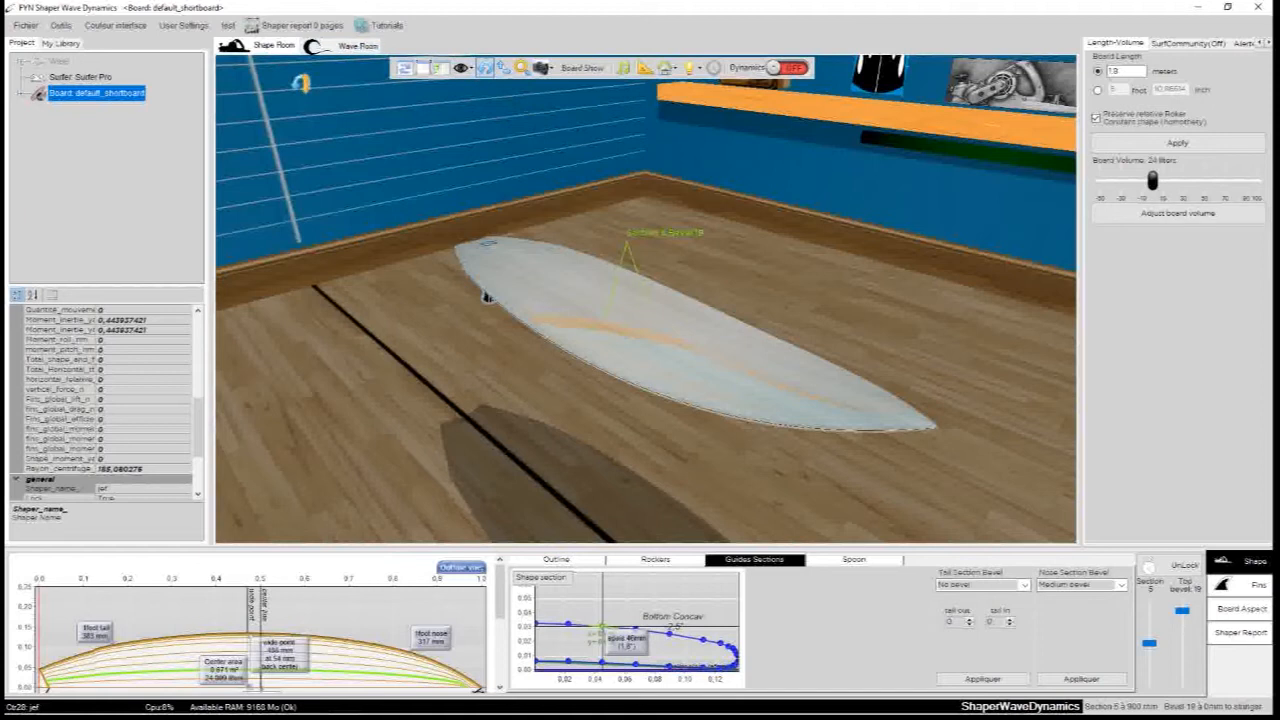
# - Inspect the Wave, Surfer Pro and default_shortboard items in the project tree
pyautogui.click(272, 50)
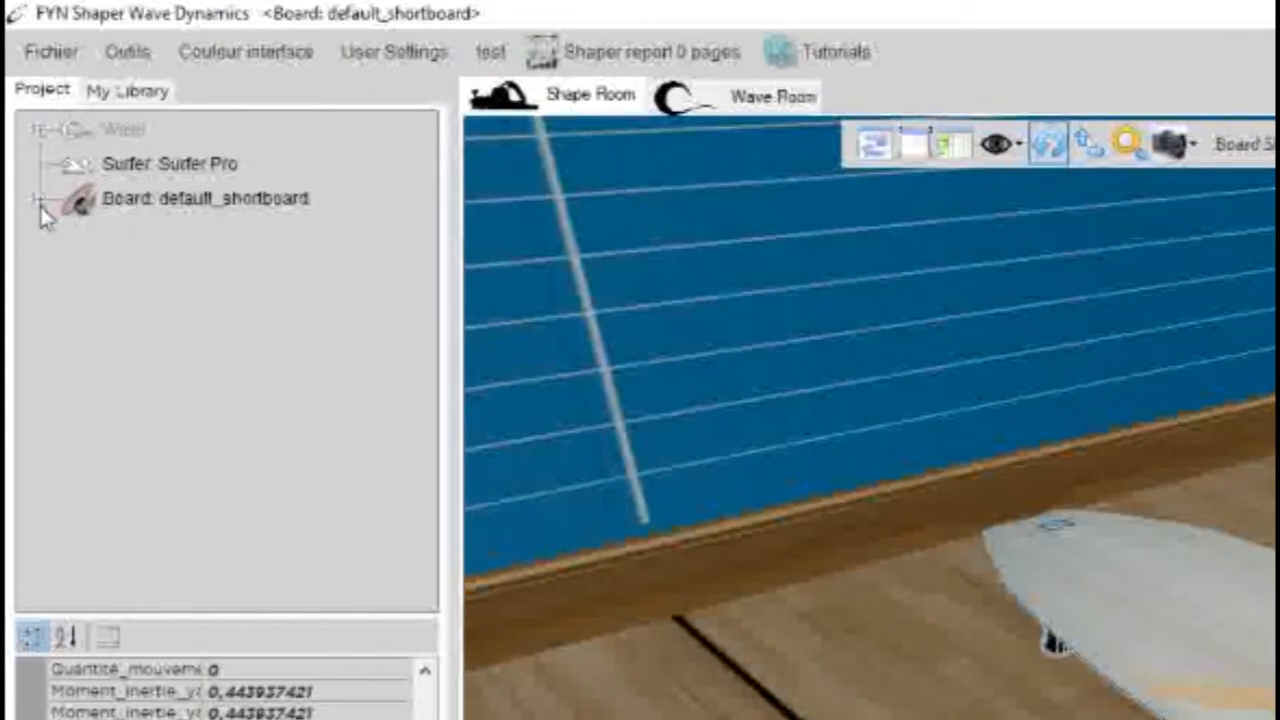
pyautogui.click(115, 136)
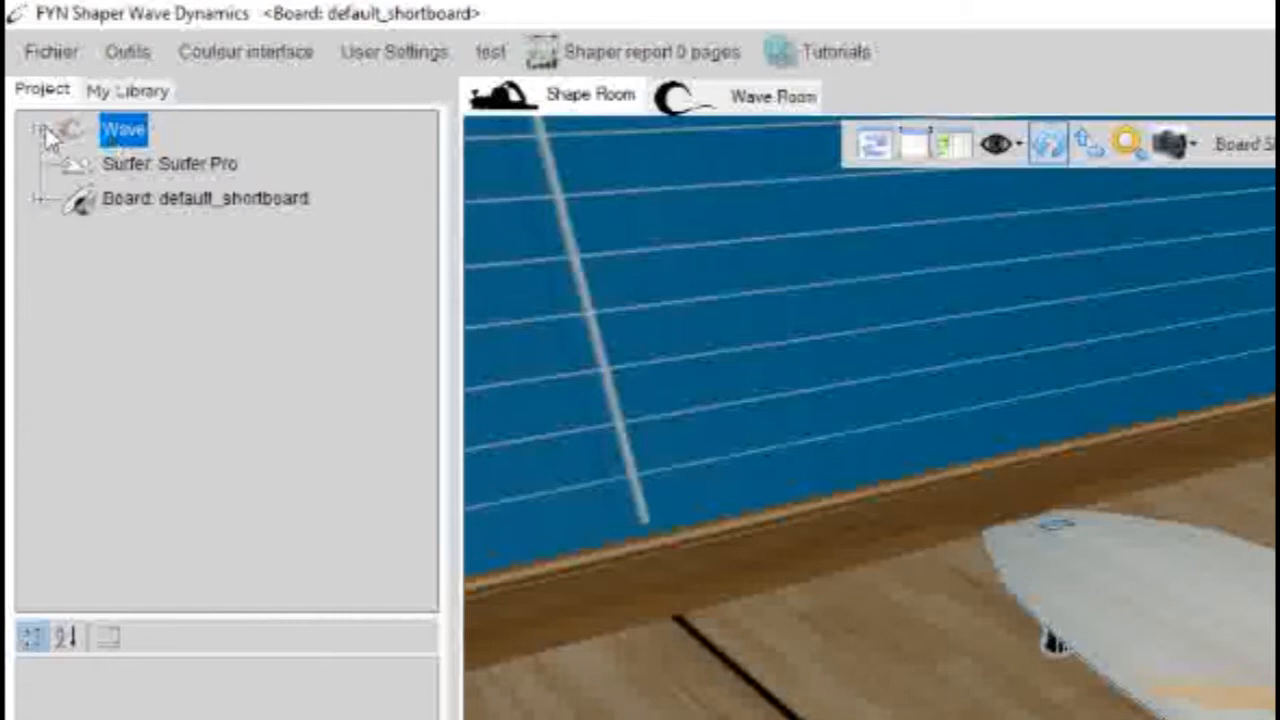
pyautogui.click(140, 161)
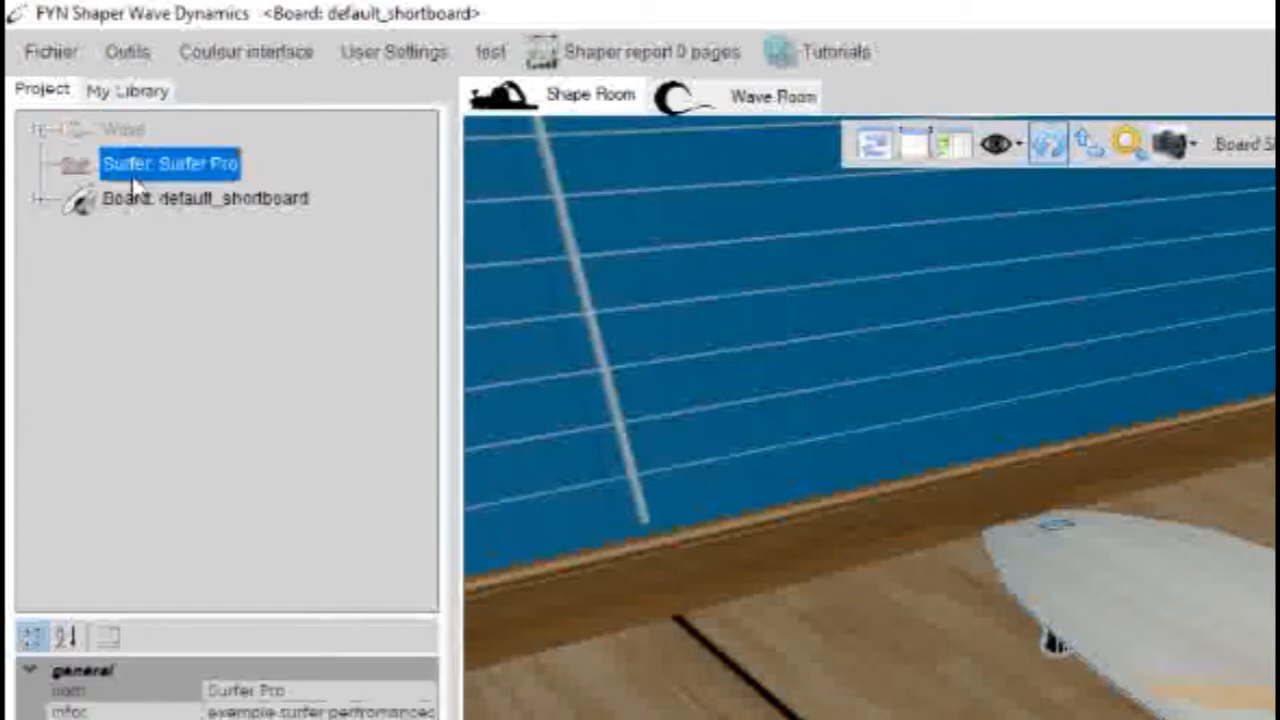
pyautogui.click(118, 205)
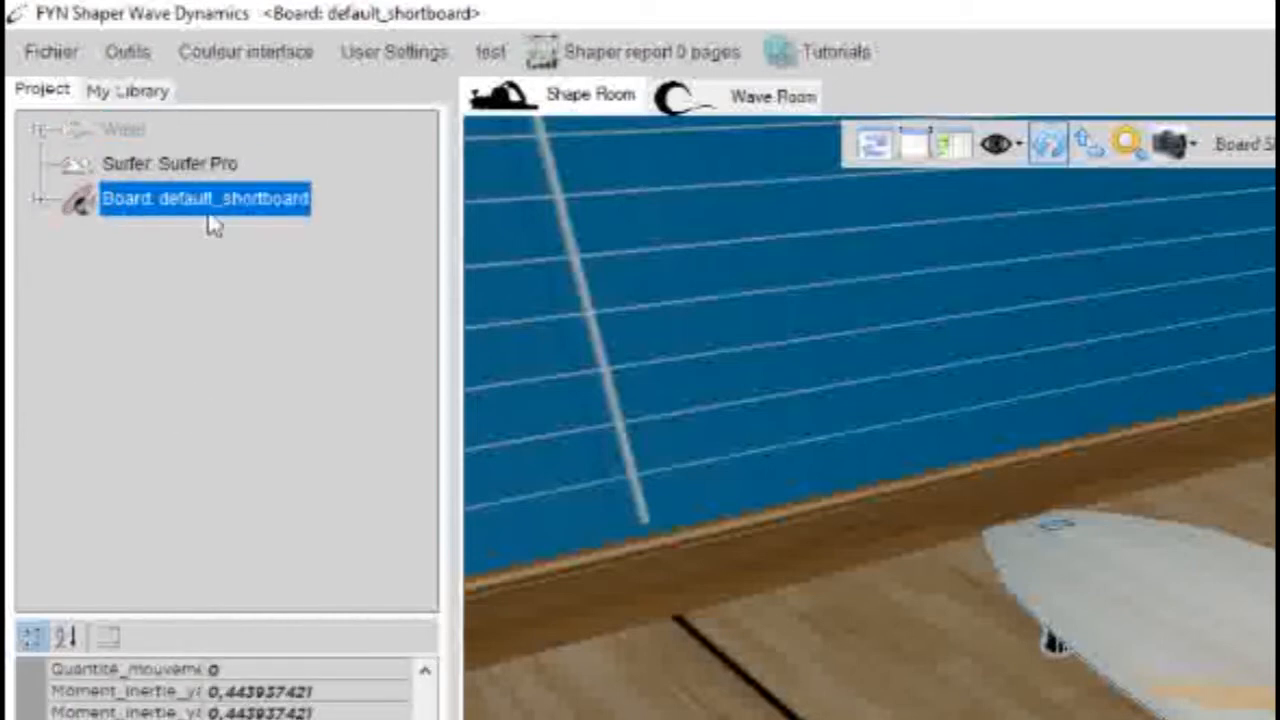
# - Open the personal library and look at its Waves and Surfers categories
pyautogui.click(116, 92)
pyautogui.click(125, 128)
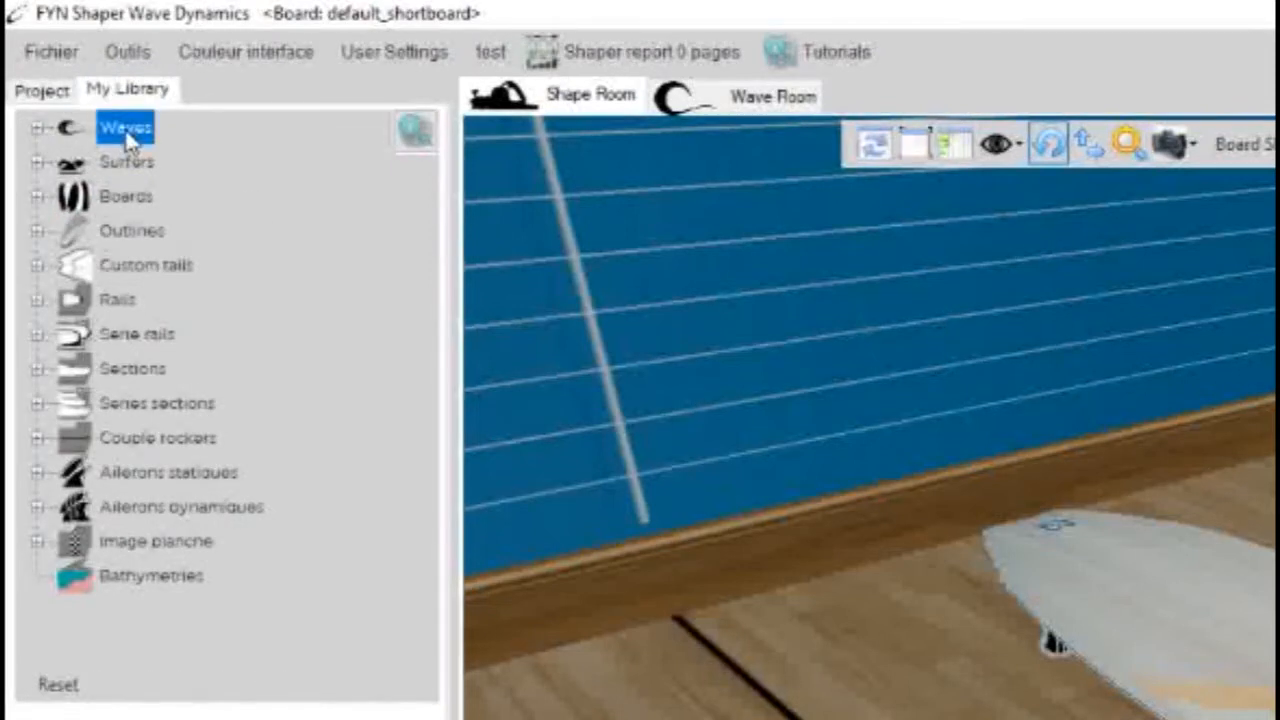
pyautogui.click(127, 163)
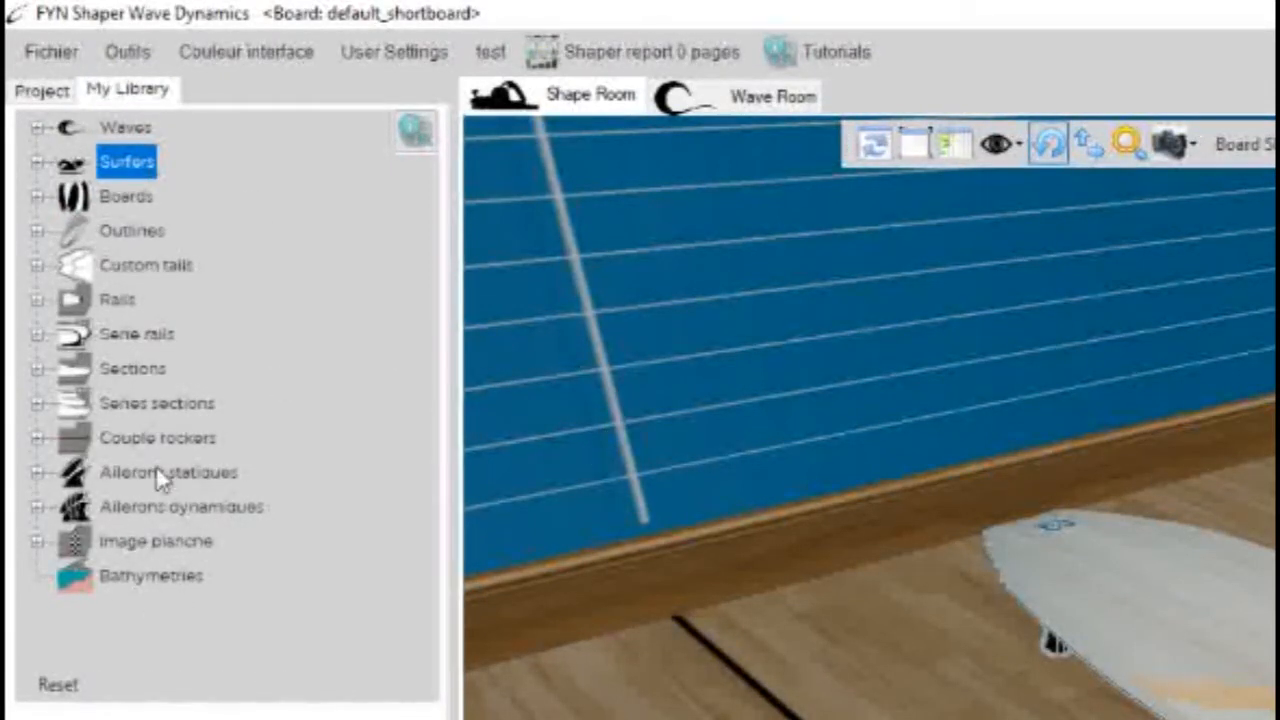
# - Load the board default_shortboard_Copy_2 from the library's Boards category
pyautogui.click(40, 198)
pyautogui.click(155, 205)
pyautogui.click(175, 229)
pyautogui.click(225, 252)
pyautogui.click(198, 235)
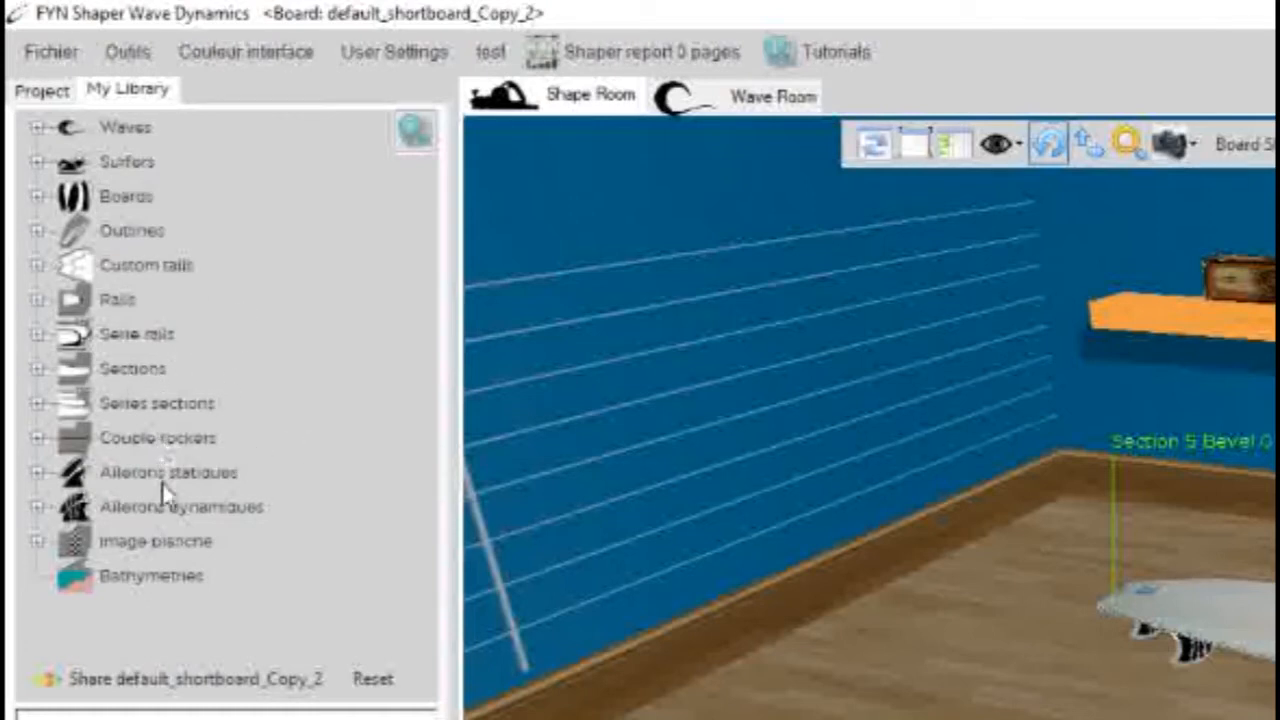
# - Browse the library's board images, then look at the Bathymetries and Couple rockers categories
pyautogui.click(190, 541)
pyautogui.click(46, 541)
pyautogui.click(113, 584)
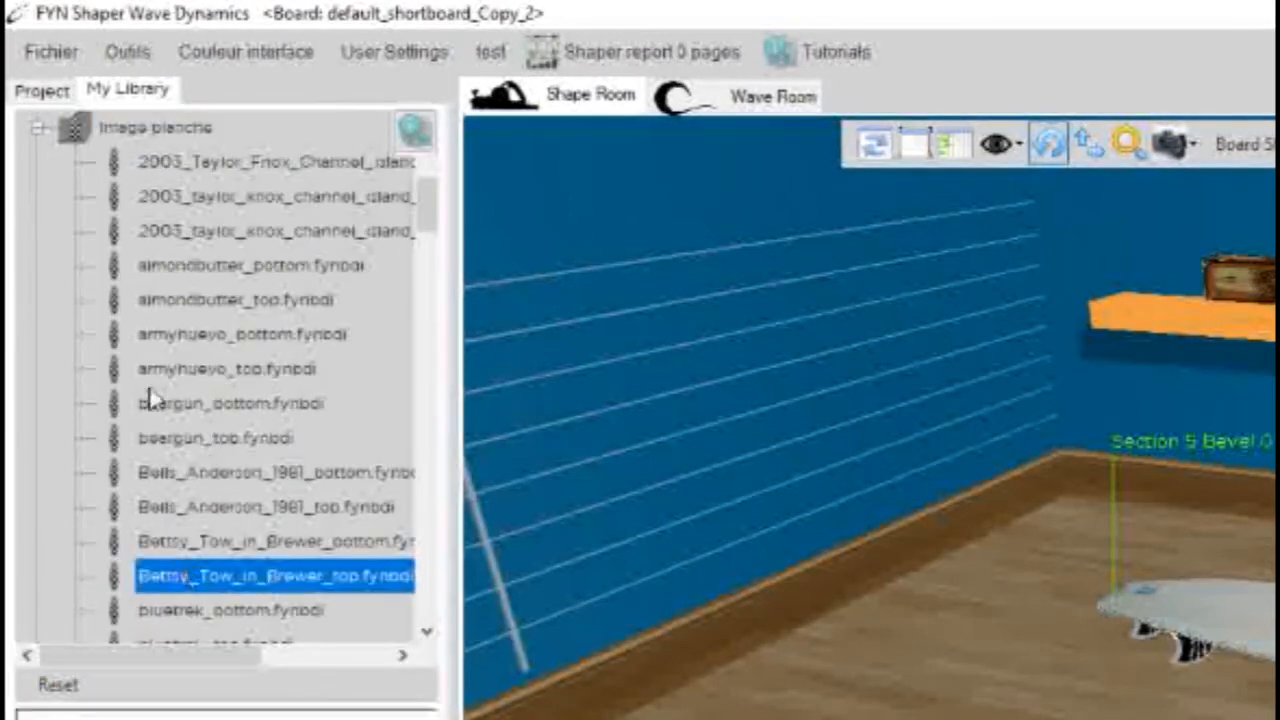
pyautogui.click(40, 136)
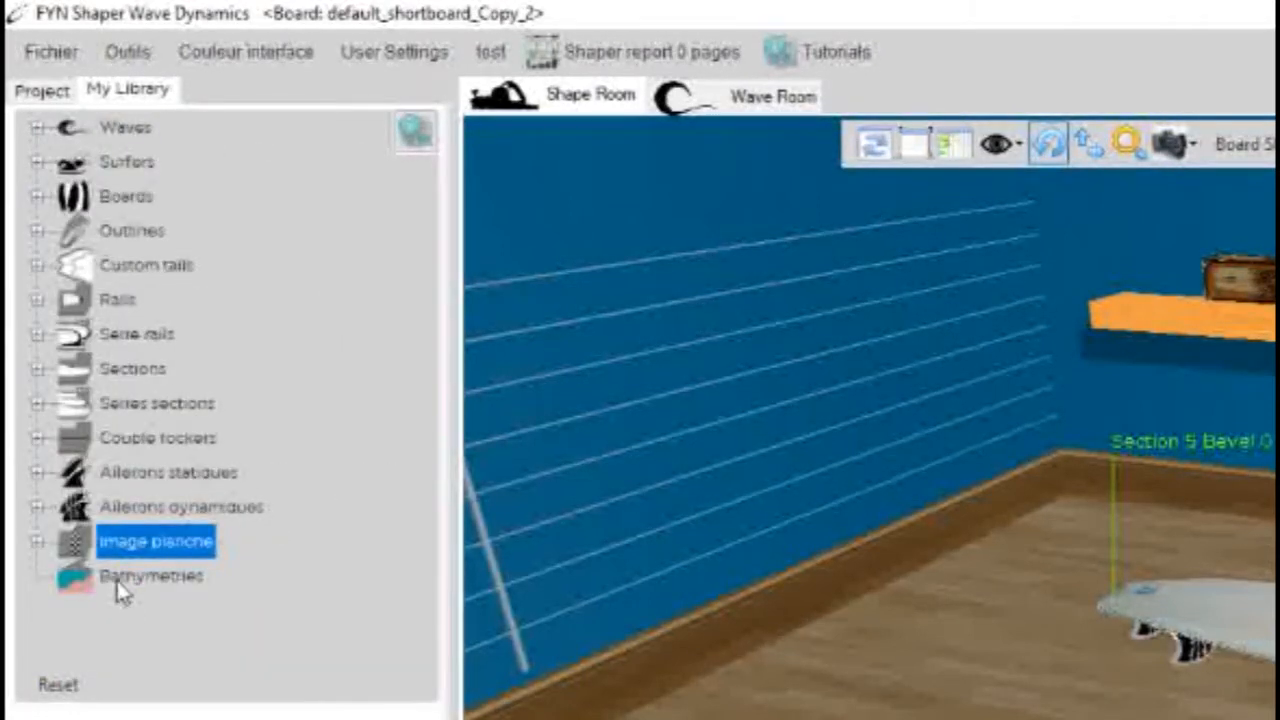
pyautogui.click(118, 577)
pyautogui.click(143, 434)
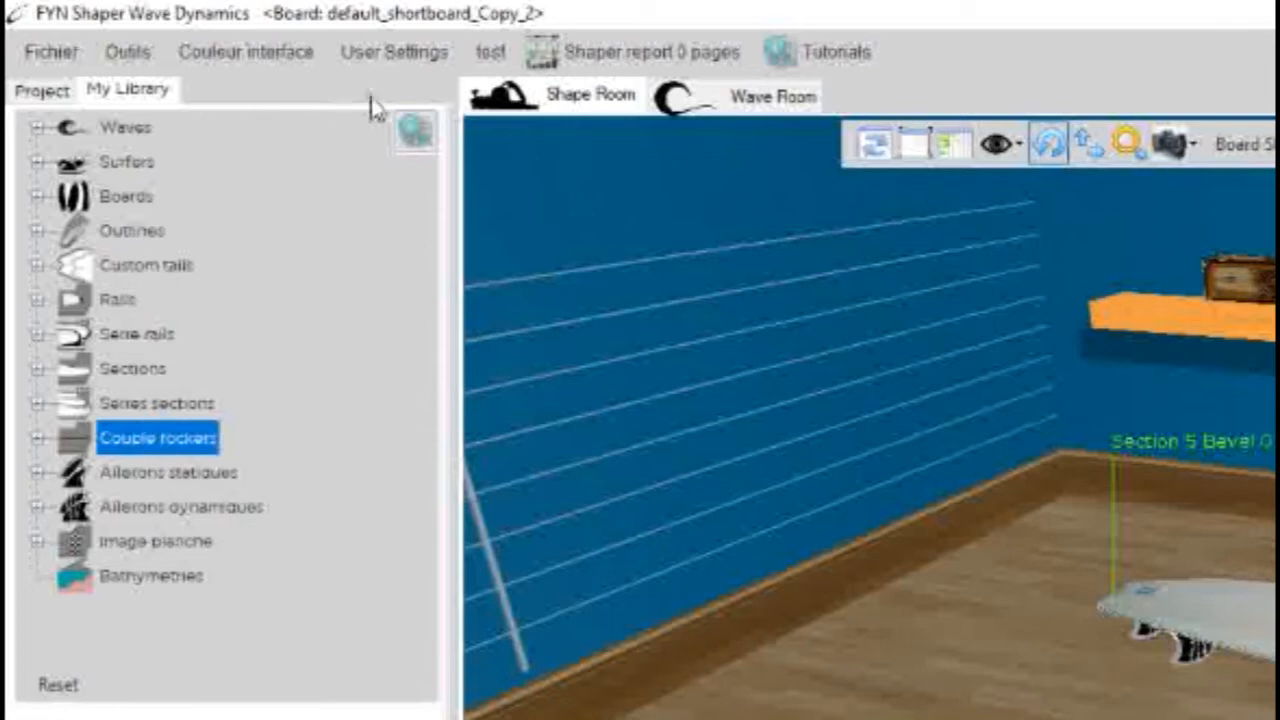
# - Examine the loaded board in the Shape Room, ending on its side profile
pyautogui.click(543, 102)
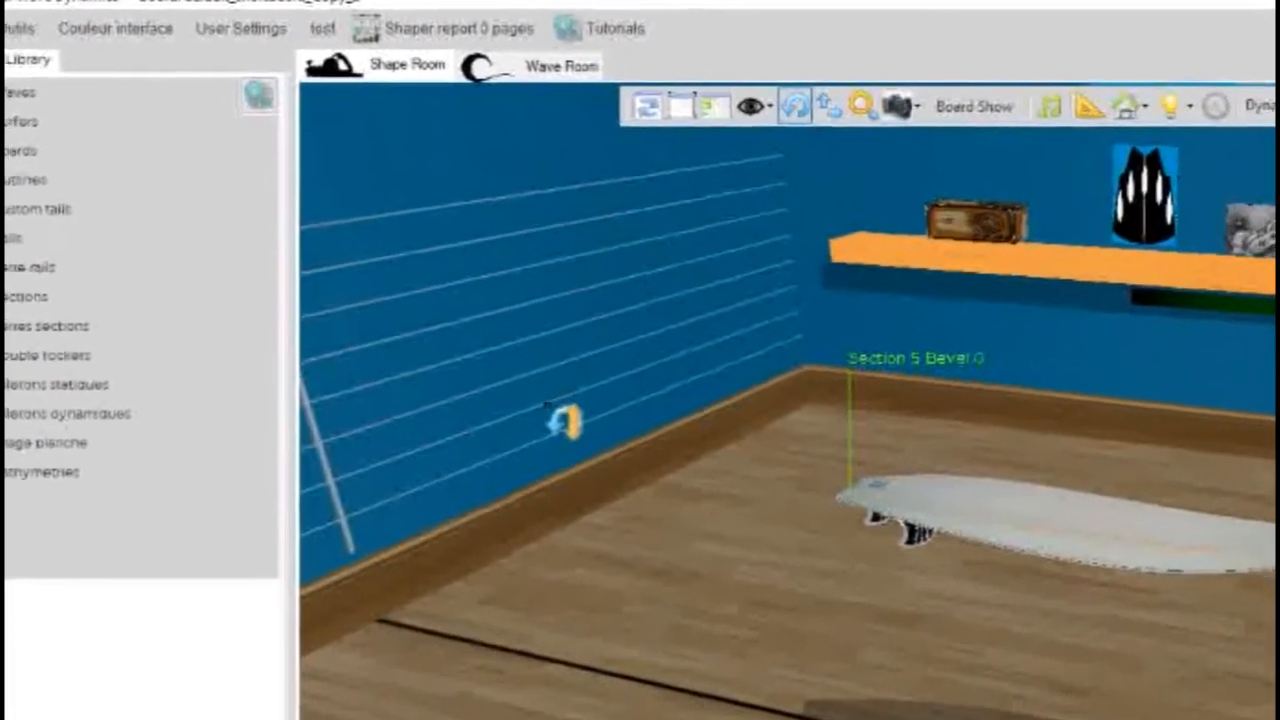
pyautogui.moveTo(774, 515); pyautogui.dragTo(355, 429)
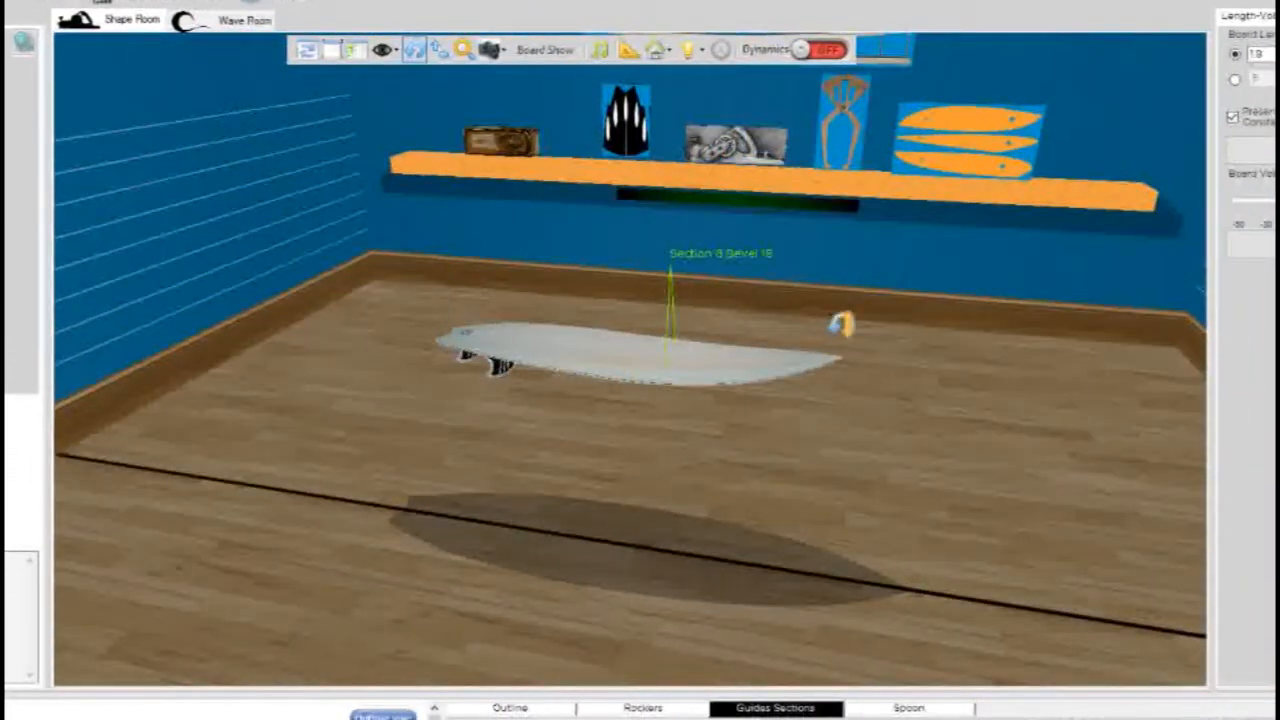
pyautogui.scroll(4, 712, 392)
pyautogui.moveTo(842, 326); pyautogui.dragTo(780, 483)
pyautogui.moveTo(797, 528); pyautogui.dragTo(991, 313)
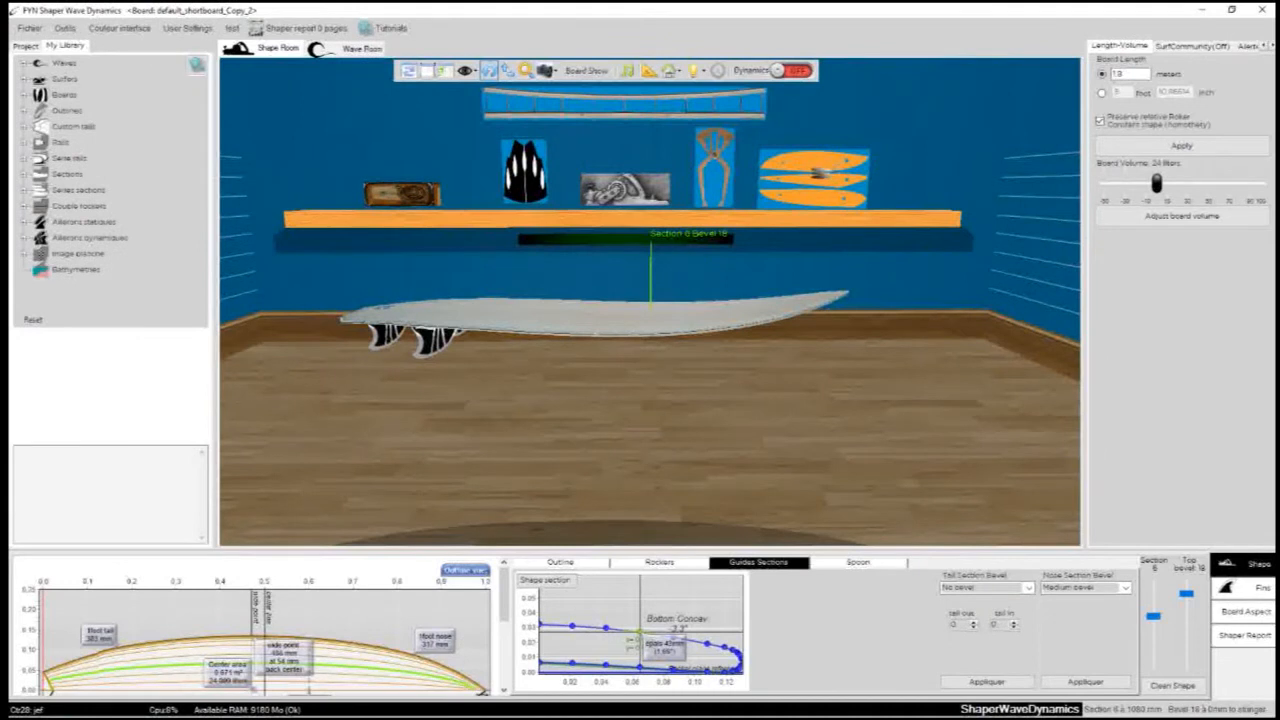
# - View the outline settings and the edit window for section 6, then close that window
pyautogui.click(560, 563)
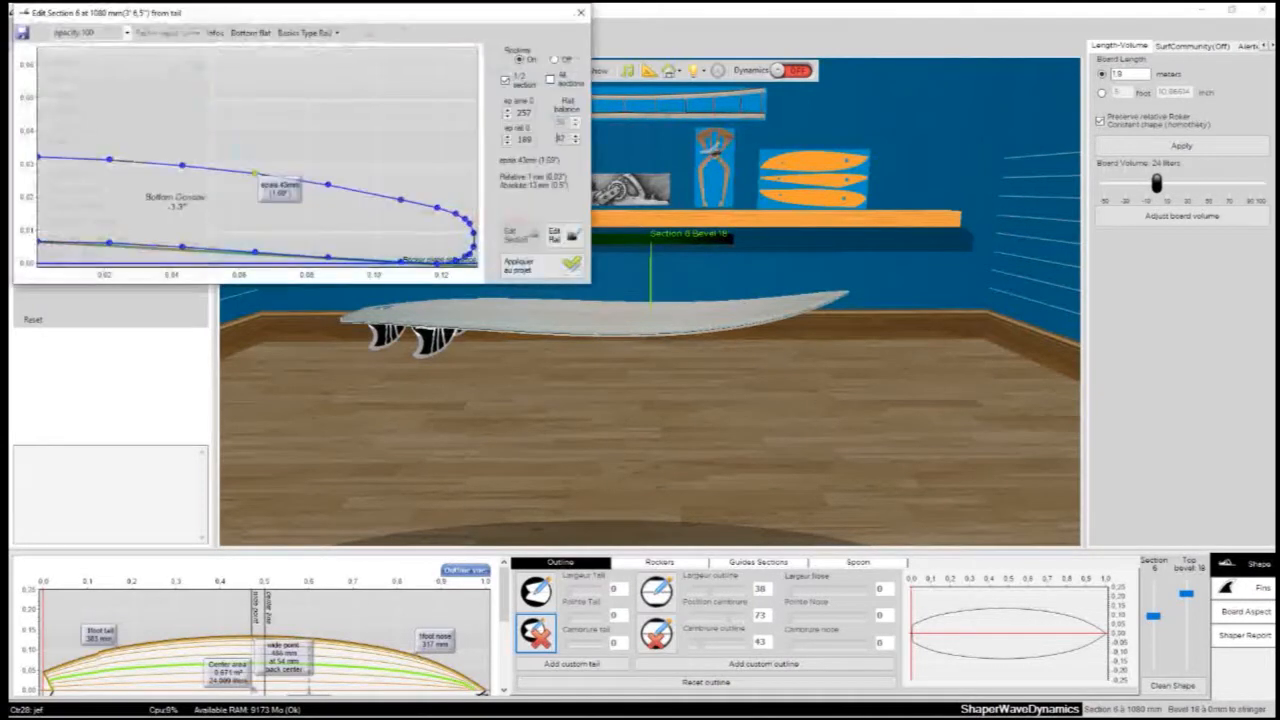
pyautogui.moveTo(232, 13); pyautogui.dragTo(295, 211)
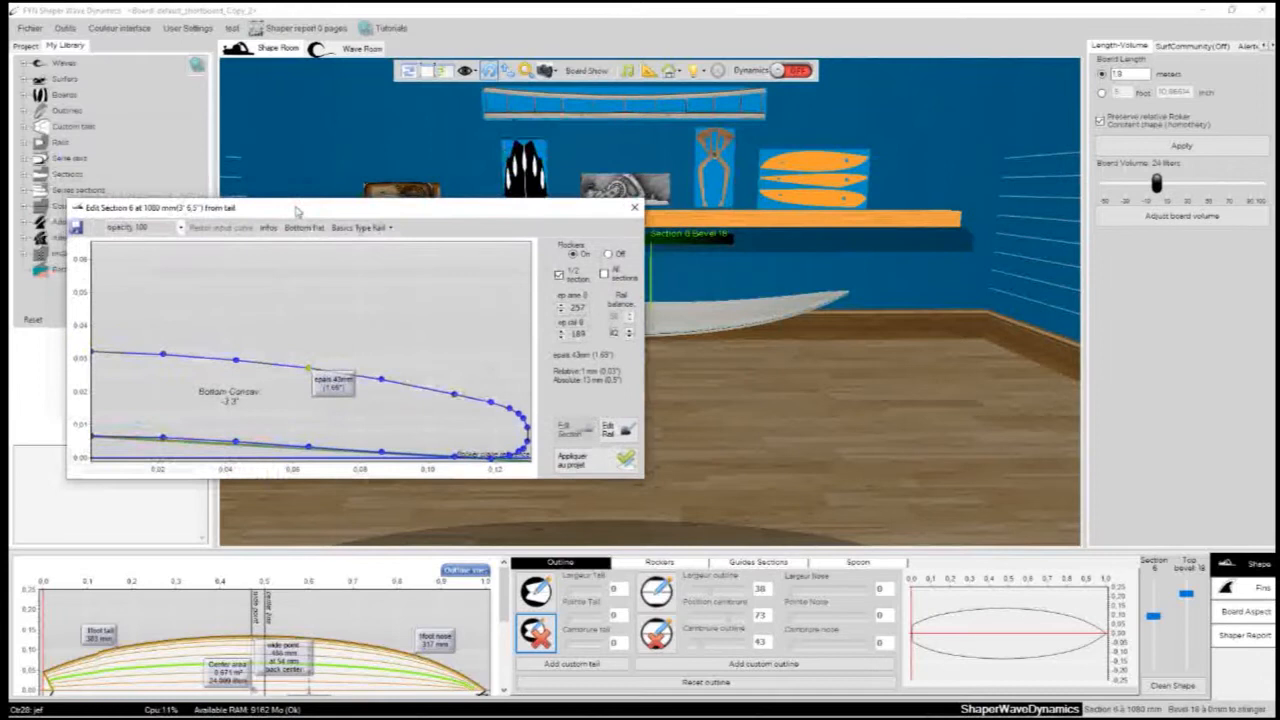
pyautogui.click(634, 207)
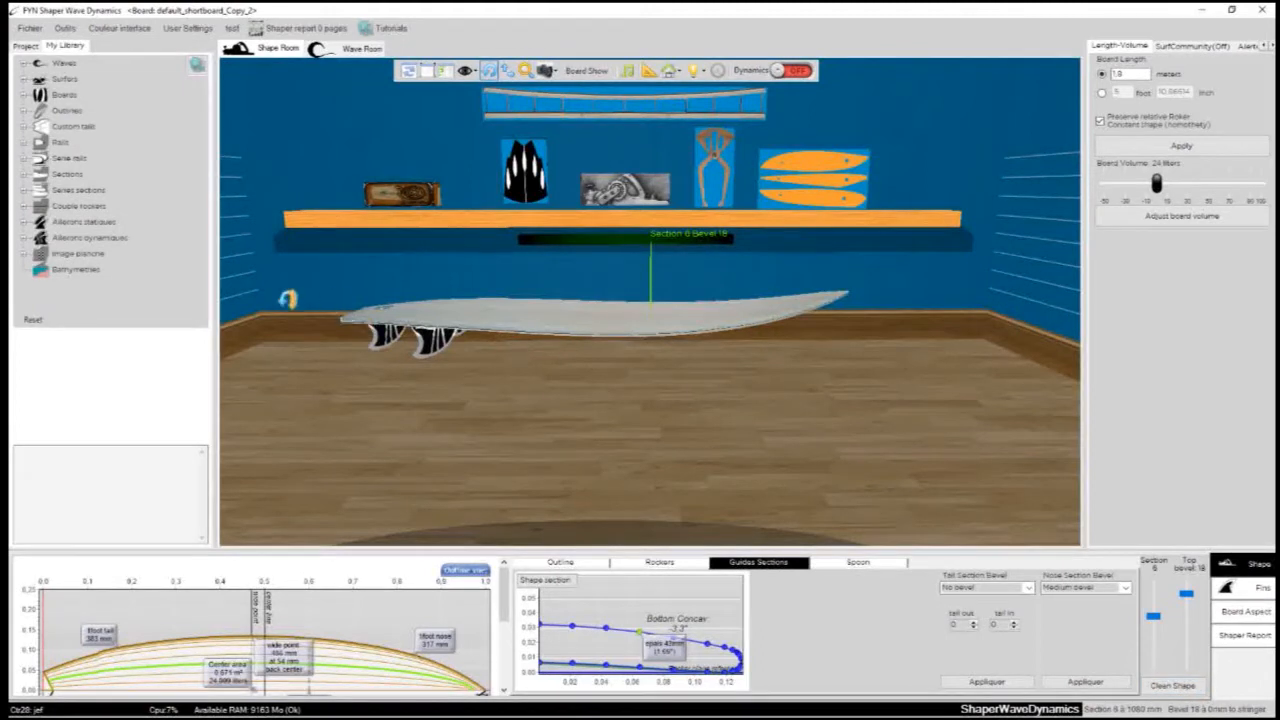
# - Open the fin settings through the black fins picture on the Shape Room wall
pyautogui.moveTo(348, 293); pyautogui.dragTo(733, 473)
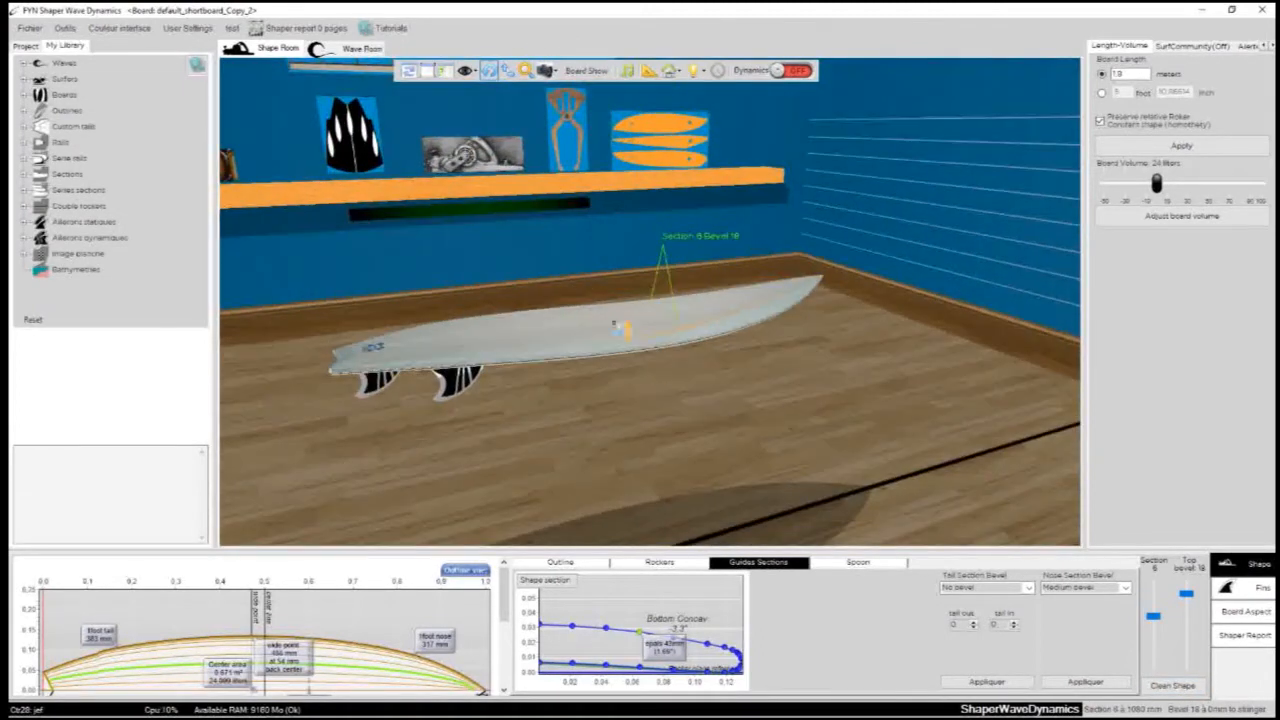
pyautogui.moveTo(593, 265); pyautogui.dragTo(488, 190)
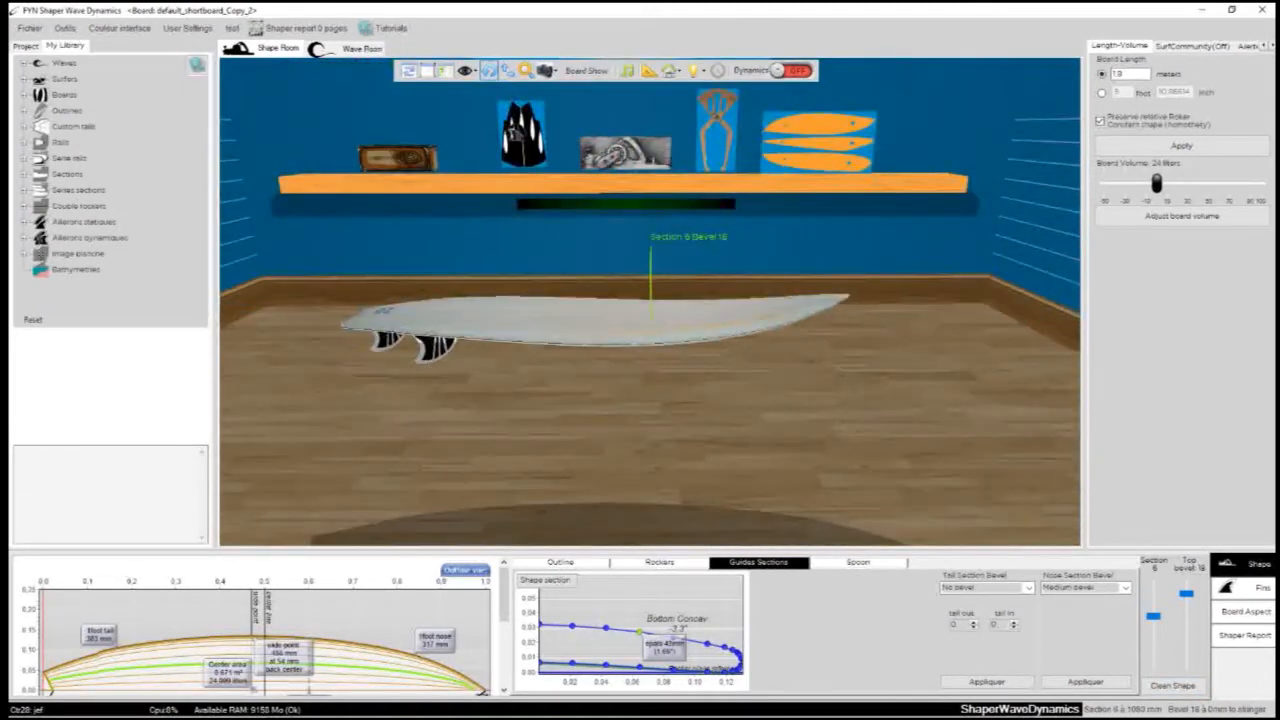
pyautogui.click(520, 132)
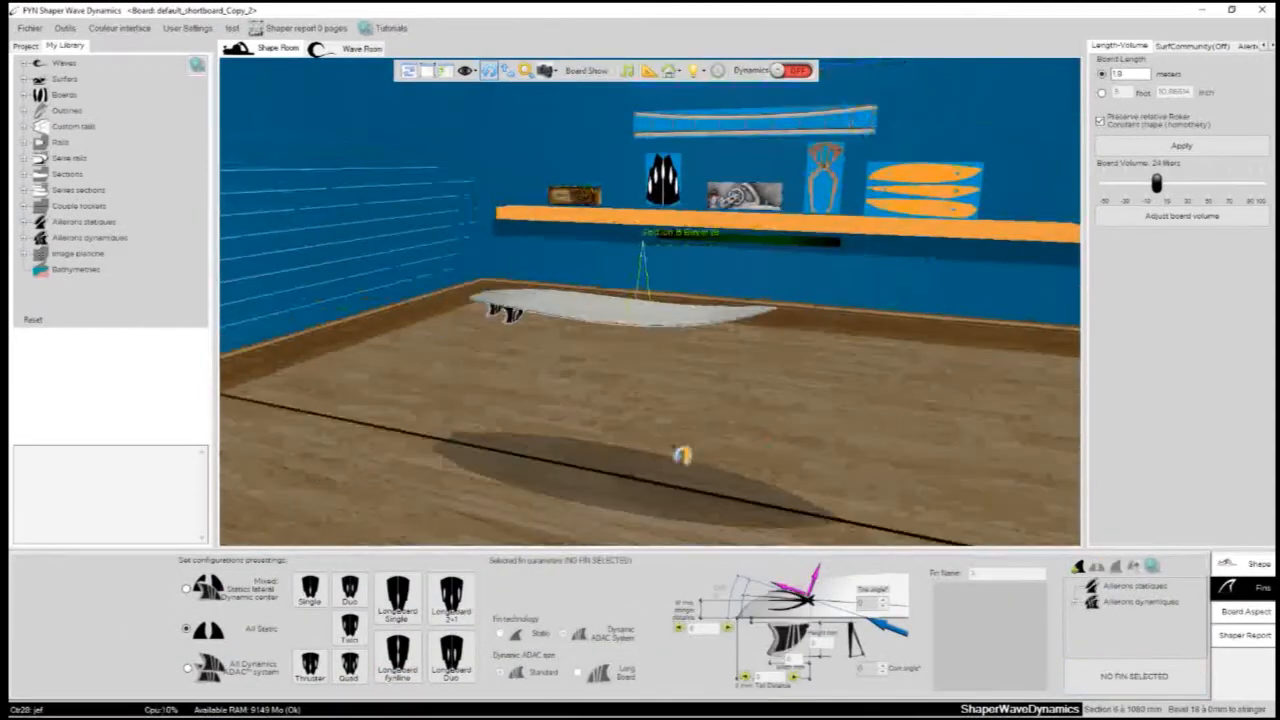
pyautogui.moveTo(683, 457); pyautogui.dragTo(654, 432)
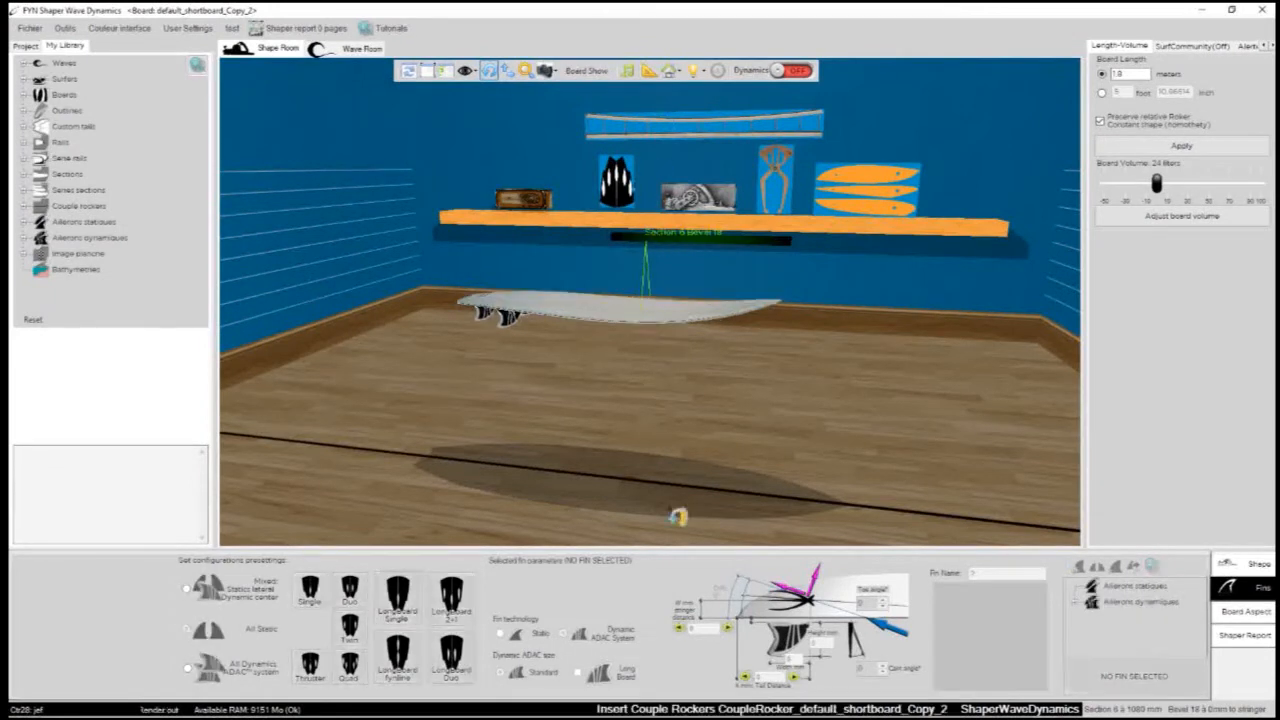
pyautogui.moveTo(528, 185); pyautogui.dragTo(680, 367)
# - Review the board's Outline, Guides Sections, Rockers and Spoon shape settings and return to the outline settings
pyautogui.click(1237, 566)
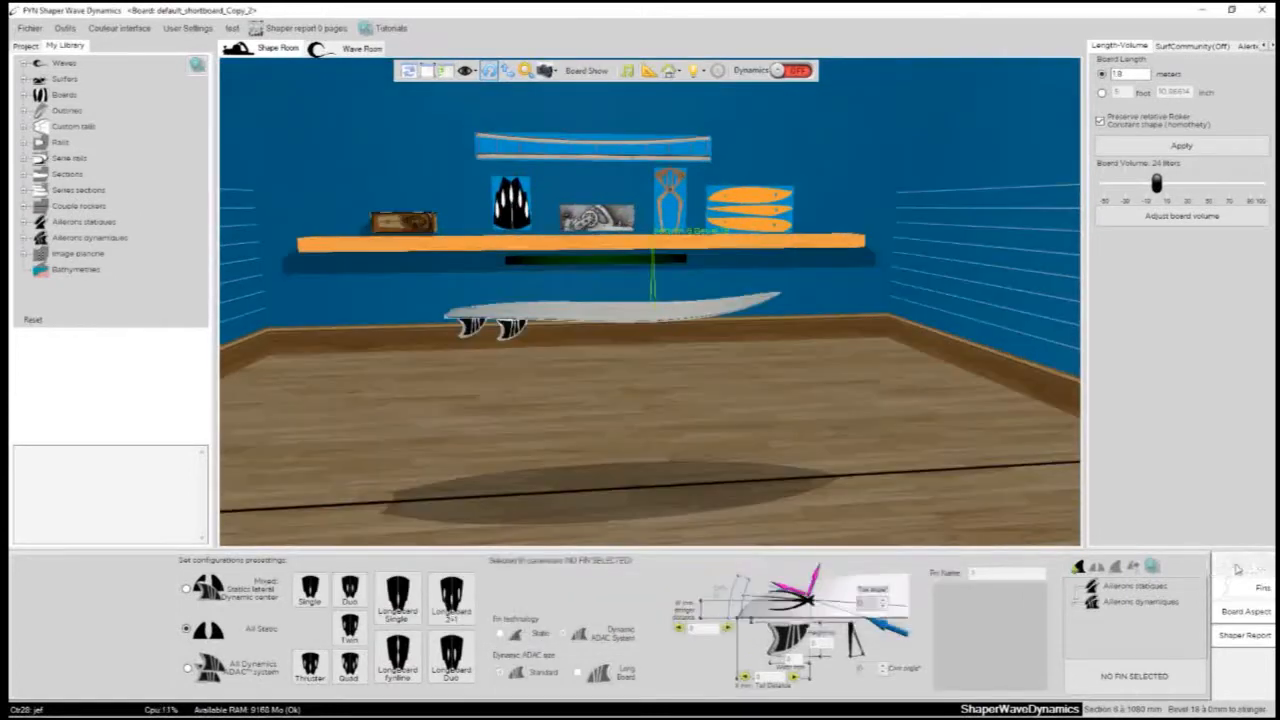
pyautogui.click(562, 562)
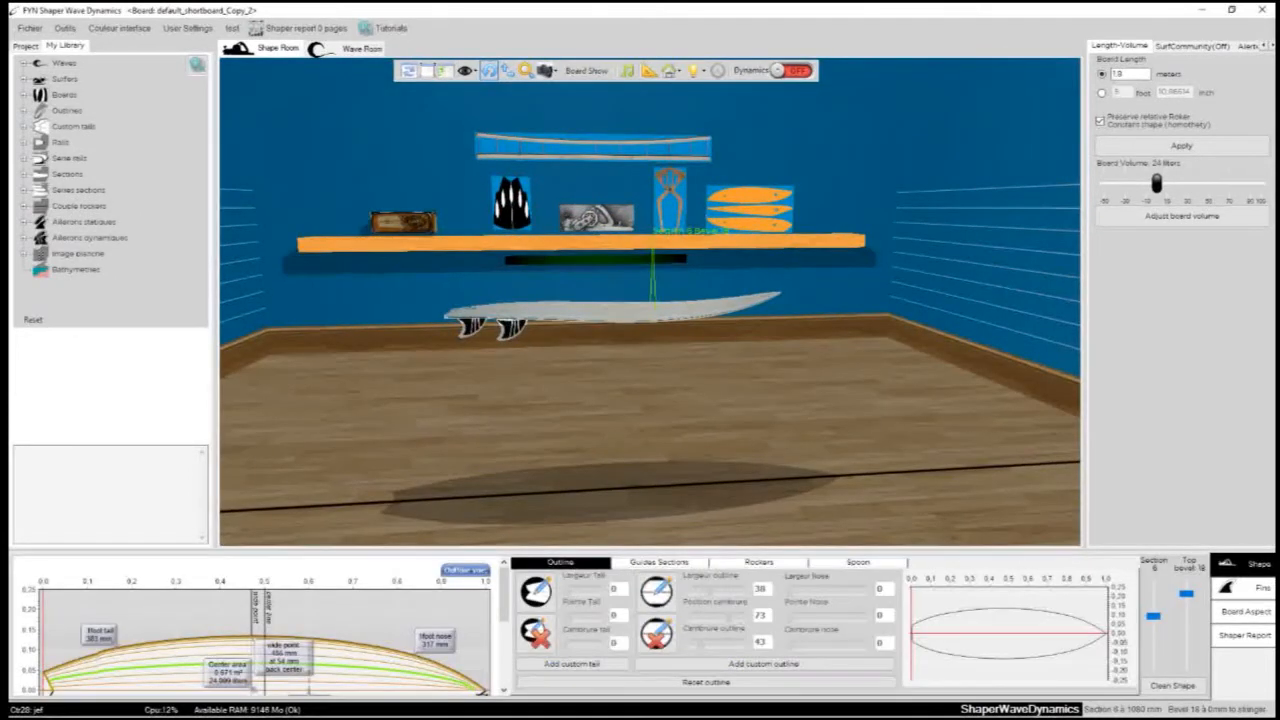
pyautogui.click(1252, 587)
pyautogui.click(1252, 565)
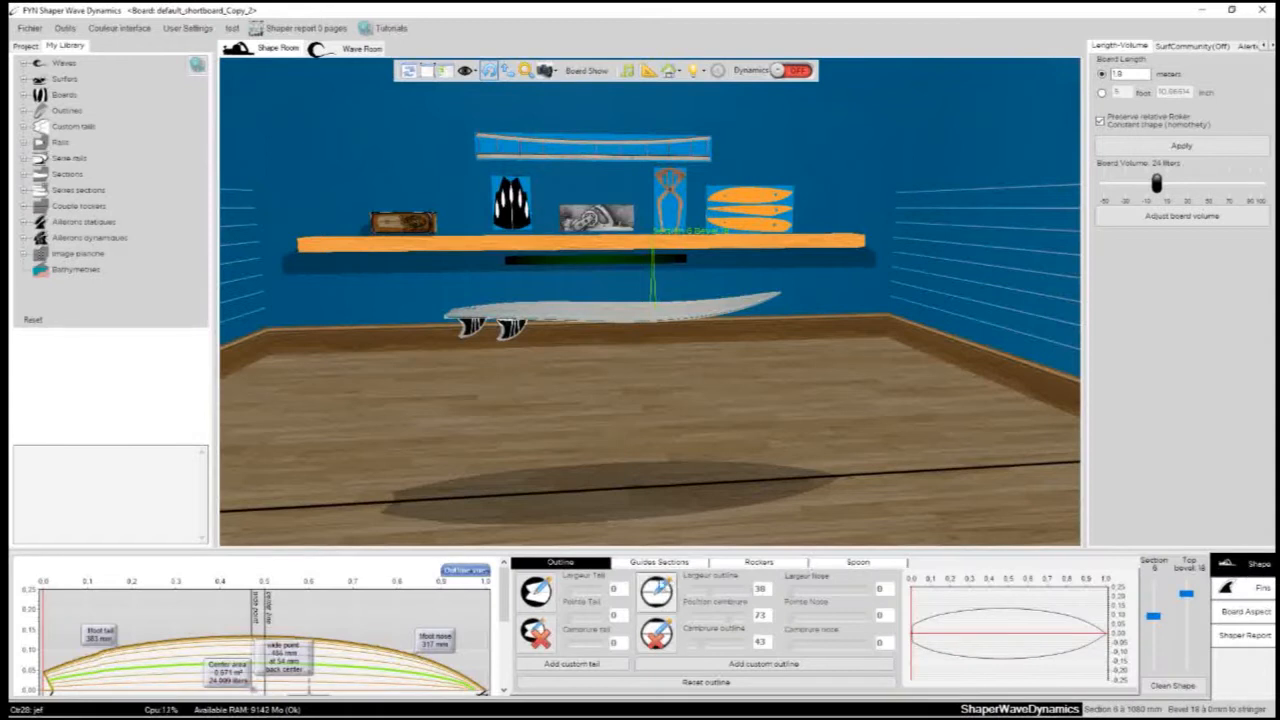
pyautogui.click(659, 562)
pyautogui.click(759, 562)
pyautogui.click(858, 562)
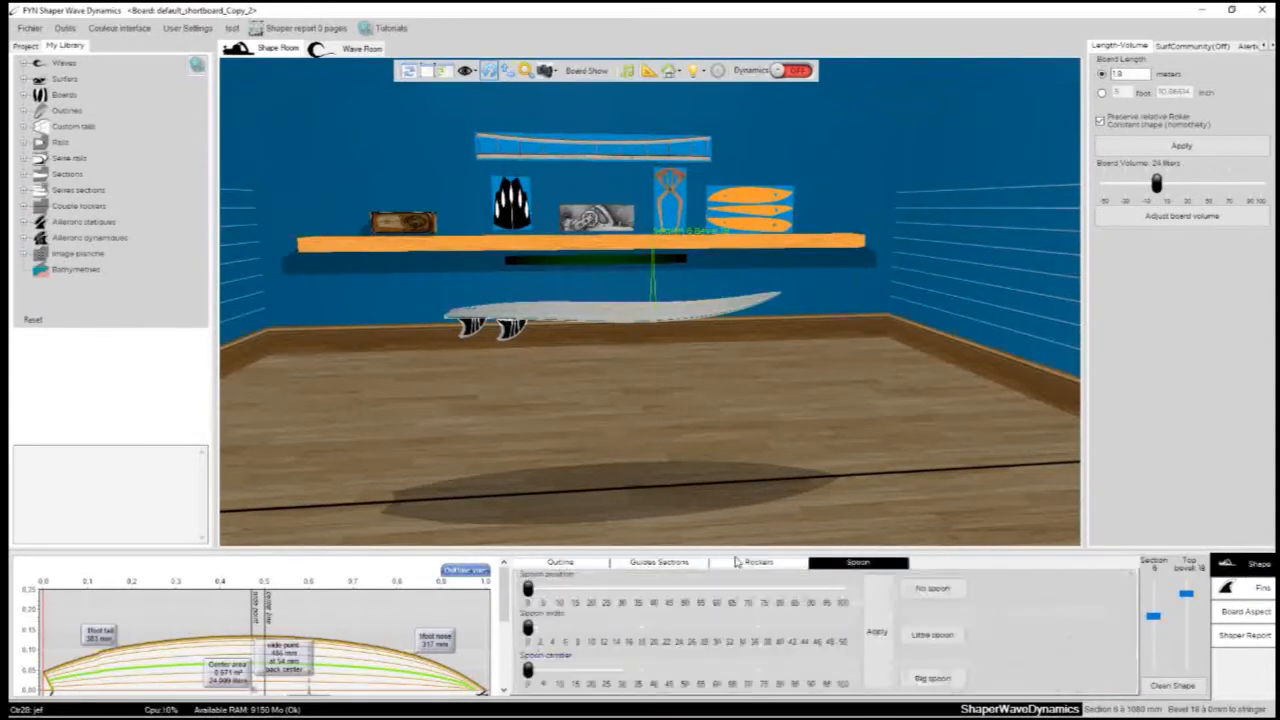
pyautogui.click(561, 562)
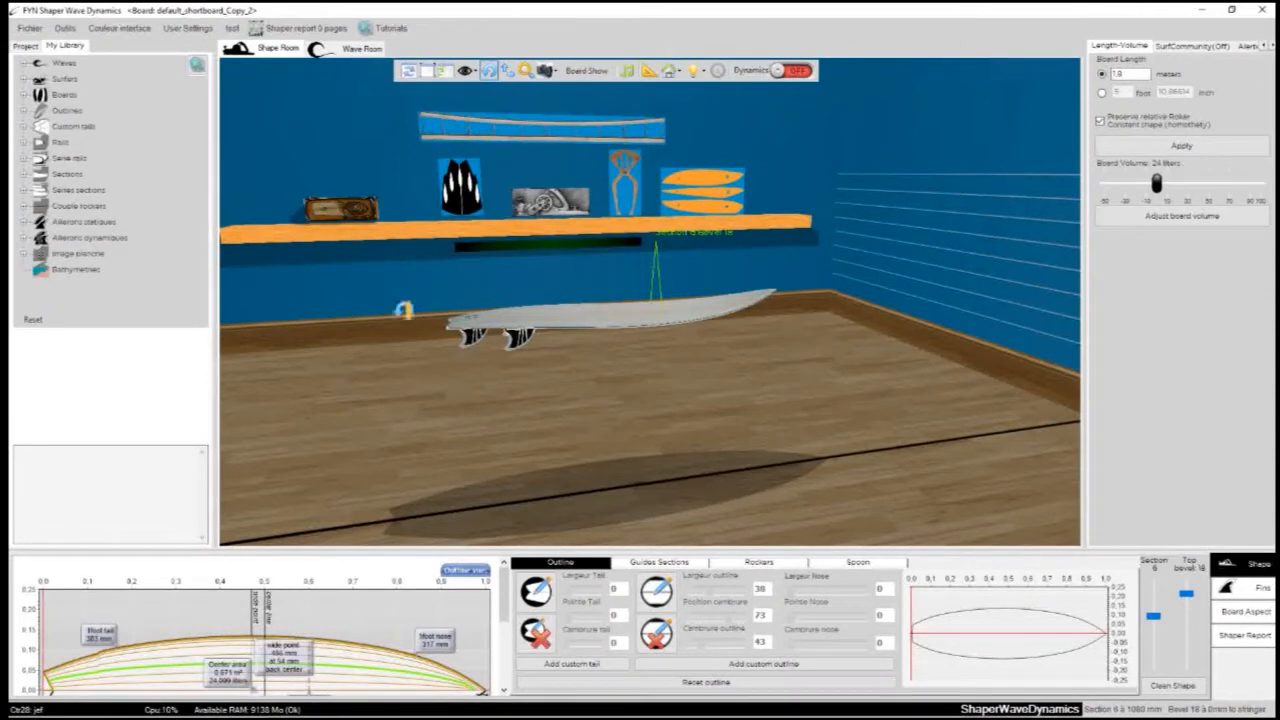
# - Open the Shape Room light settings through the dark light bar under the wall shelf
pyautogui.moveTo(353, 306); pyautogui.dragTo(276, 284)
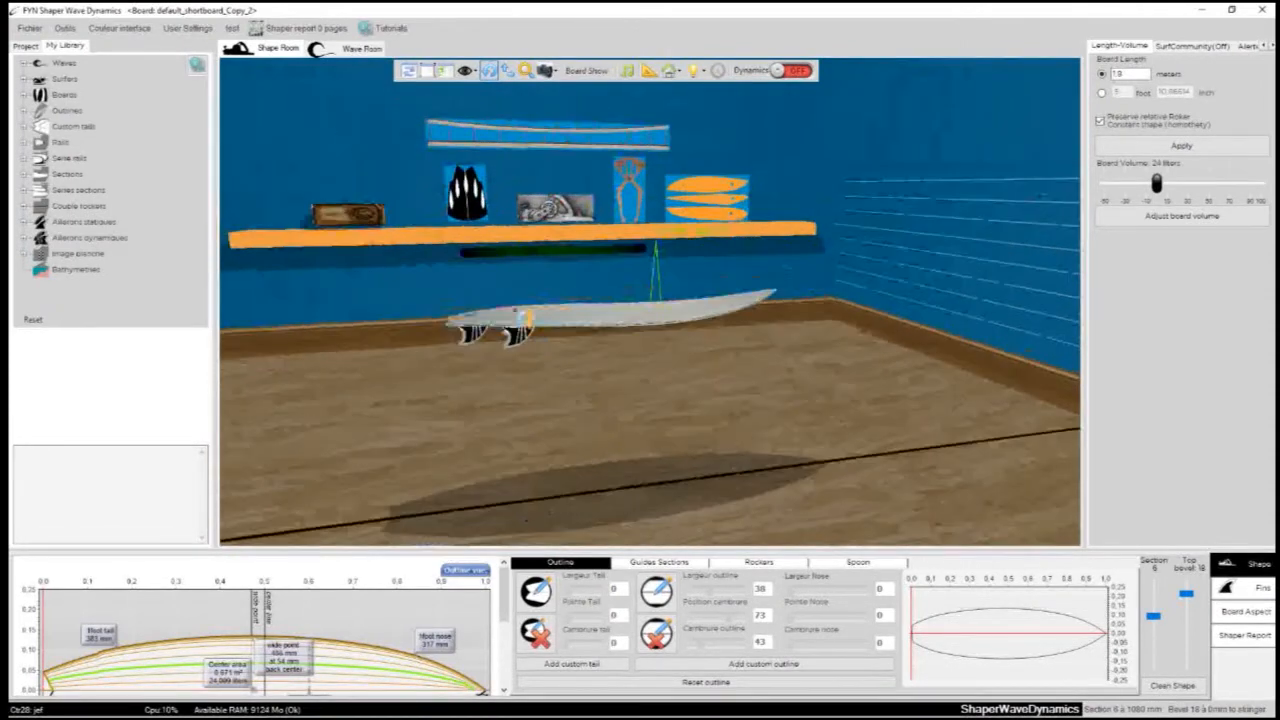
pyautogui.moveTo(533, 407); pyautogui.dragTo(522, 364)
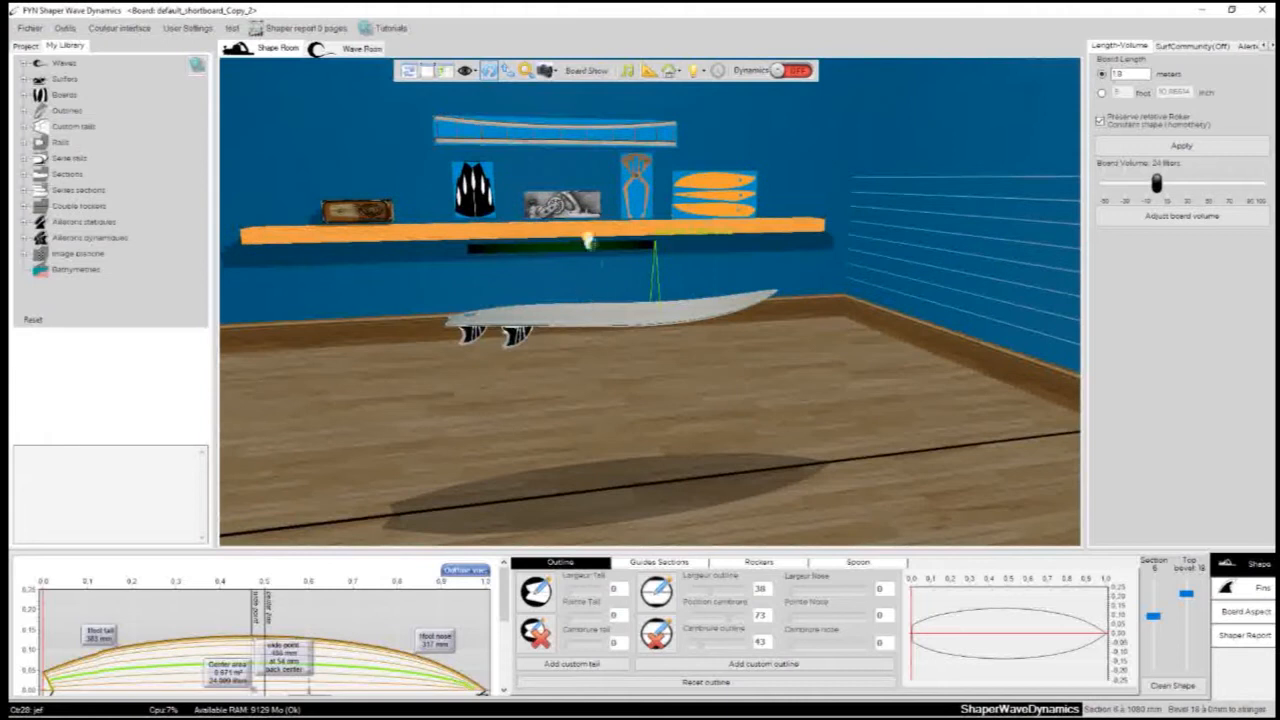
pyautogui.moveTo(602, 366); pyautogui.dragTo(618, 261)
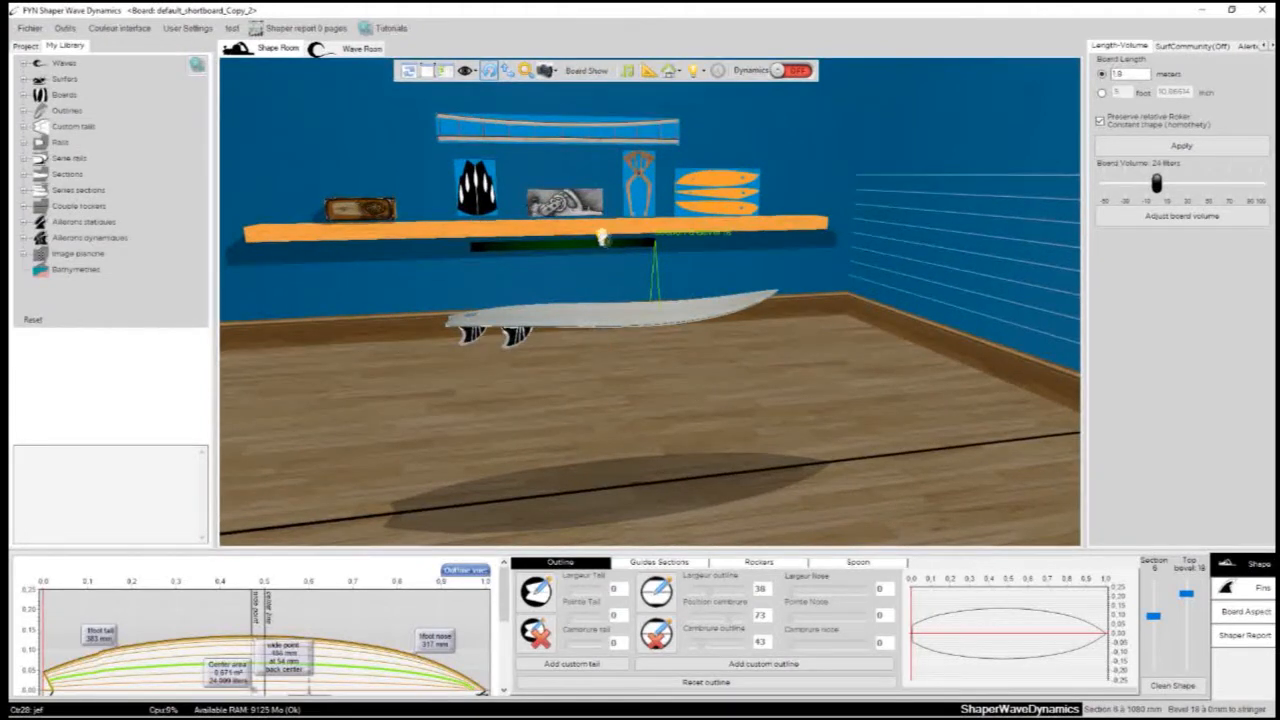
pyautogui.click(601, 236)
pyautogui.moveTo(357, 152); pyautogui.dragTo(832, 320)
pyautogui.moveTo(371, 324); pyautogui.dragTo(335, 322)
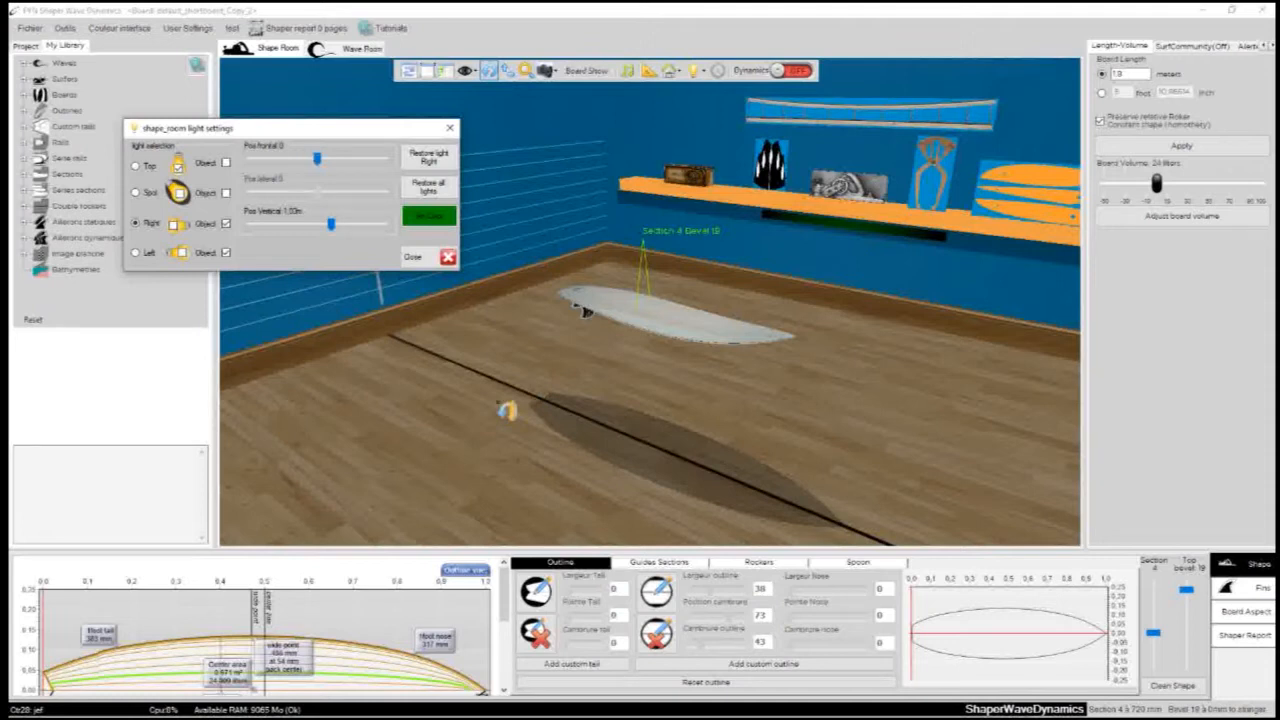
pyautogui.scroll(5, 843, 405)
pyautogui.moveTo(636, 472); pyautogui.dragTo(448, 419)
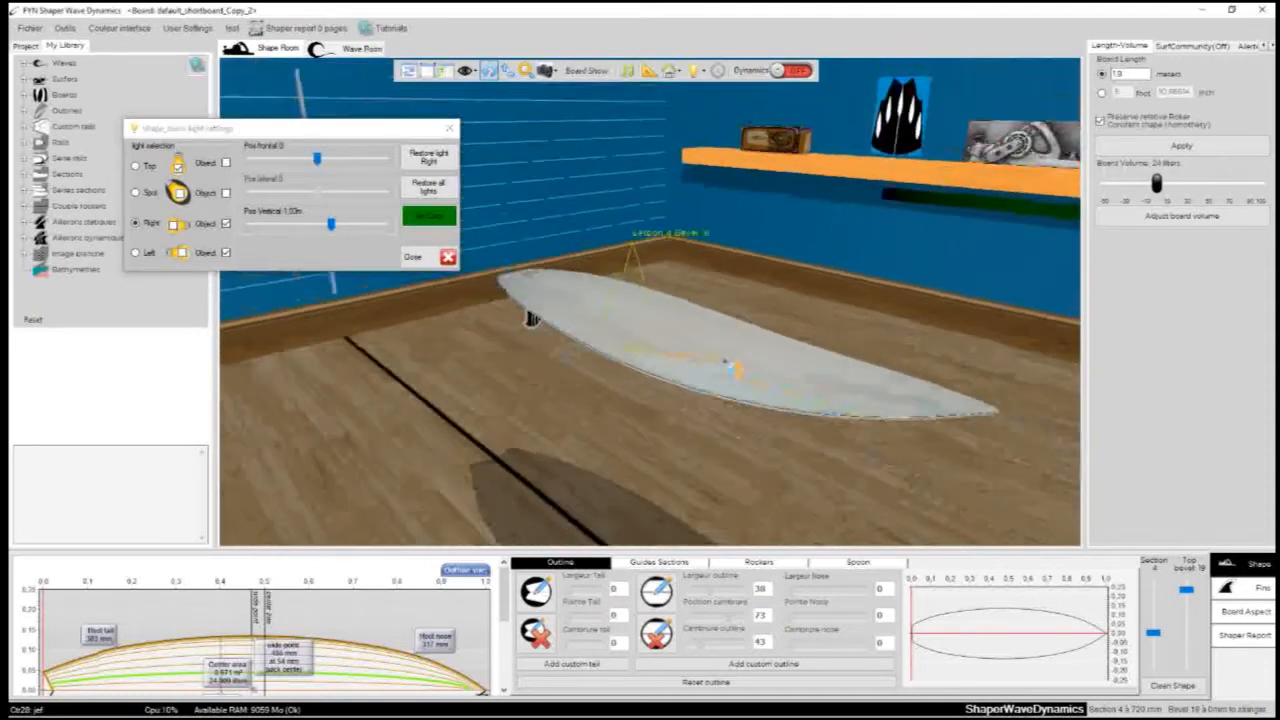
# - Place the board bottom up in the Shape Room and hide its fins
pyautogui.click(669, 72)
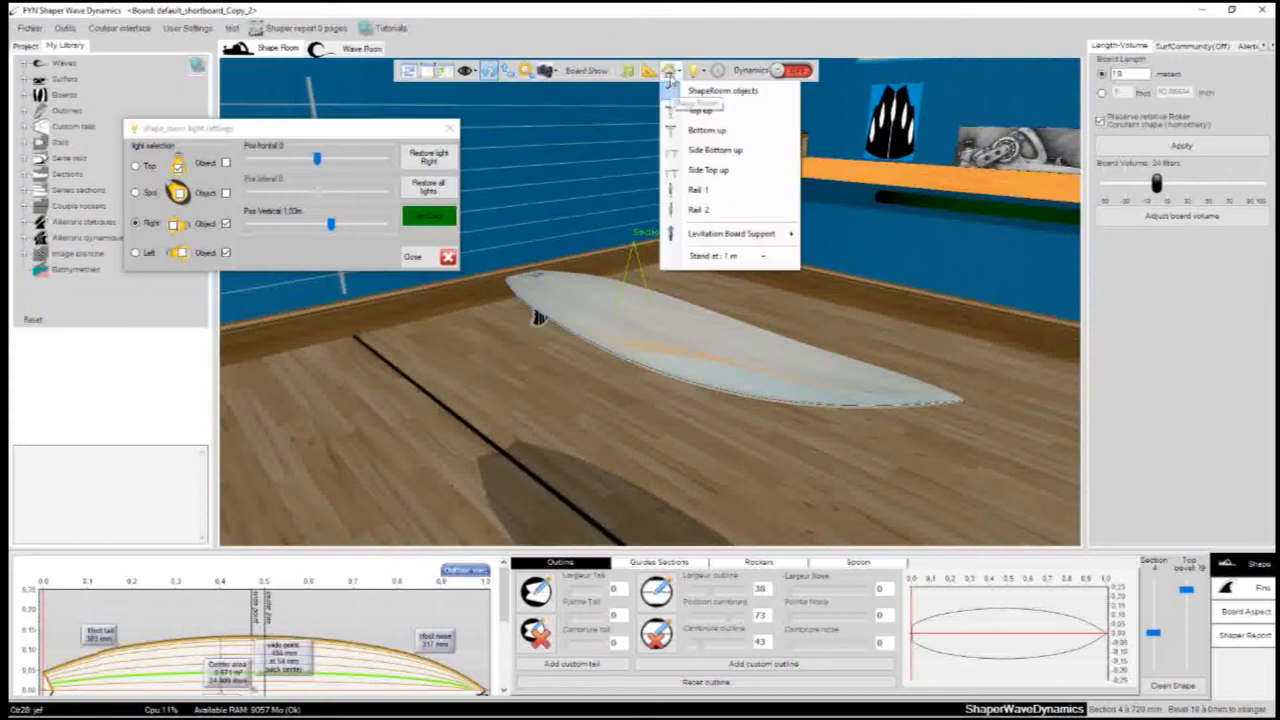
pyautogui.click(675, 131)
pyautogui.click(582, 71)
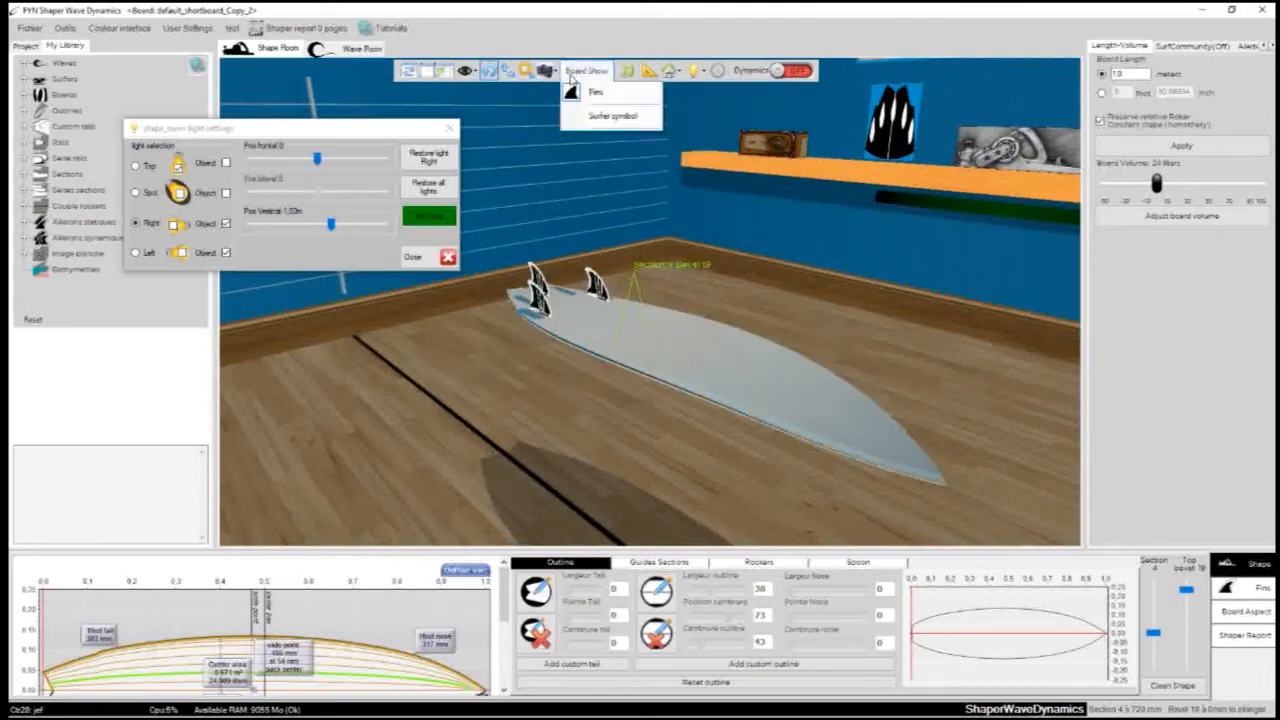
pyautogui.click(594, 92)
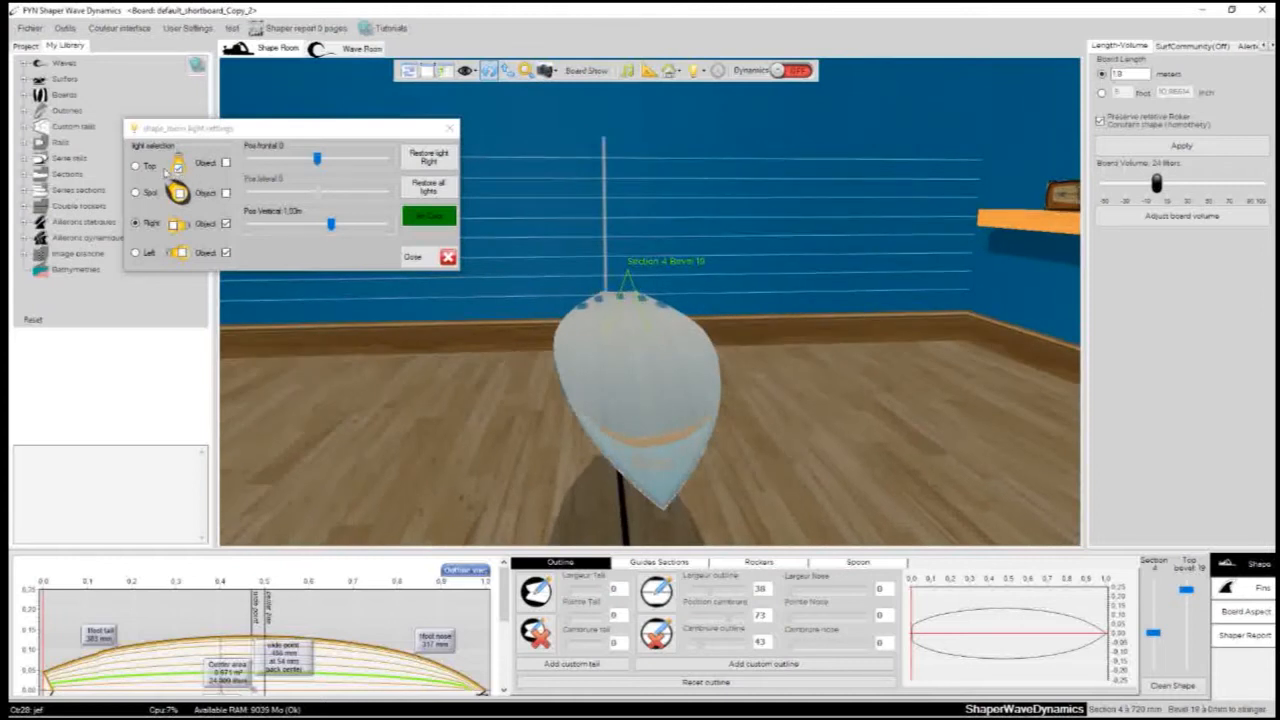
# - Turn off the Top light in the Shape Room and turn on the Right and Left lights
pyautogui.click(178, 168)
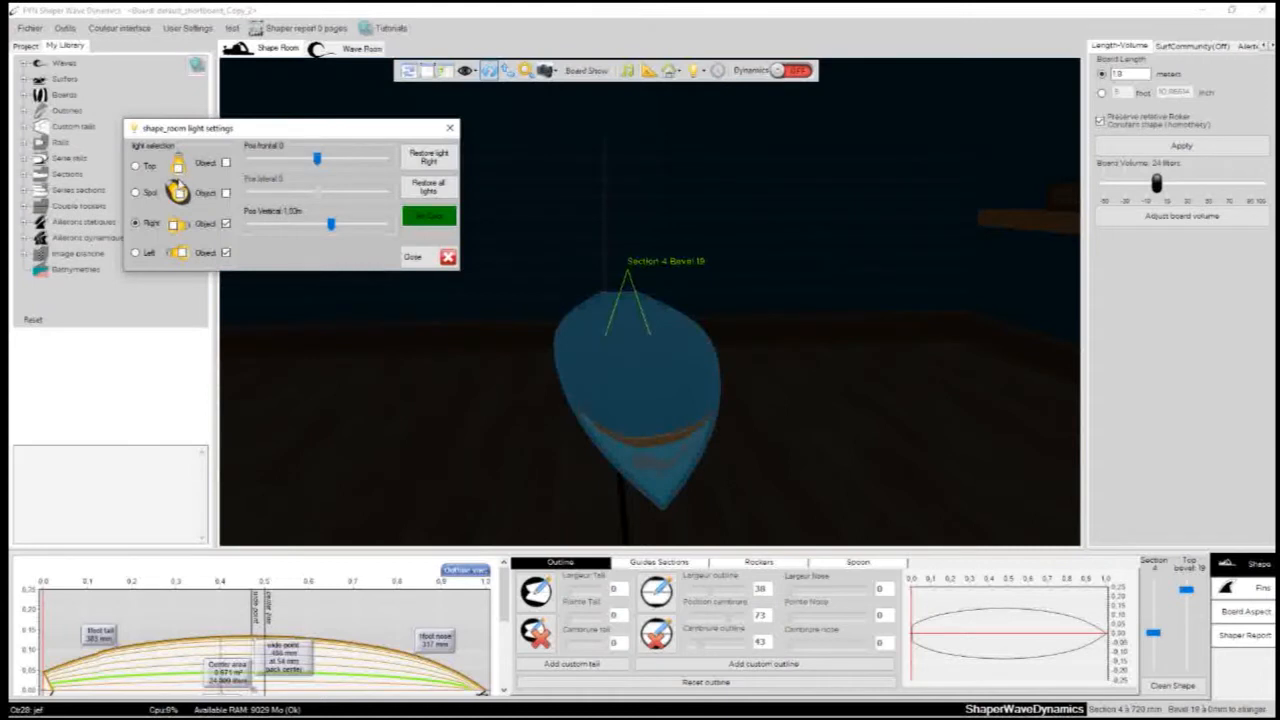
pyautogui.click(176, 225)
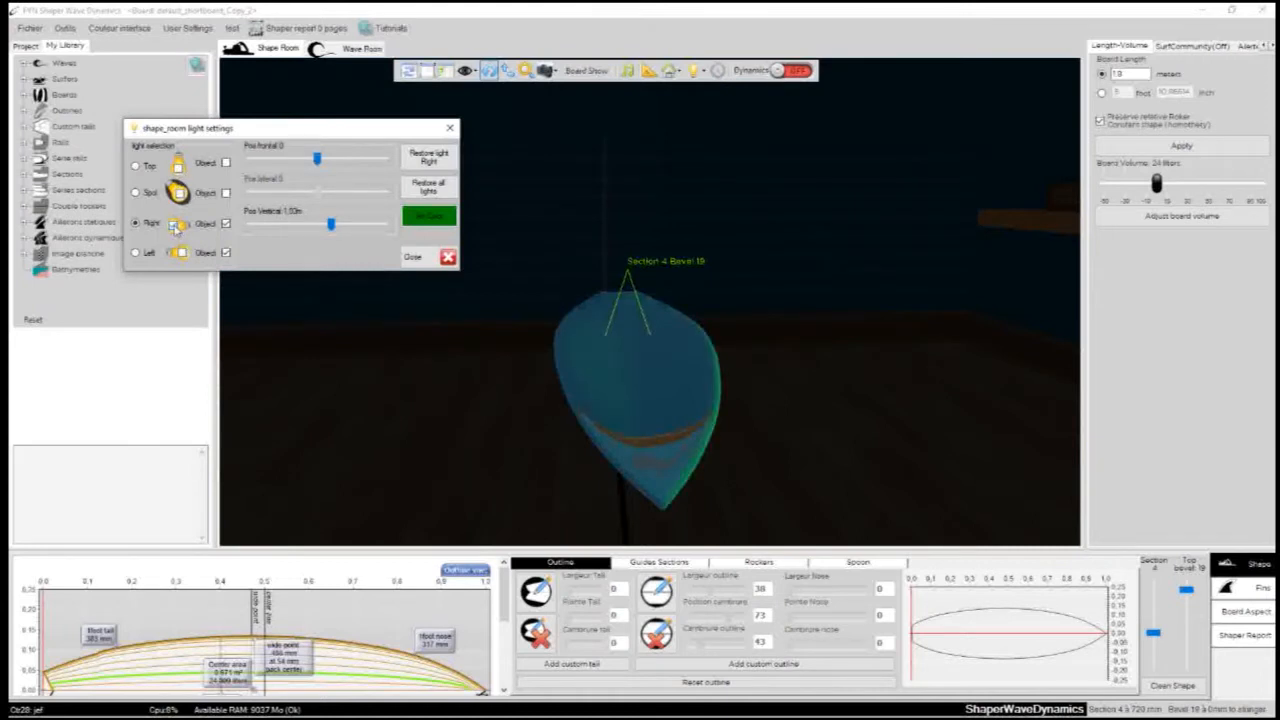
pyautogui.click(181, 256)
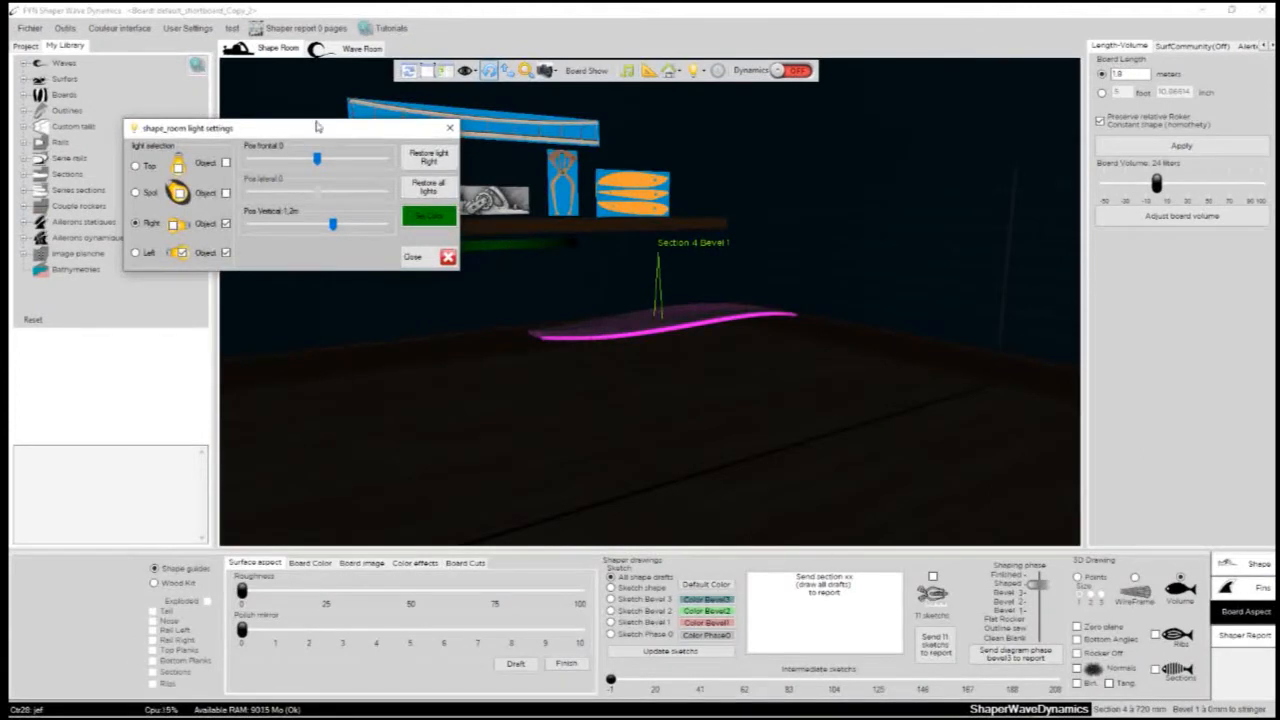
# - Turn the Right light back on and set its vertical position to 1.78 m
pyautogui.moveTo(317, 126); pyautogui.dragTo(279, 133)
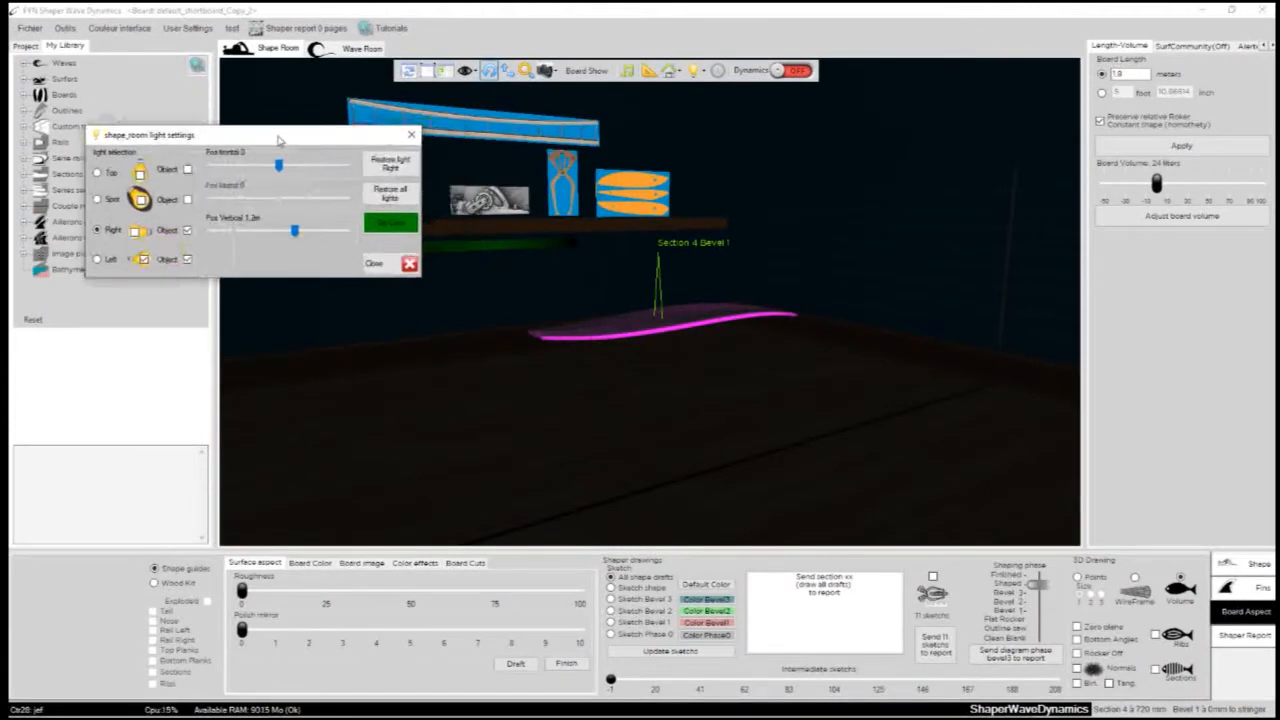
pyautogui.moveTo(459, 351); pyautogui.dragTo(915, 446)
pyautogui.scroll(-3, 915, 446)
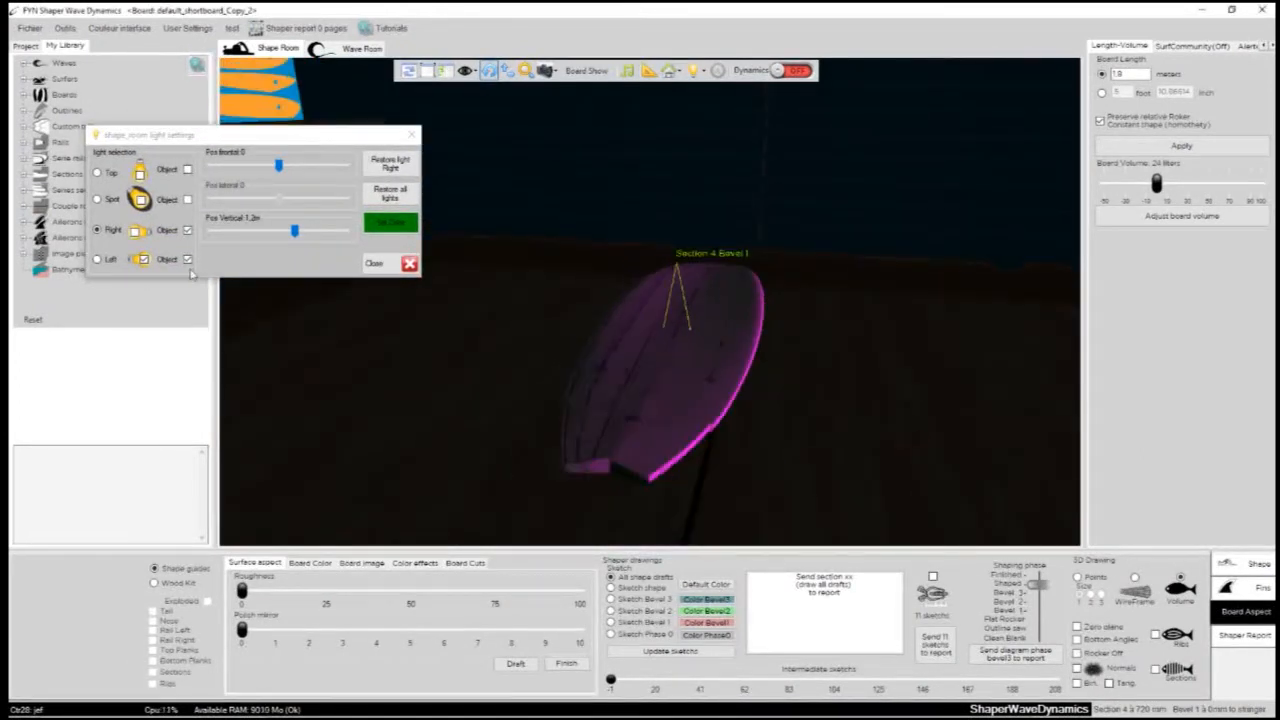
pyautogui.moveTo(612, 376); pyautogui.dragTo(705, 358)
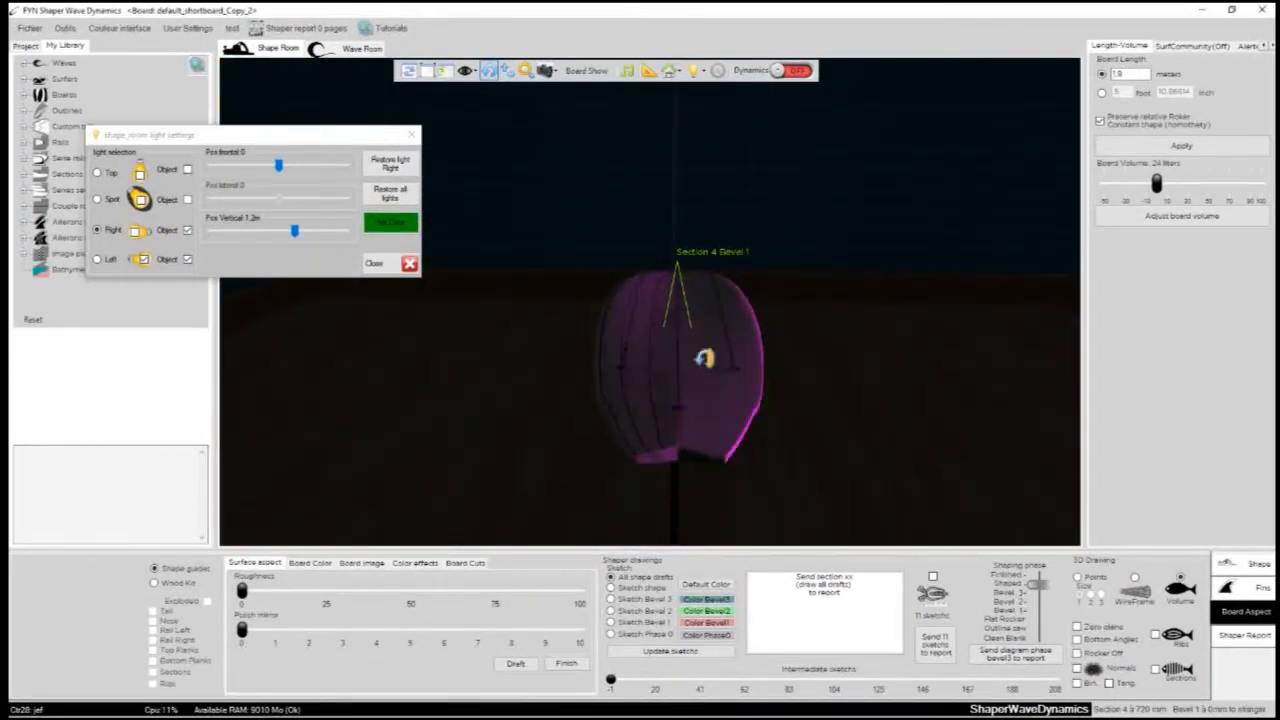
pyautogui.click(140, 238)
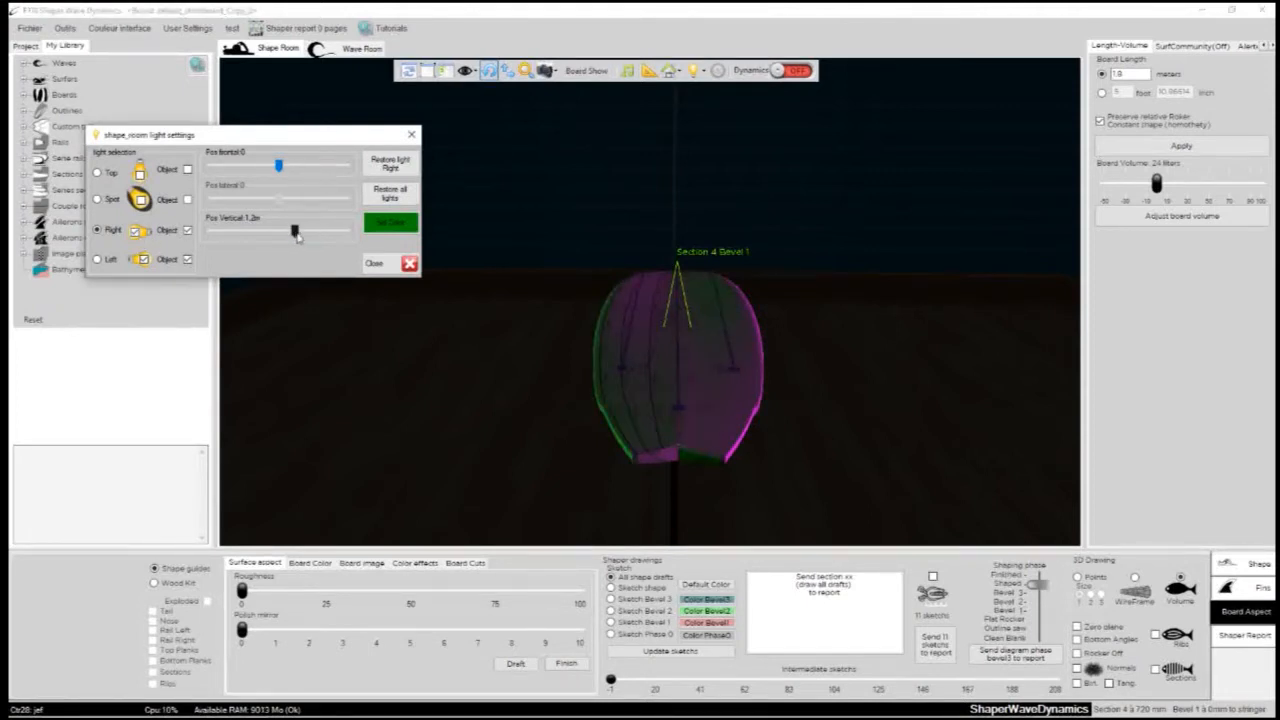
pyautogui.moveTo(294, 231); pyautogui.dragTo(299, 238)
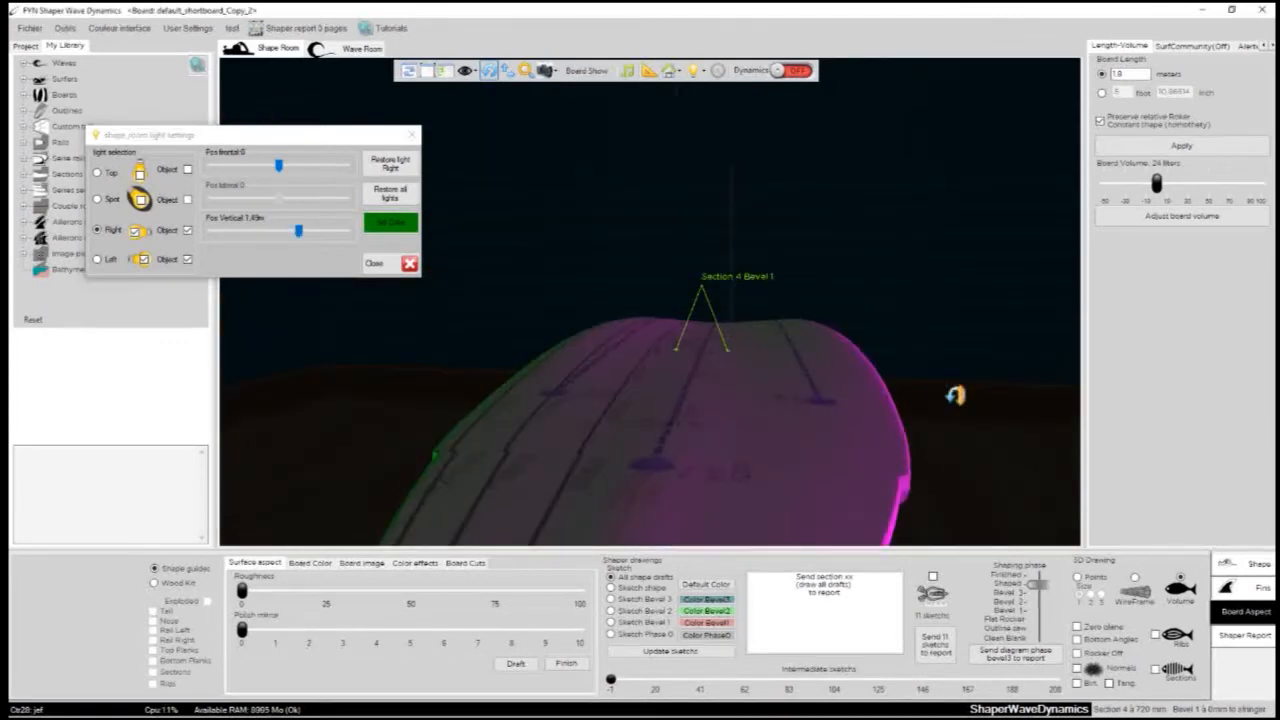
pyautogui.moveTo(957, 396); pyautogui.dragTo(981, 313)
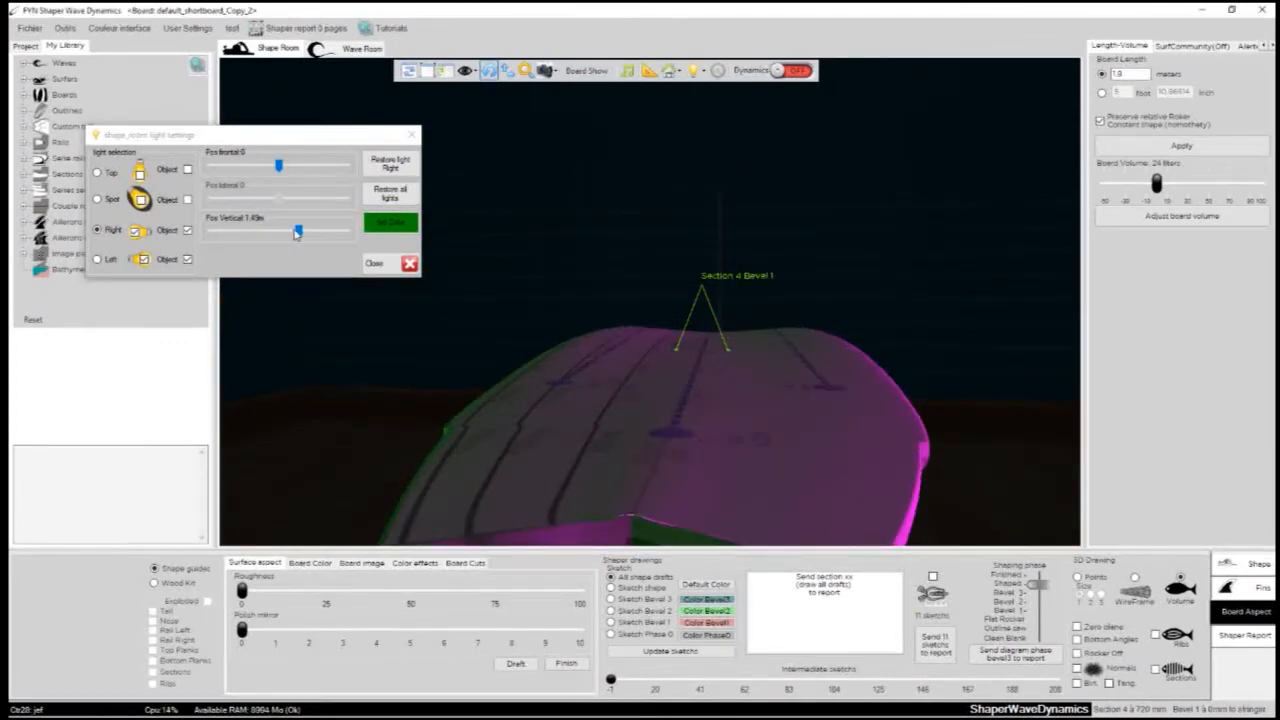
pyautogui.moveTo(298, 234); pyautogui.dragTo(306, 233)
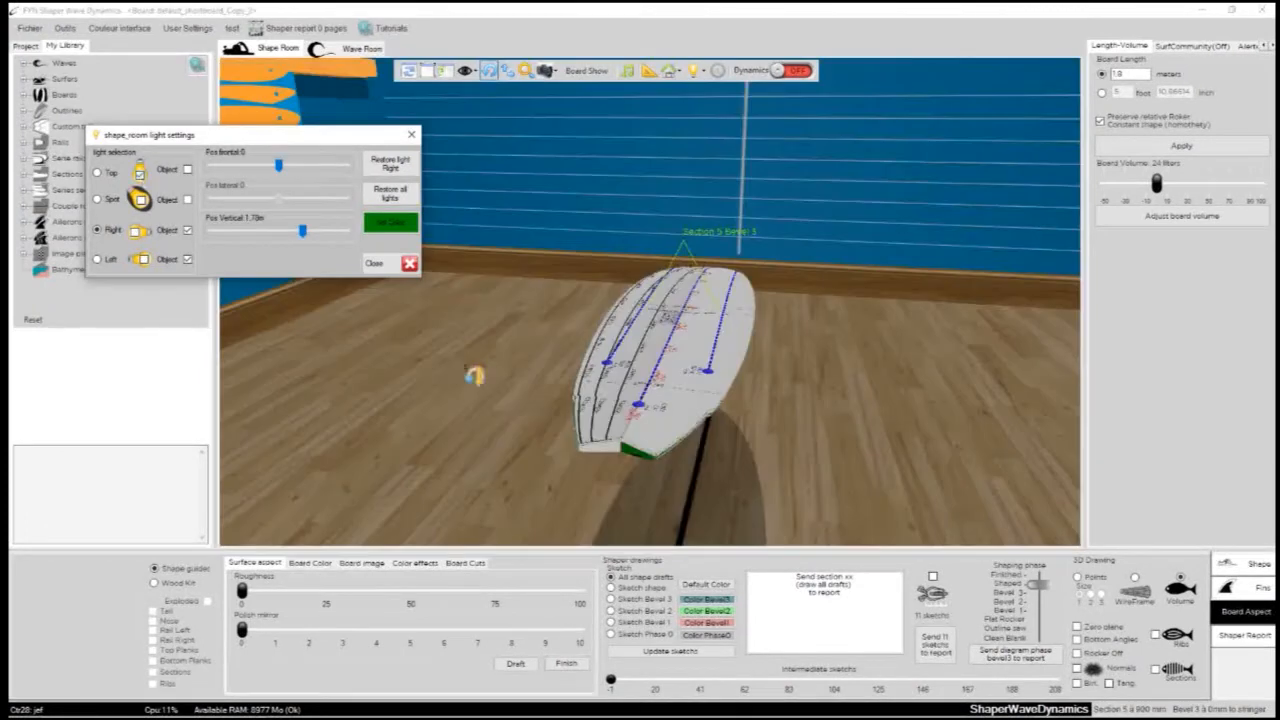
# - Switch the Shape Room back to the Top light only and close the light settings
pyautogui.moveTo(883, 443); pyautogui.dragTo(860, 388)
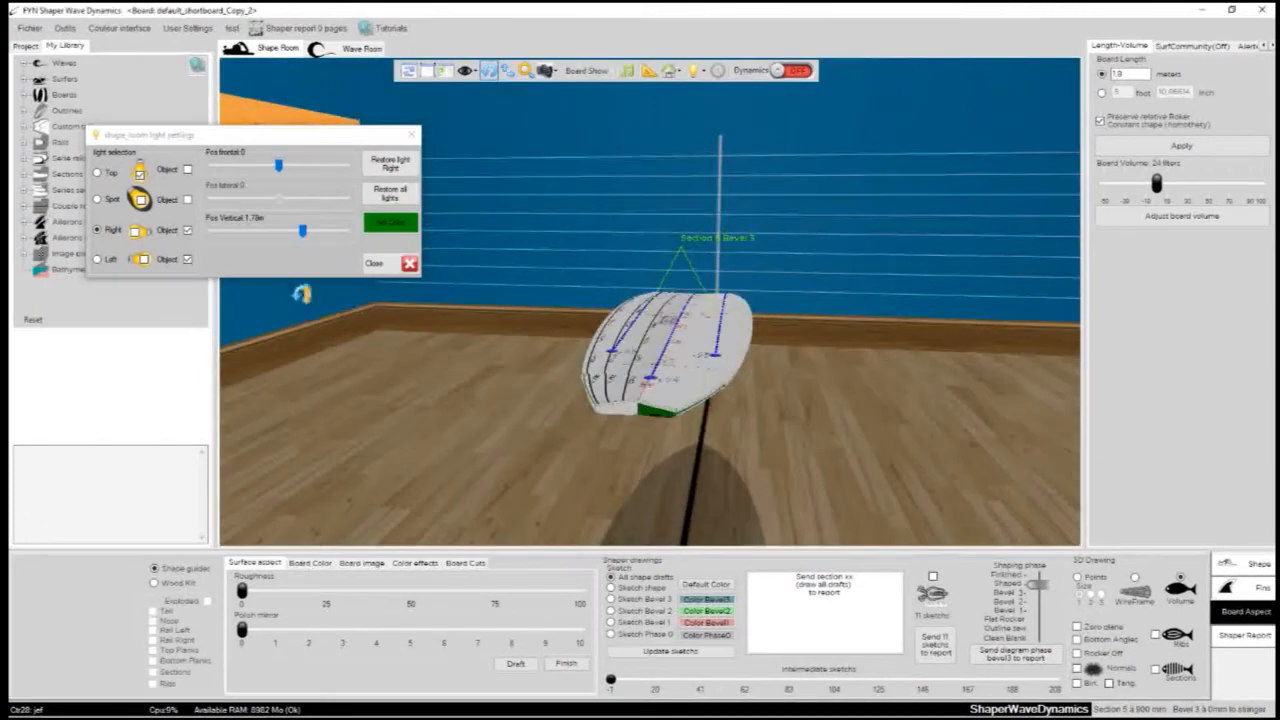
pyautogui.click(141, 201)
pyautogui.click(141, 204)
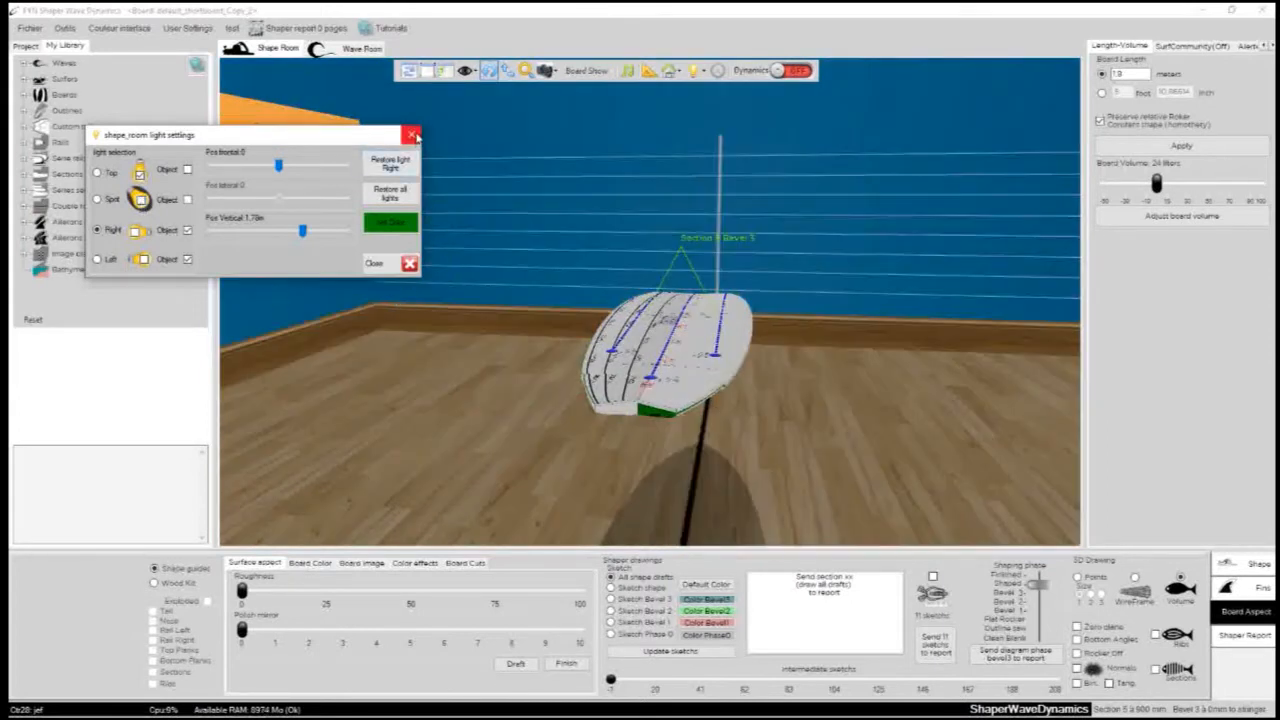
pyautogui.moveTo(388, 135); pyautogui.dragTo(607, 279)
pyautogui.click(631, 281)
# - Reset the 3D view of the Shape Room and look at the board from several angles
pyautogui.click(408, 71)
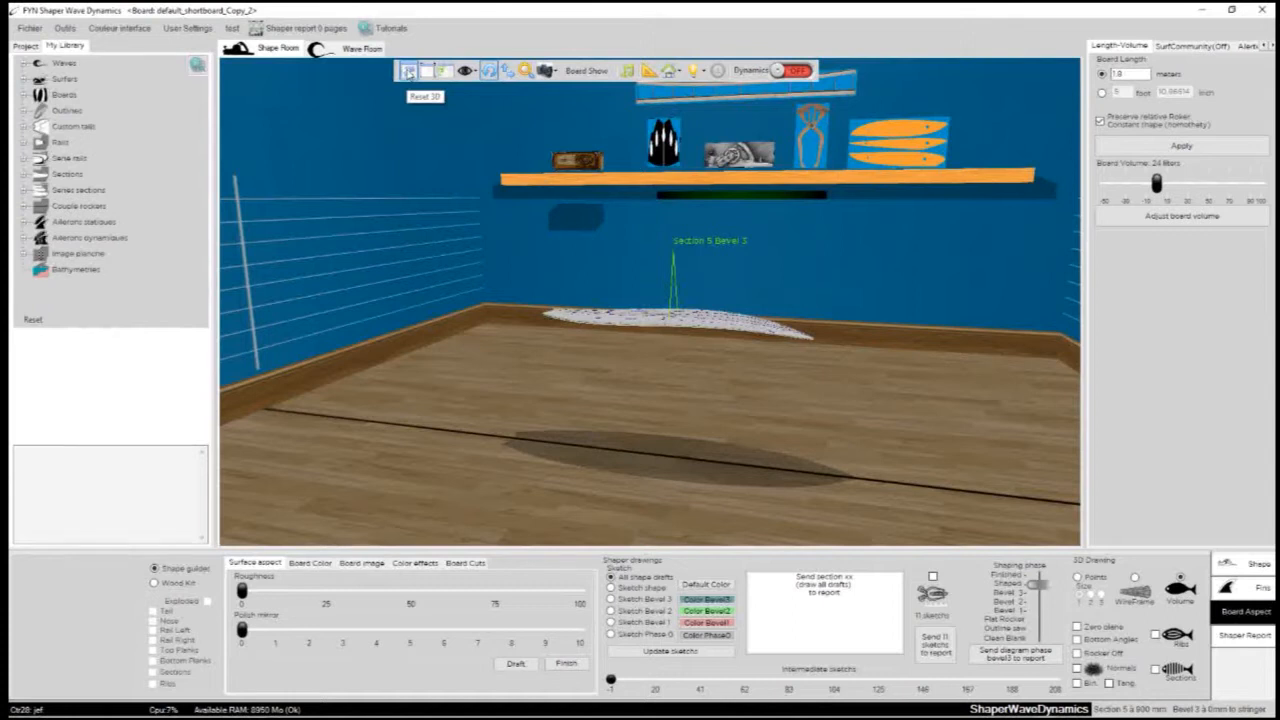
pyautogui.click(409, 74)
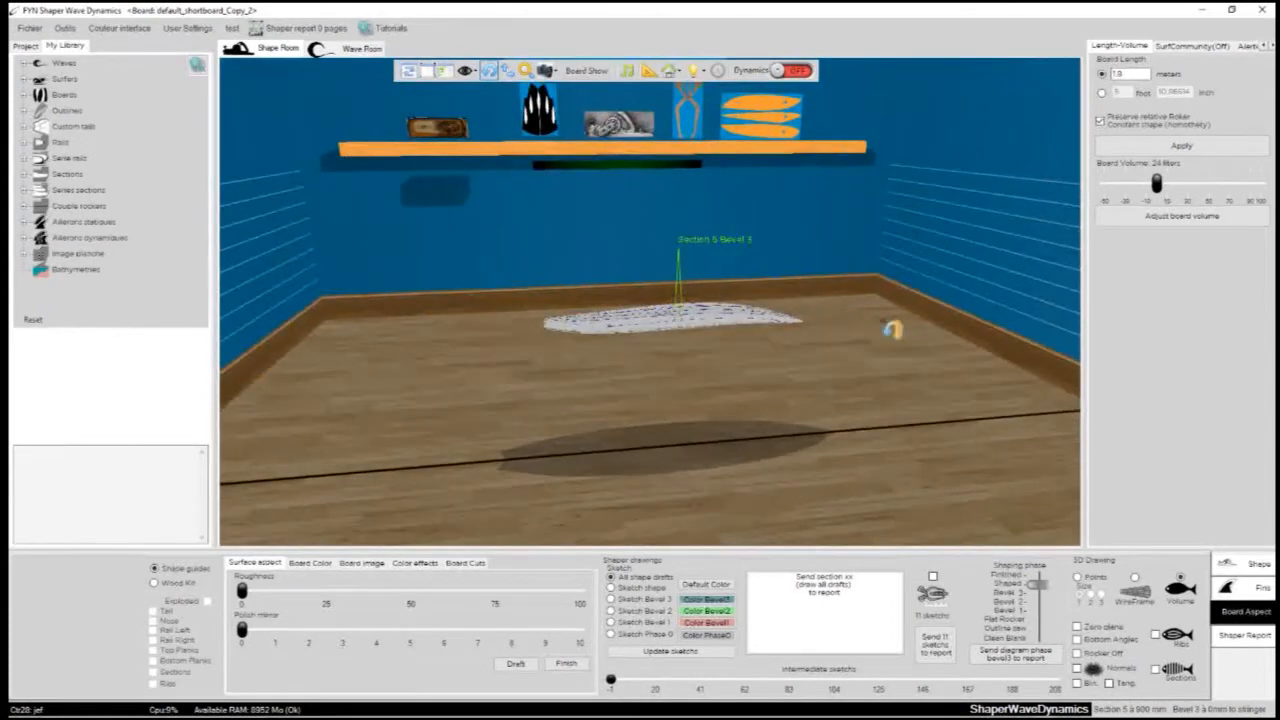
pyautogui.moveTo(948, 253); pyautogui.dragTo(560, 468)
pyautogui.moveTo(841, 254); pyautogui.dragTo(720, 397)
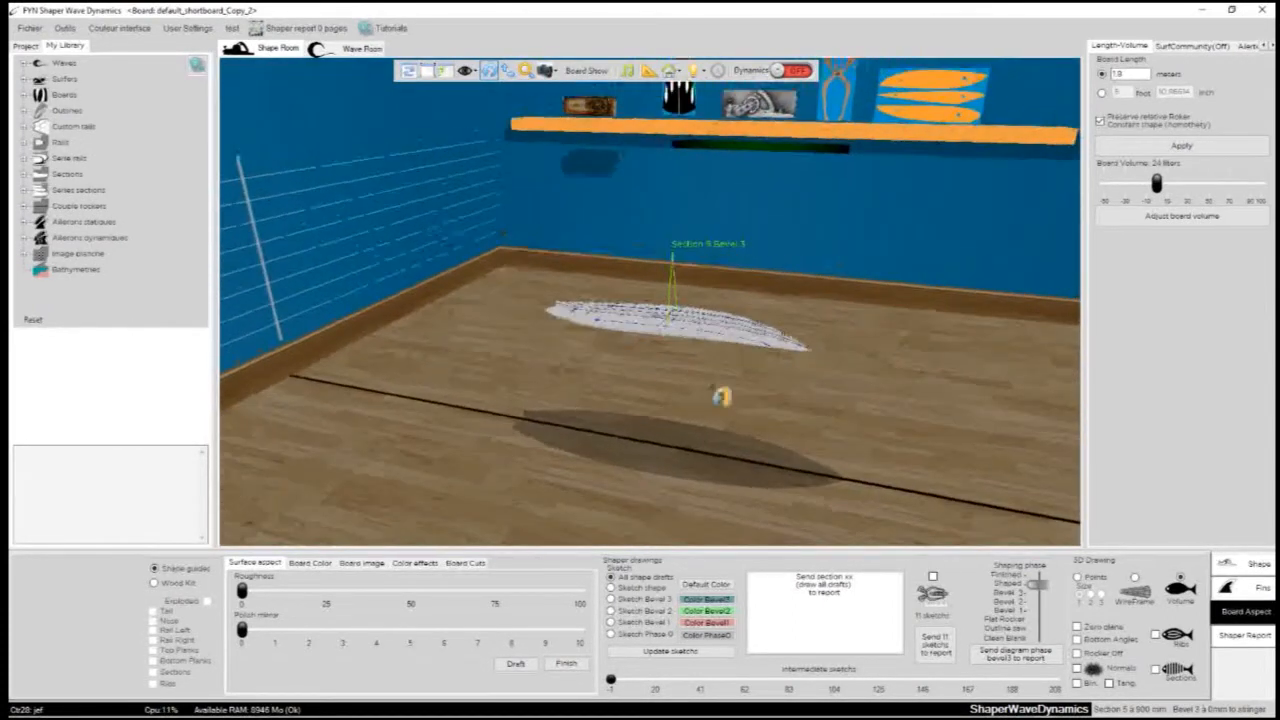
pyautogui.moveTo(861, 287); pyautogui.dragTo(651, 384)
pyautogui.moveTo(552, 357); pyautogui.dragTo(923, 315)
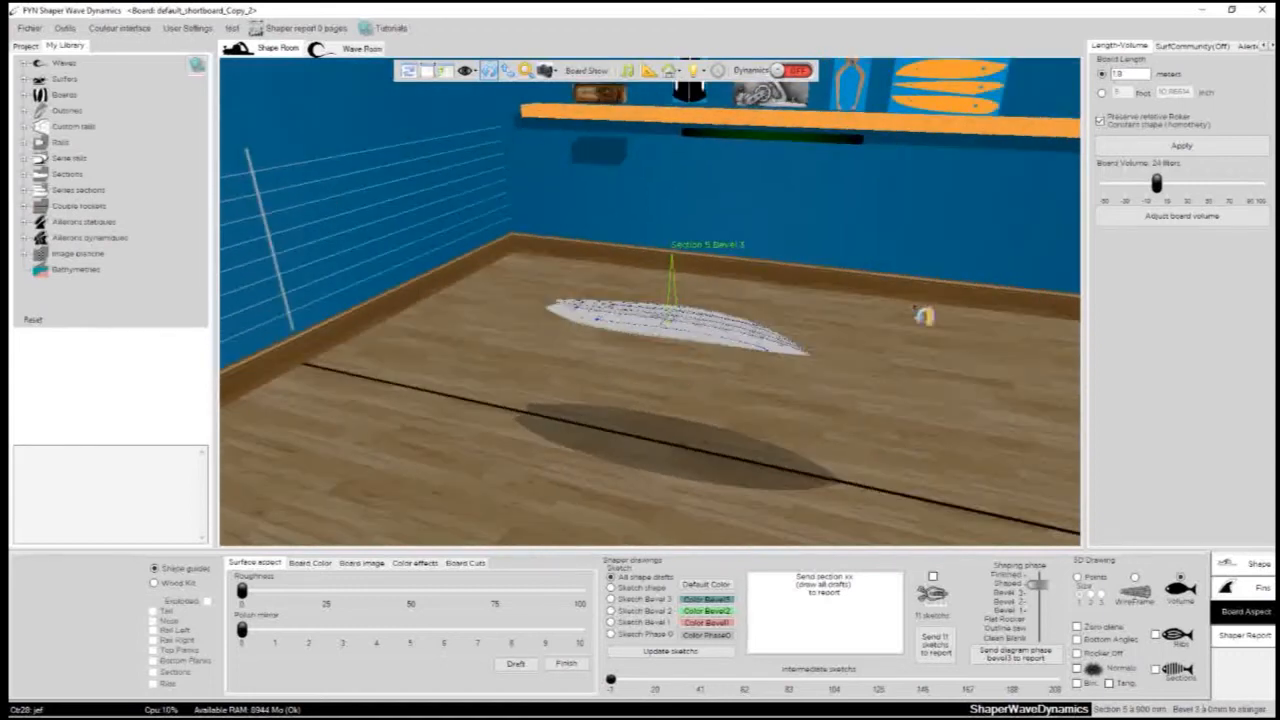
pyautogui.click(408, 72)
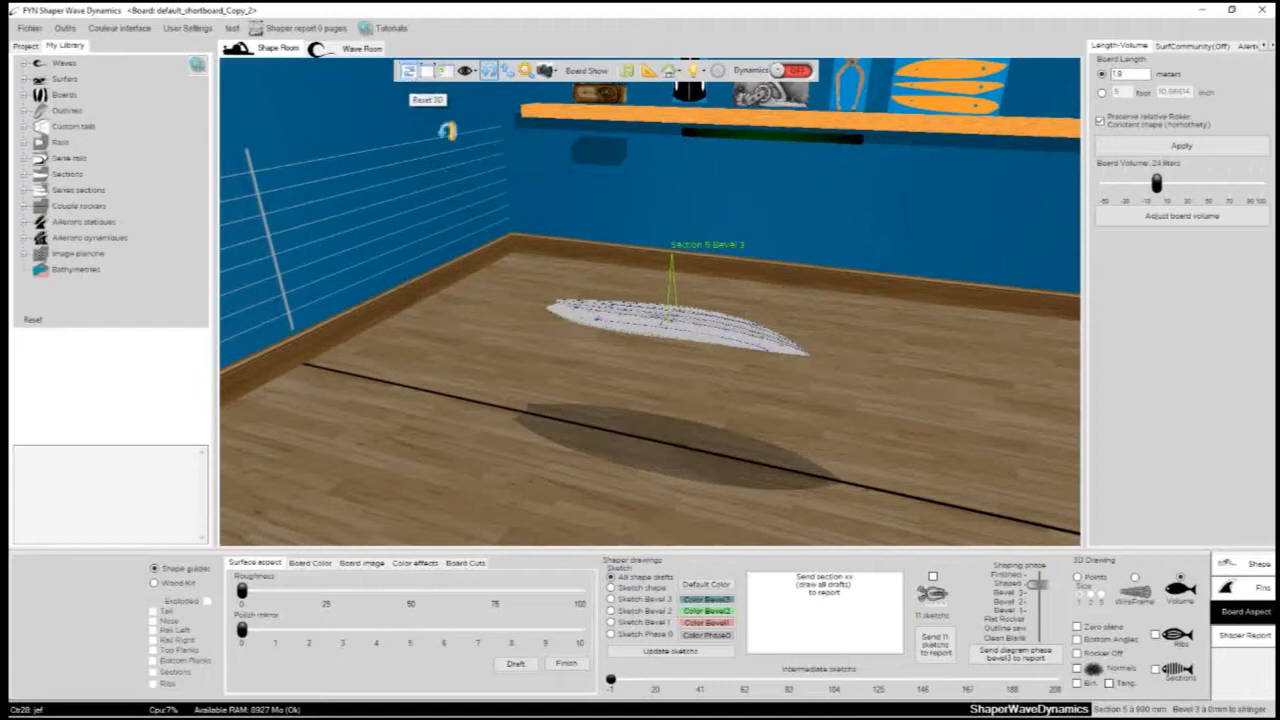
pyautogui.moveTo(480, 292); pyautogui.dragTo(635, 341)
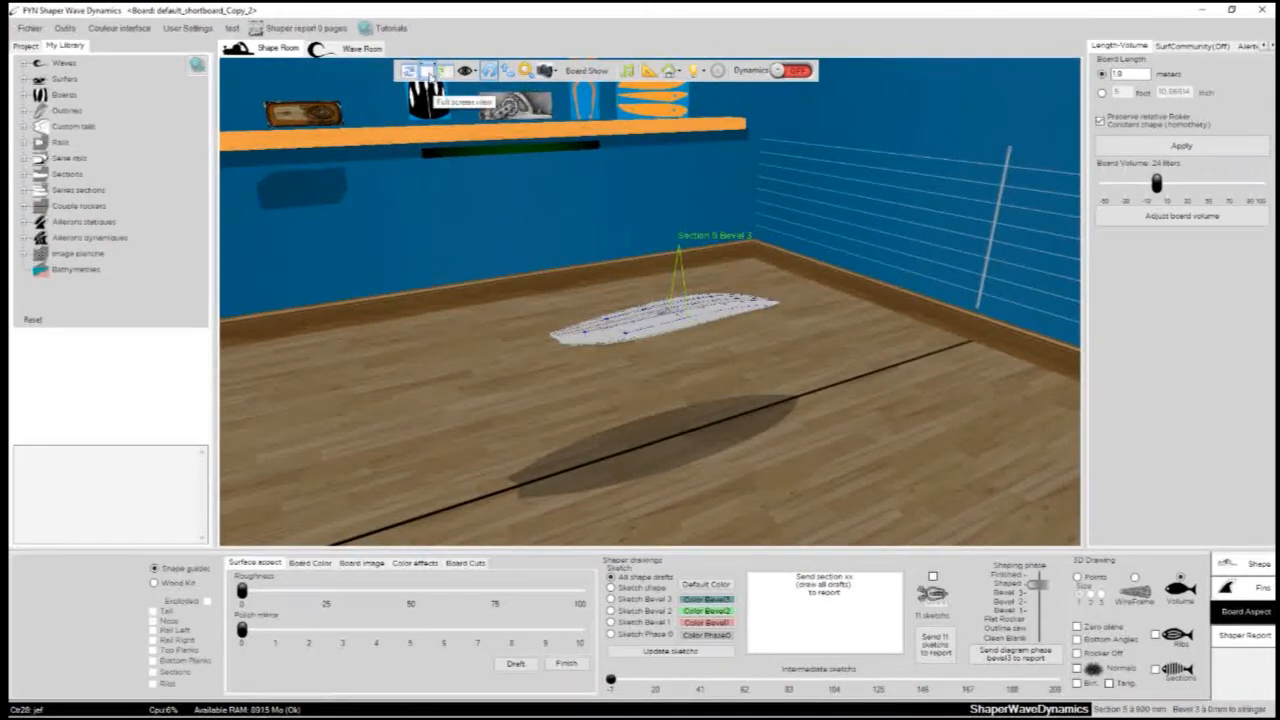
# - Show the Shape Room in a maximized full-screen view, look around the board, and embed the view back in its tab
pyautogui.click(426, 72)
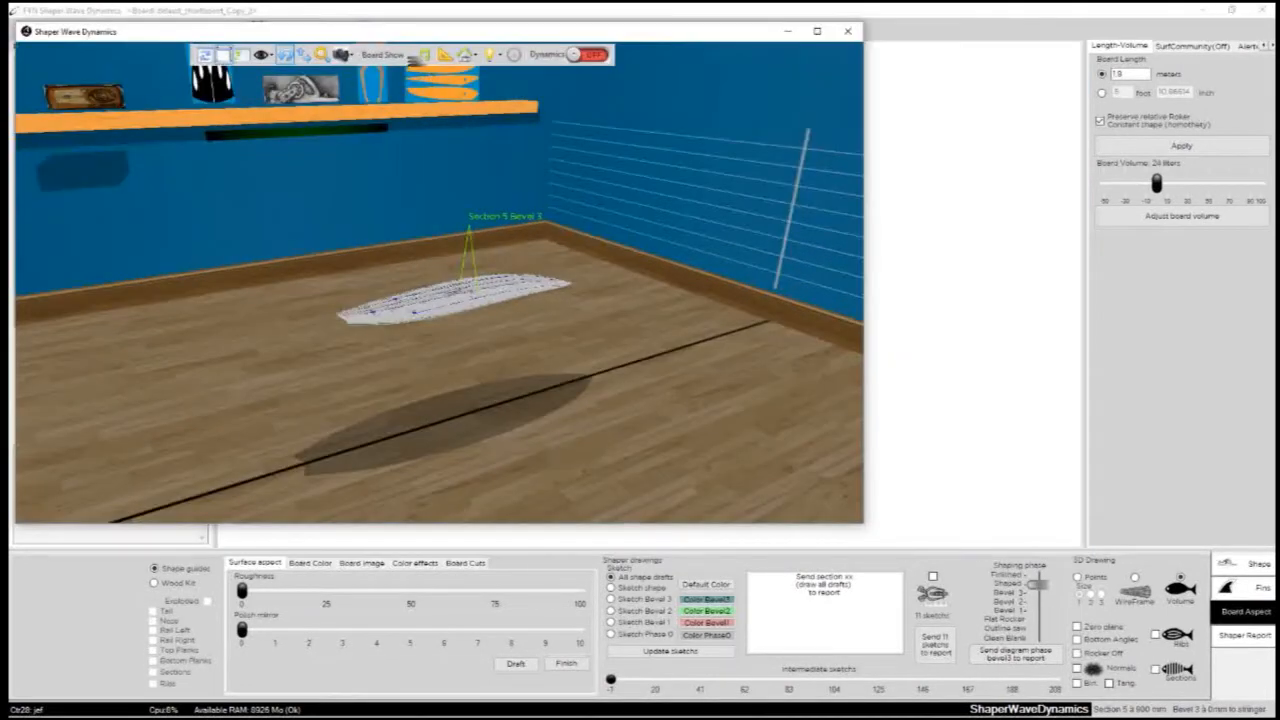
pyautogui.moveTo(432, 38); pyautogui.dragTo(608, 101)
pyautogui.click(998, 98)
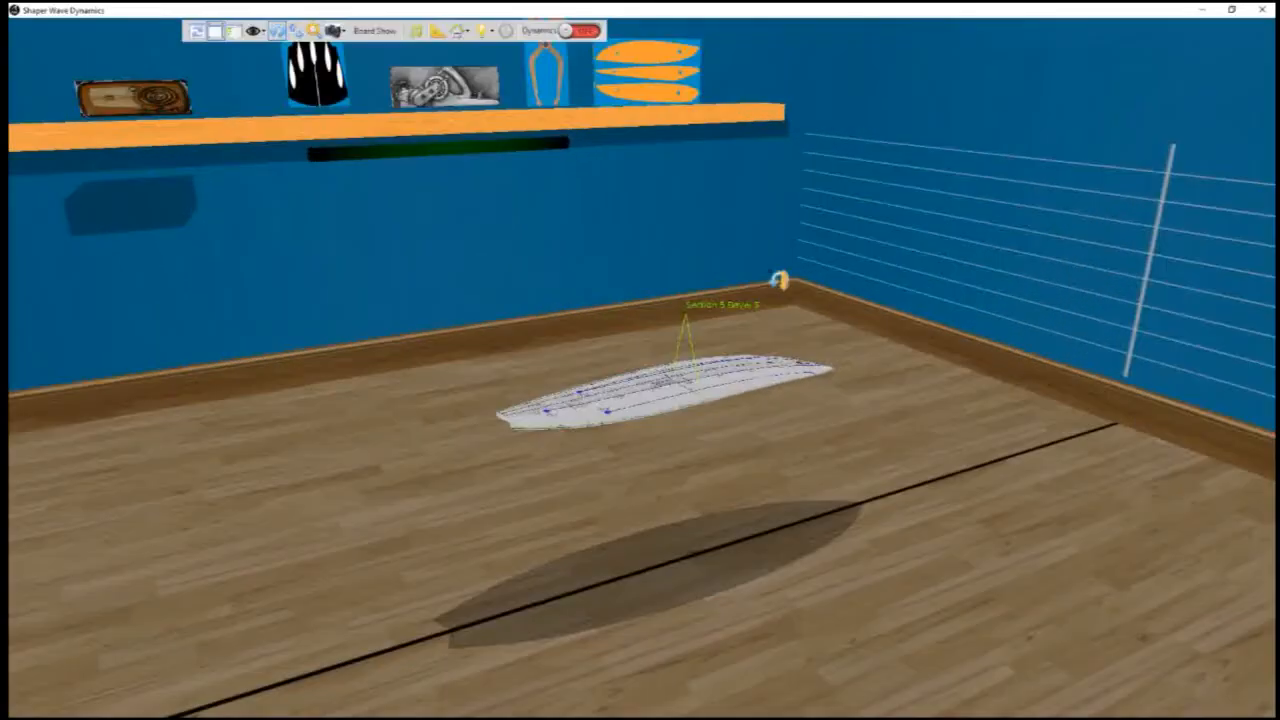
pyautogui.moveTo(899, 590); pyautogui.dragTo(423, 389)
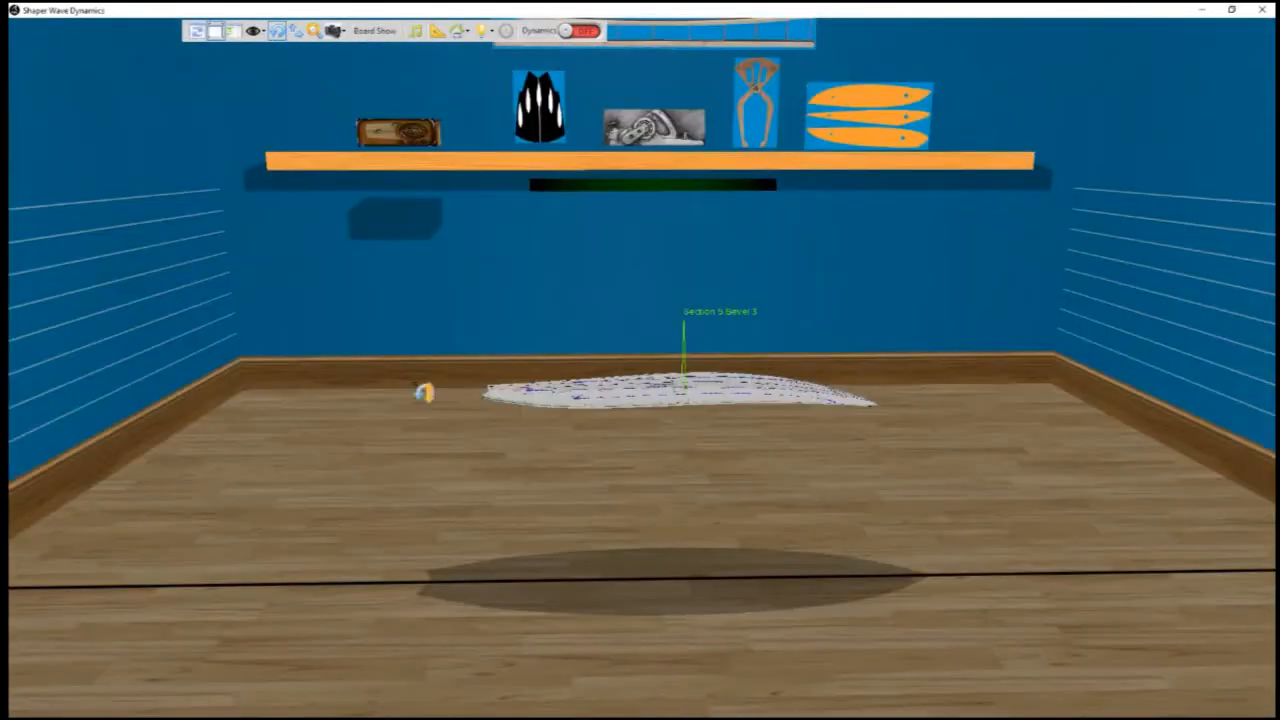
pyautogui.moveTo(886, 303); pyautogui.dragTo(441, 441)
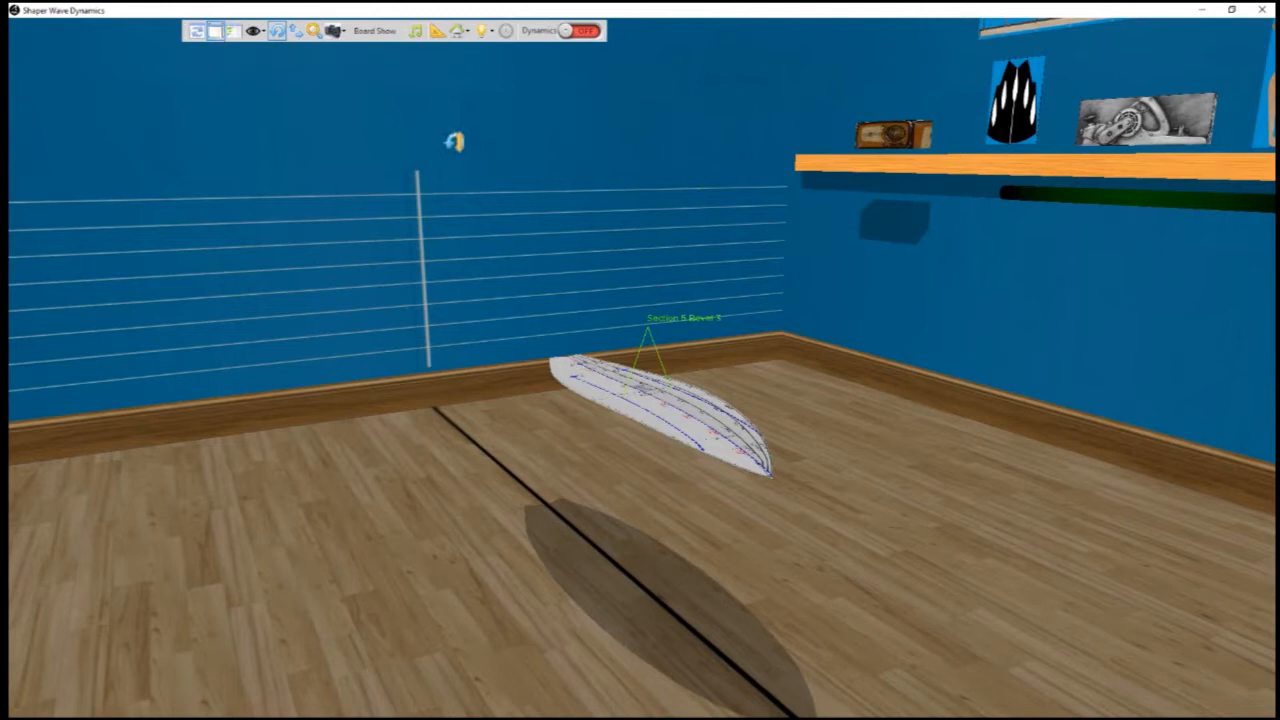
pyautogui.click(217, 37)
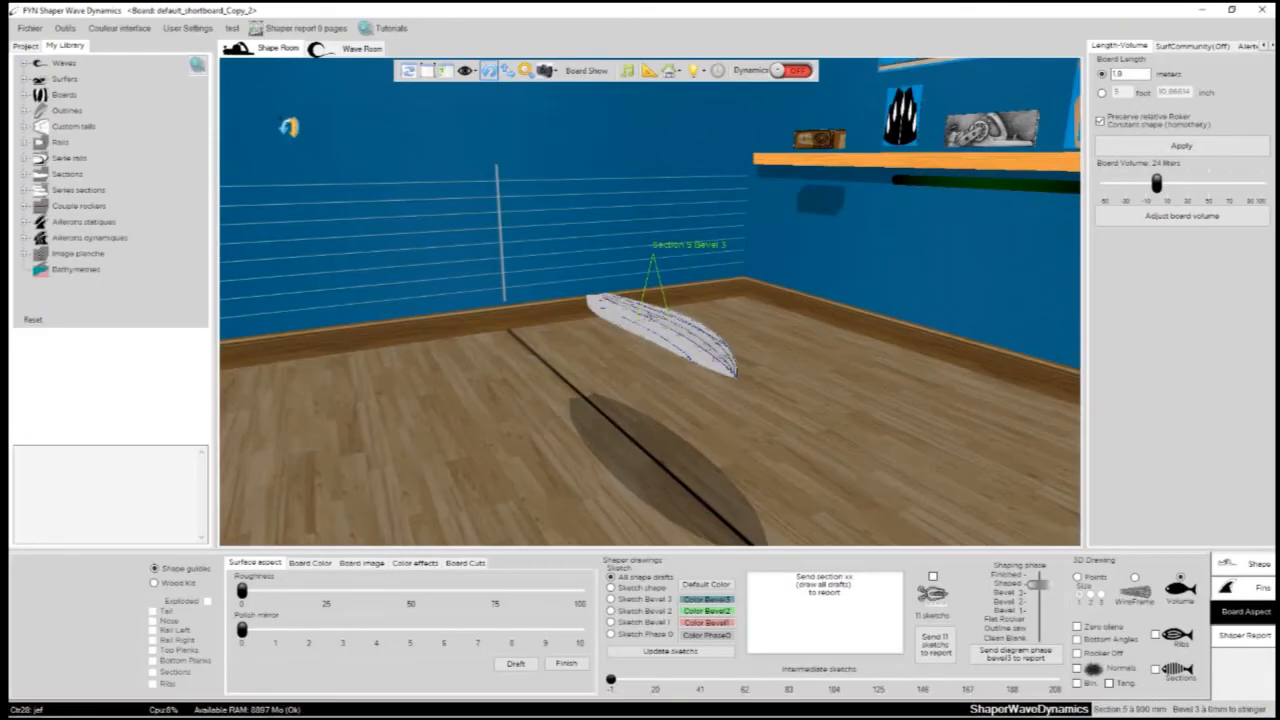
# - Display the board information over the 3D view, inspect sections along the board, and hide the information again
pyautogui.moveTo(866, 366); pyautogui.dragTo(458, 149)
pyautogui.click(445, 72)
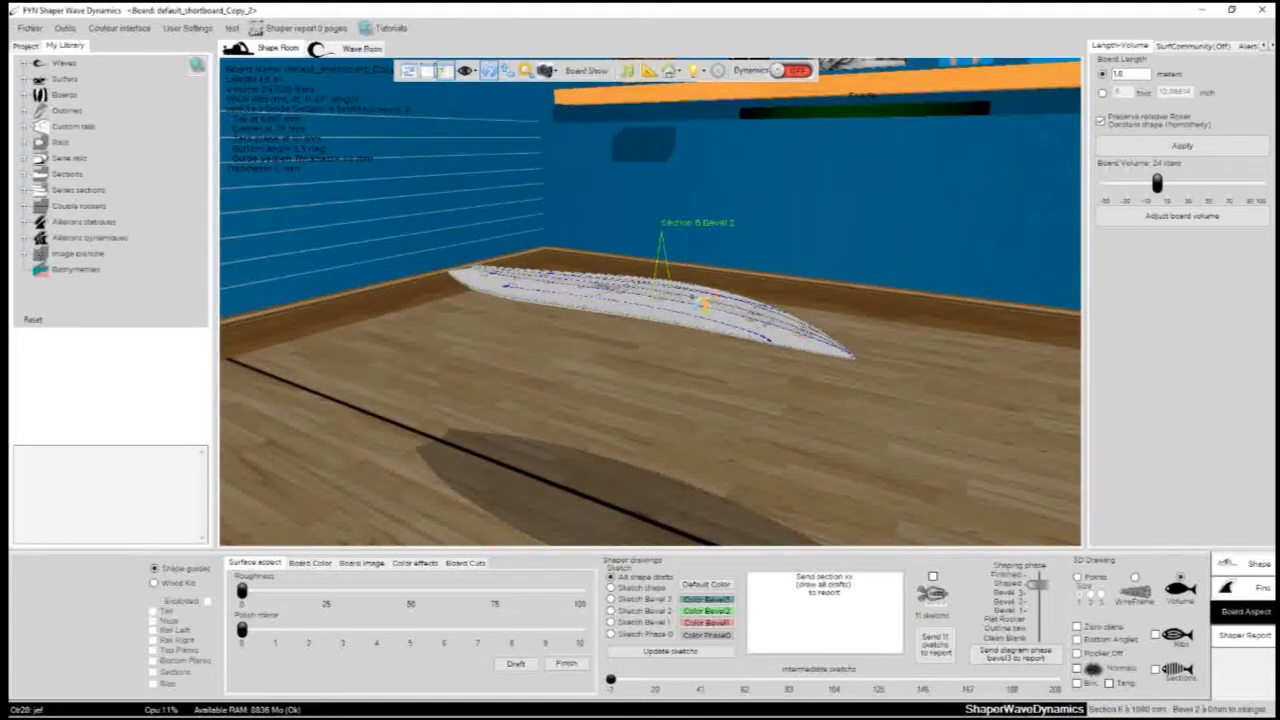
pyautogui.moveTo(700, 304); pyautogui.dragTo(546, 360)
pyautogui.scroll(5, 598, 290)
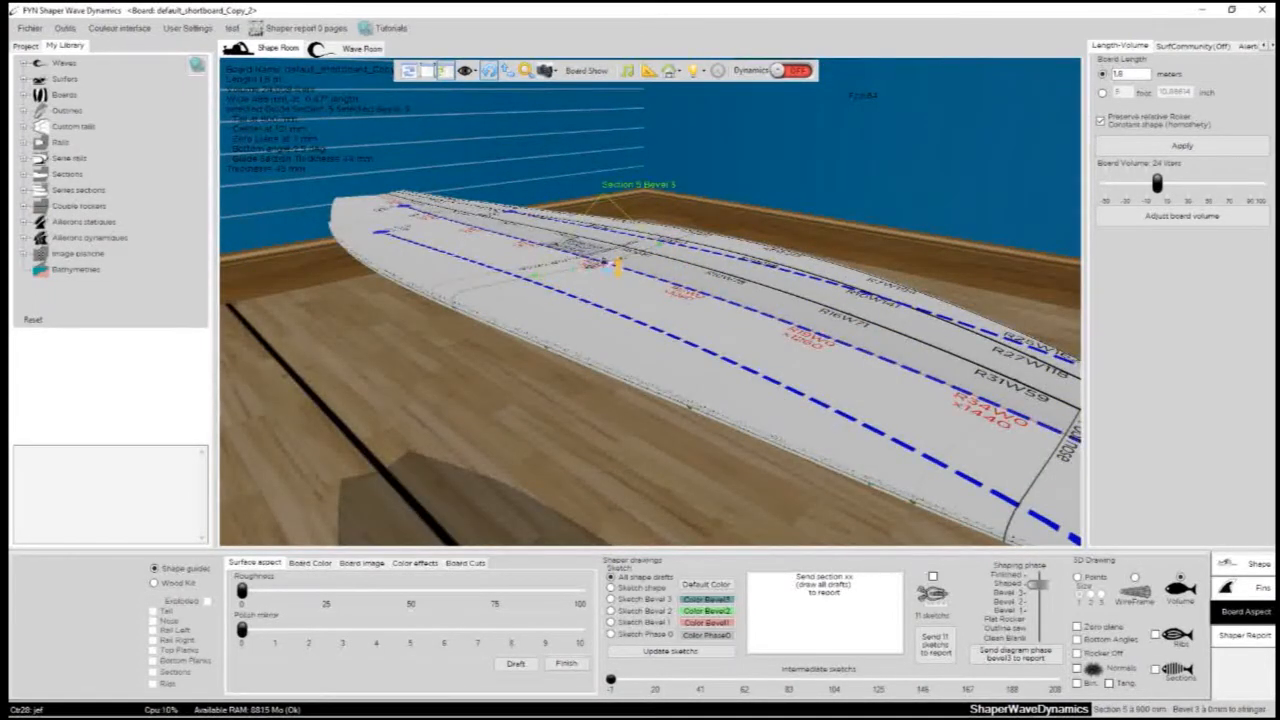
pyautogui.scroll(-3, 511, 407)
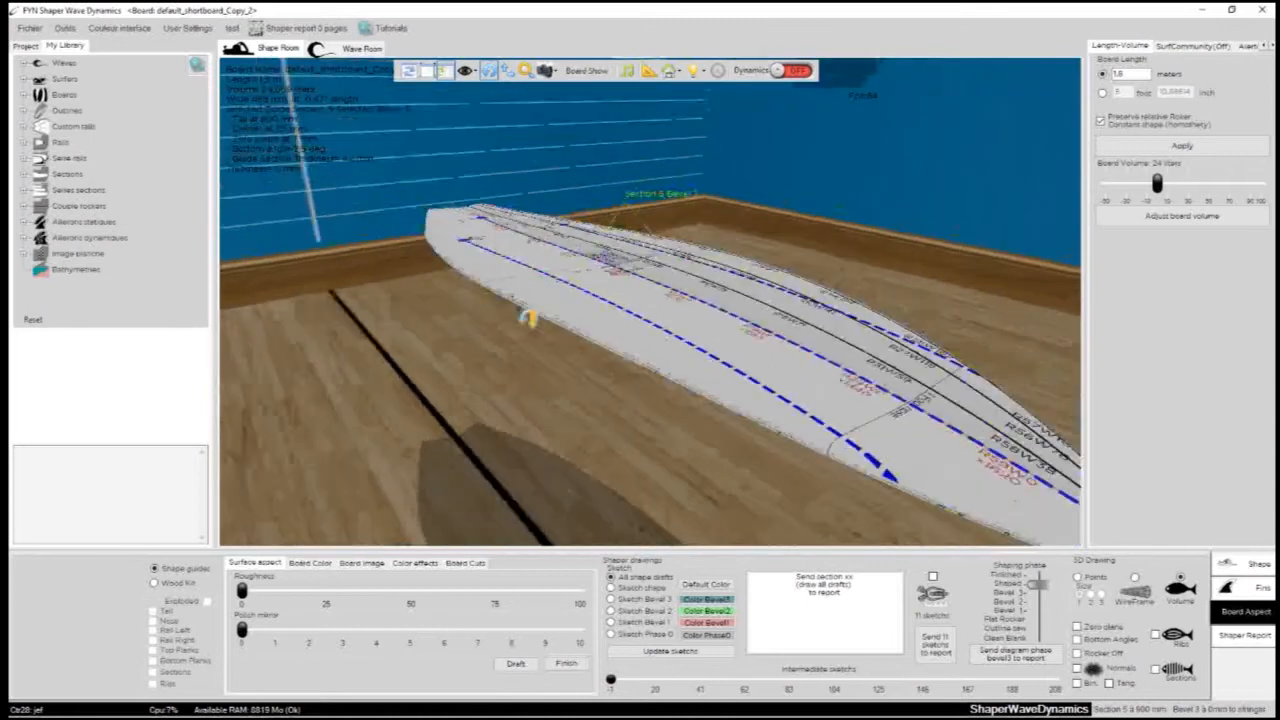
pyautogui.click(445, 72)
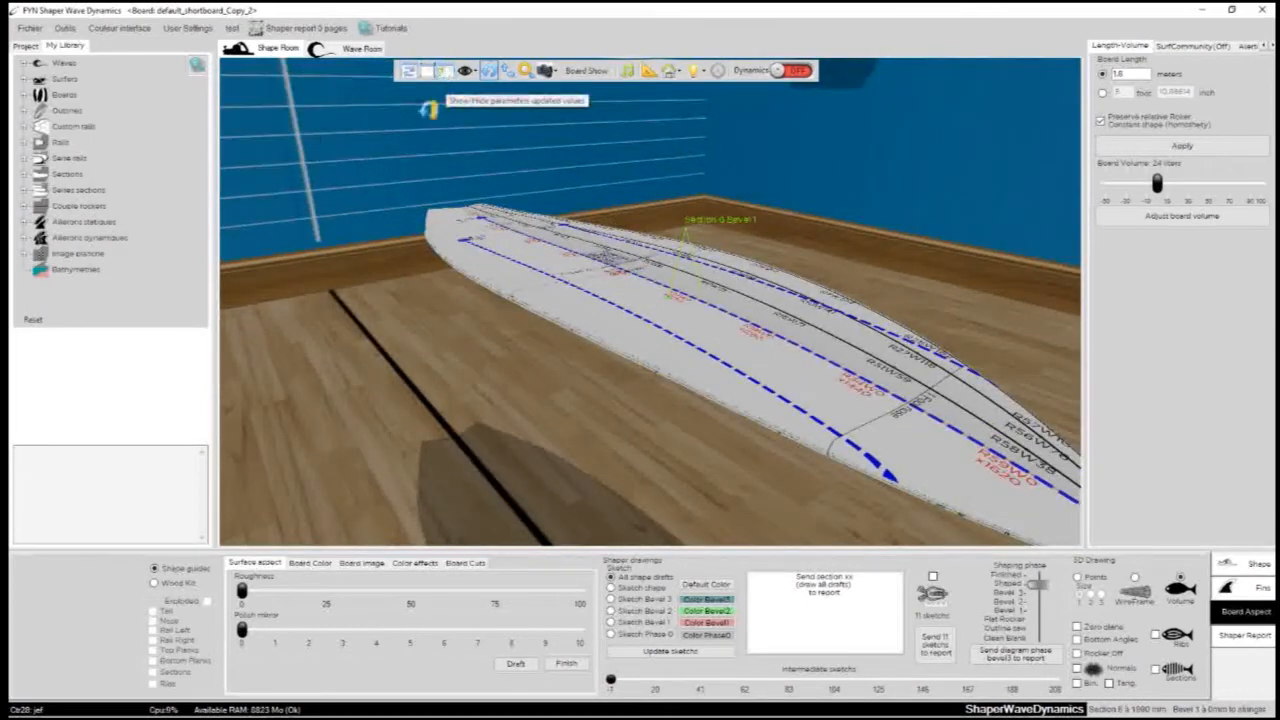
# - Show the board in the preset Vue face, Vue dessus, Vue dessous, Vue side1 and Vue side2 views
pyautogui.click(466, 78)
pyautogui.click(512, 117)
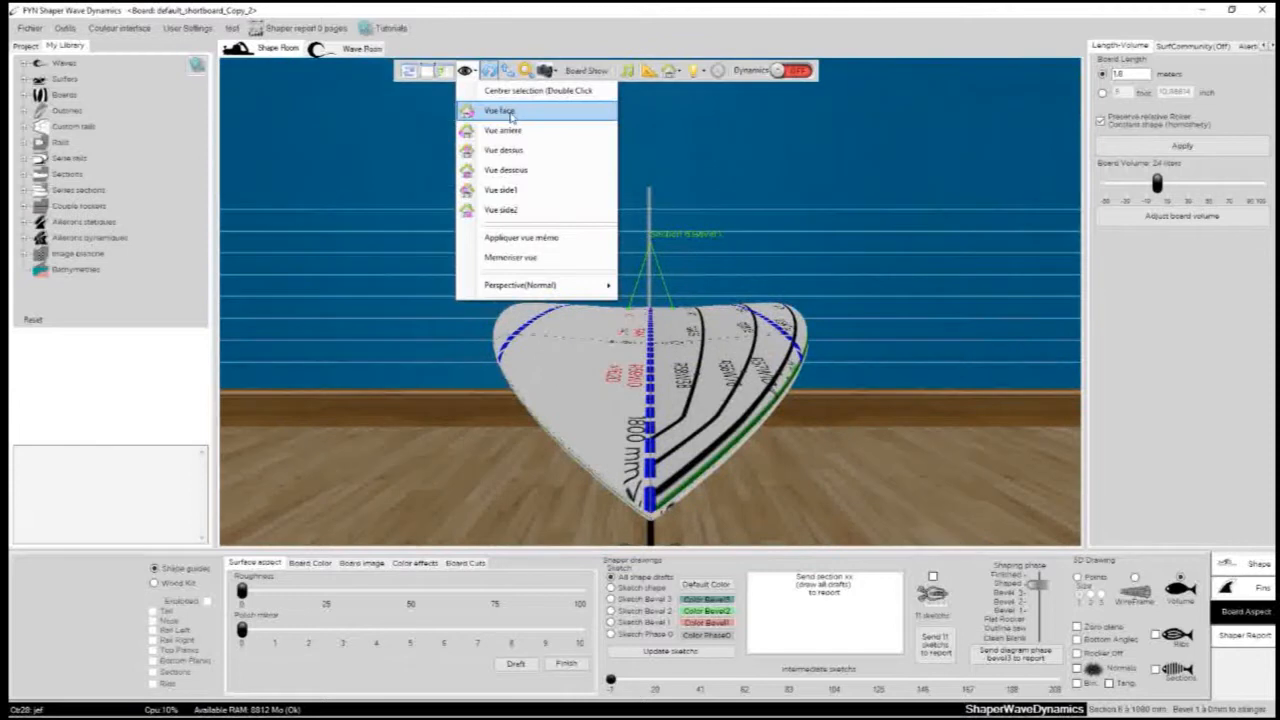
pyautogui.click(504, 150)
pyautogui.click(506, 170)
pyautogui.click(510, 190)
pyautogui.click(512, 189)
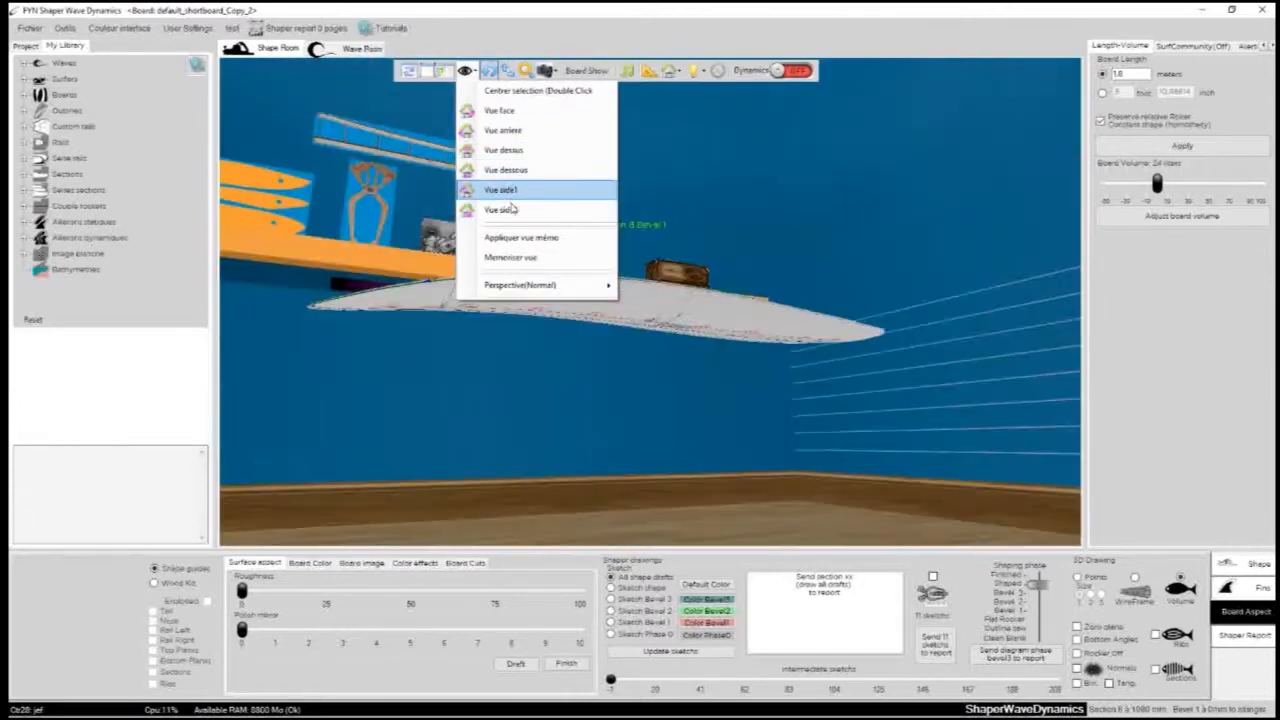
pyautogui.click(512, 208)
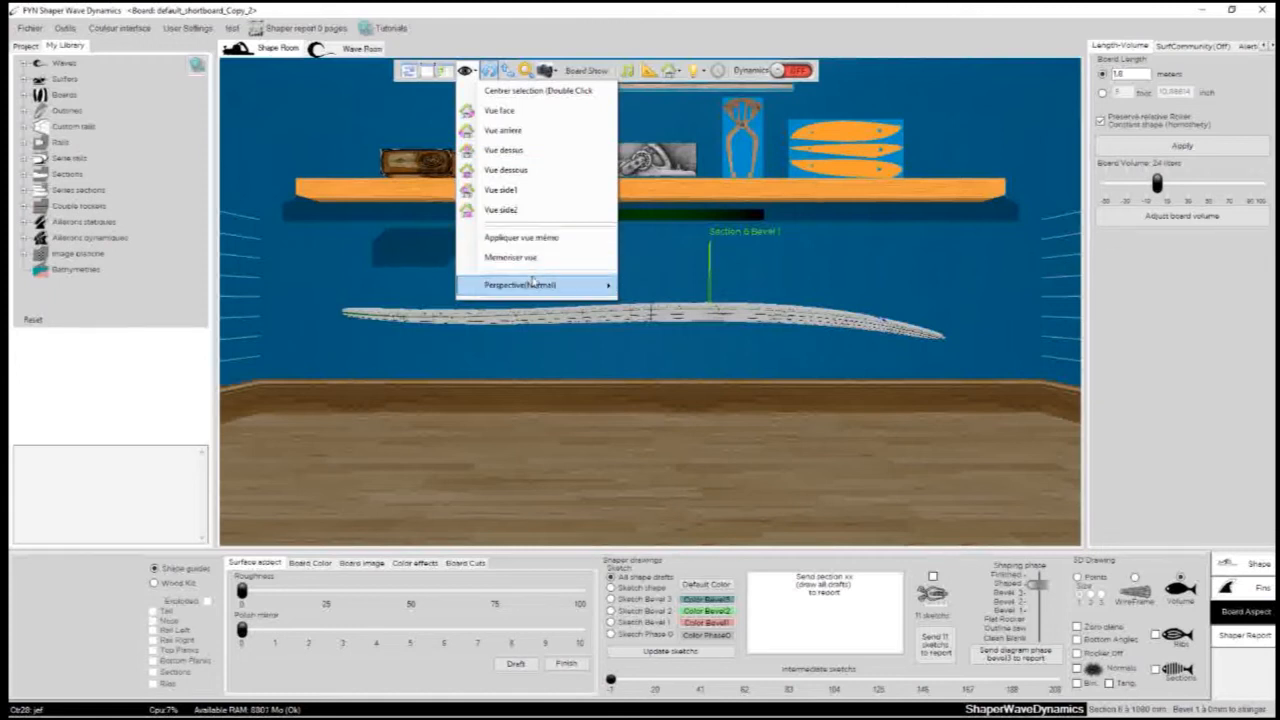
pyautogui.moveTo(566, 289)
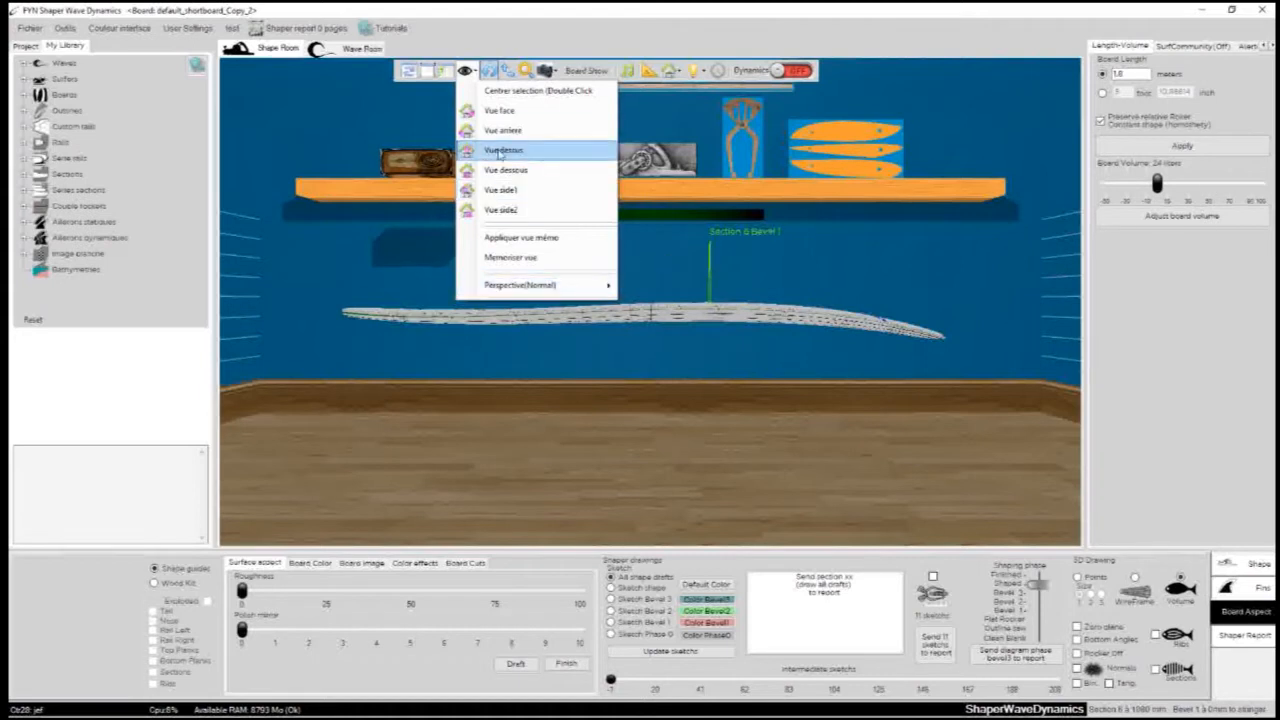
# - Examine the board's bottom guide lines and nose from several angles, rotating around different points along the board
pyautogui.click(490, 71)
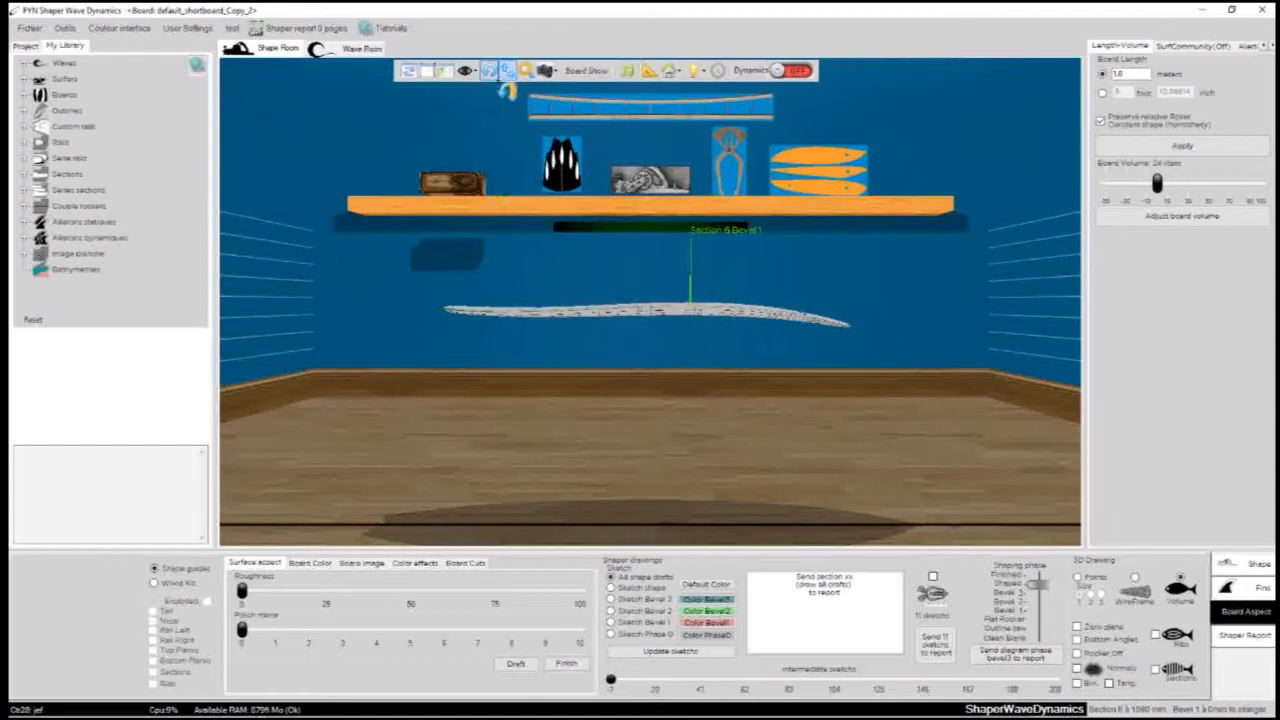
pyautogui.moveTo(921, 293)
pyautogui.mouseDown()
pyautogui.moveTo(680, 400)
pyautogui.moveTo(646, 291)
pyautogui.moveTo(323, 346)
pyautogui.mouseUp()
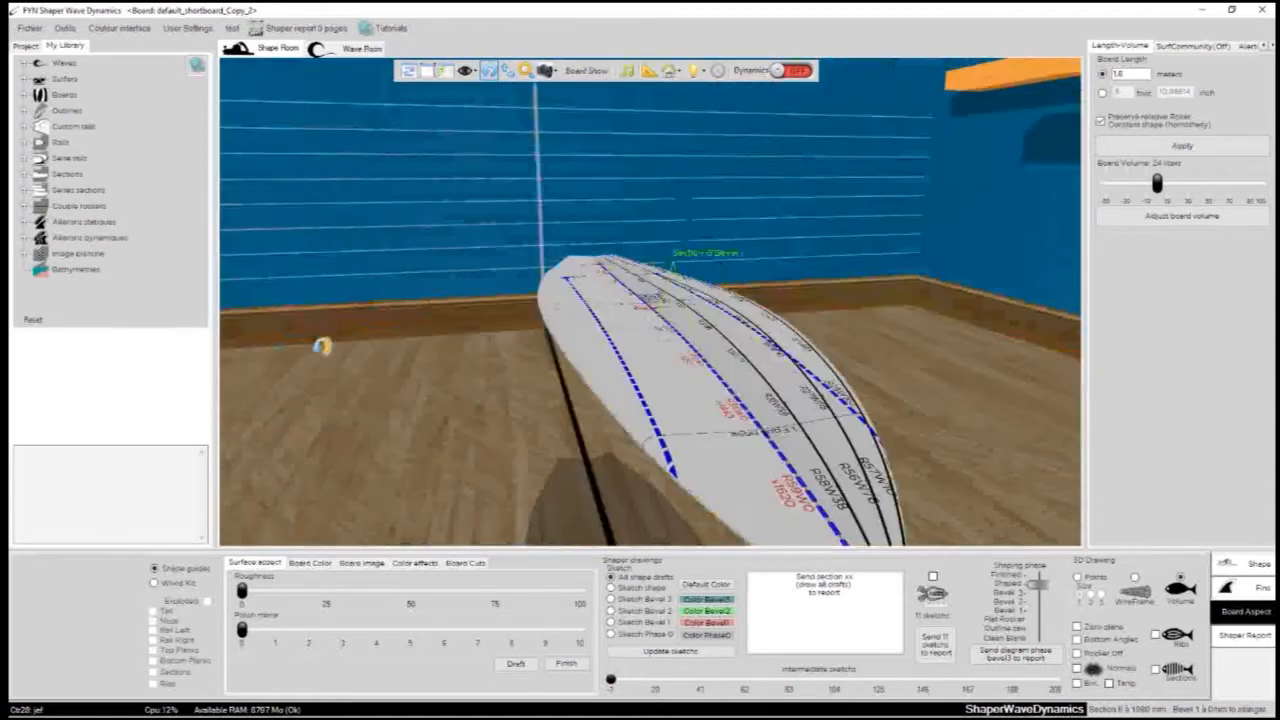
pyautogui.moveTo(868, 318); pyautogui.dragTo(560, 294)
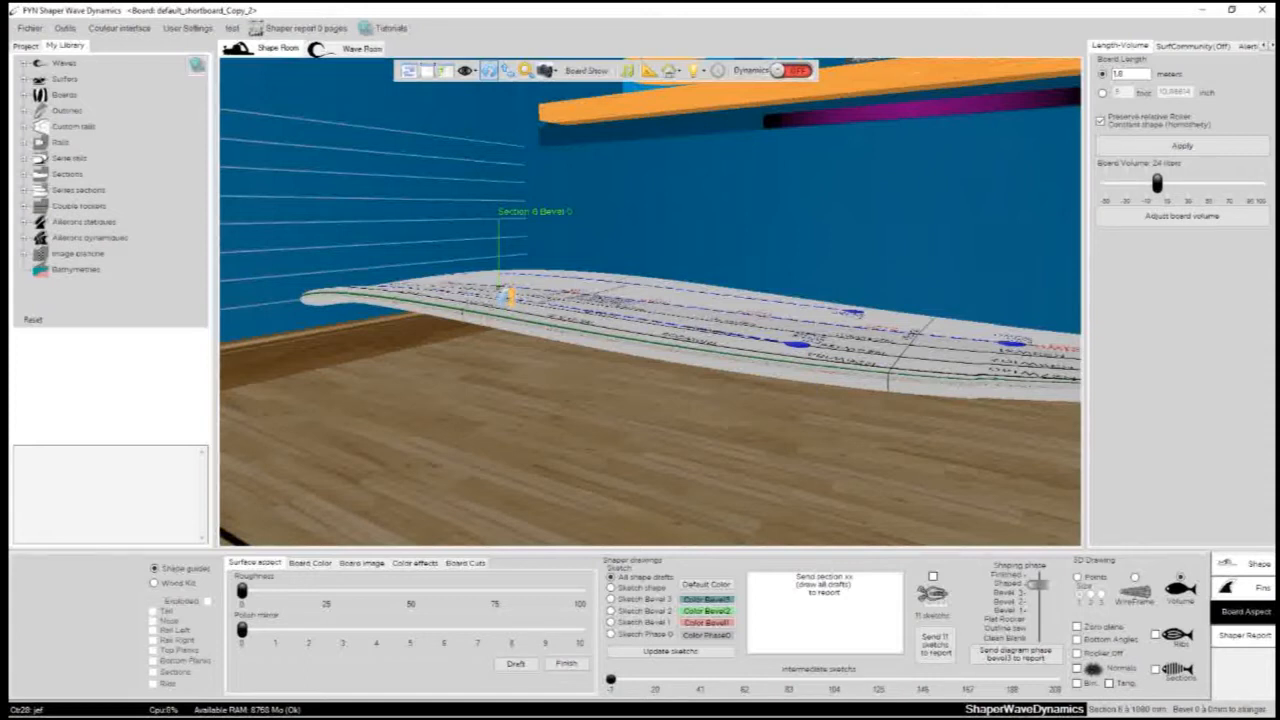
pyautogui.moveTo(500, 290); pyautogui.dragTo(637, 292)
pyautogui.moveTo(545, 218); pyautogui.dragTo(547, 365)
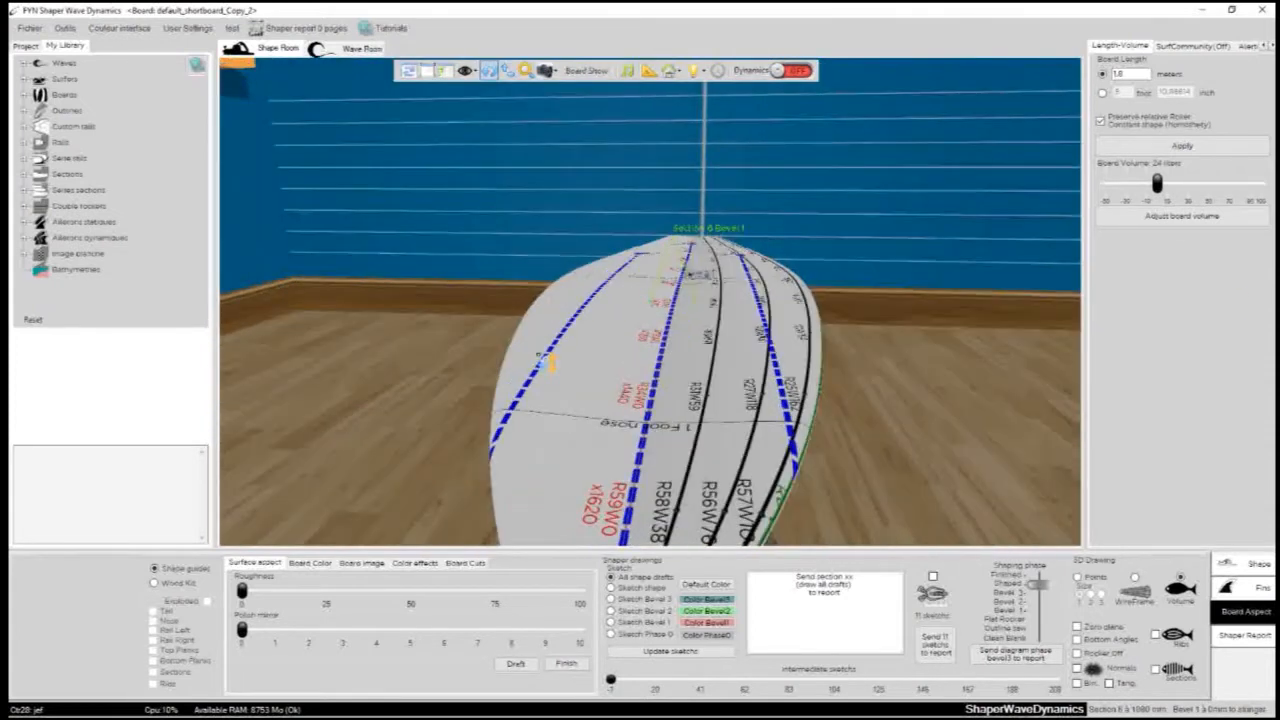
pyautogui.moveTo(667, 436); pyautogui.dragTo(716, 340)
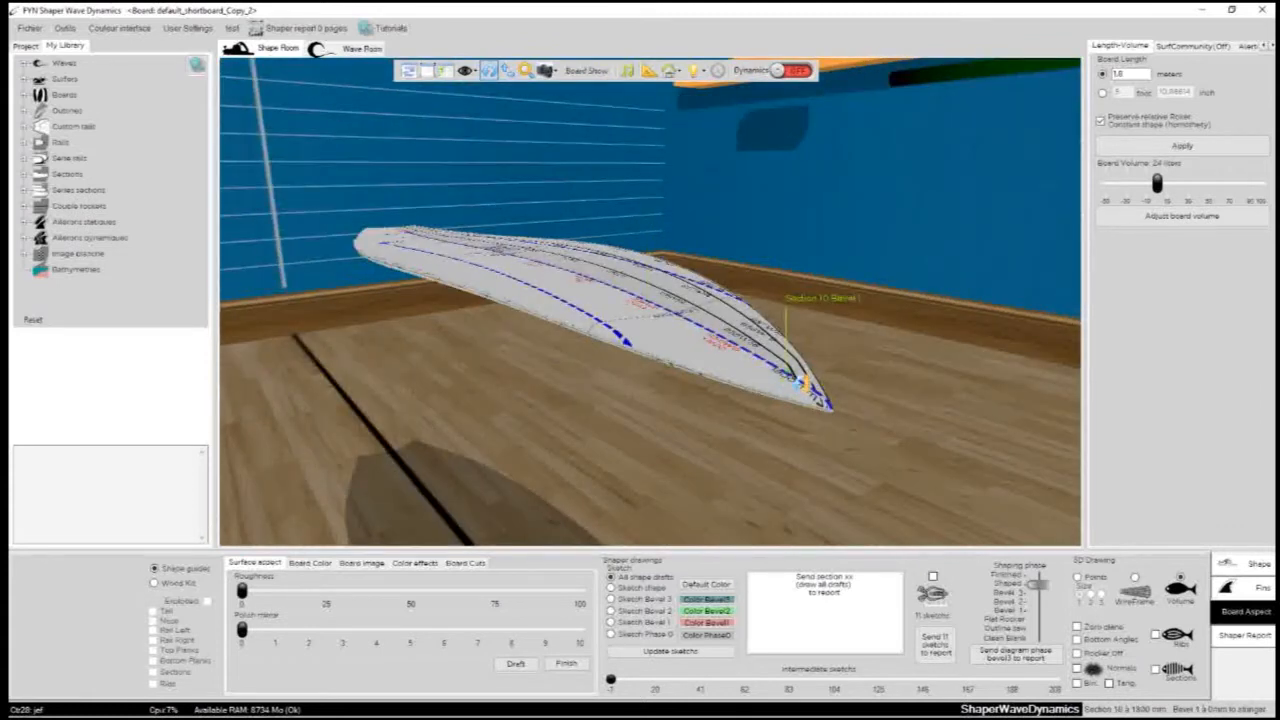
pyautogui.moveTo(800, 380); pyautogui.dragTo(688, 292)
pyautogui.scroll(4, 688, 292)
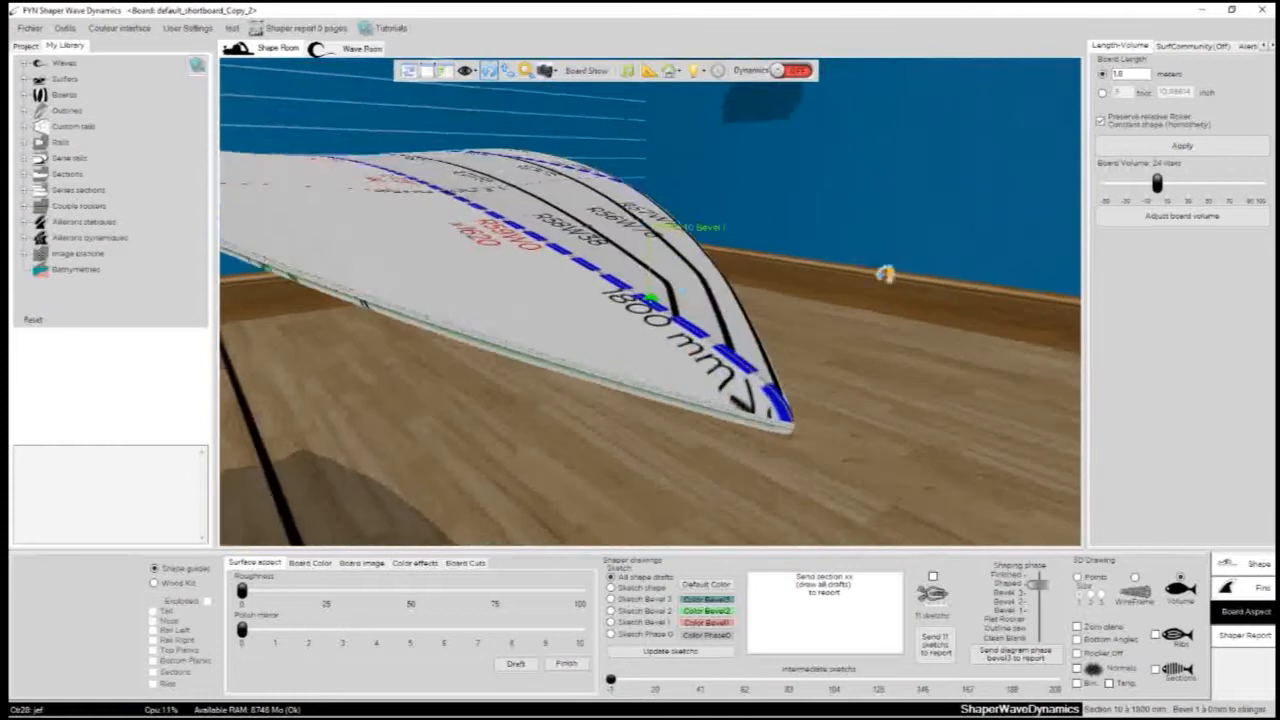
pyautogui.moveTo(886, 274); pyautogui.dragTo(218, 303)
pyautogui.moveTo(877, 347); pyautogui.dragTo(246, 241)
pyautogui.moveTo(465, 227); pyautogui.dragTo(668, 280)
pyautogui.scroll(-4, 520, 249)
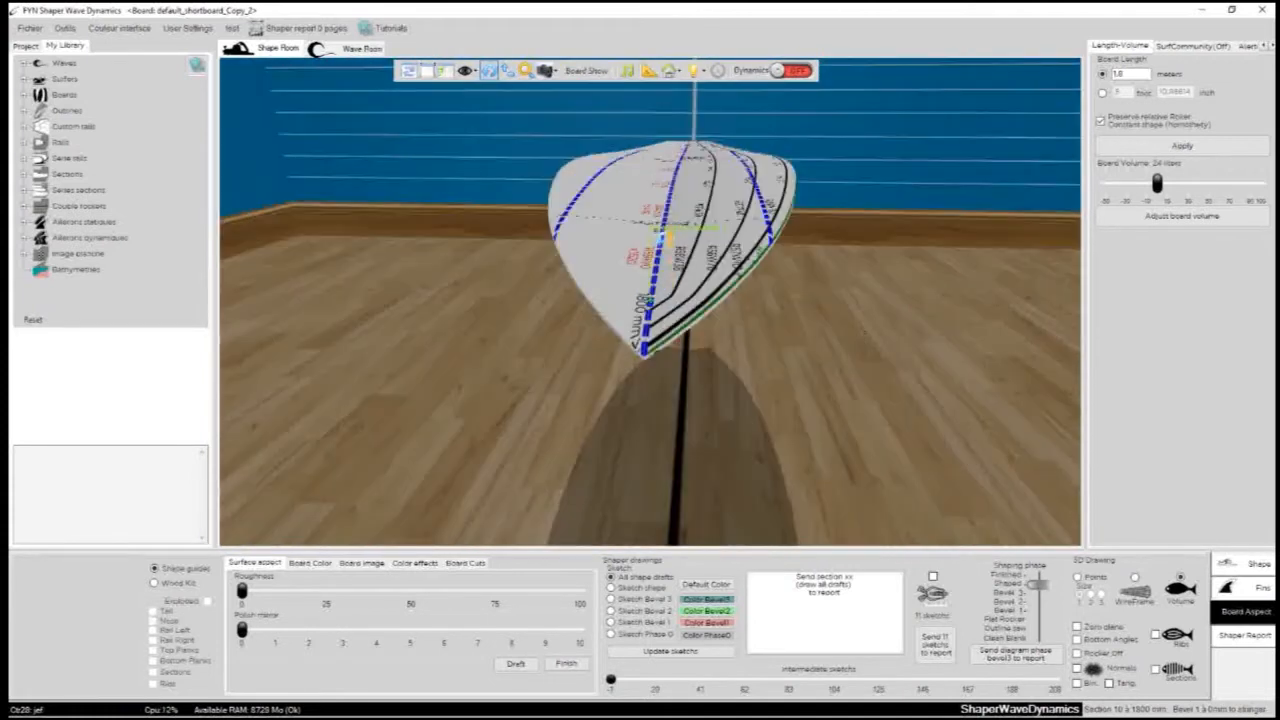
# - Inspect the board's underside and guide lines from several viewpoints with the 3D view's rotate, pan and zoom tools
pyautogui.scroll(5, 688, 192)
pyautogui.moveTo(591, 277); pyautogui.dragTo(525, 125)
pyautogui.scroll(-2, 1012, 387)
pyautogui.scroll(-3, 1012, 387)
pyautogui.click(509, 77)
pyautogui.moveTo(672, 300); pyautogui.dragTo(543, 311)
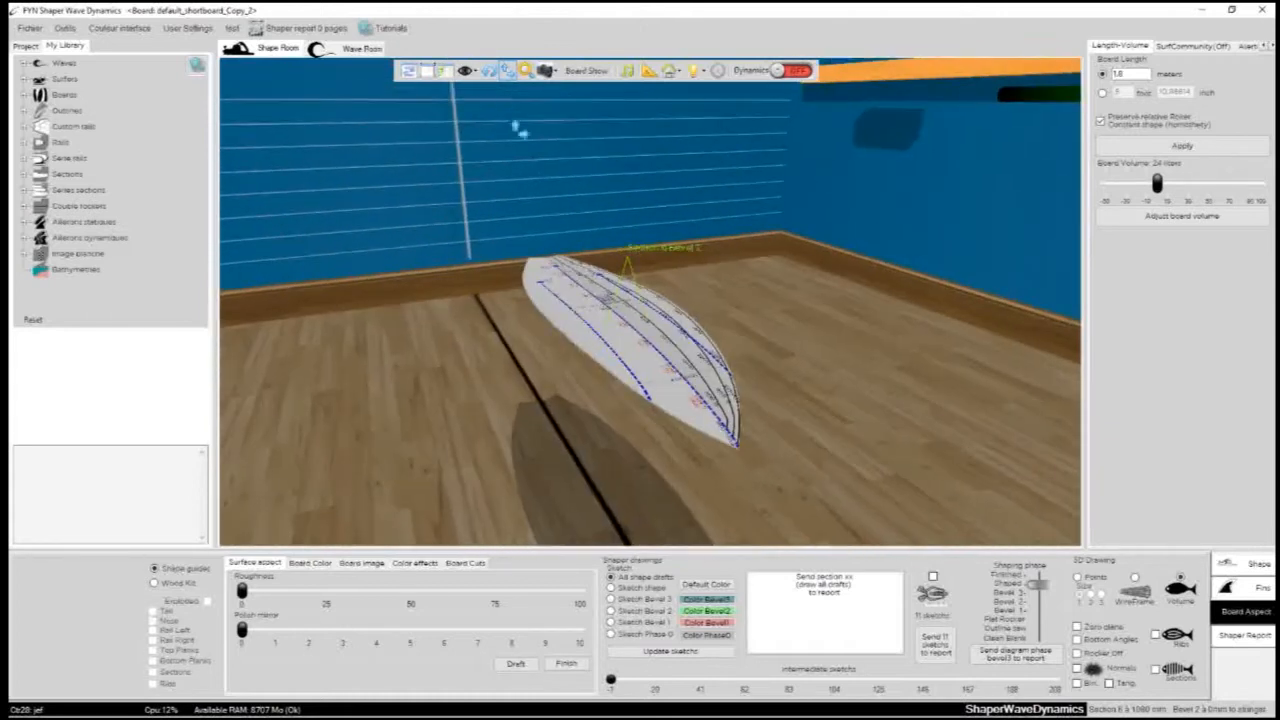
pyautogui.click(489, 72)
pyautogui.moveTo(617, 317); pyautogui.dragTo(716, 450)
pyautogui.click(526, 72)
pyautogui.moveTo(610, 290); pyautogui.dragTo(664, 287)
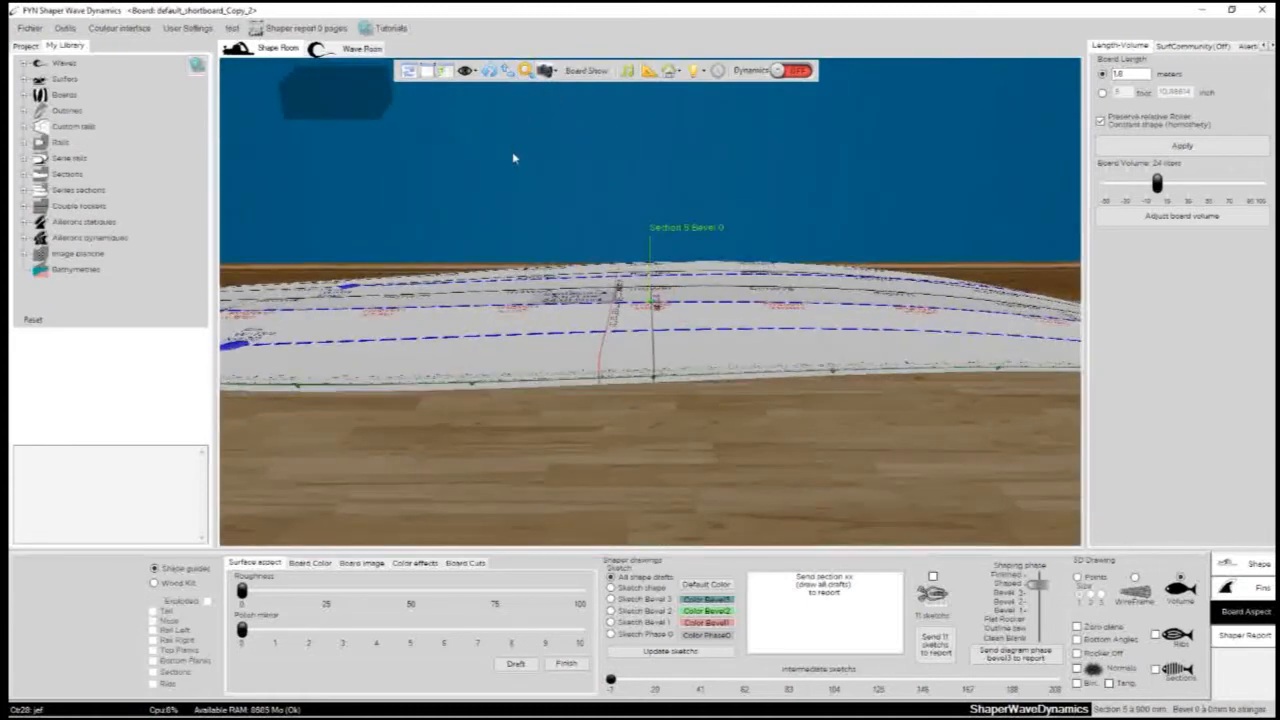
pyautogui.moveTo(666, 331); pyautogui.dragTo(622, 227)
pyautogui.scroll(2, 622, 227)
pyautogui.scroll(-5, 622, 228)
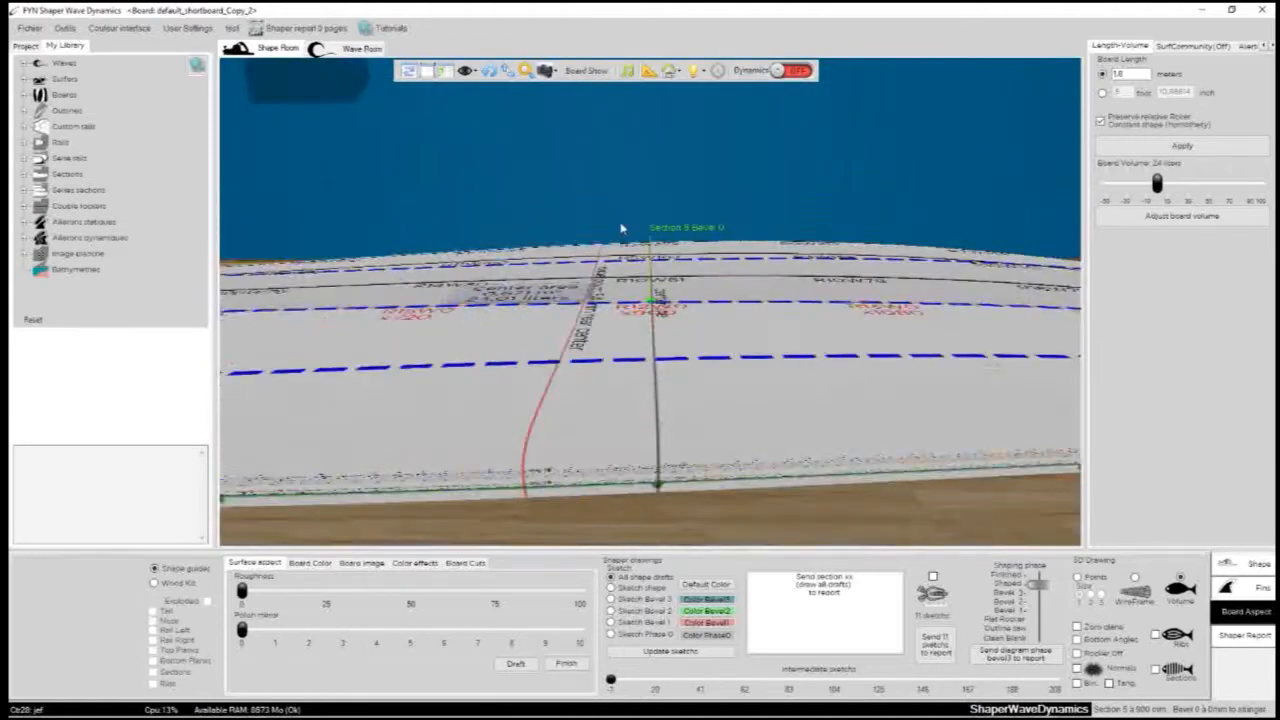
# - Show the screenshot options for the 3D view and close them without capturing anything
pyautogui.click(552, 72)
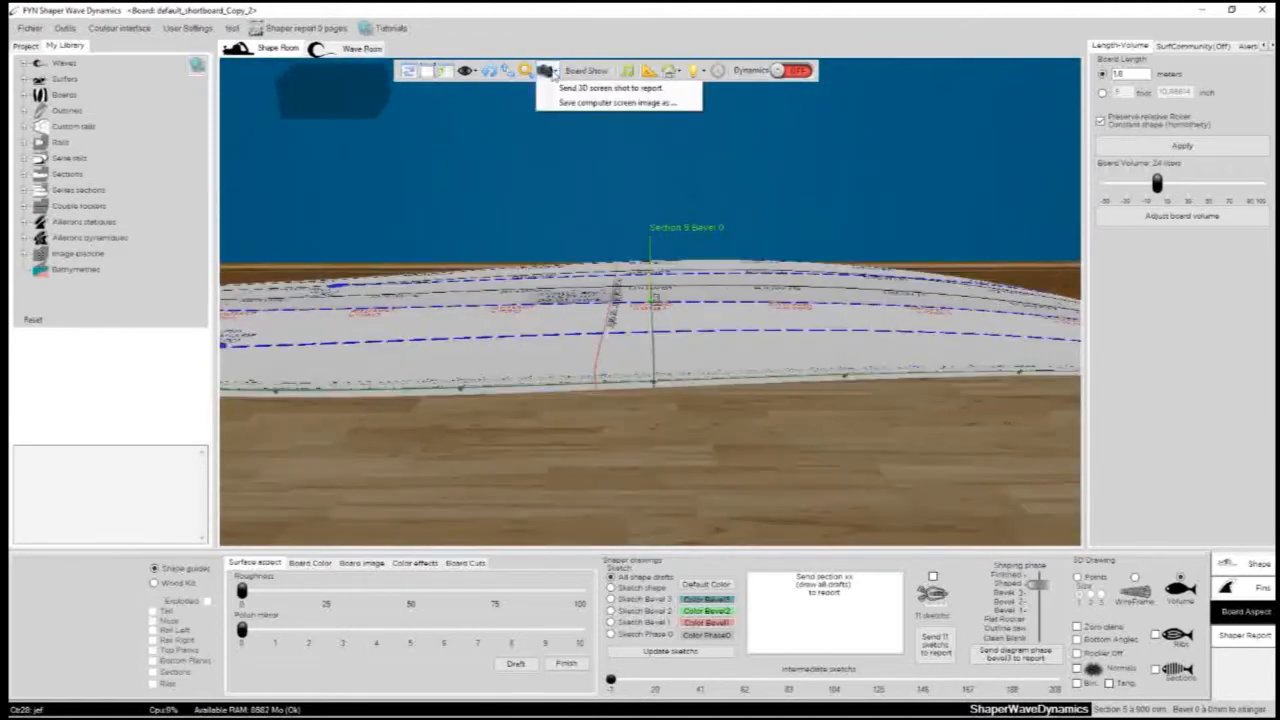
pyautogui.click(543, 161)
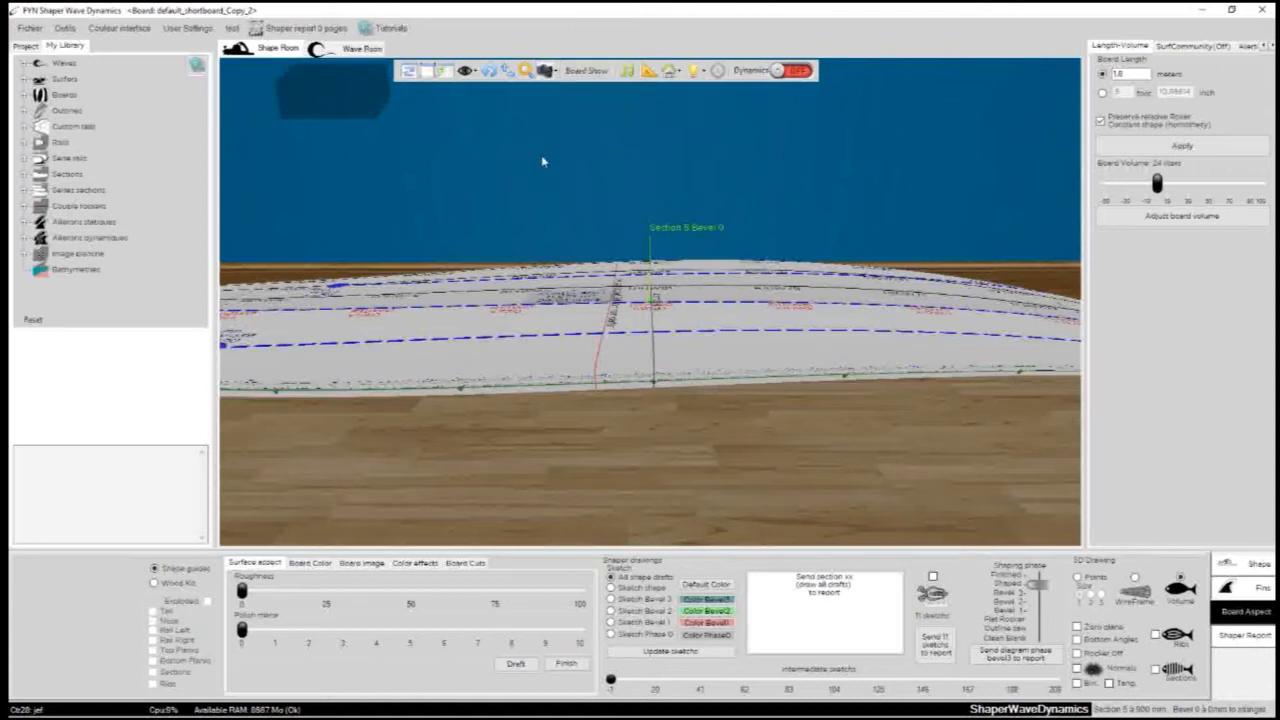
pyautogui.scroll(-2, 485, 267)
# - View the board from another angle and toggle the display of its fins twice
pyautogui.click(490, 76)
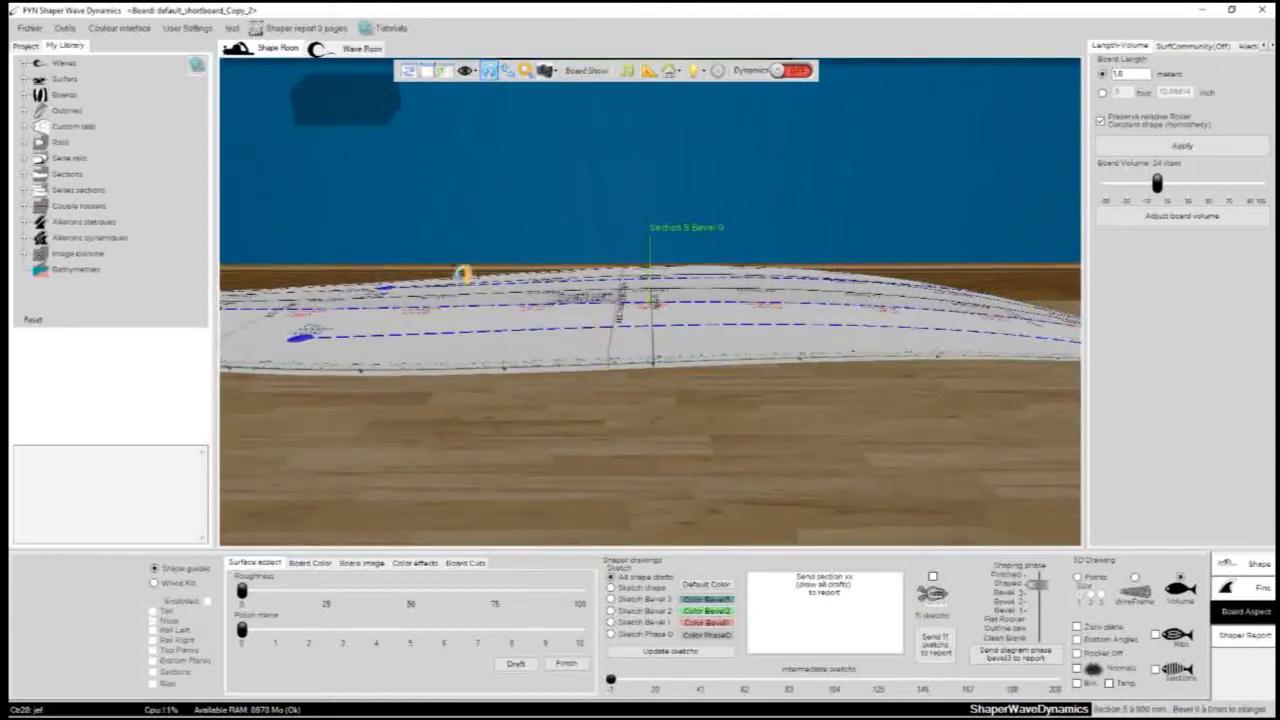
pyautogui.moveTo(464, 273); pyautogui.dragTo(776, 391)
pyautogui.click(585, 71)
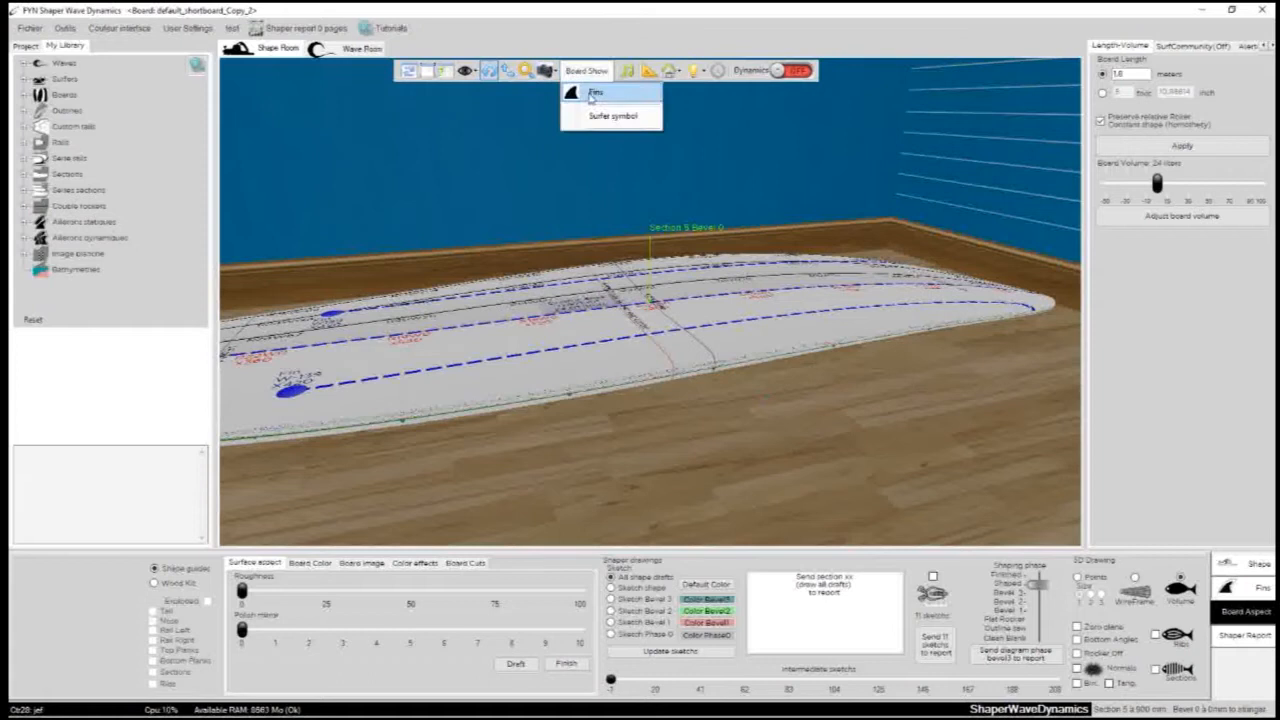
pyautogui.click(573, 98)
pyautogui.click(573, 98)
pyautogui.click(485, 196)
pyautogui.scroll(-2, 654, 132)
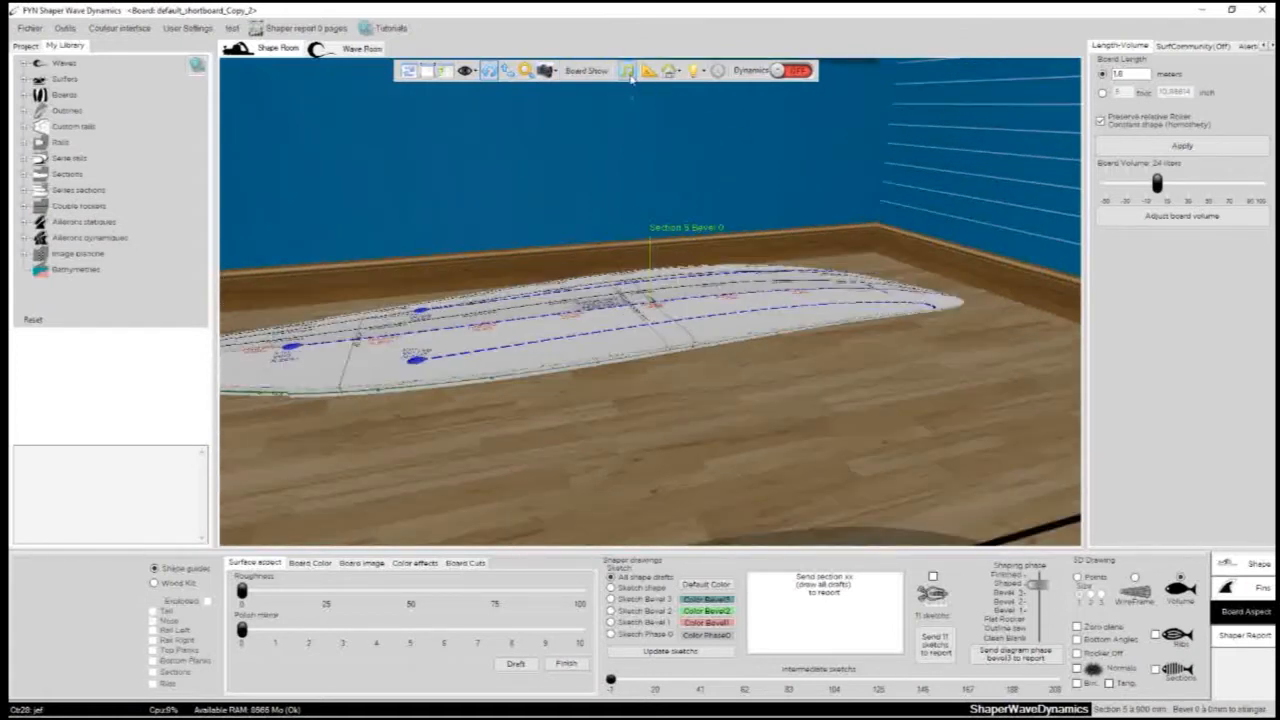
# - Show the ruler over the board, move its crosshair toward the nose, and display the board information in the 3D view
pyautogui.click(649, 71)
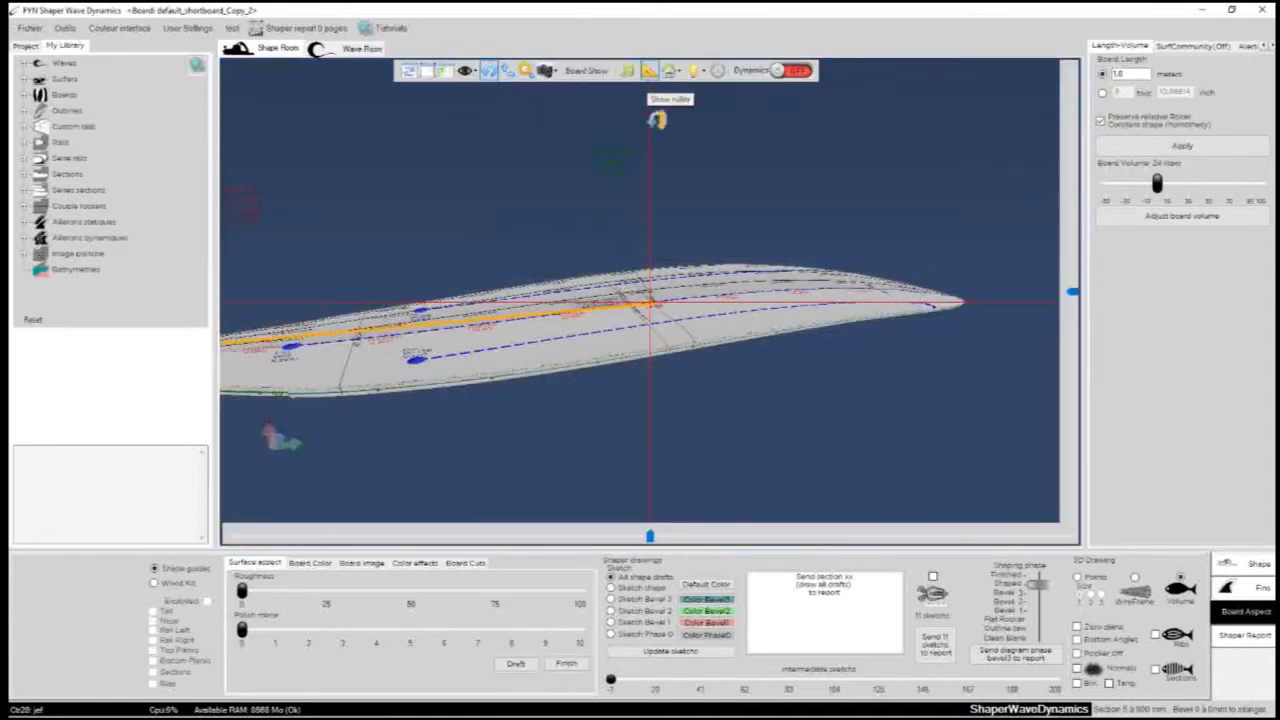
pyautogui.moveTo(578, 366); pyautogui.dragTo(932, 394)
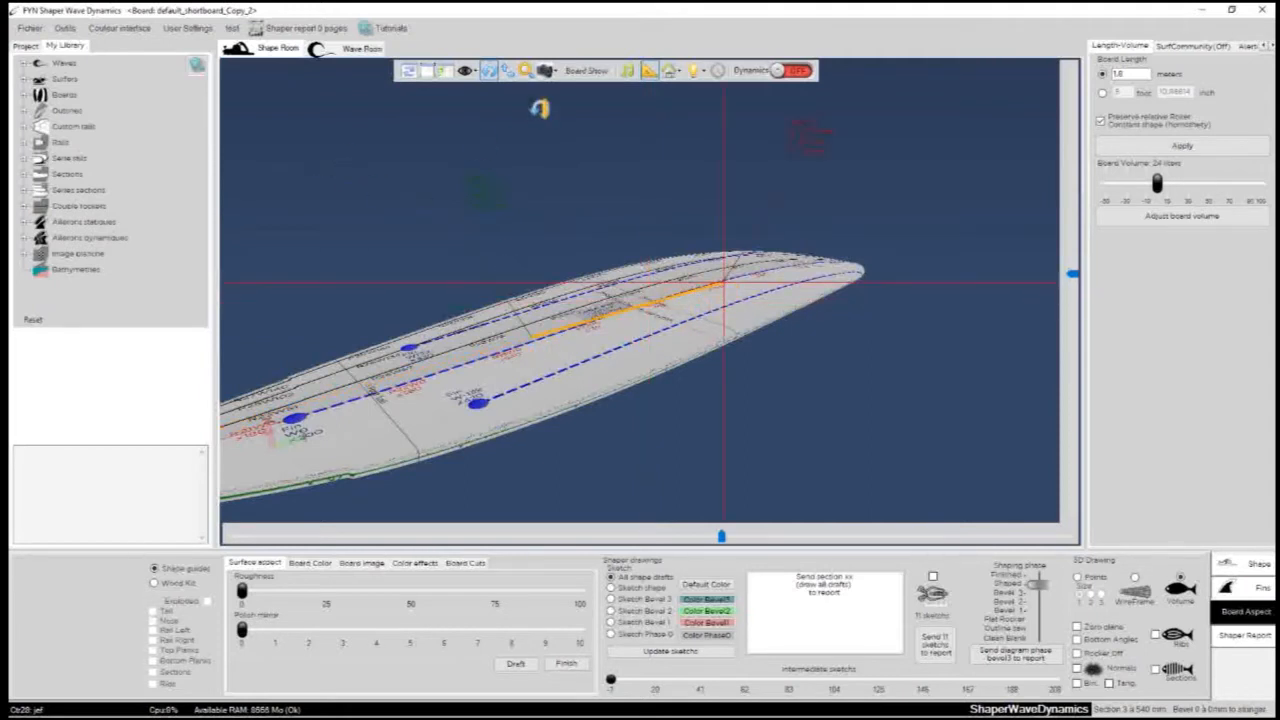
pyautogui.click(444, 71)
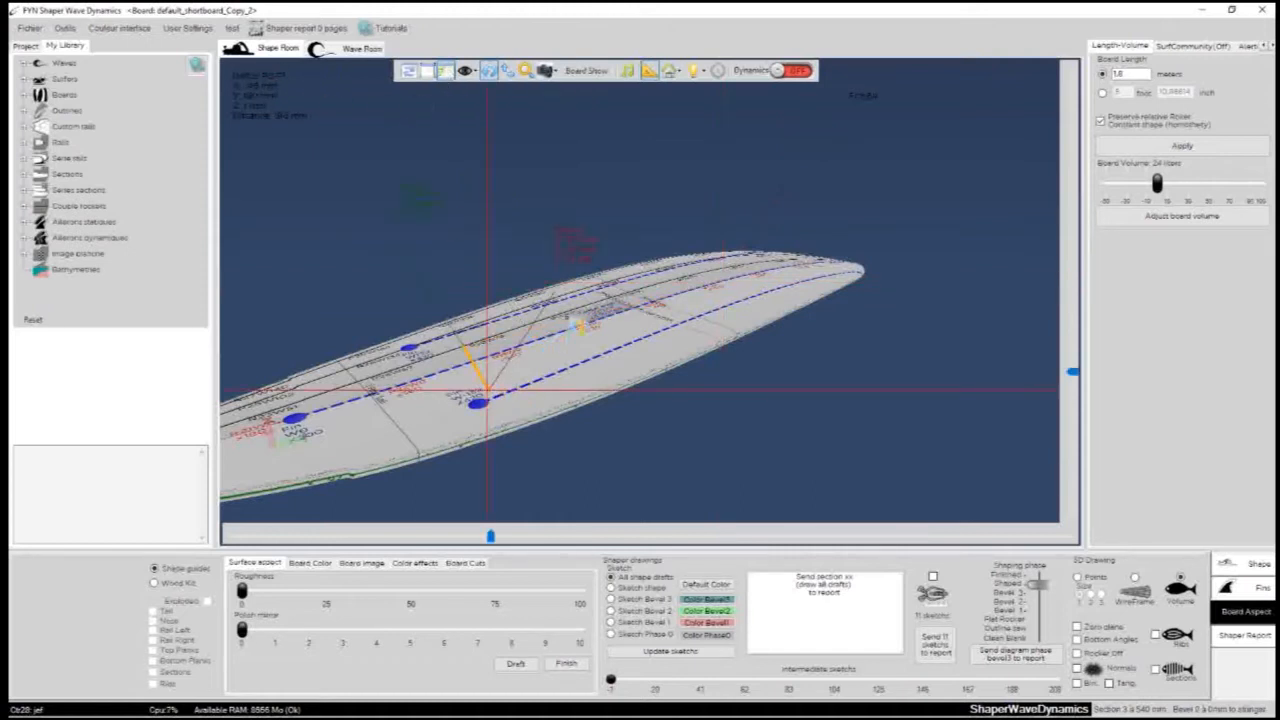
# - Measure distances on the board's bottom by moving the ruler's crosshair to several points, and hide the ruler
pyautogui.moveTo(580, 306)
pyautogui.mouseDown()
pyautogui.moveTo(610, 316)
pyautogui.moveTo(658, 268)
pyautogui.moveTo(584, 322)
pyautogui.mouseUp()
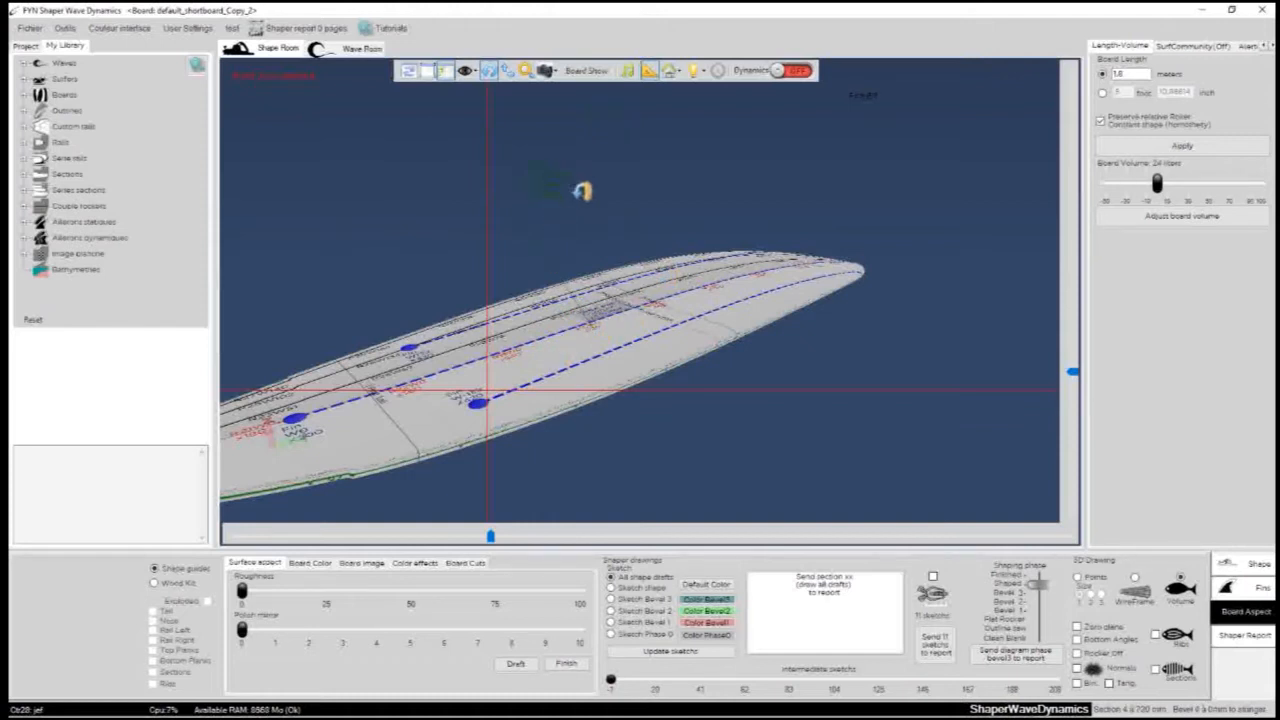
pyautogui.click(647, 303)
pyautogui.moveTo(1075, 295); pyautogui.dragTo(1078, 336)
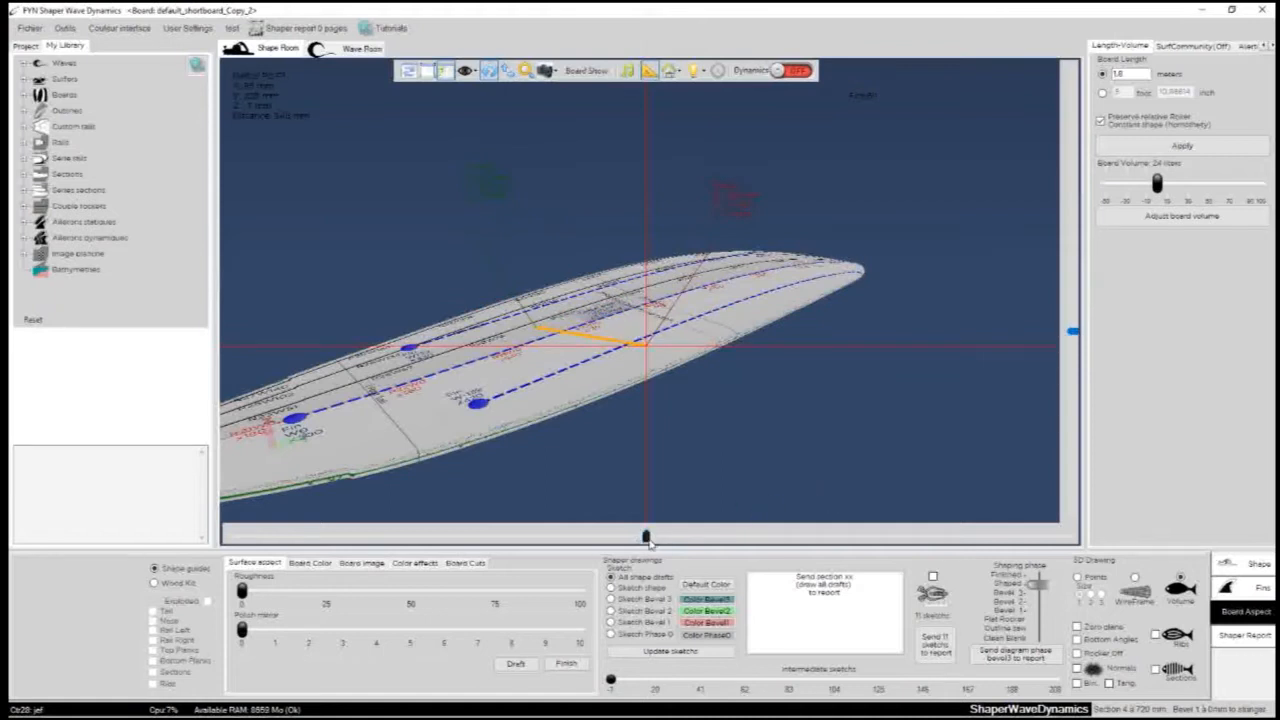
pyautogui.moveTo(650, 543)
pyautogui.mouseDown()
pyautogui.moveTo(436, 543)
pyautogui.moveTo(518, 543)
pyautogui.moveTo(487, 556)
pyautogui.mouseUp()
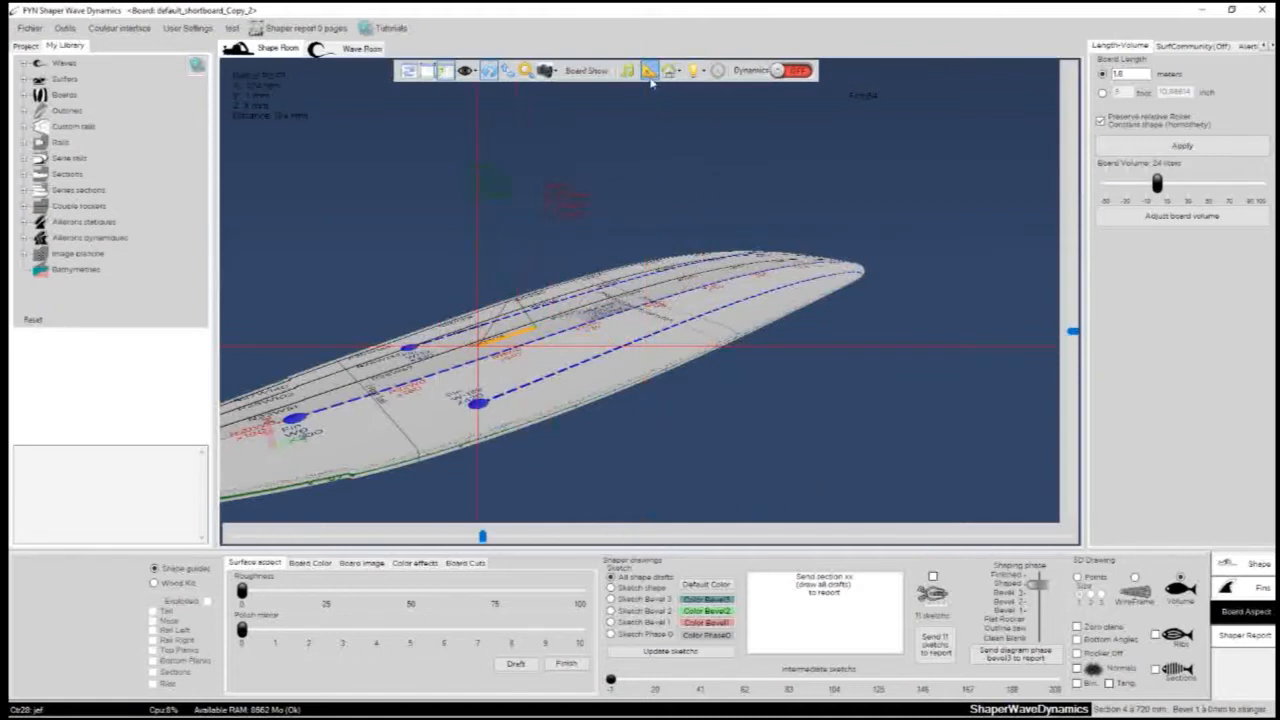
pyautogui.click(649, 73)
# - Hide the ShapeRoom objects, look around the board on its own, and show the objects again
pyautogui.click(670, 73)
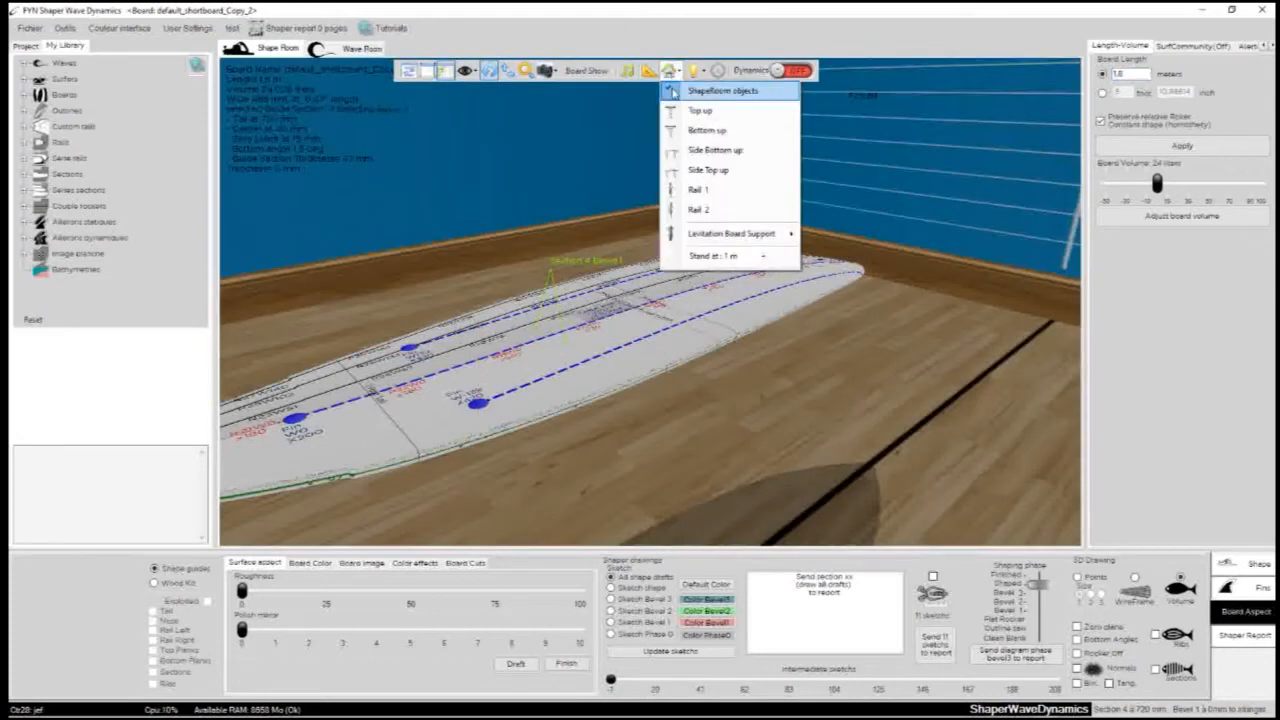
pyautogui.click(672, 92)
pyautogui.scroll(-3, 491, 294)
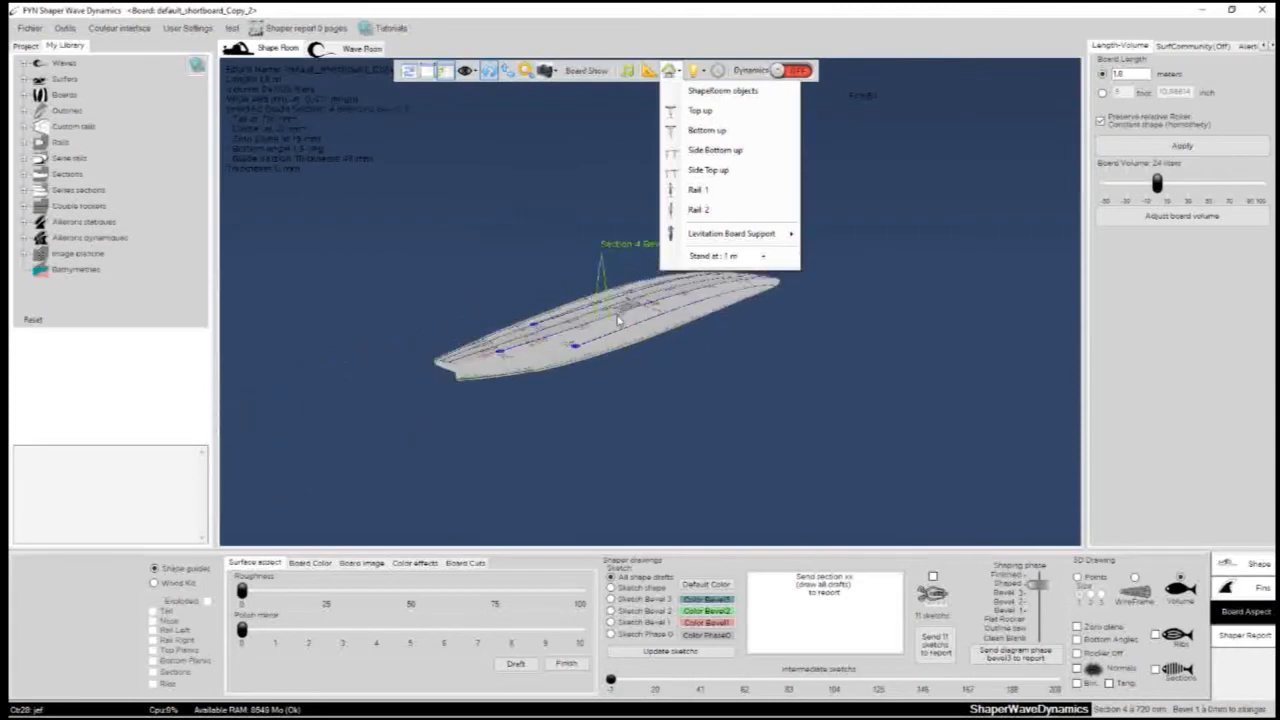
pyautogui.click(618, 320)
pyautogui.scroll(4, 618, 320)
pyautogui.moveTo(493, 217); pyautogui.dragTo(752, 335)
pyautogui.click(671, 71)
pyautogui.click(674, 91)
pyautogui.click(595, 194)
# - Show the board in the Top up, Bottom up, Side Bottom up, Side Top up, Rail 1 and Rail 2 positions
pyautogui.click(672, 71)
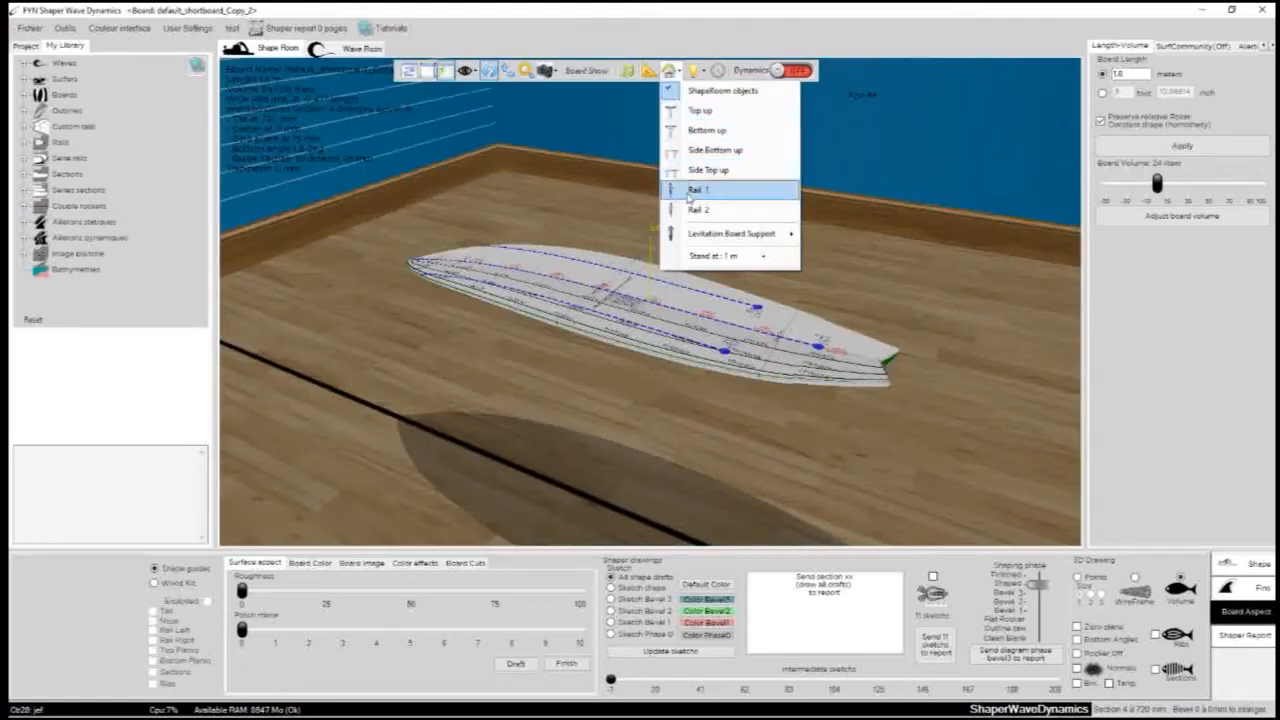
pyautogui.click(700, 110)
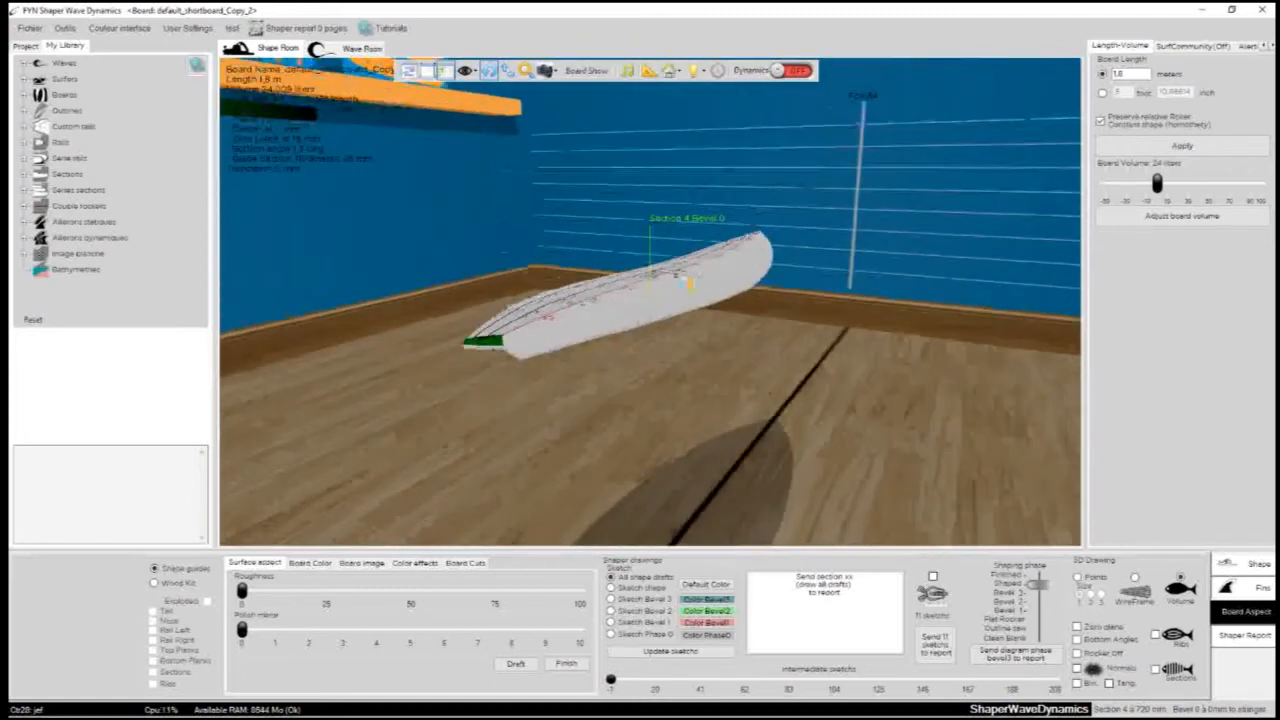
pyautogui.click(674, 71)
pyautogui.click(676, 84)
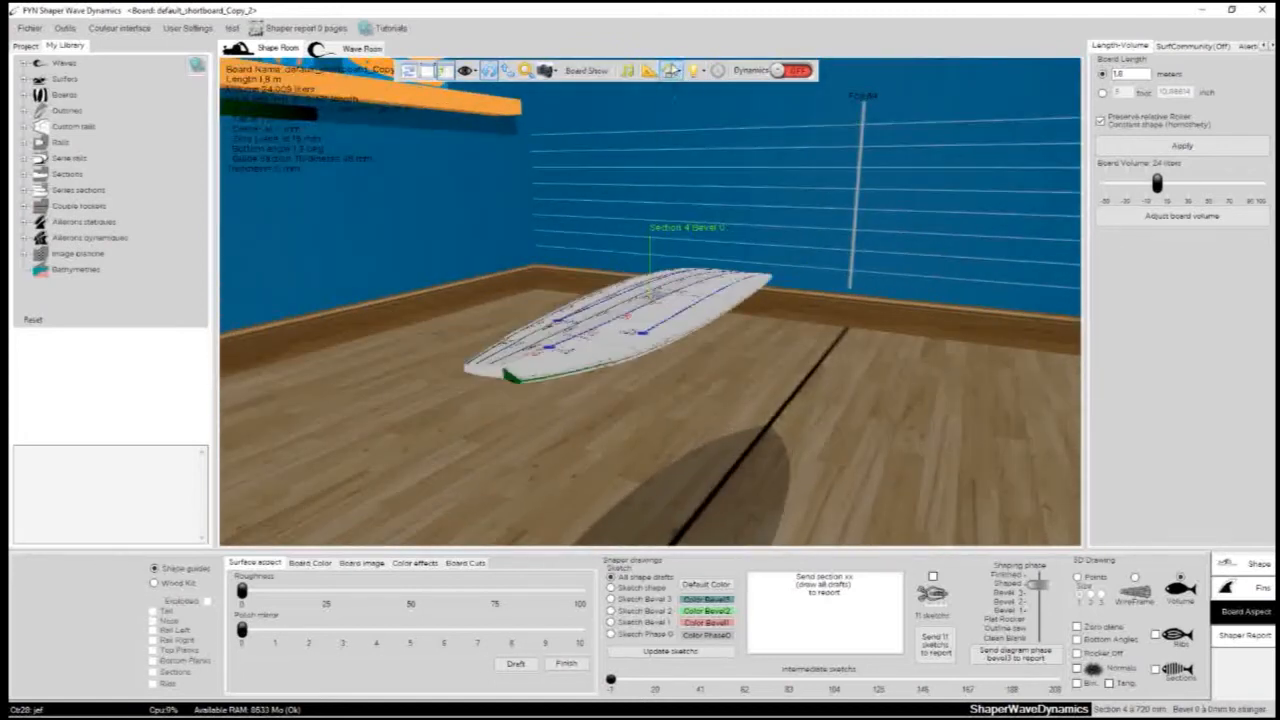
pyautogui.click(672, 72)
pyautogui.click(680, 150)
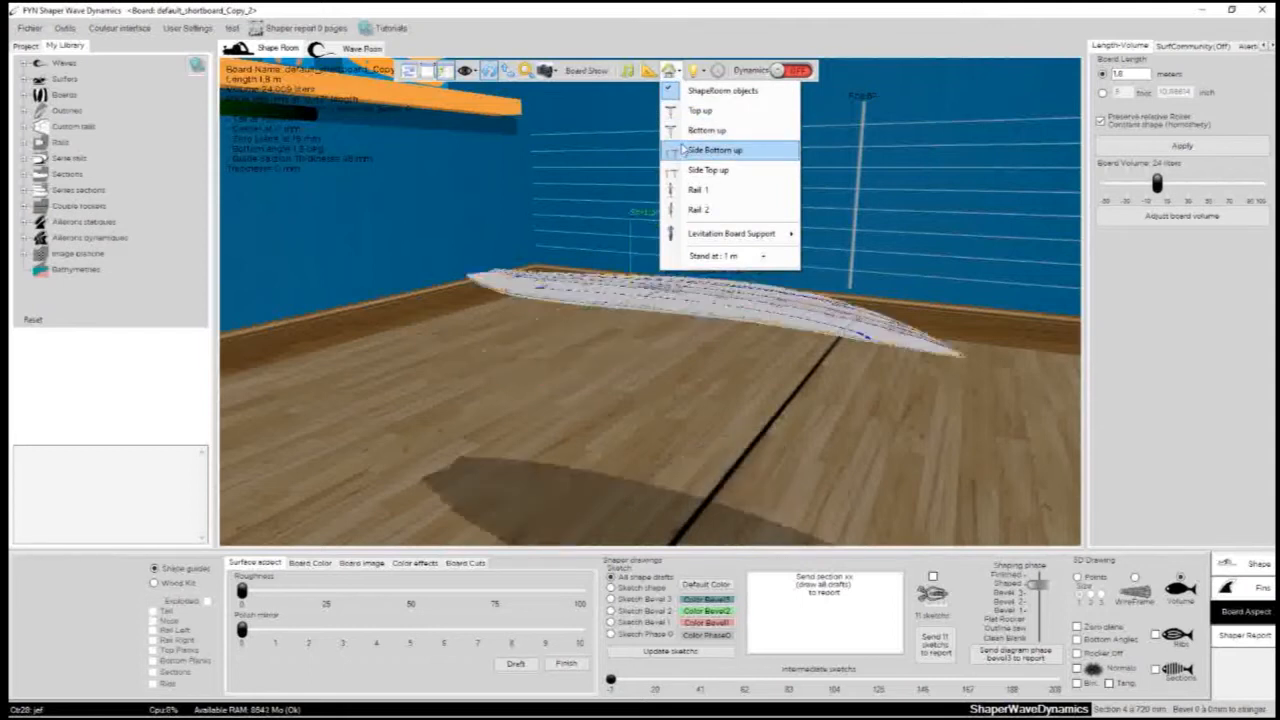
pyautogui.click(675, 177)
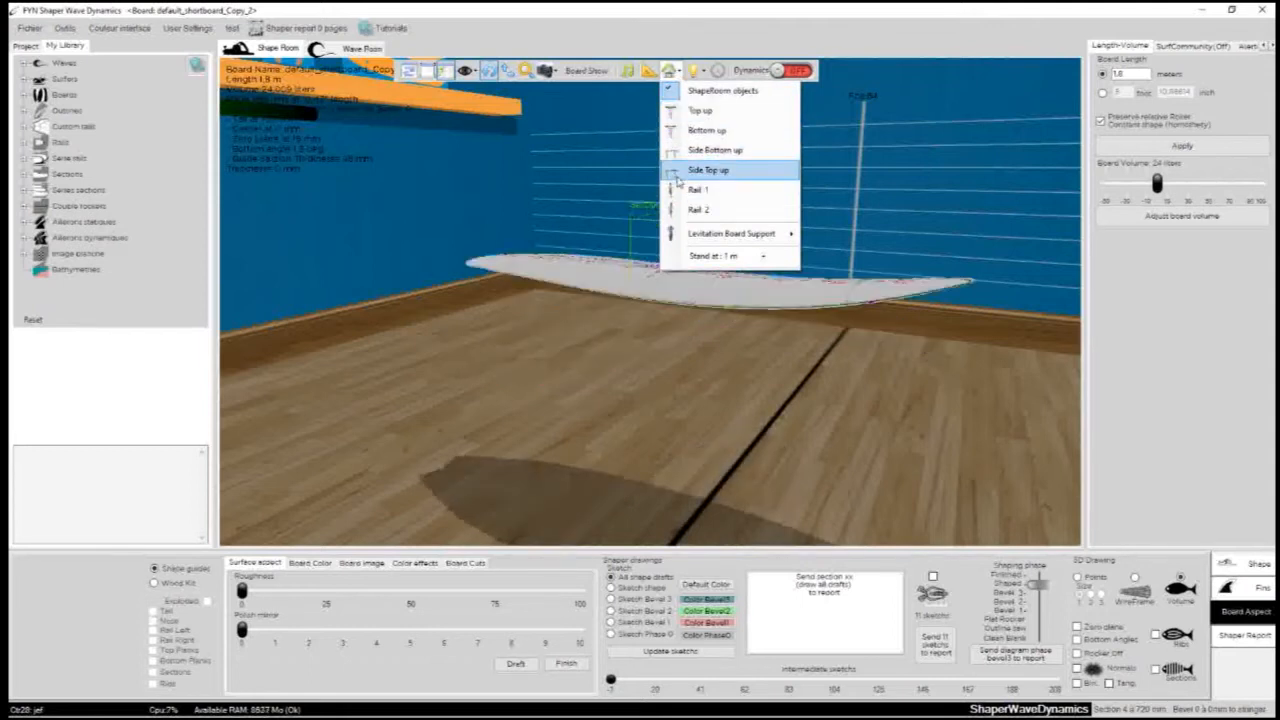
pyautogui.click(684, 190)
pyautogui.click(690, 210)
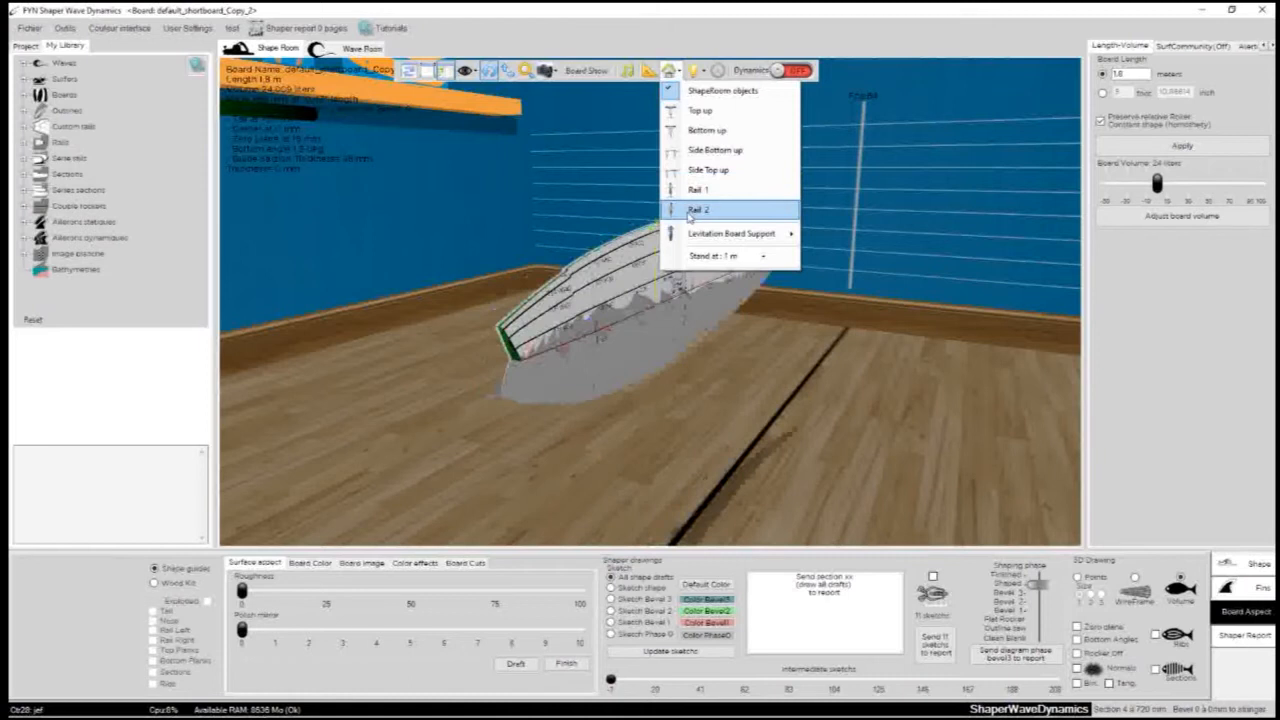
pyautogui.click(688, 190)
pyautogui.click(686, 176)
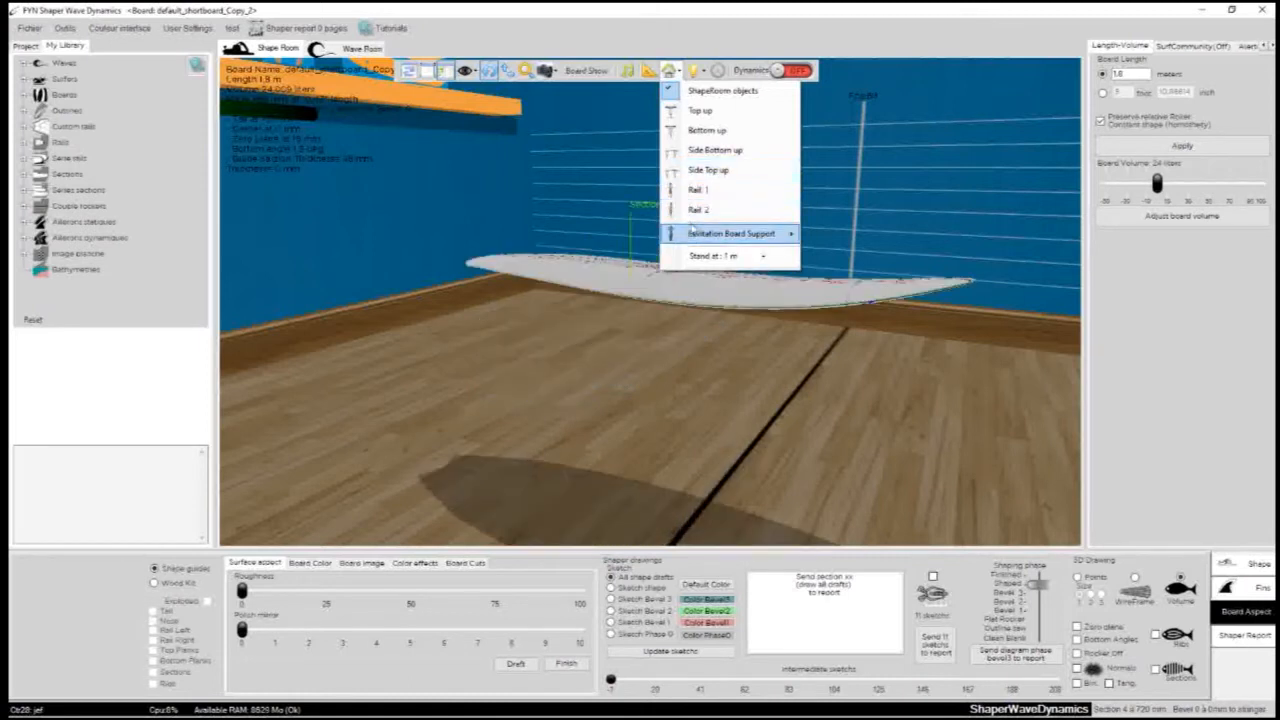
# - Put the board on the Levitation Board Support at speed1 and view it turning from different angles
pyautogui.moveTo(692, 234)
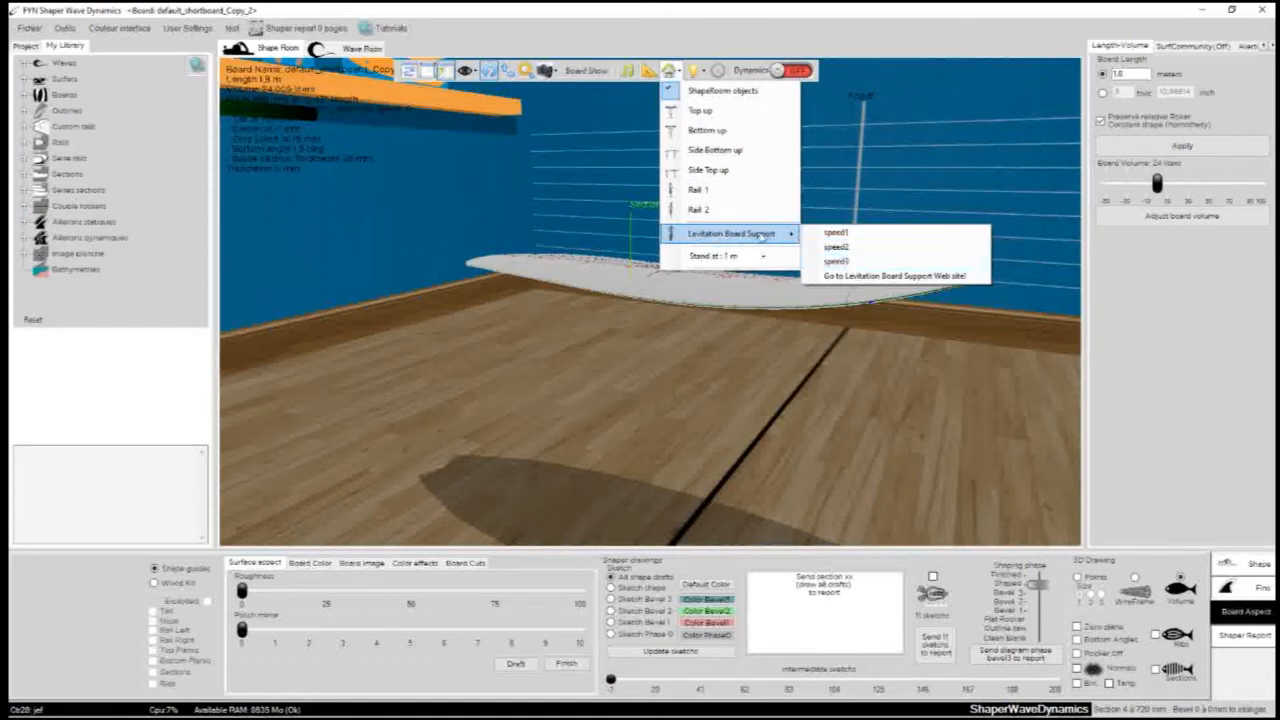
pyautogui.click(836, 232)
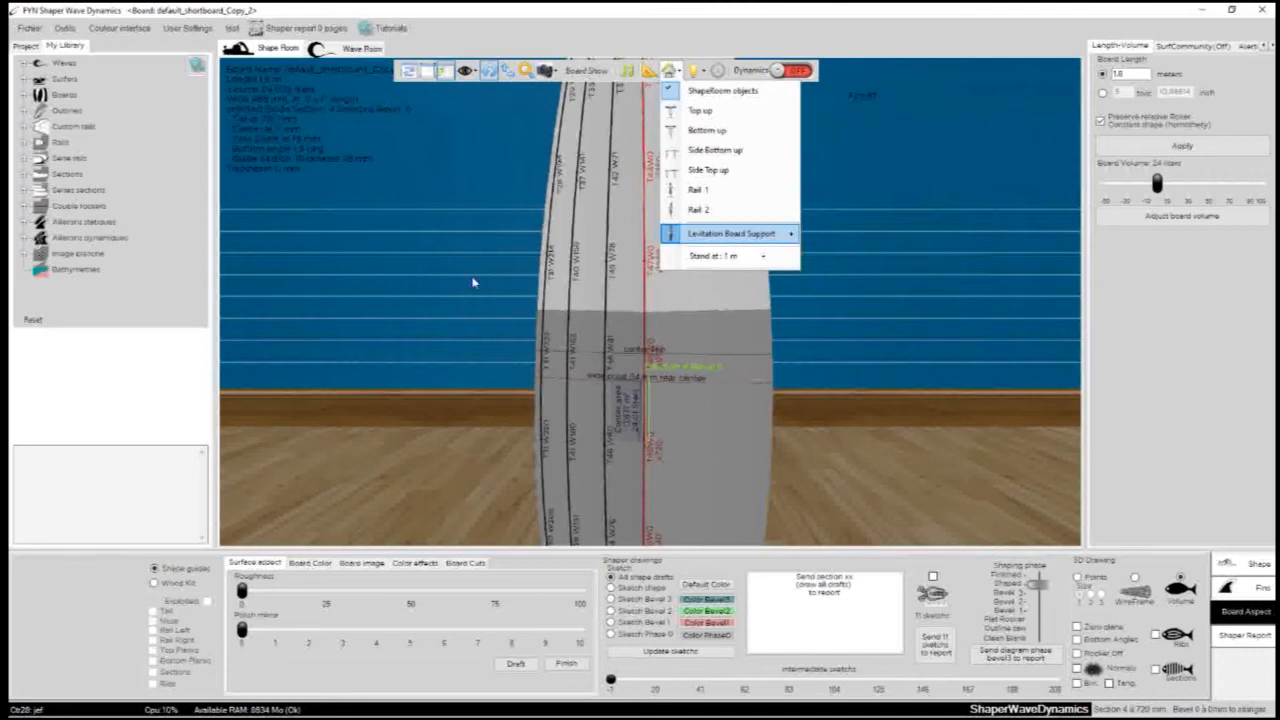
pyautogui.scroll(-1, 872, 340)
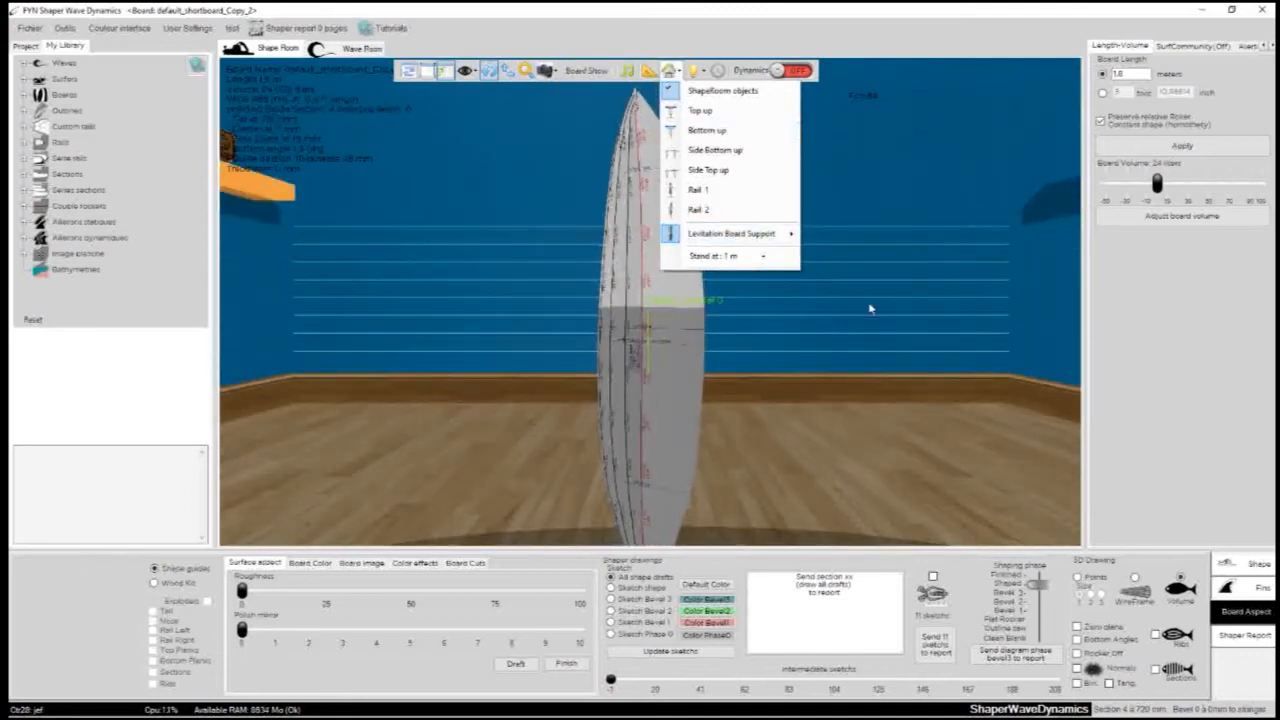
pyautogui.scroll(-2, 872, 308)
pyautogui.click(453, 327)
pyautogui.moveTo(796, 323); pyautogui.dragTo(475, 351)
pyautogui.scroll(2, 763, 314)
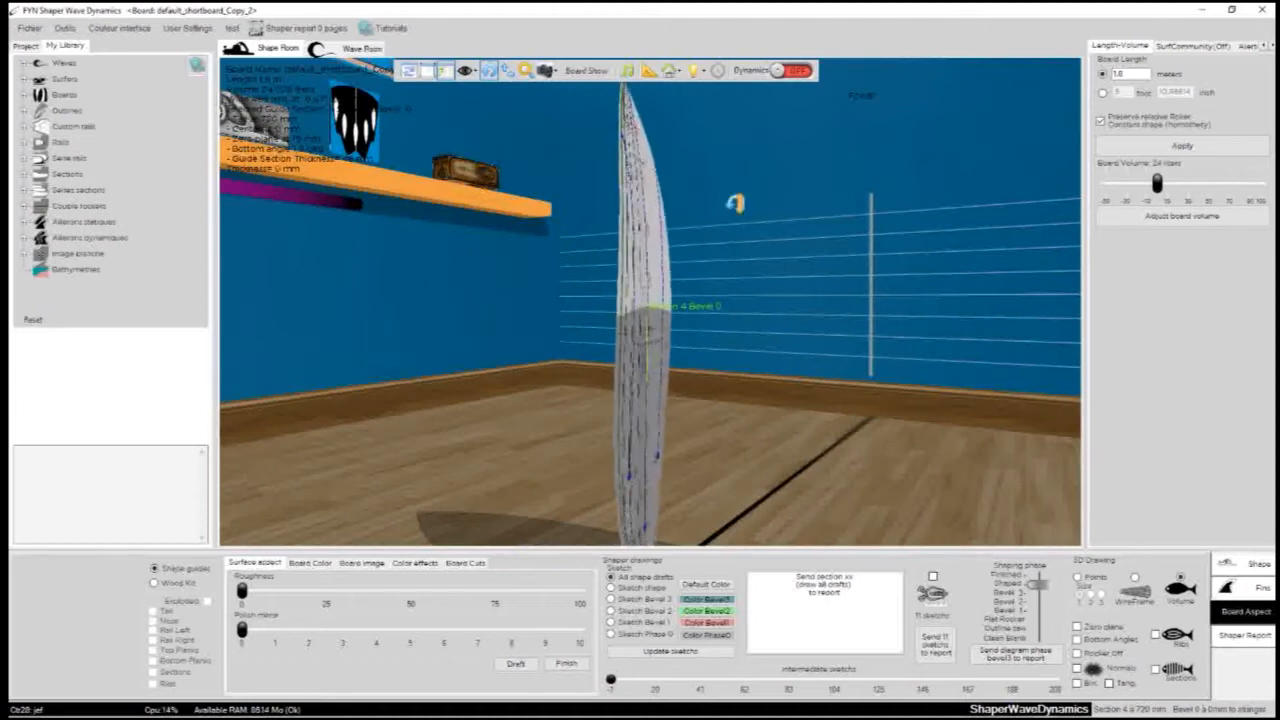
# - Show the Levitation Board Support turning the board at speed2 and at speed3
pyautogui.click(676, 72)
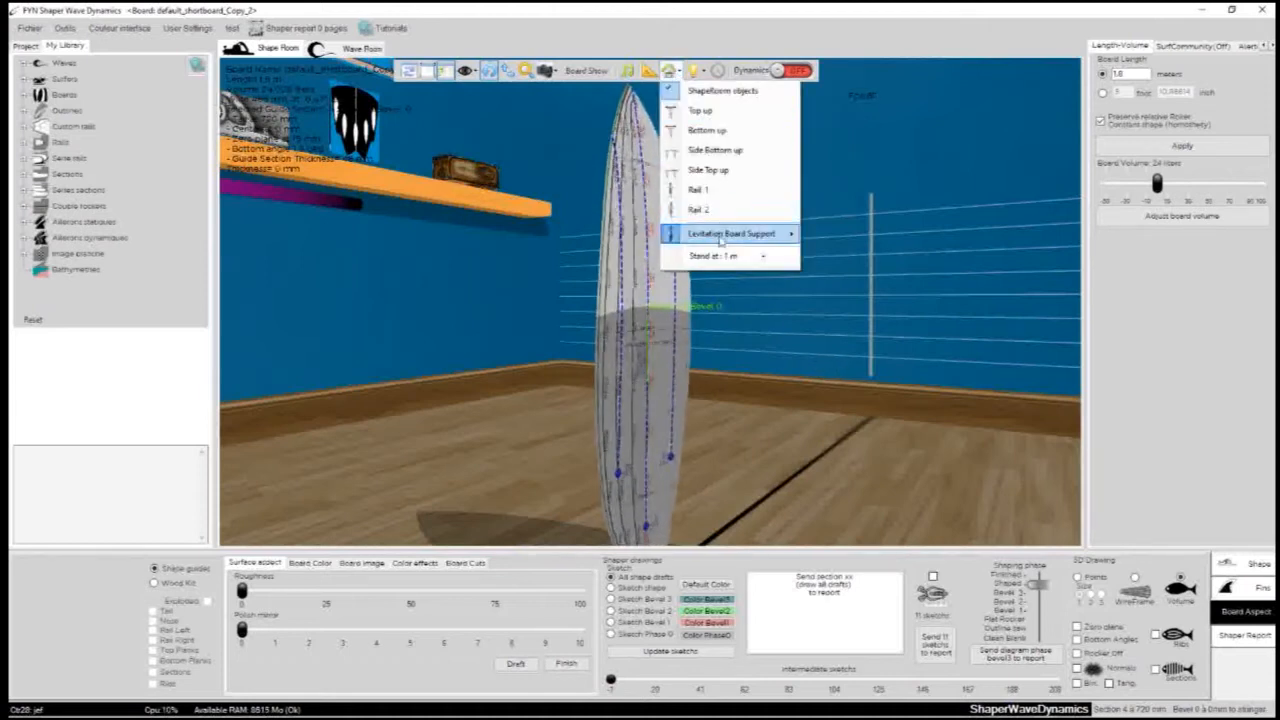
pyautogui.moveTo(720, 240)
pyautogui.click(836, 247)
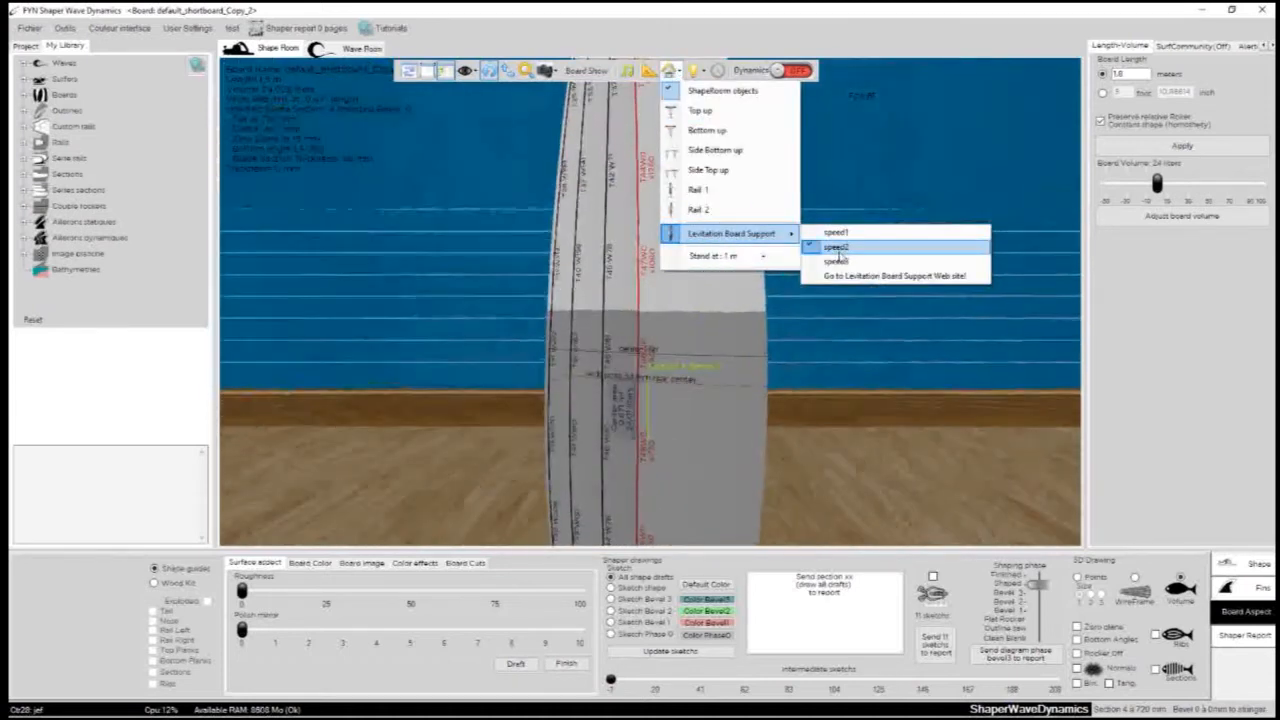
pyautogui.click(836, 262)
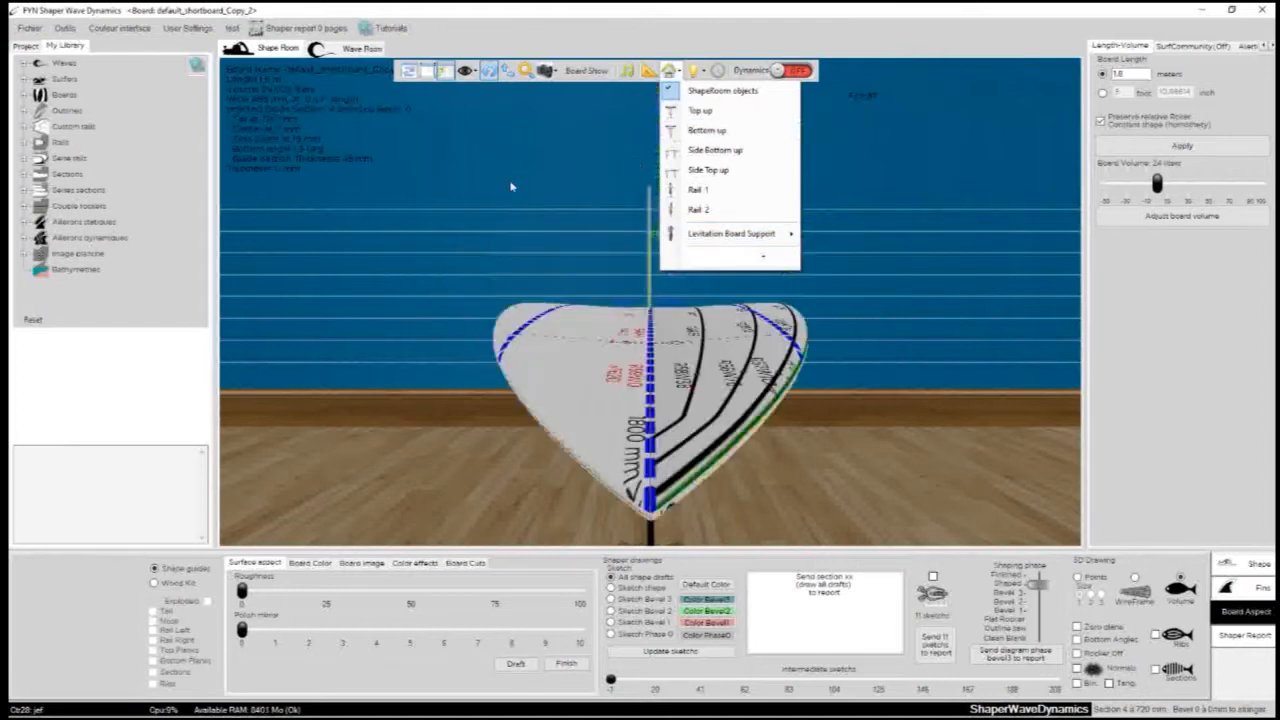
# - Try a higher stand position for the board, set the stand back to 1 m, and look around it
pyautogui.moveTo(511, 187); pyautogui.dragTo(716, 106)
pyautogui.click(668, 72)
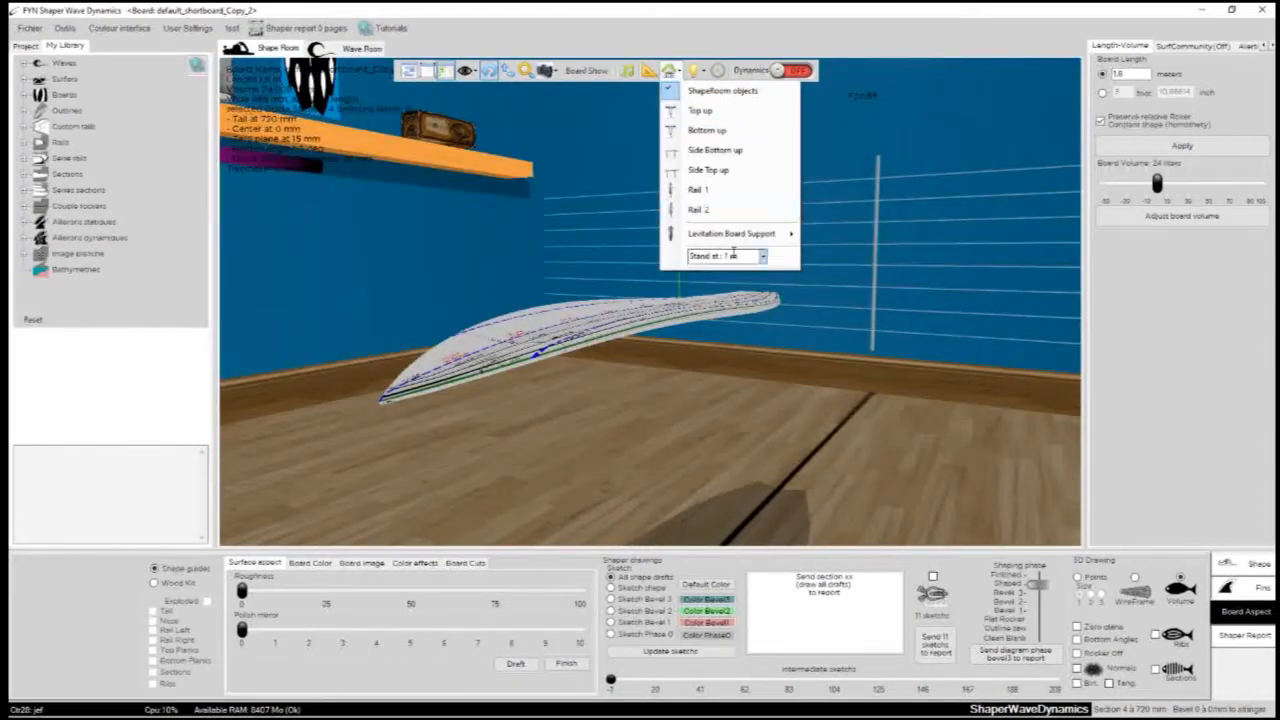
pyautogui.click(763, 257)
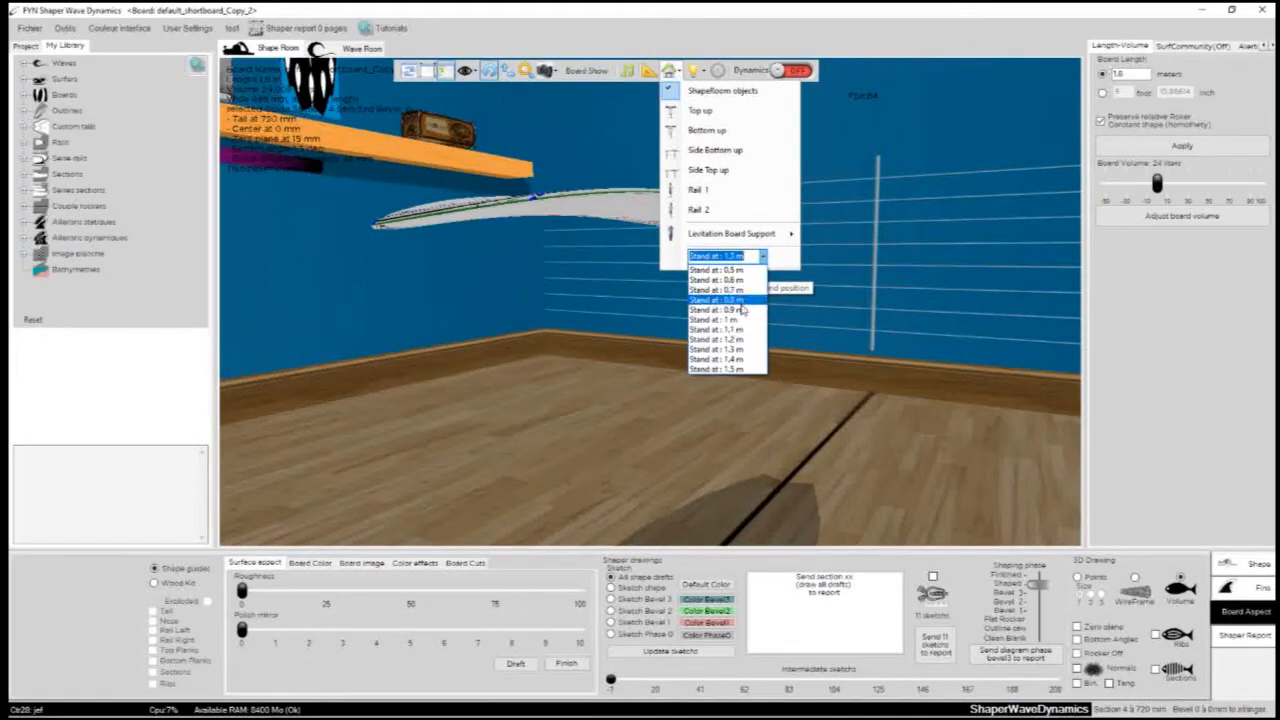
pyautogui.click(740, 322)
pyautogui.moveTo(722, 353); pyautogui.dragTo(868, 346)
# - Turn off the ShapeRoom top light, turn on the right light, and look at the board from the tail end
pyautogui.click(693, 73)
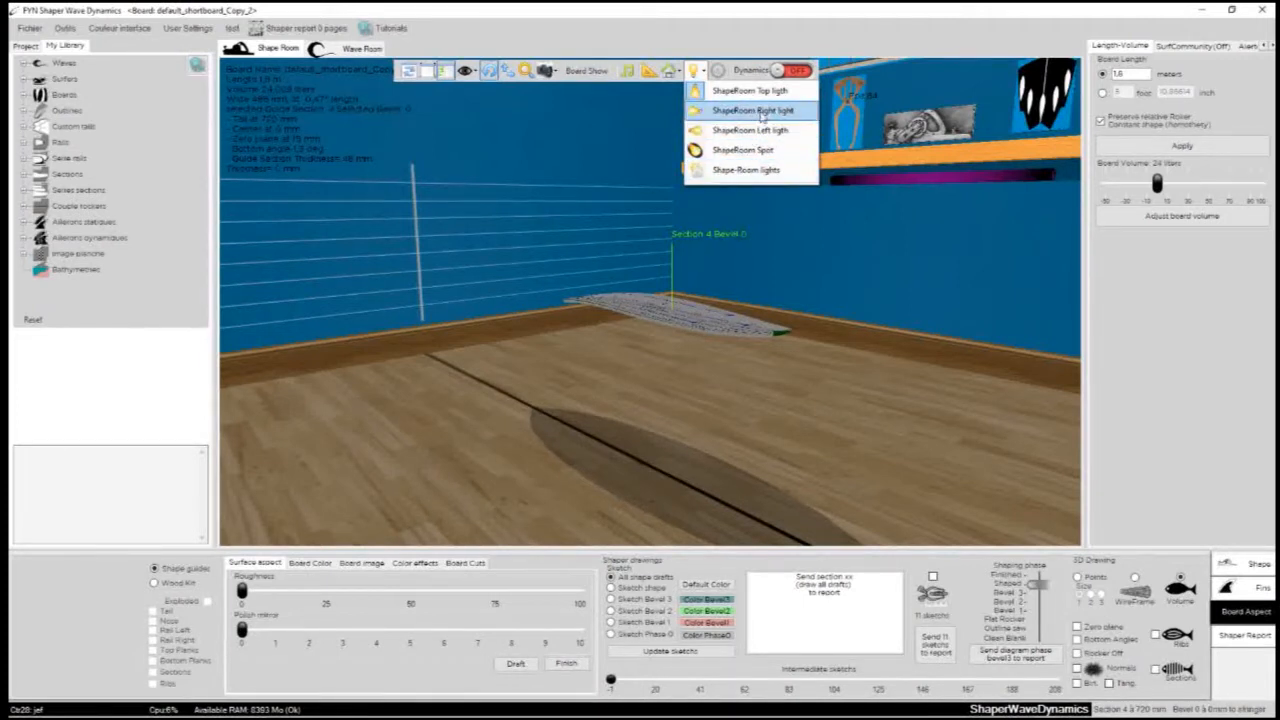
pyautogui.click(699, 92)
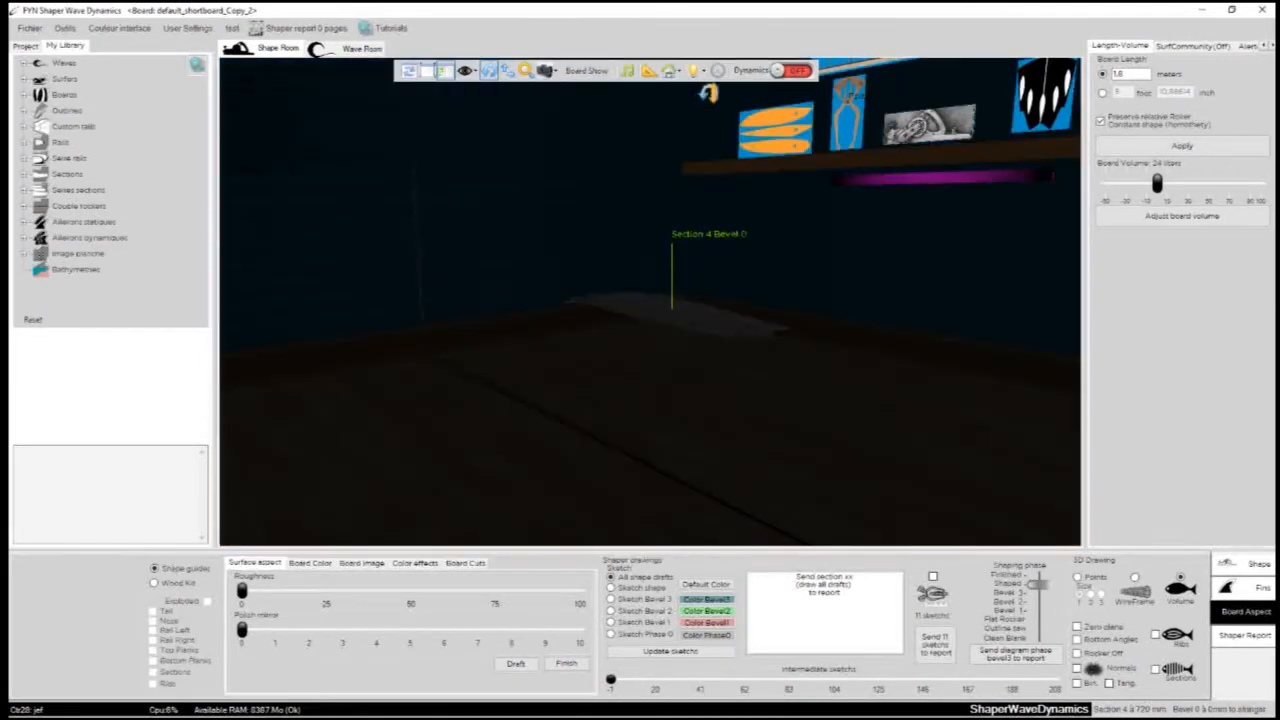
pyautogui.click(701, 76)
pyautogui.click(701, 118)
pyautogui.moveTo(703, 92); pyautogui.dragTo(723, 197)
# - Turn on the ShapeRoom left light and try the Shape-Room lights option
pyautogui.click(697, 74)
pyautogui.click(697, 129)
pyautogui.click(697, 72)
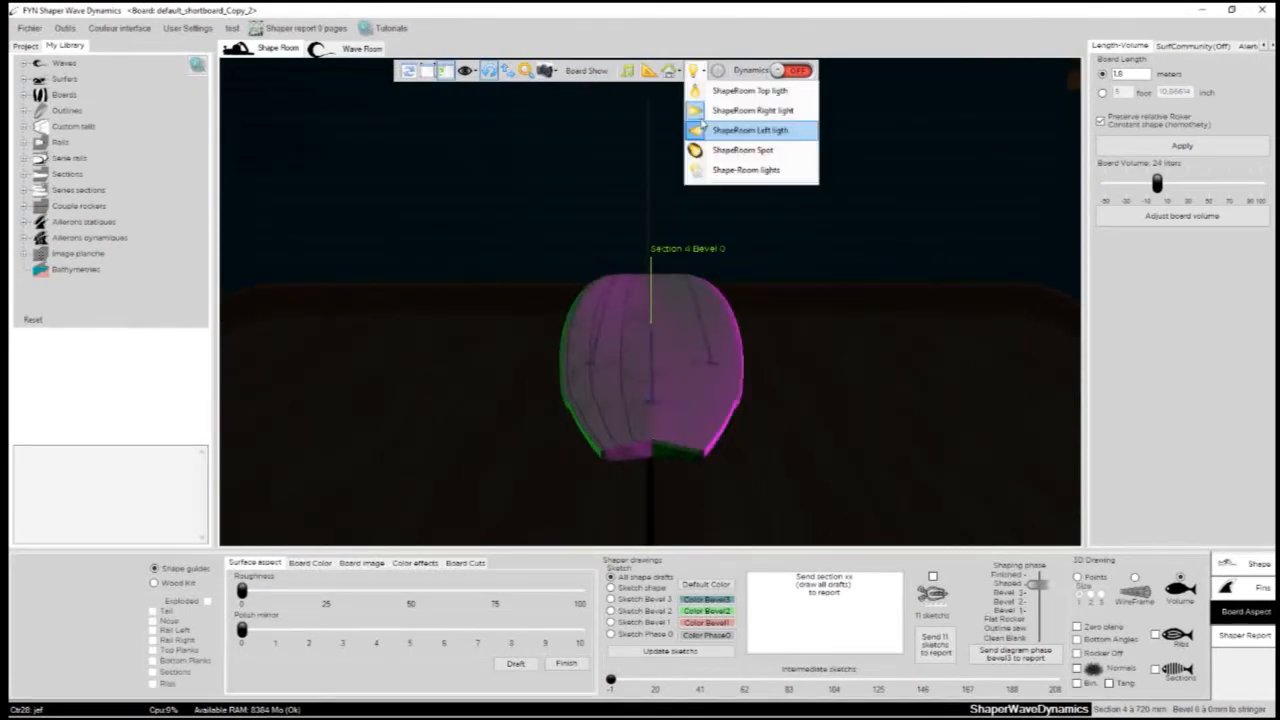
pyautogui.click(703, 170)
pyautogui.click(631, 280)
# - Turn on the ShapeRoom Spot and switch the top light back on
pyautogui.click(694, 72)
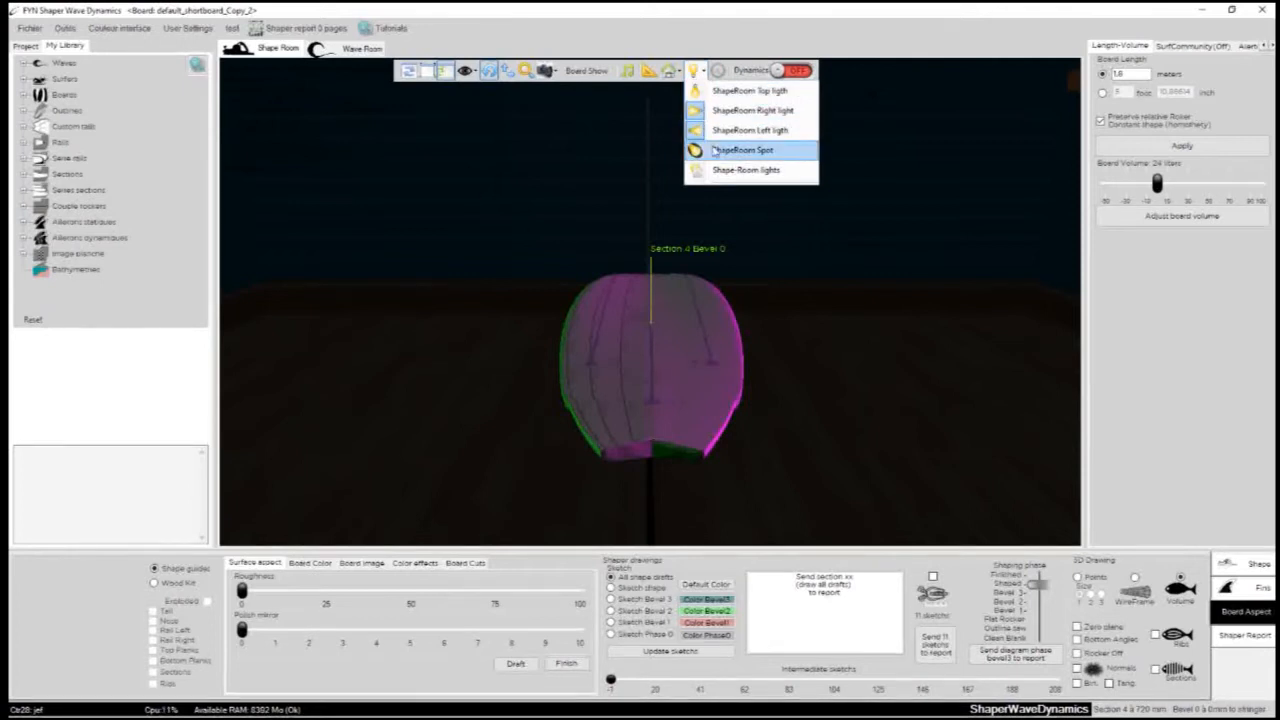
pyautogui.click(713, 150)
pyautogui.moveTo(714, 151); pyautogui.dragTo(657, 115)
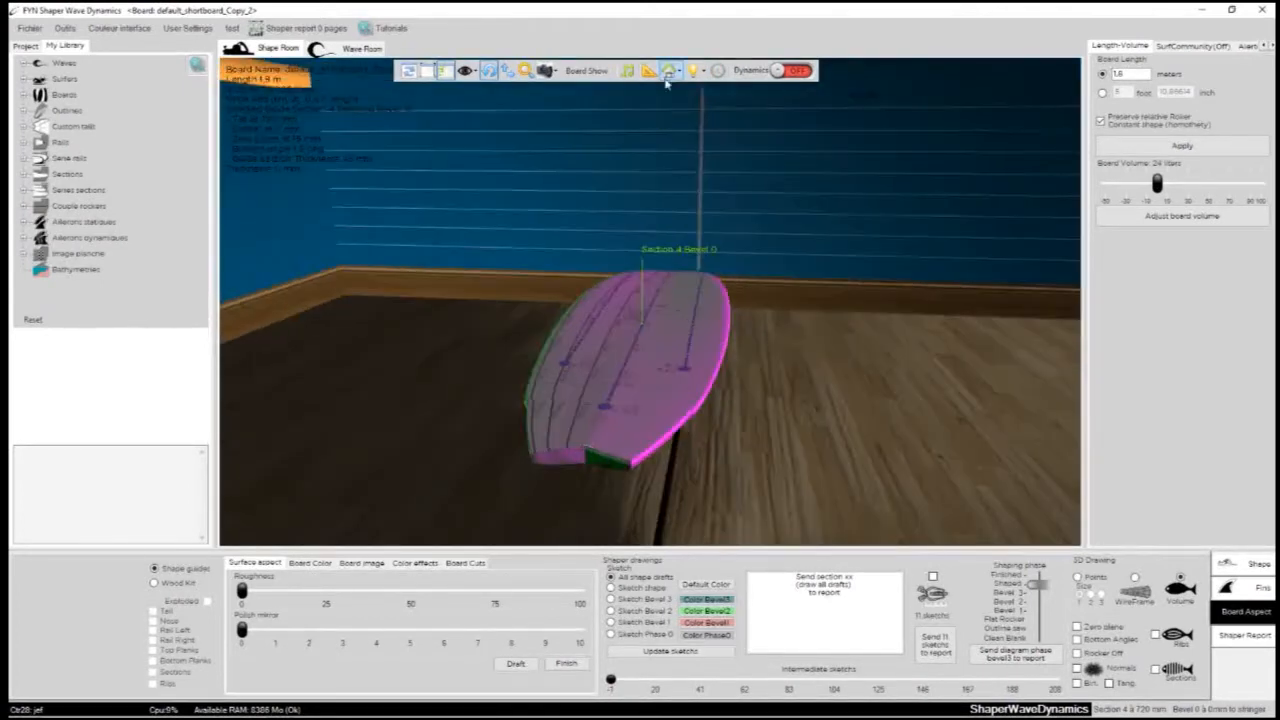
pyautogui.click(691, 75)
pyautogui.click(699, 89)
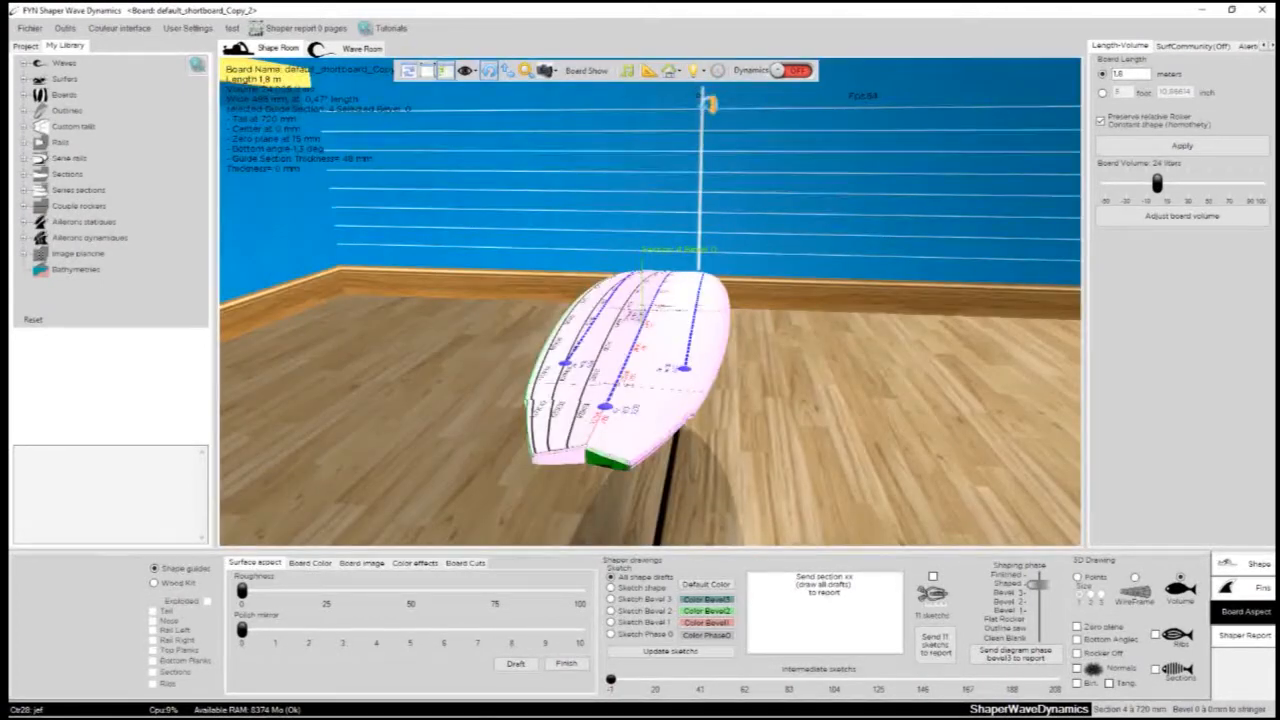
# - Turn off the ShapeRoom right light, left light and Spot, keeping only the top light
pyautogui.click(701, 75)
pyautogui.click(701, 110)
pyautogui.click(701, 75)
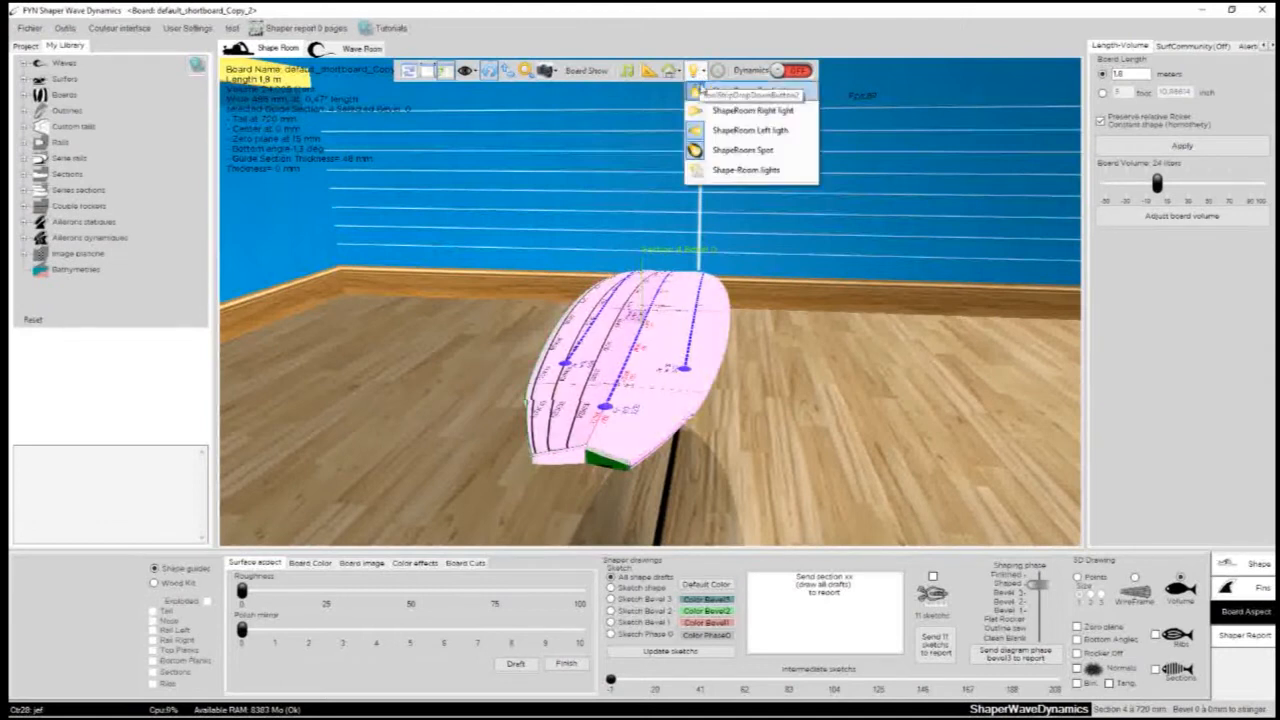
pyautogui.click(701, 130)
pyautogui.click(696, 72)
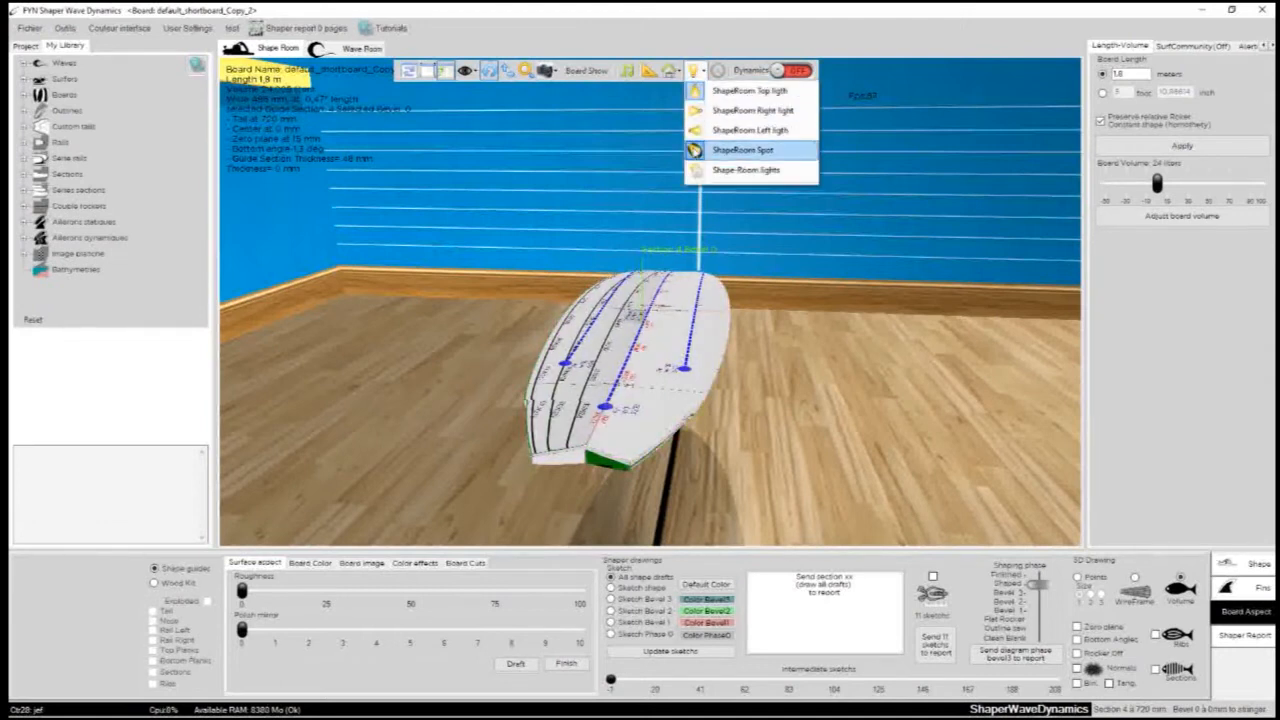
pyautogui.click(701, 150)
# - Examine the board and its drawn guide lines in the Shape Room from several angles and distances
pyautogui.scroll(-3, 721, 265)
pyautogui.moveTo(491, 314); pyautogui.dragTo(680, 317)
pyautogui.scroll(3, 680, 317)
pyautogui.moveTo(546, 388); pyautogui.dragTo(572, 405)
pyautogui.scroll(3, 491, 430)
pyautogui.moveTo(491, 430); pyautogui.dragTo(829, 385)
pyautogui.scroll(-3, 829, 385)
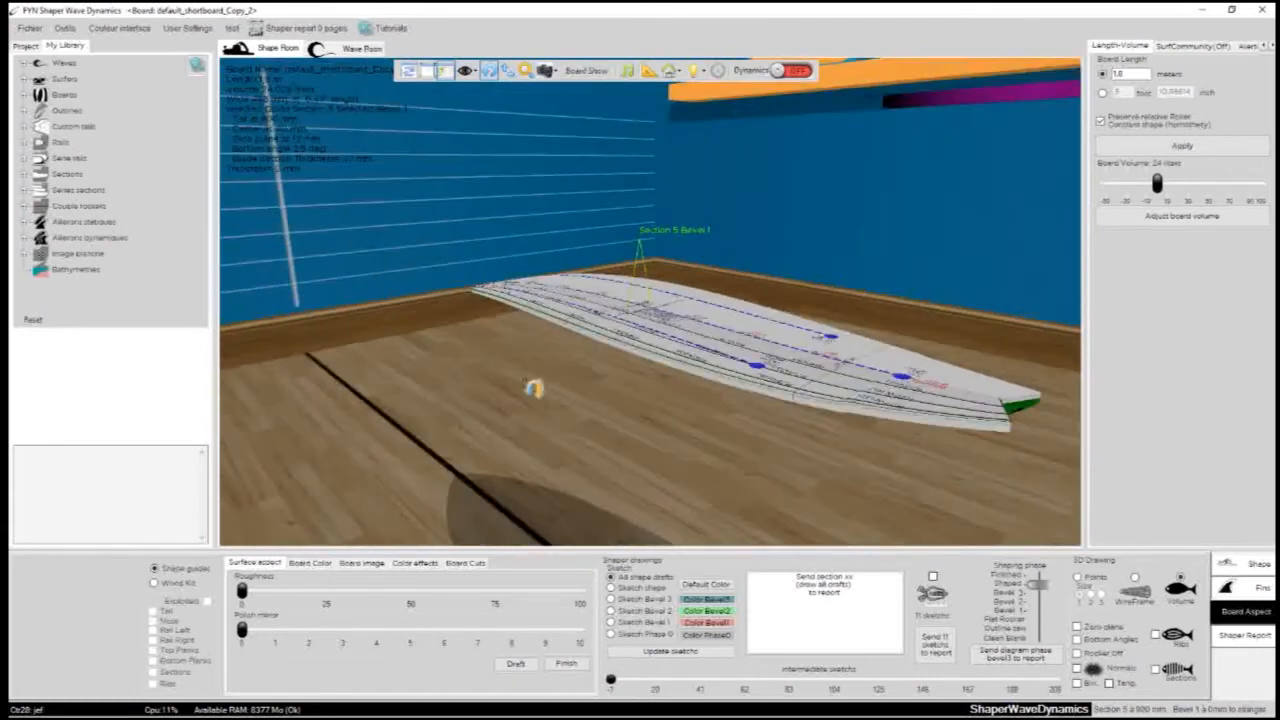
pyautogui.moveTo(478, 390); pyautogui.dragTo(707, 367)
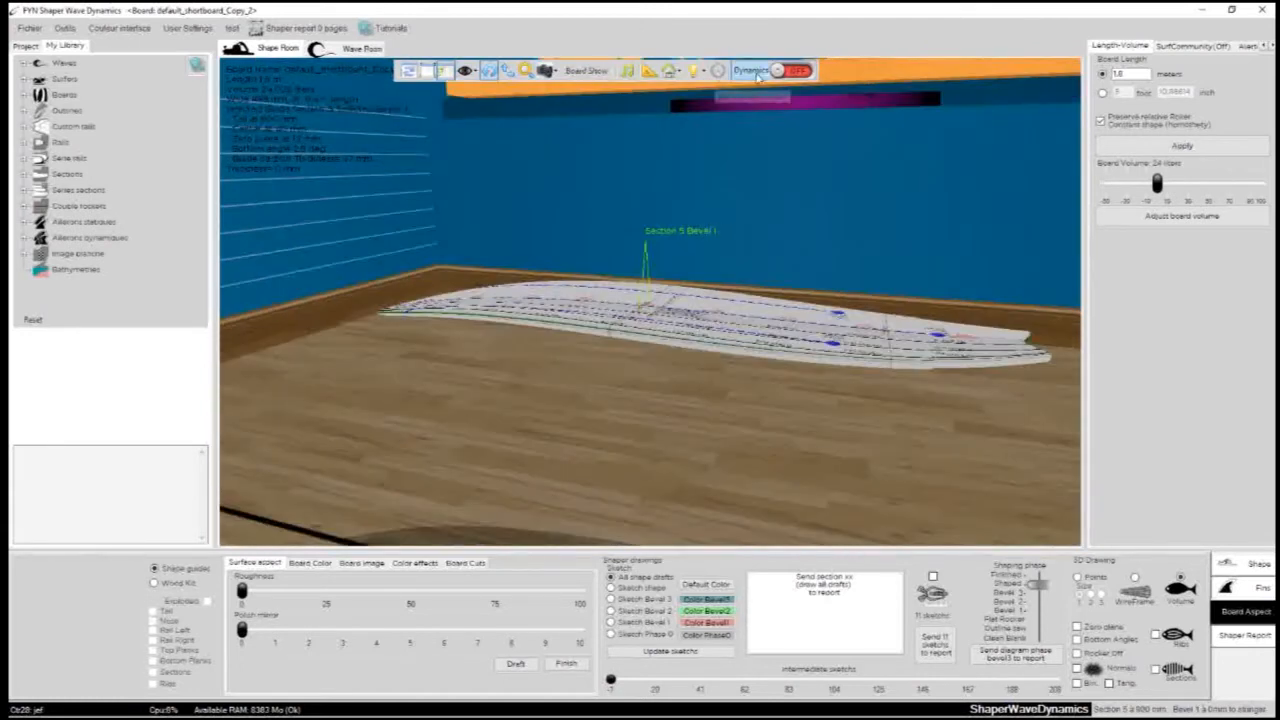
pyautogui.scroll(-3, 790, 124)
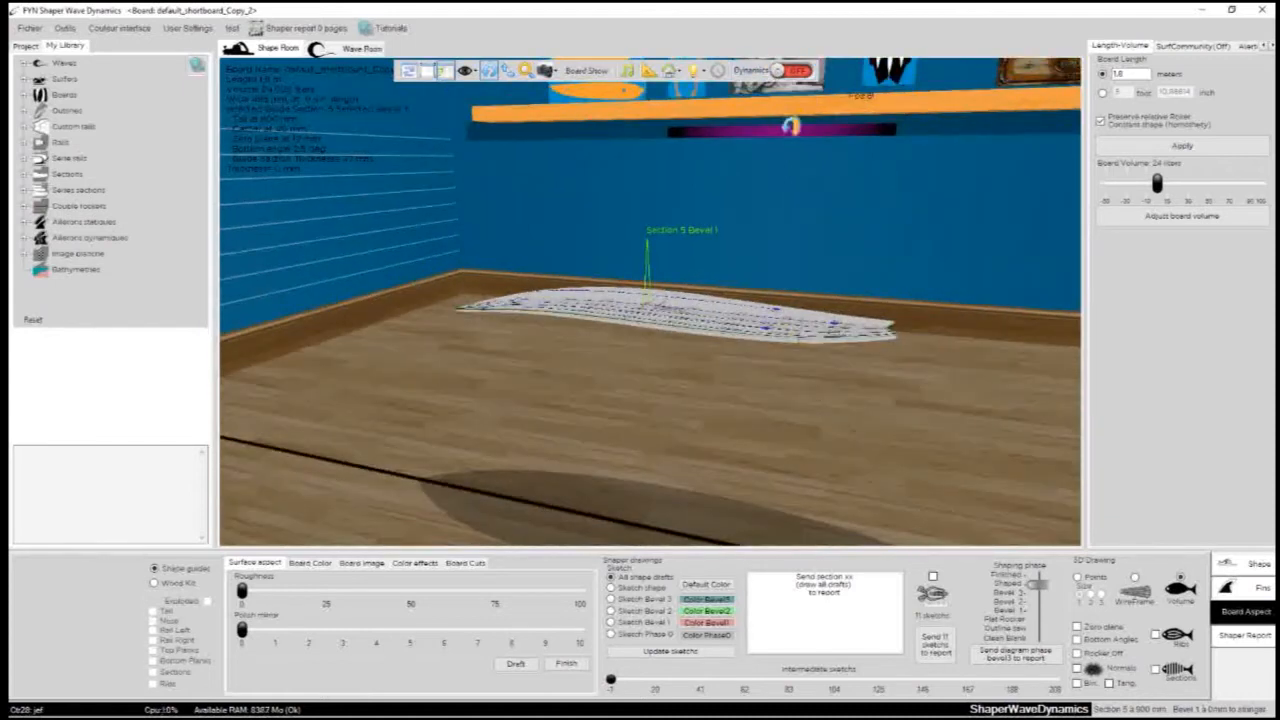
pyautogui.scroll(5, 791, 125)
pyautogui.moveTo(777, 135); pyautogui.dragTo(978, 322)
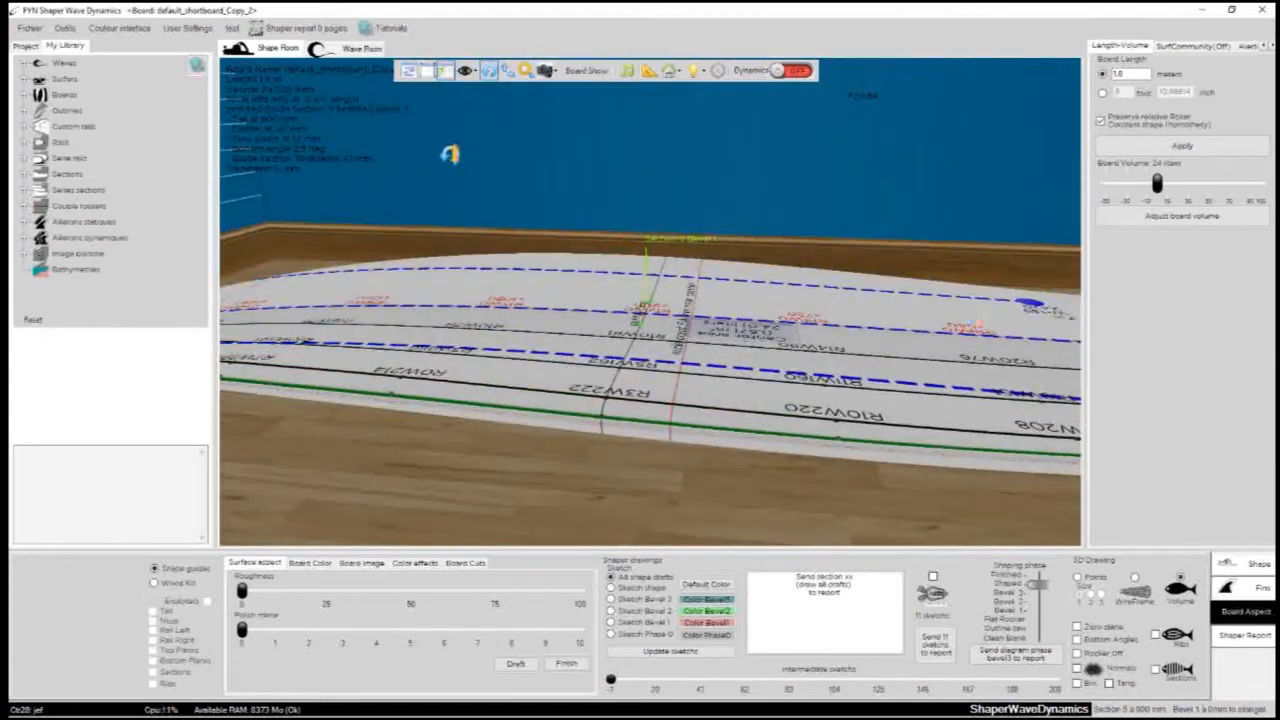
# - Show the project tree, return to the library list, and look around the whole board
pyautogui.click(27, 48)
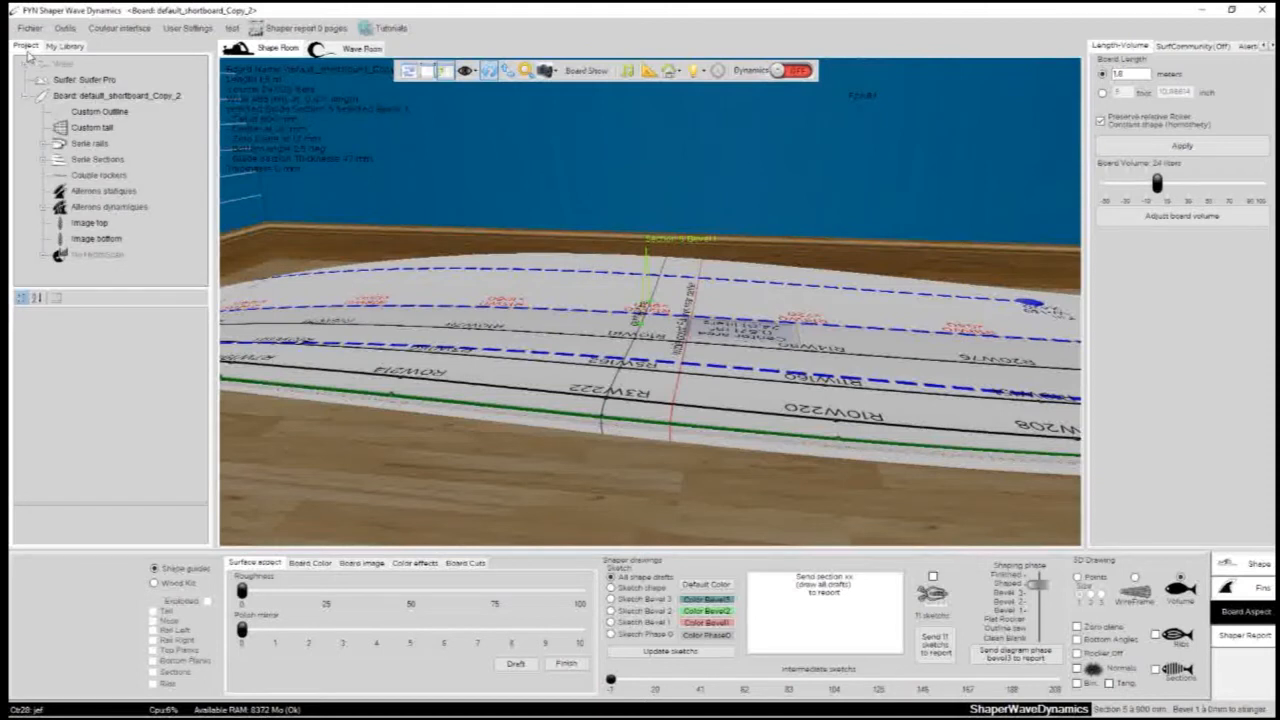
pyautogui.click(52, 49)
pyautogui.moveTo(672, 215); pyautogui.dragTo(791, 126)
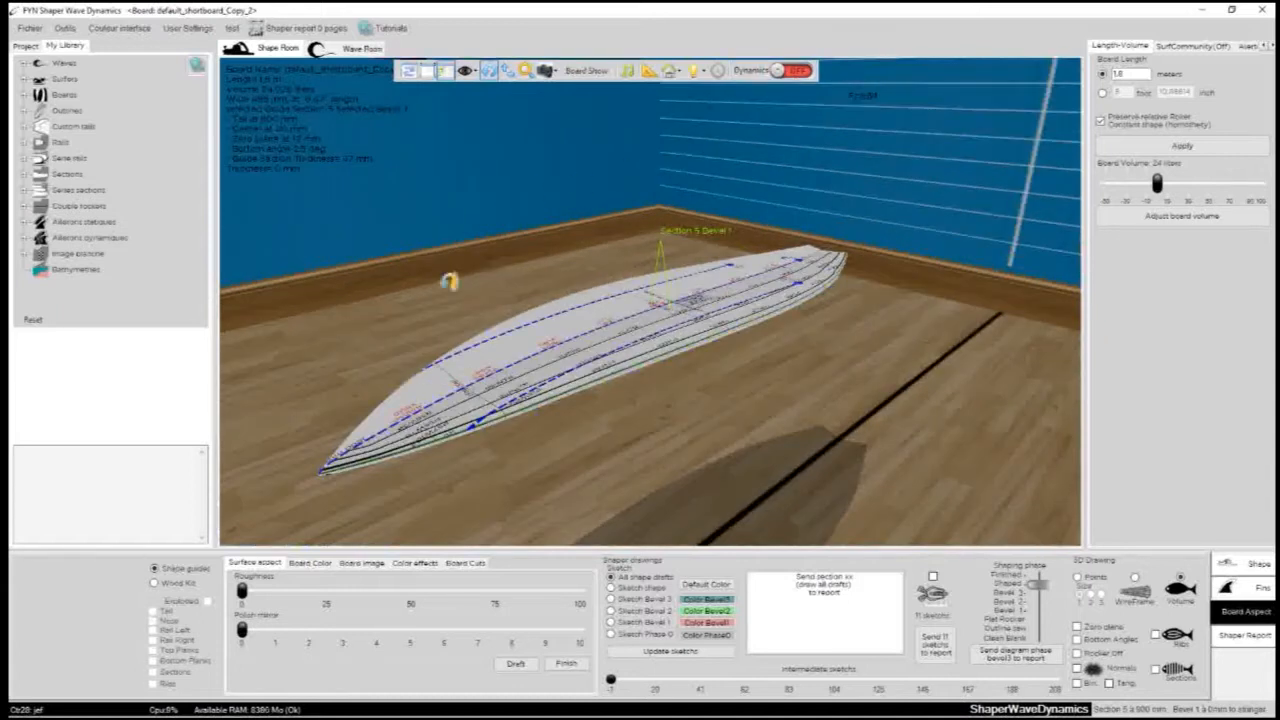
pyautogui.moveTo(764, 408); pyautogui.dragTo(695, 222)
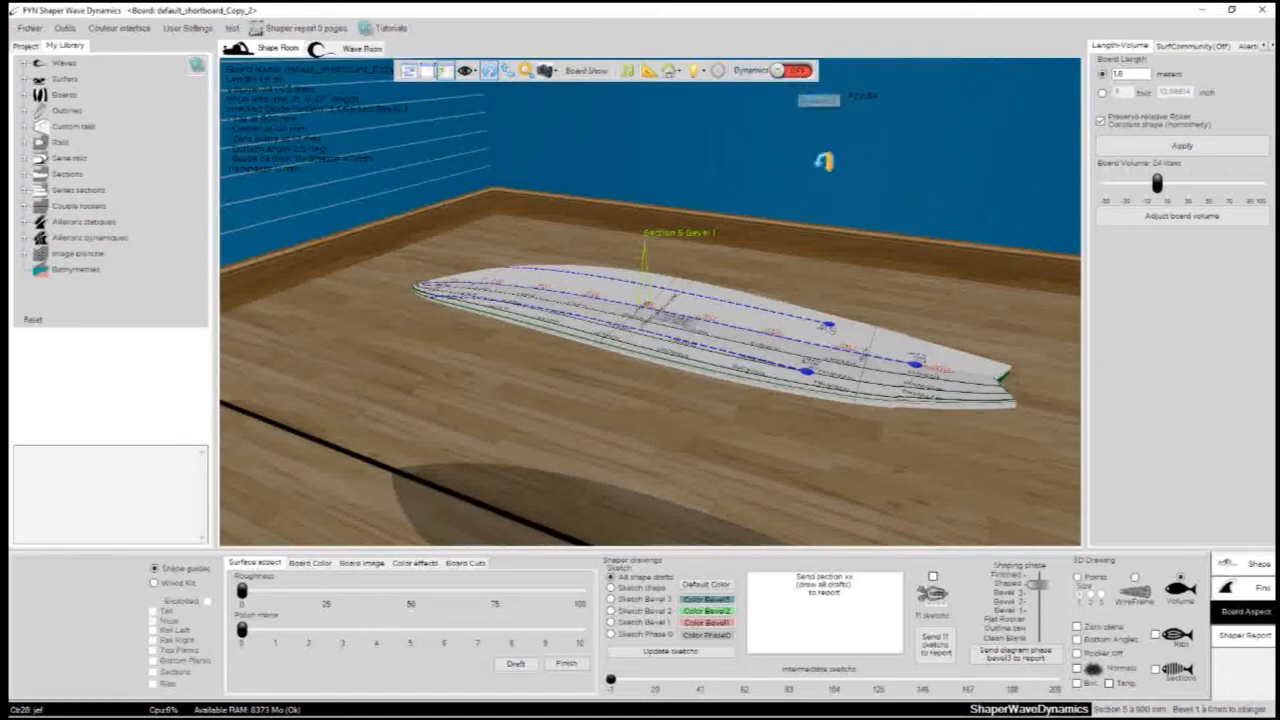
pyautogui.moveTo(814, 157); pyautogui.dragTo(735, 138)
pyautogui.moveTo(867, 300); pyautogui.dragTo(881, 297)
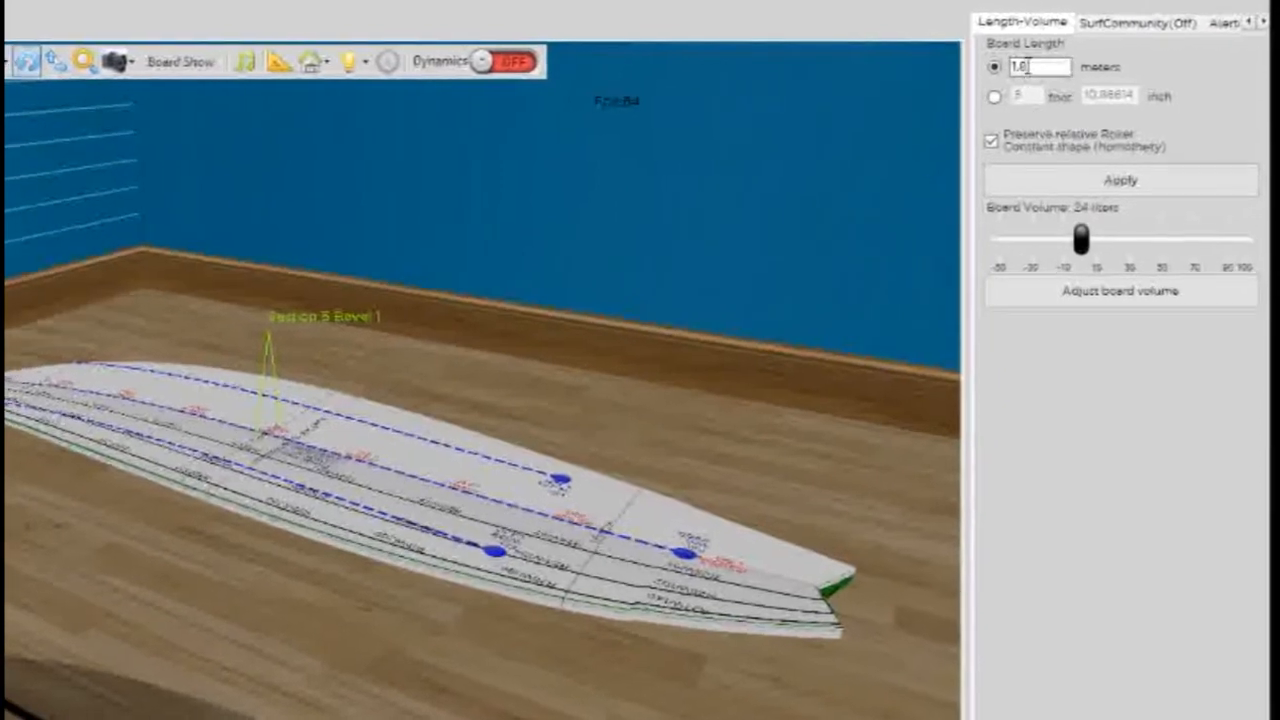
# - Set the board length to 2 meters with the relative rocker preserved, and increase the board volume to 42.1 liters
pyautogui.moveTo(1064, 69); pyautogui.dragTo(1057, 70)
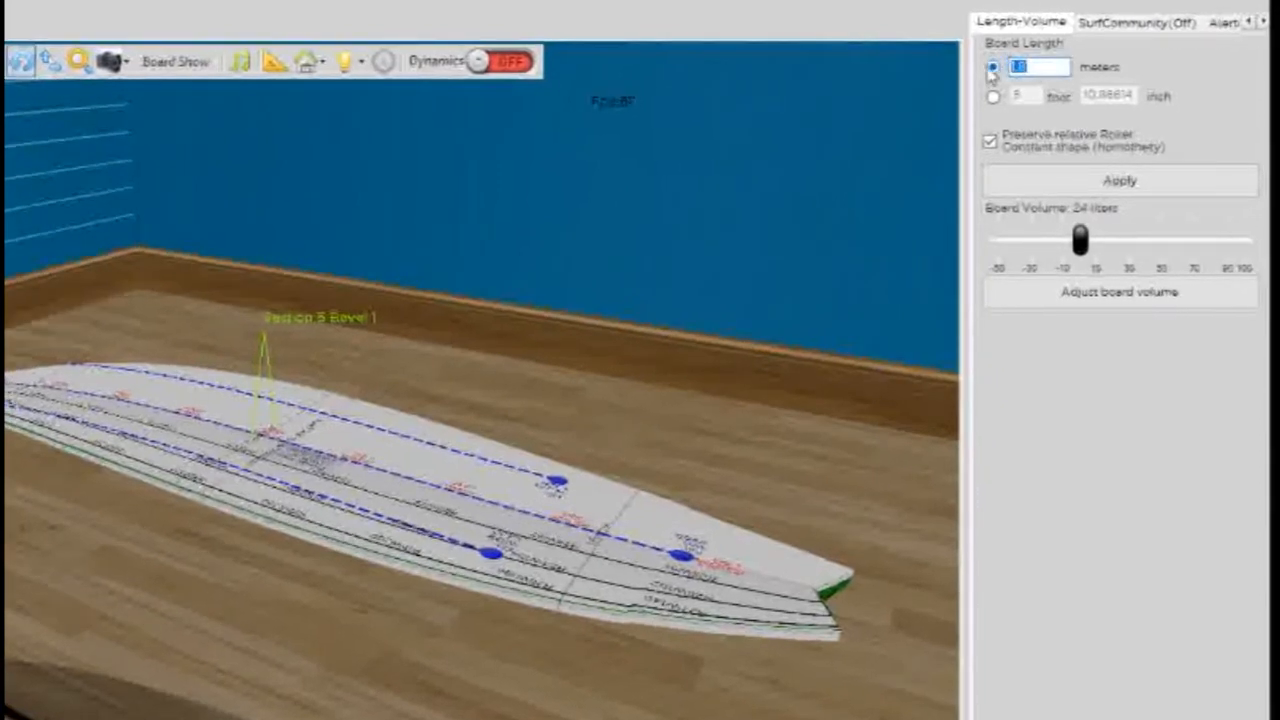
pyautogui.click(1045, 176)
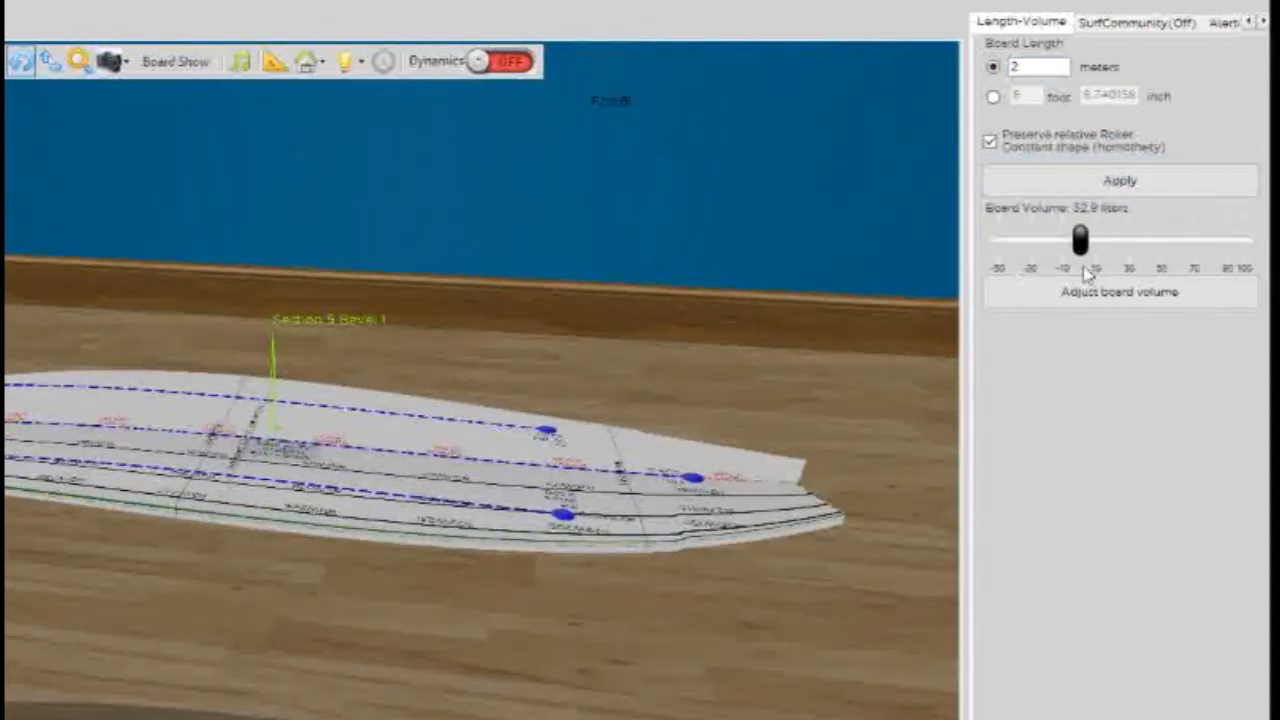
pyautogui.moveTo(1082, 240); pyautogui.dragTo(1166, 240)
pyautogui.click(1143, 291)
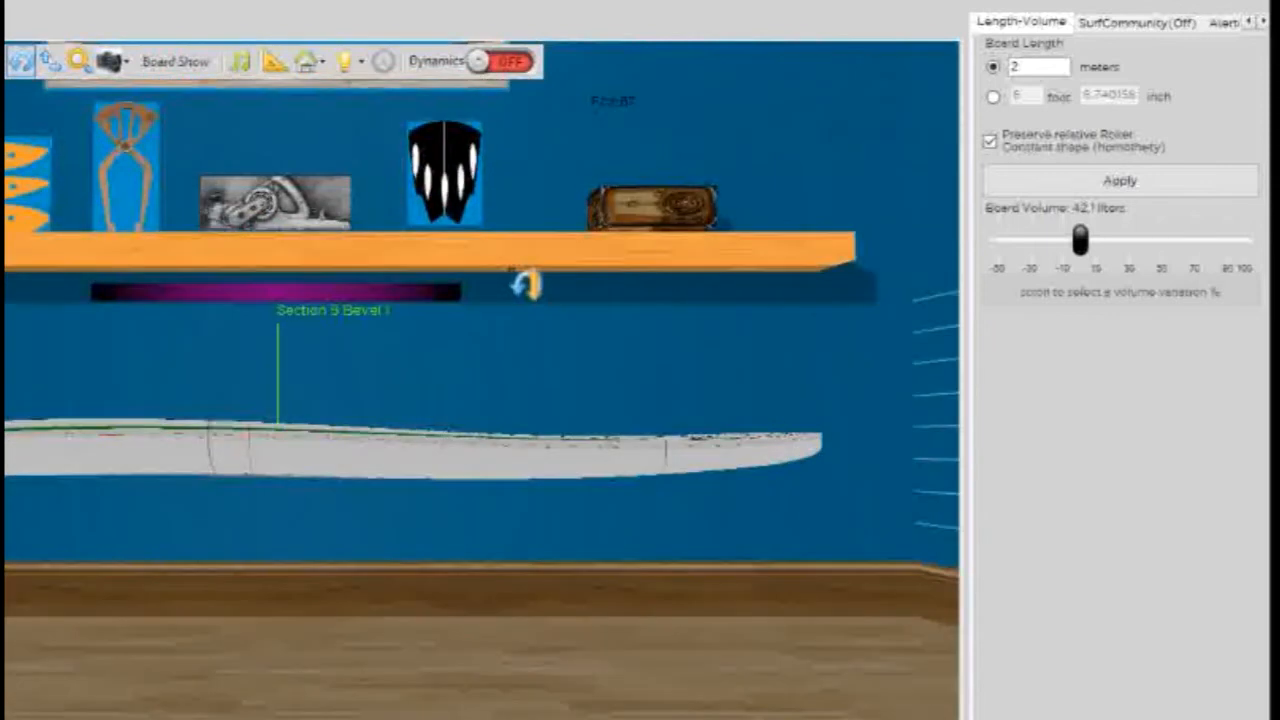
# - Decrease the board volume in three passes, the first by 14 %, down to 29.1 liters
pyautogui.click(995, 242)
pyautogui.moveTo(998, 245); pyautogui.dragTo(1057, 242)
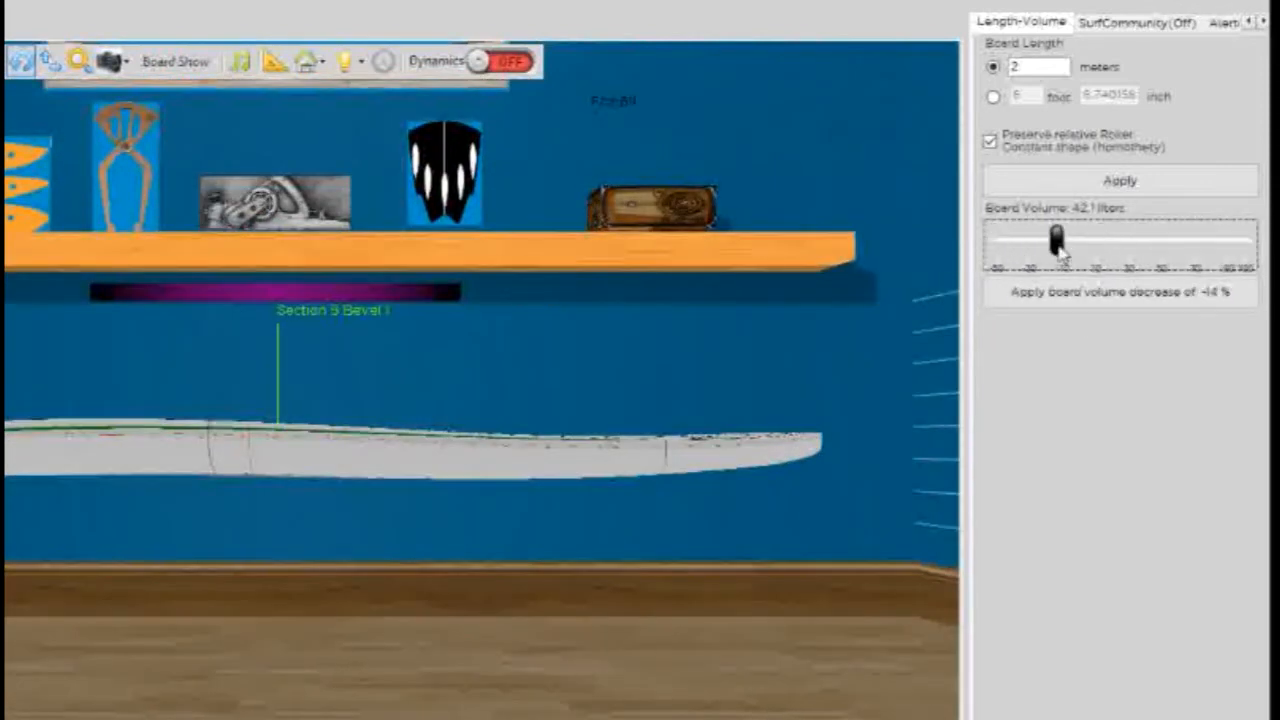
pyautogui.click(1071, 296)
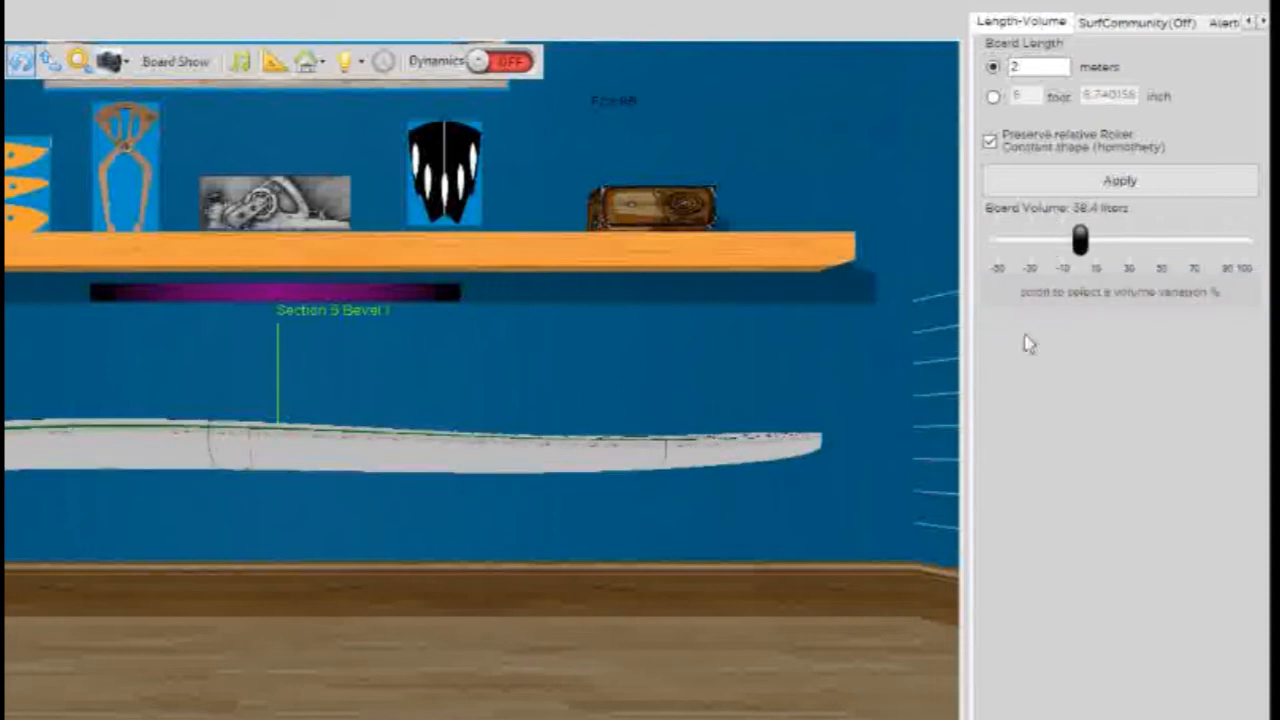
pyautogui.moveTo(1080, 243); pyautogui.dragTo(1037, 241)
pyautogui.click(1059, 292)
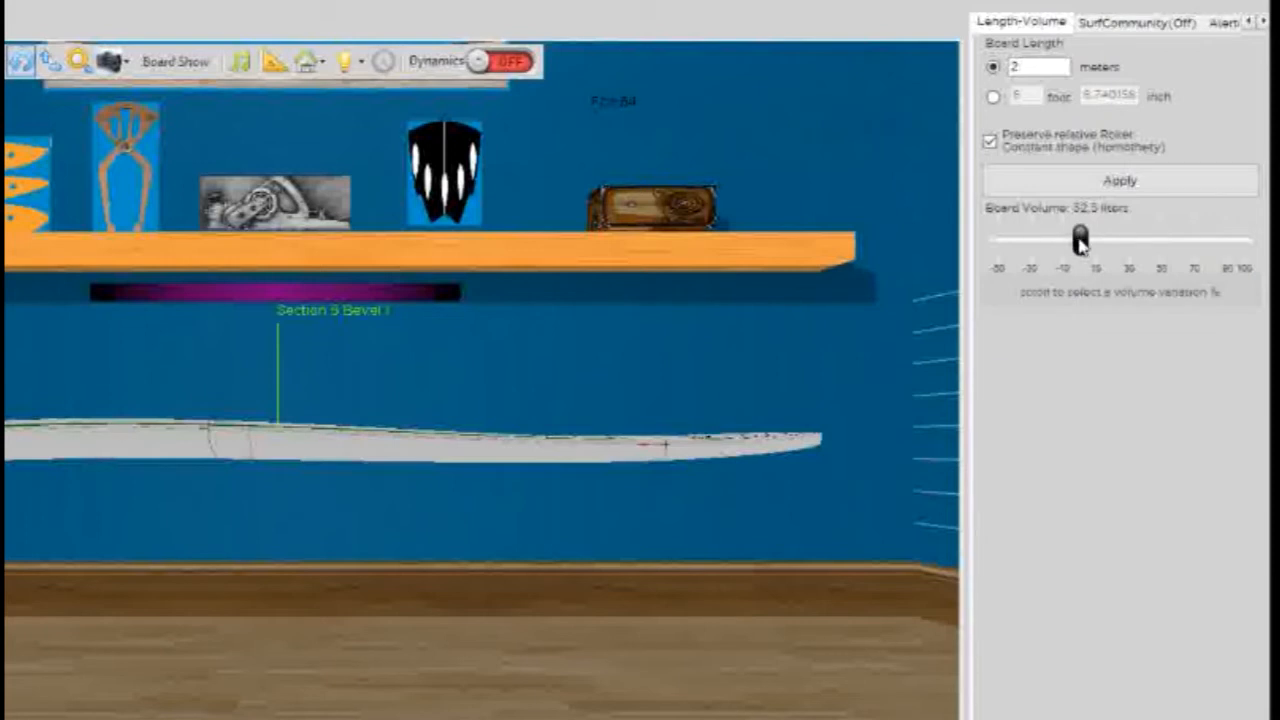
pyautogui.moveTo(1080, 243); pyautogui.dragTo(1047, 243)
pyautogui.click(1071, 293)
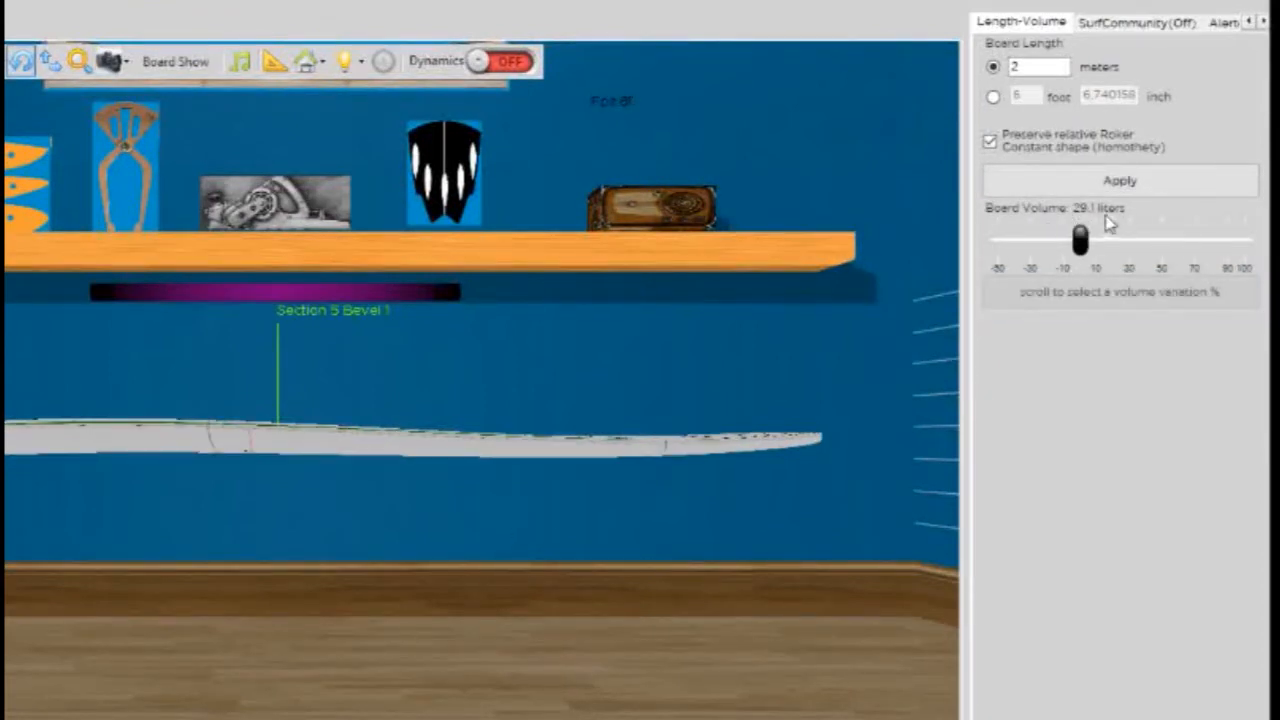
# - Increase the board volume by 23 % and inspect the board's thickness from different angles
pyautogui.moveTo(1085, 246); pyautogui.dragTo(1120, 256)
pyautogui.click(1113, 290)
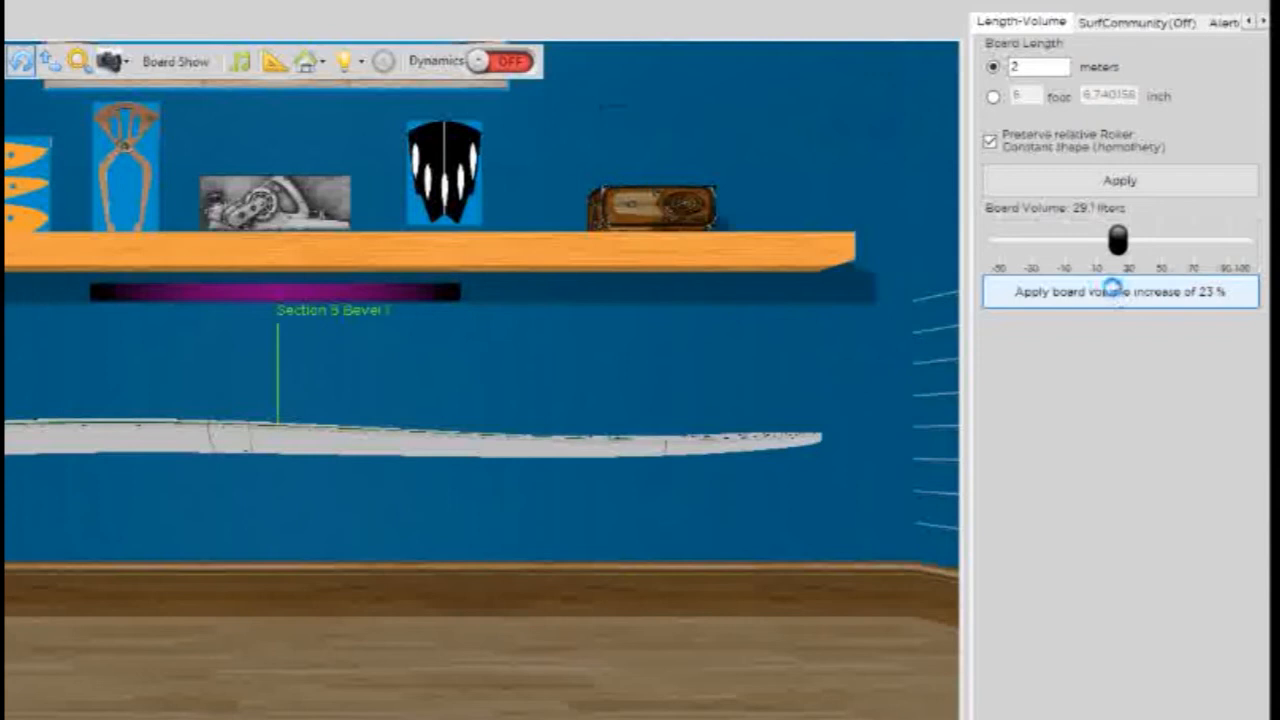
pyautogui.moveTo(596, 606); pyautogui.dragTo(233, 578)
pyautogui.moveTo(22, 615); pyautogui.dragTo(545, 274)
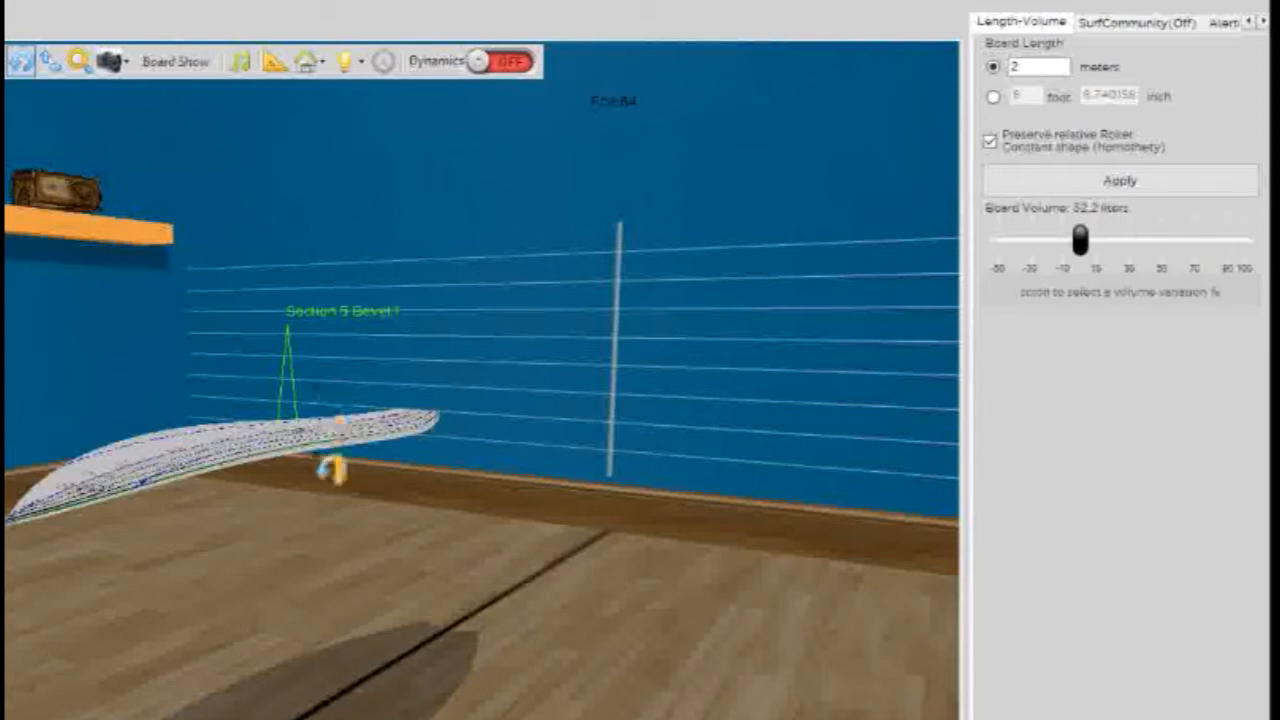
pyautogui.moveTo(334, 534); pyautogui.dragTo(470, 497)
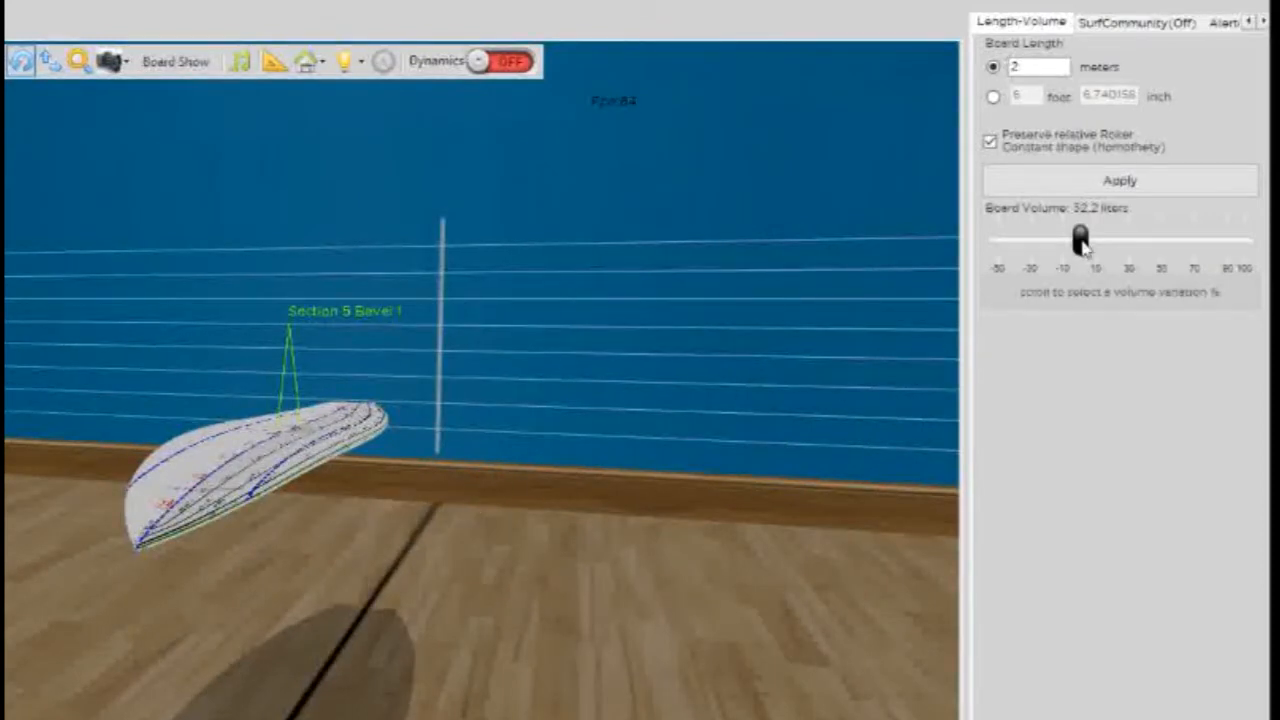
pyautogui.moveTo(18, 470); pyautogui.dragTo(169, 534)
pyautogui.moveTo(526, 658); pyautogui.dragTo(400, 632)
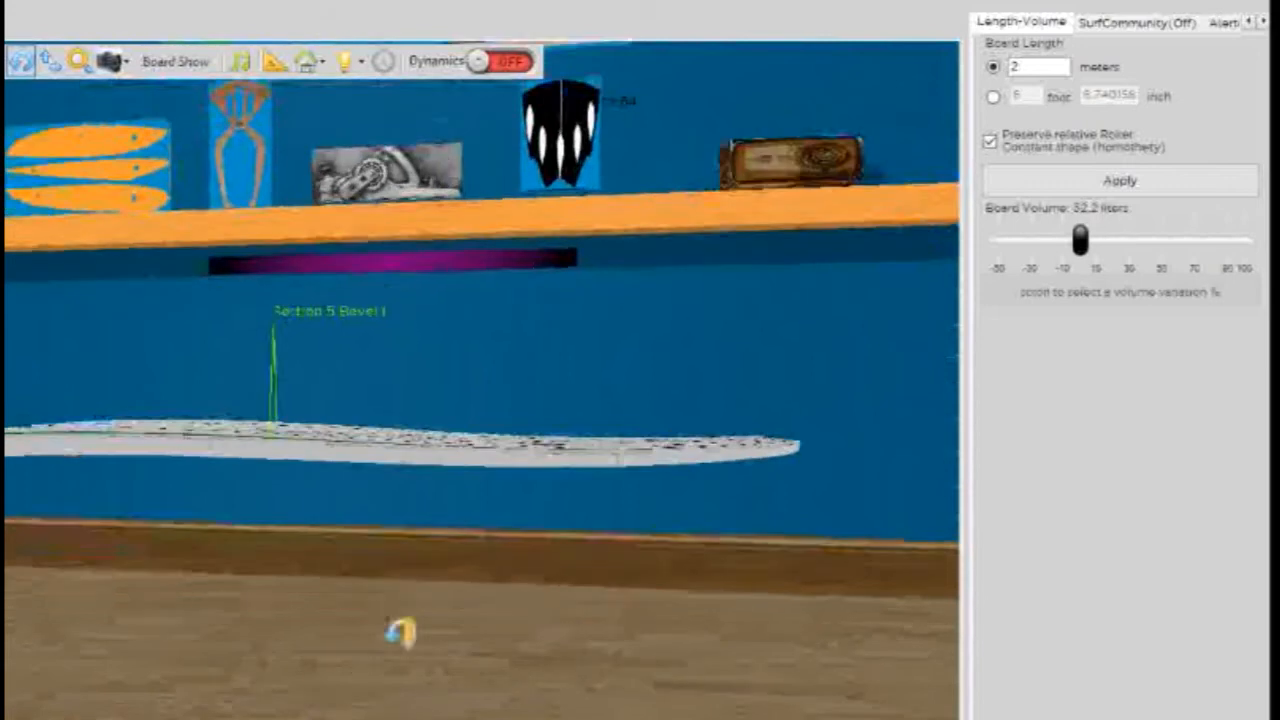
# - Show the SurfCommunity area with its author information and look around the board
pyautogui.click(1110, 22)
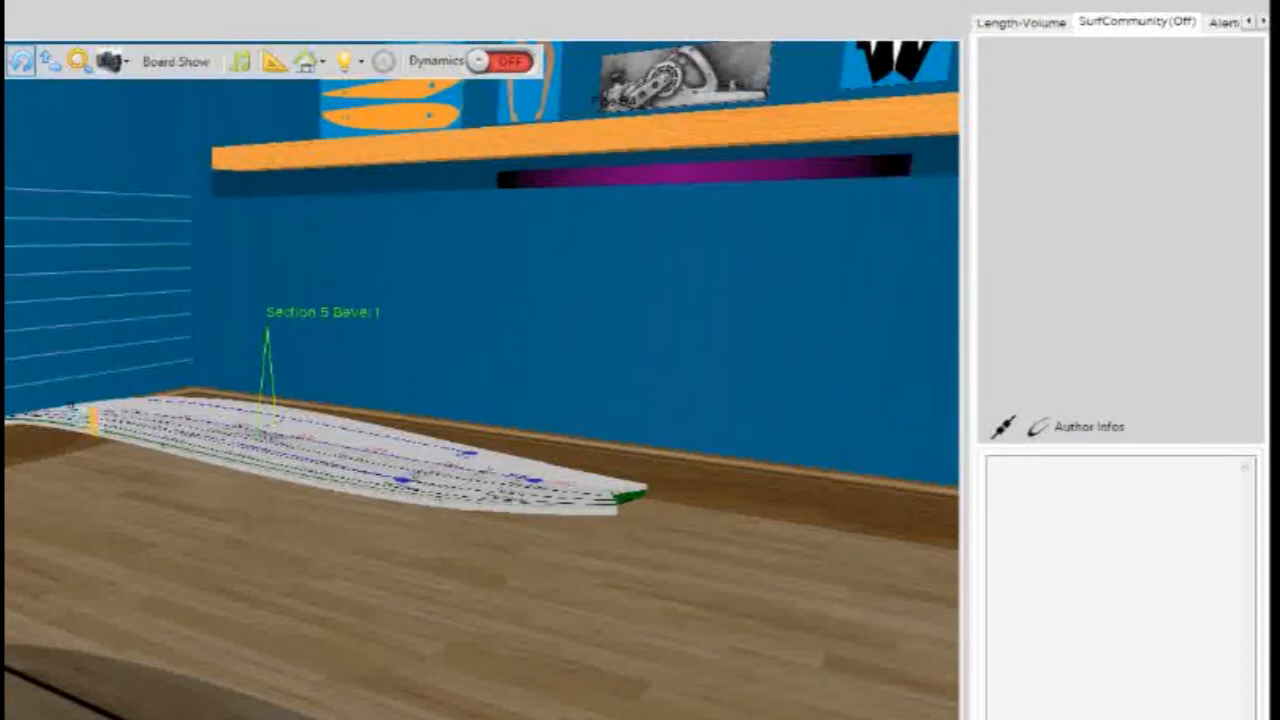
pyautogui.moveTo(463, 331); pyautogui.dragTo(703, 490)
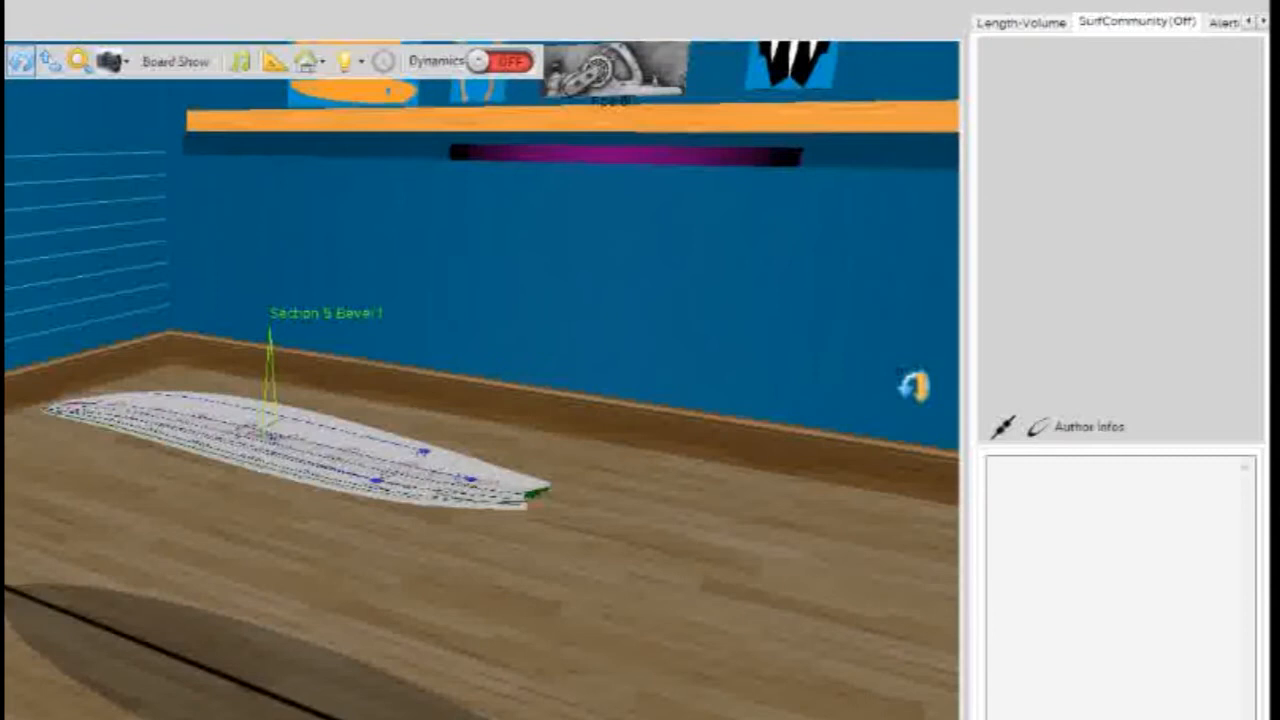
pyautogui.moveTo(634, 337); pyautogui.dragTo(322, 448)
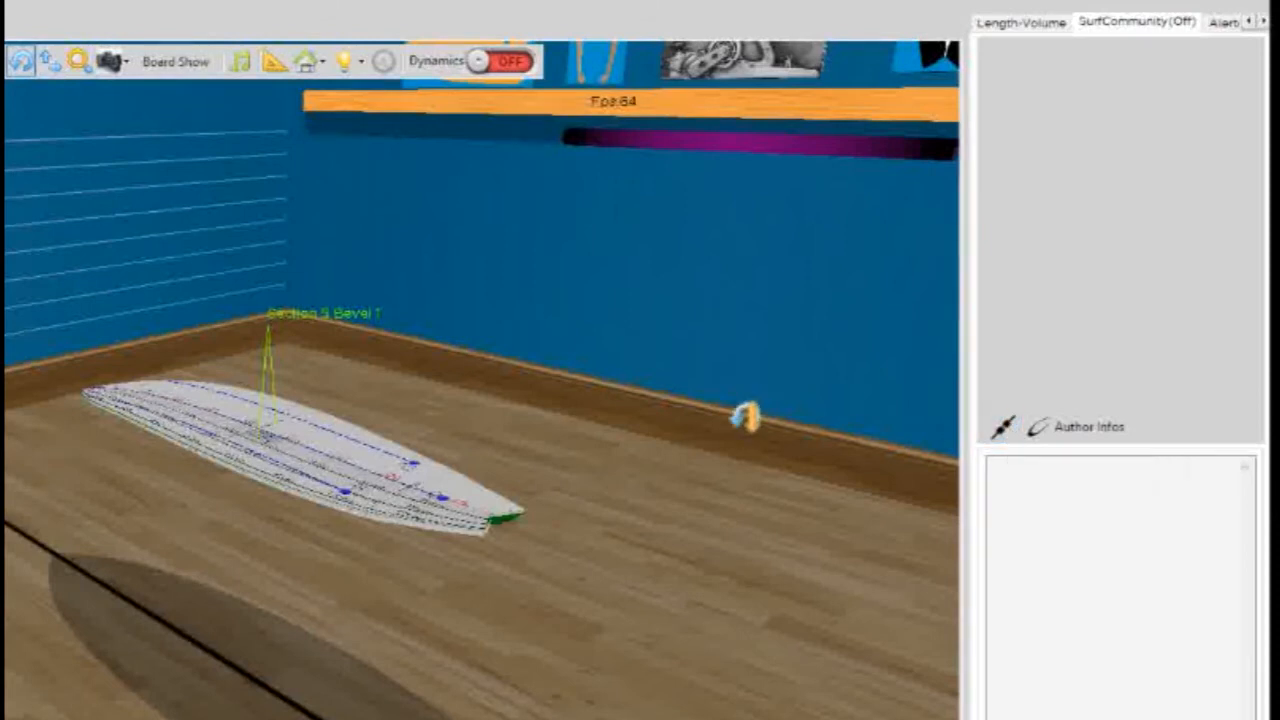
pyautogui.moveTo(88, 632); pyautogui.dragTo(240, 570)
# - Review the Messages, Avertissements and Erreurs lists of the board's alerts
pyautogui.click(1264, 23)
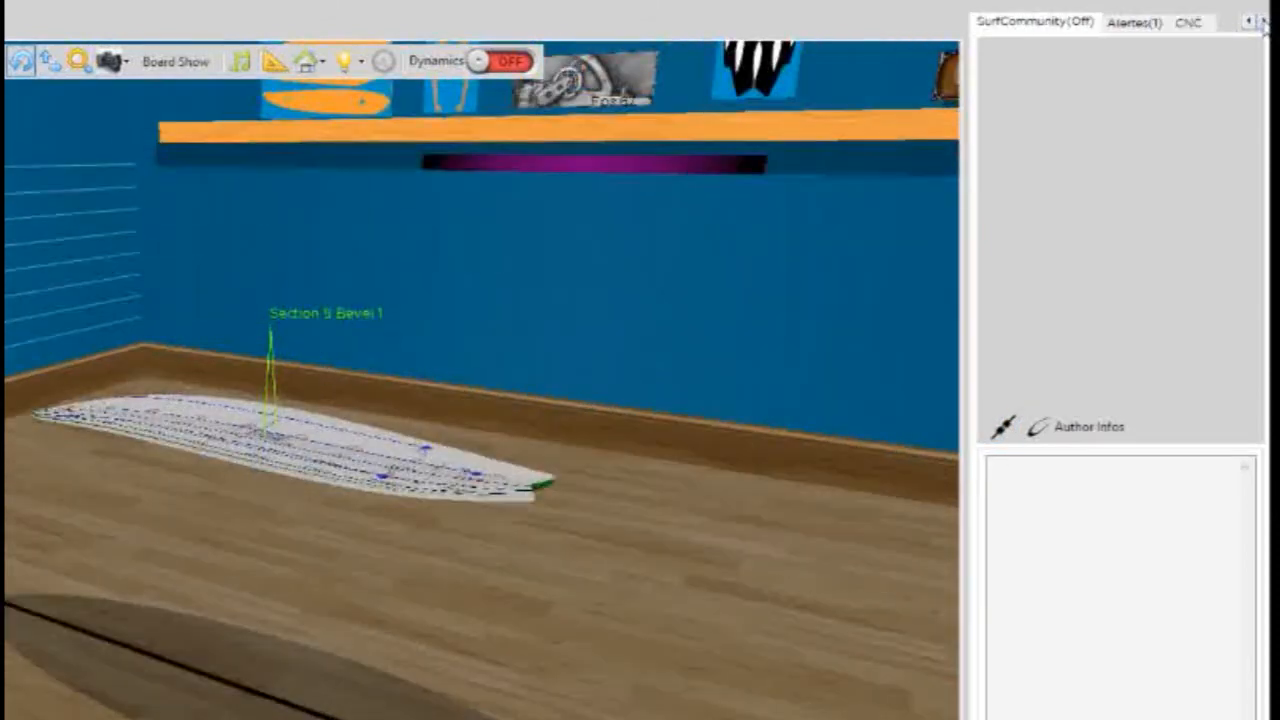
pyautogui.click(1134, 22)
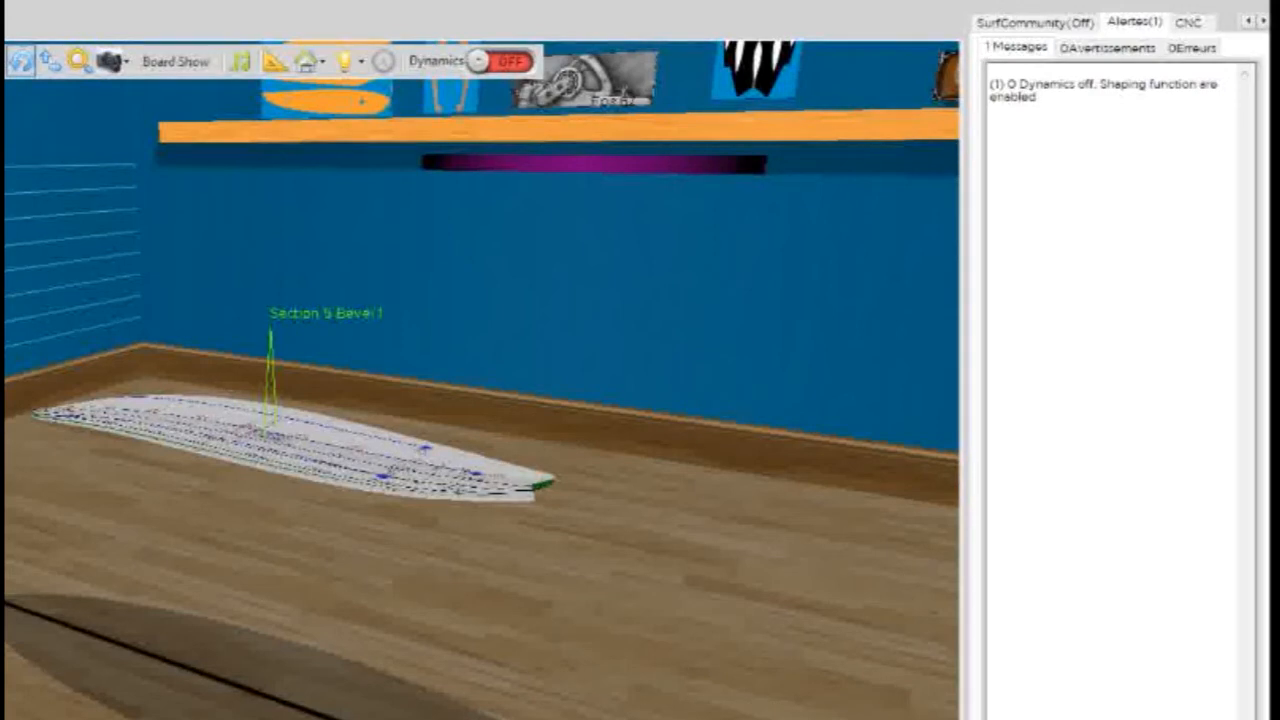
pyautogui.click(1110, 52)
pyautogui.click(1047, 50)
pyautogui.click(1082, 50)
pyautogui.click(1185, 52)
pyautogui.click(1120, 50)
pyautogui.click(1040, 50)
pyautogui.click(1100, 50)
pyautogui.click(1175, 52)
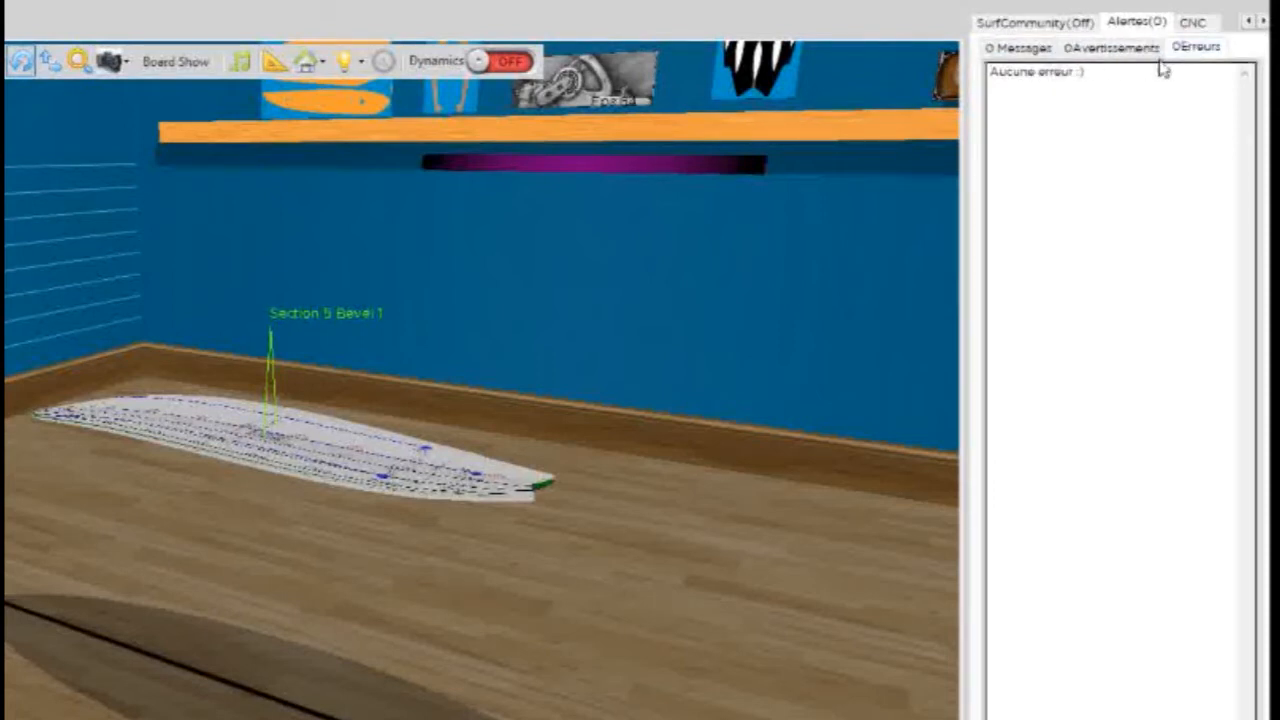
# - Show the CNC kits and 3D machining settings, and turn the board to view it from its tail toward the nose
pyautogui.click(1197, 26)
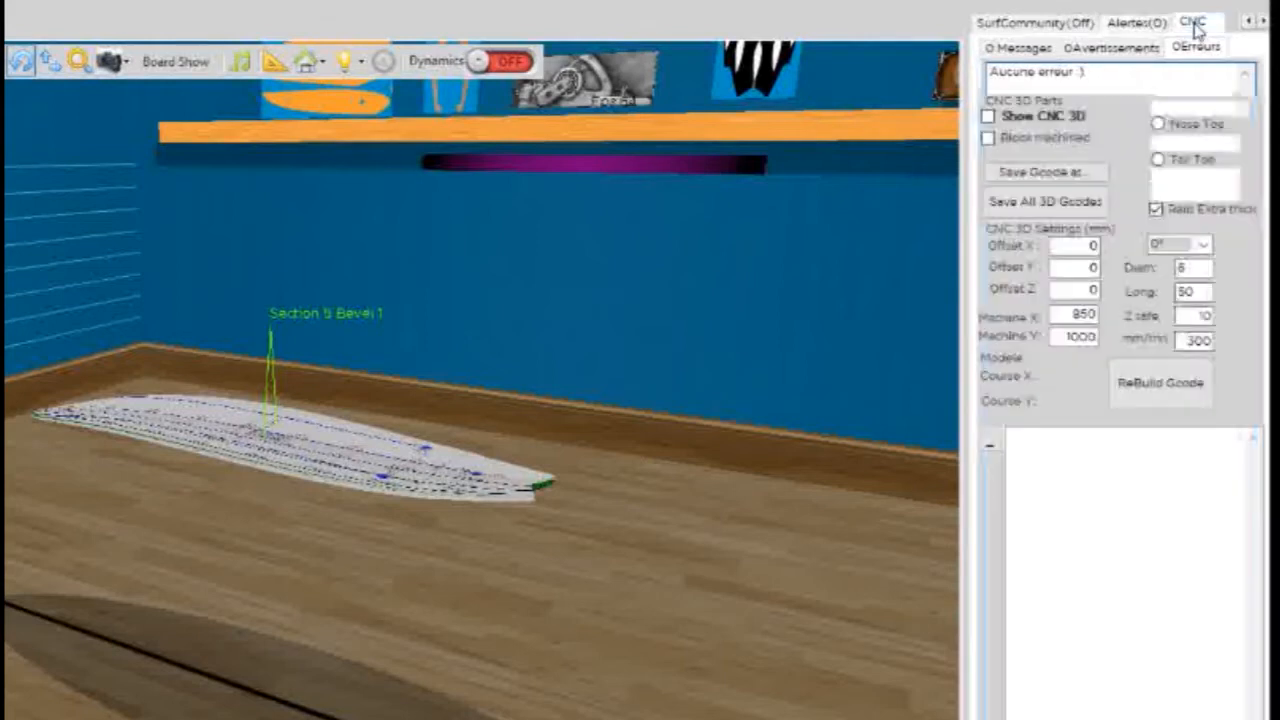
pyautogui.moveTo(613, 410); pyautogui.dragTo(451, 614)
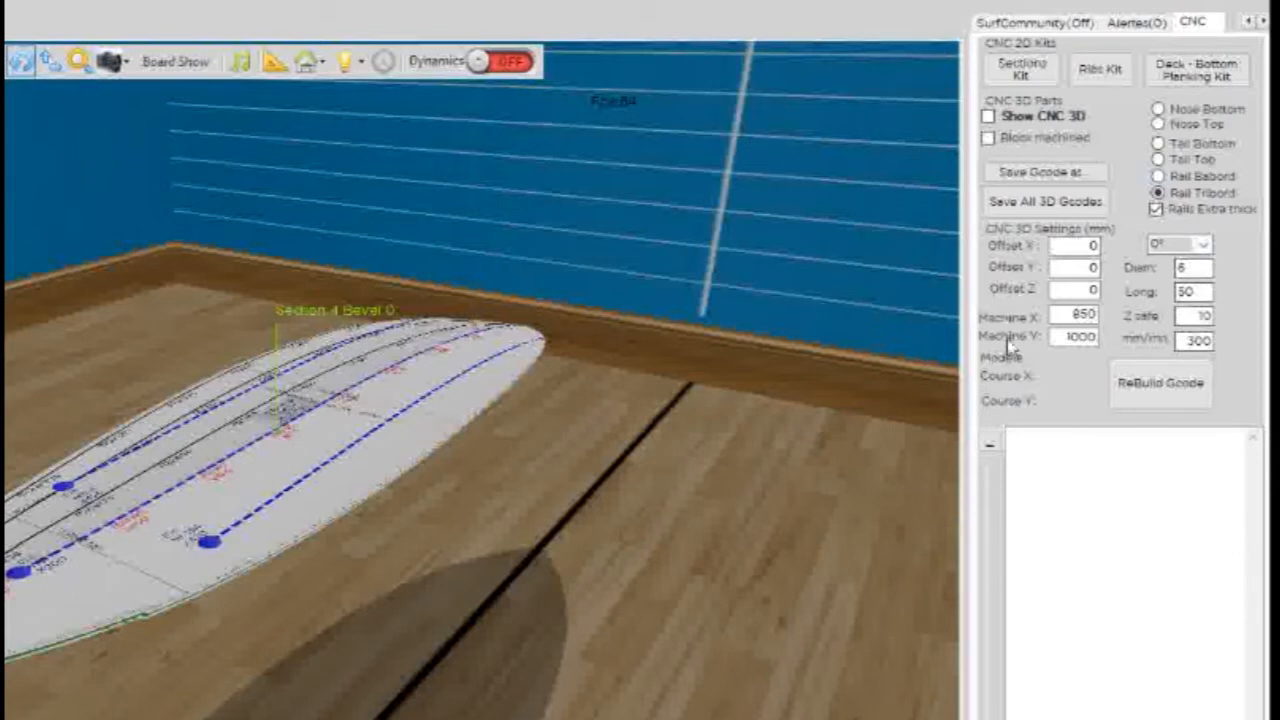
# - Show the CNC 3D toolpath of the Rail Tribord part and accept rebuilding its G-code with a 33 mm Z safe
pyautogui.scroll(2, 322, 428)
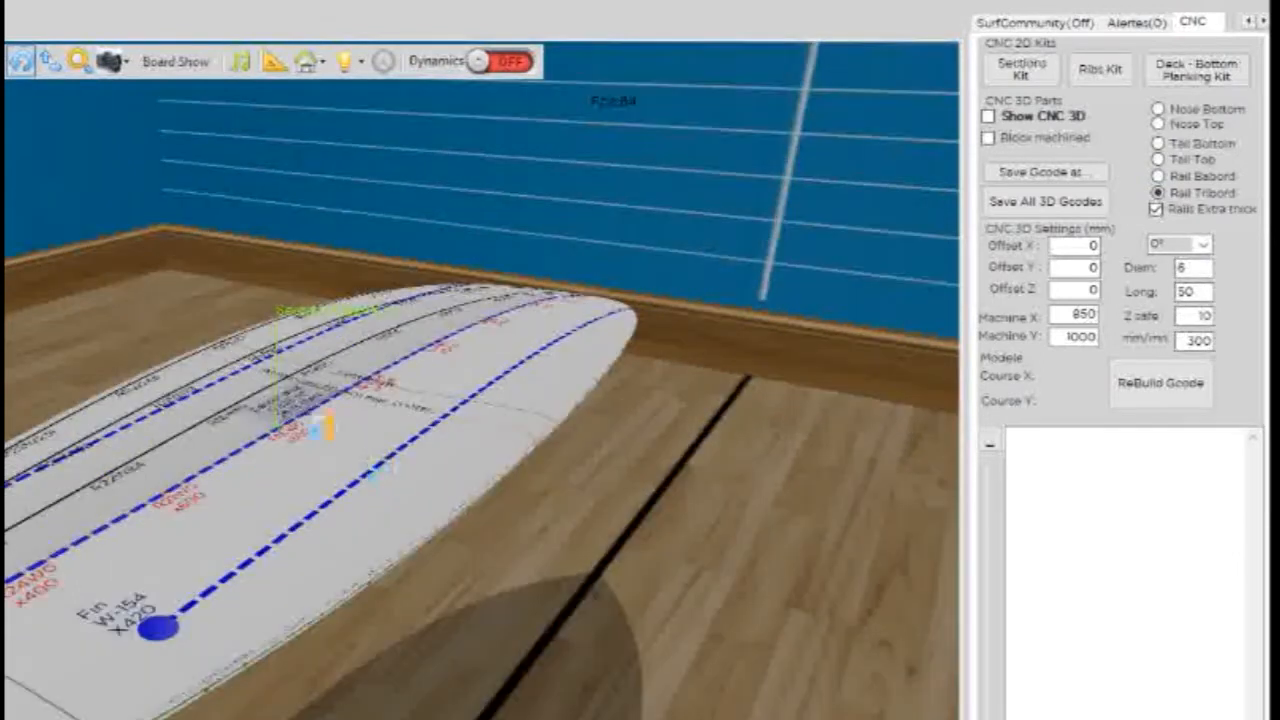
pyautogui.scroll(-2, 726, 517)
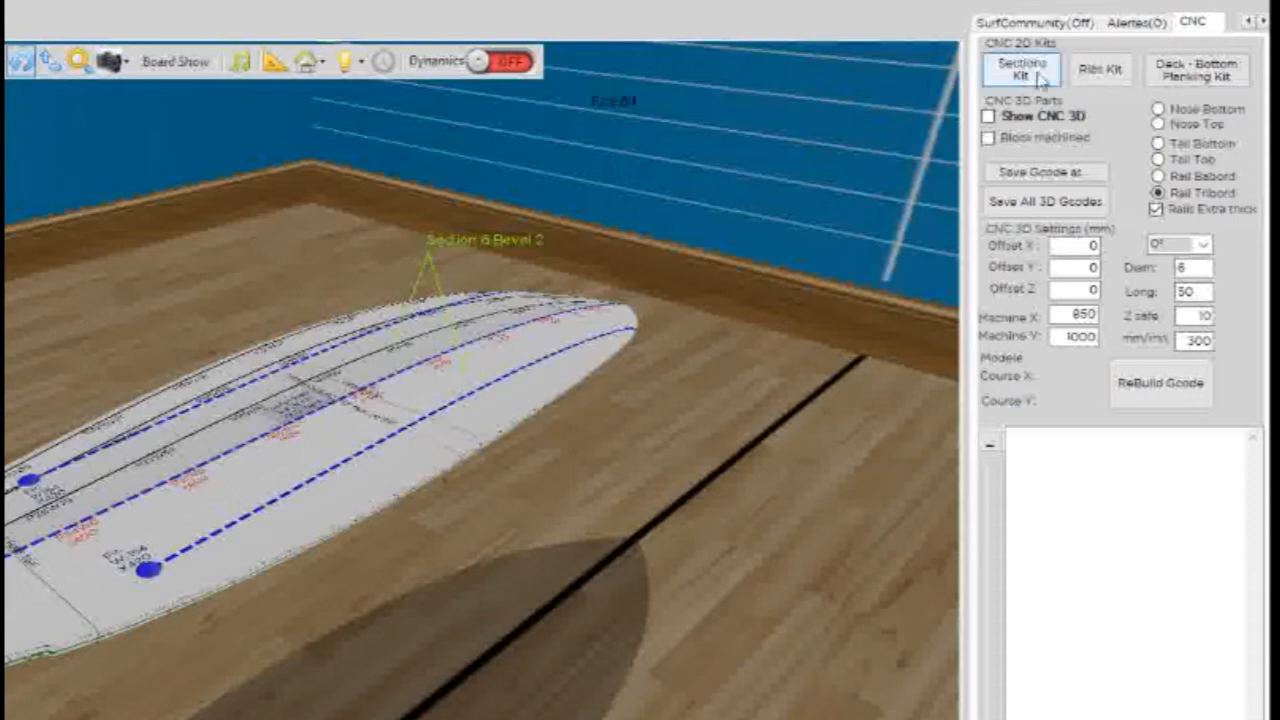
pyautogui.click(989, 116)
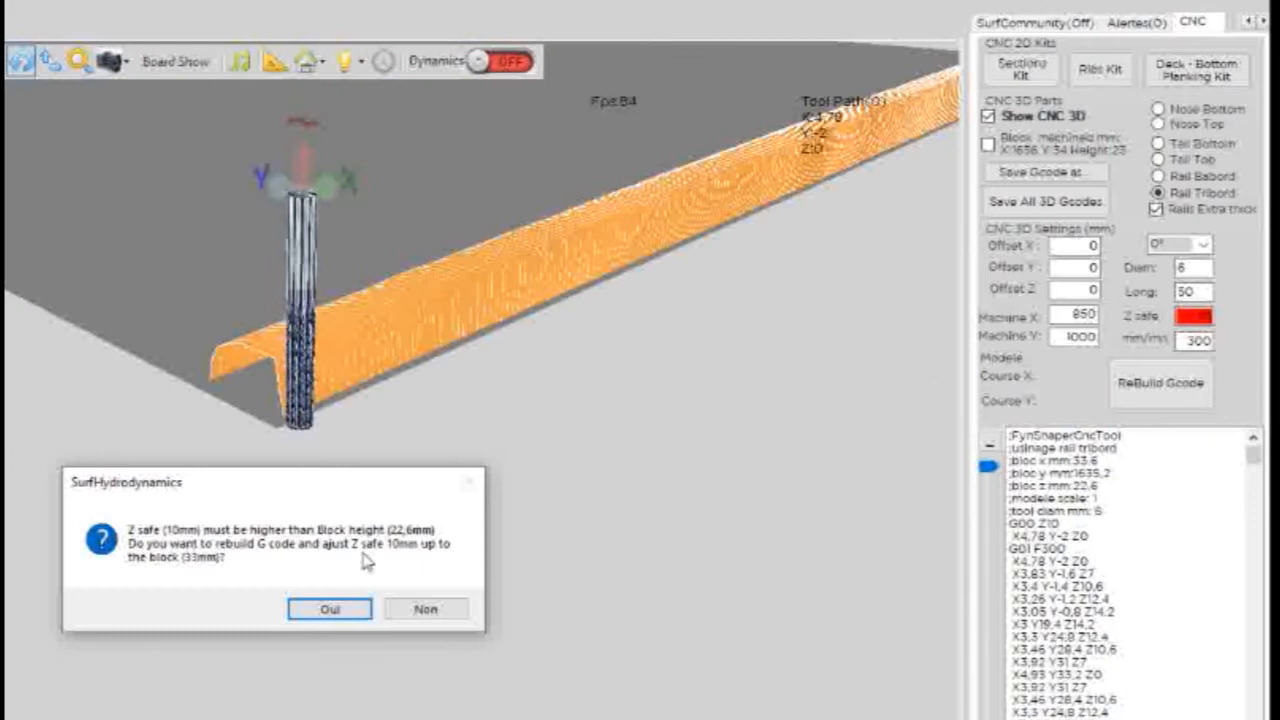
pyautogui.click(332, 609)
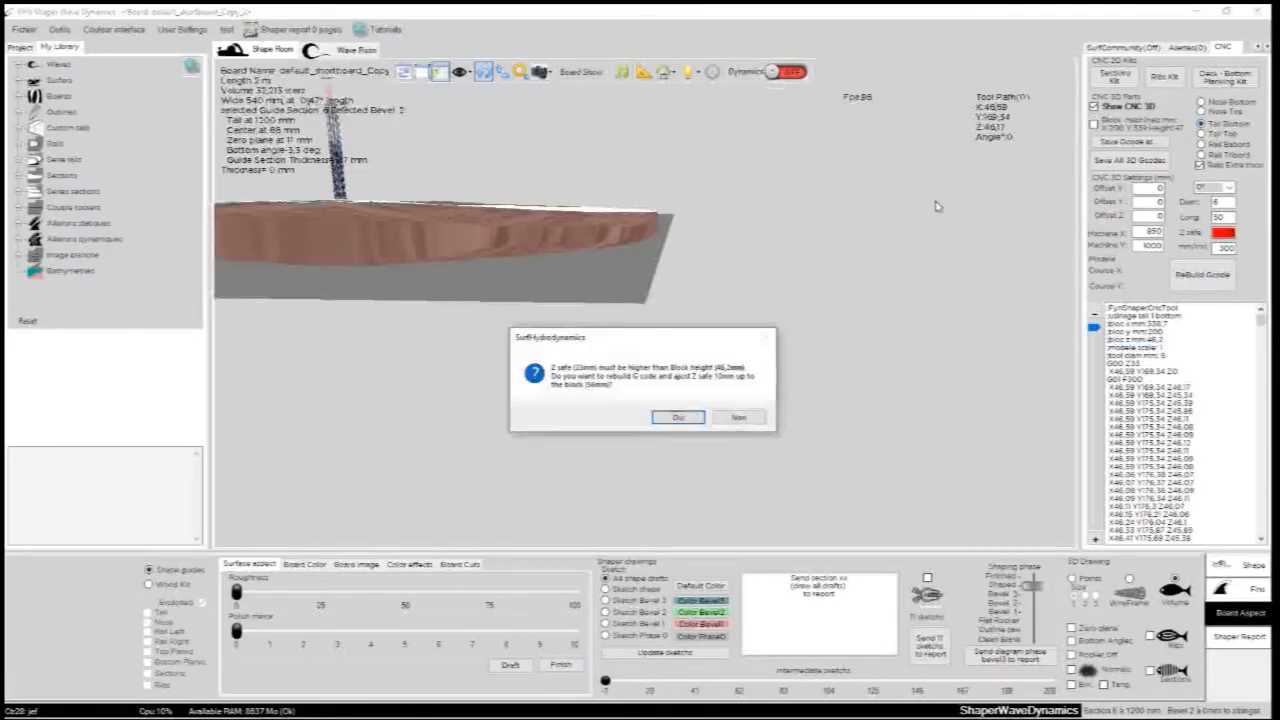
# - Accept rebuilding the Tail Bottom G-code with a 56 mm Z safe and advance the cutter partway along its toolpath
pyautogui.click(672, 417)
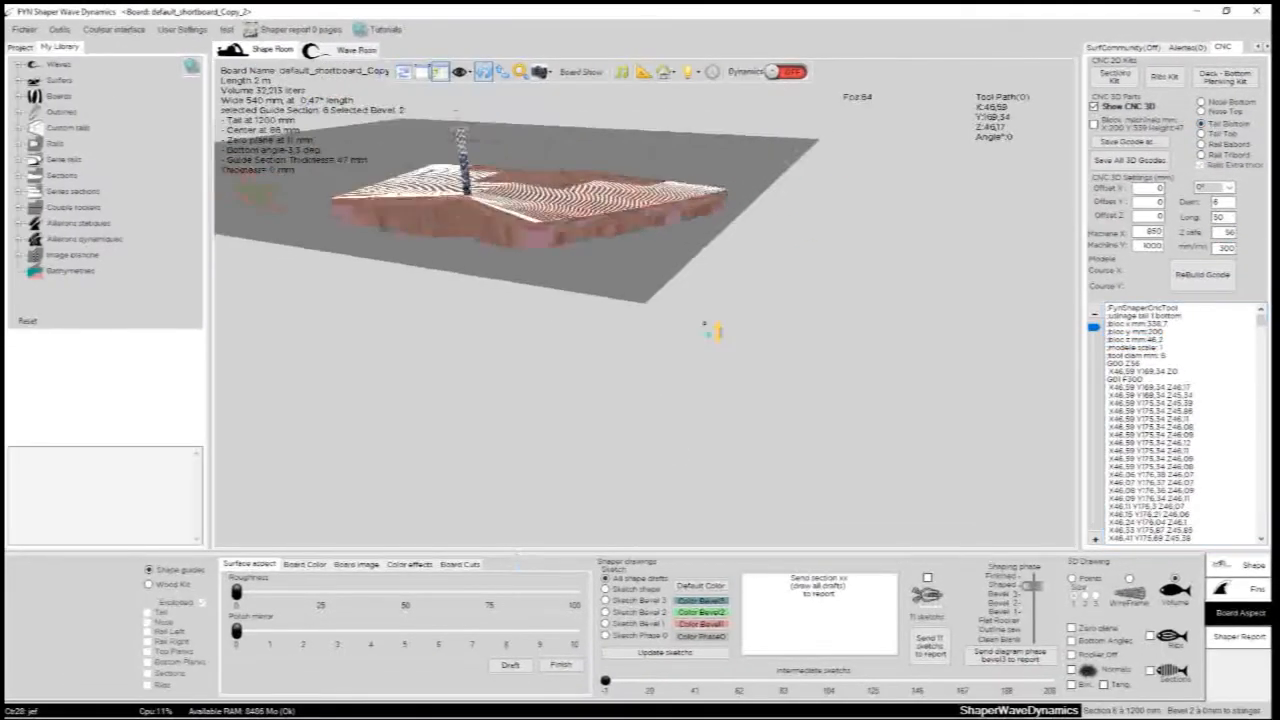
pyautogui.moveTo(1095, 336); pyautogui.dragTo(1094, 404)
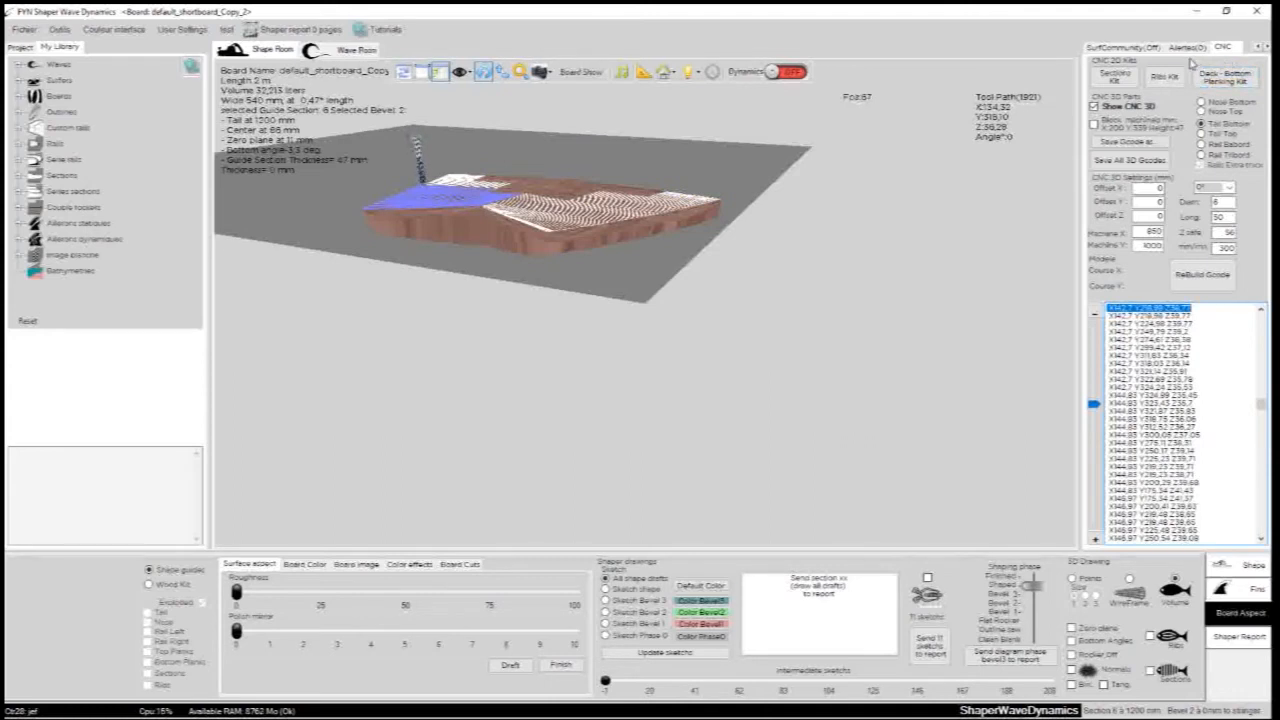
# - Build the 2D sections kit G-code with the default machine parameters and close its window
pyautogui.click(1118, 80)
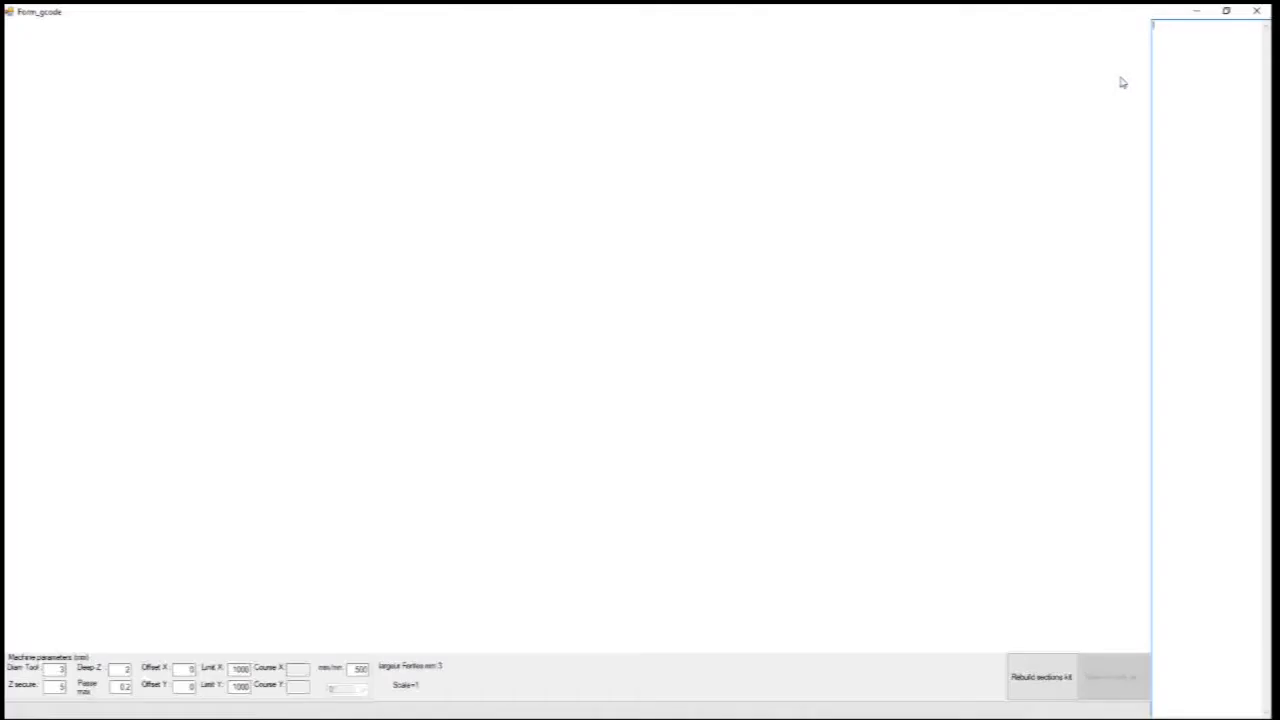
pyautogui.click(1040, 680)
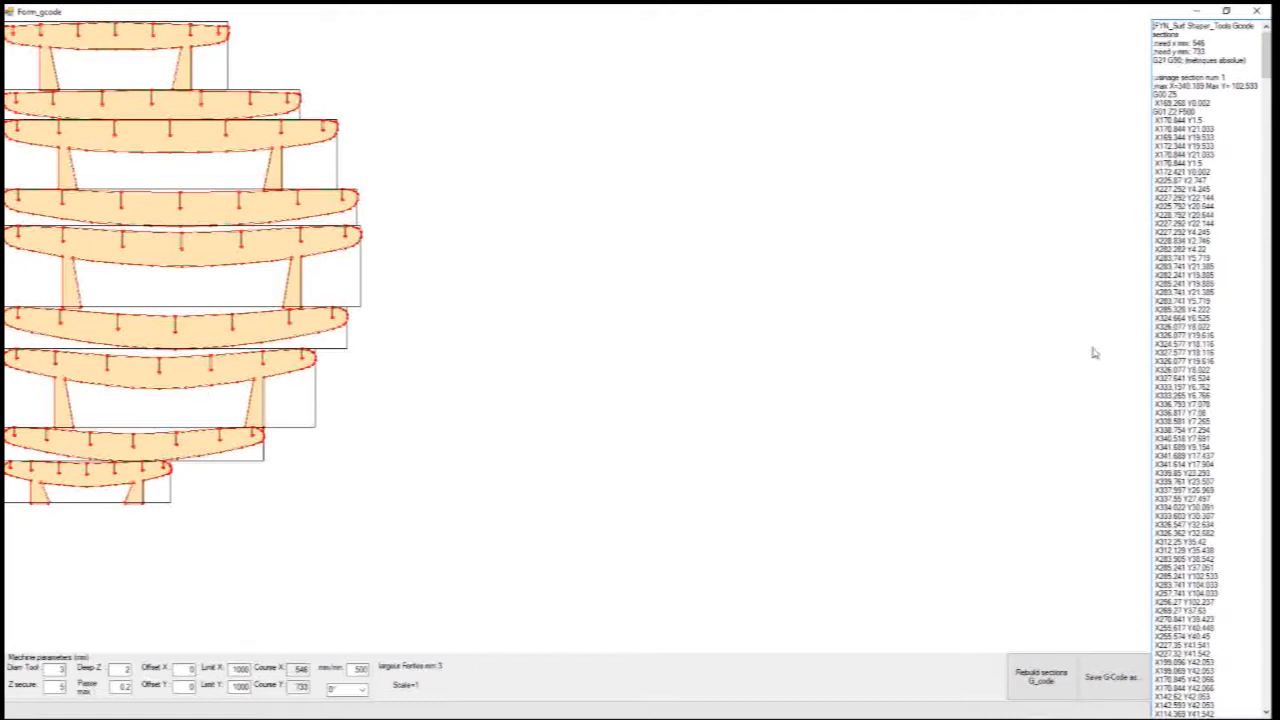
pyautogui.click(1257, 10)
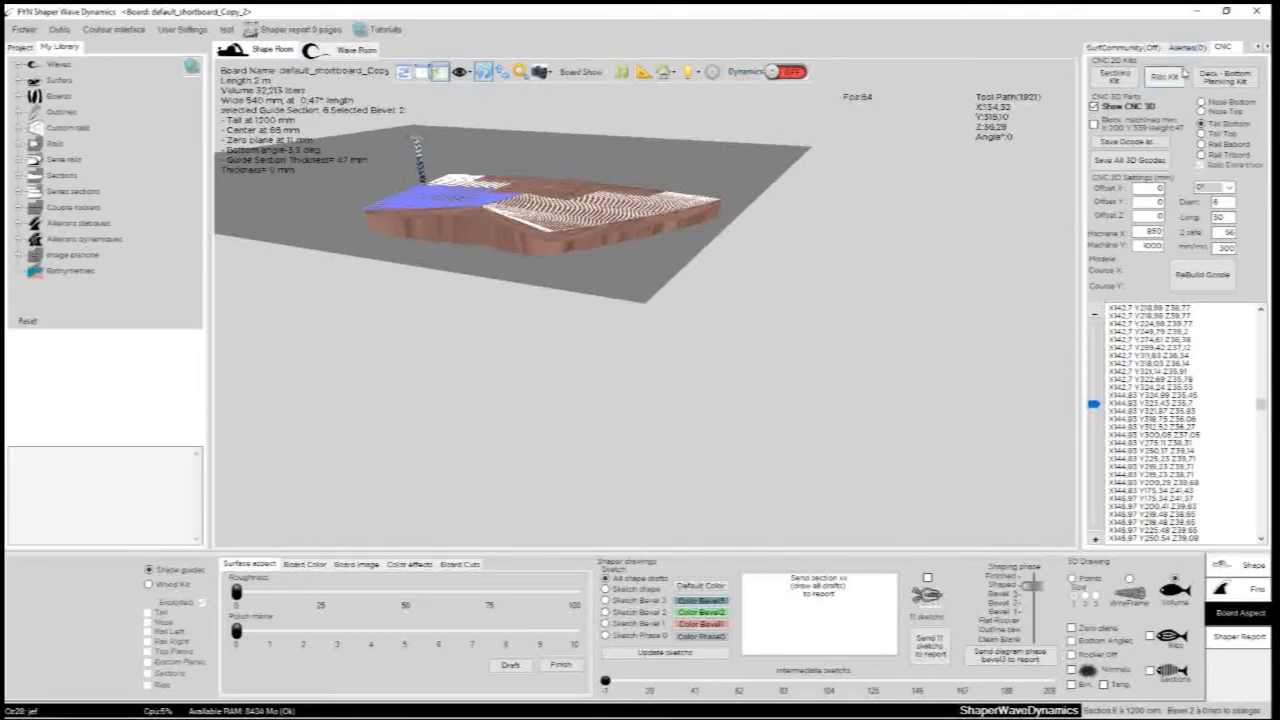
# - Hide the CNC 3D display and show the board as a wood kit with tail, nose, rails, planks, sections and ribs
pyautogui.click(1104, 112)
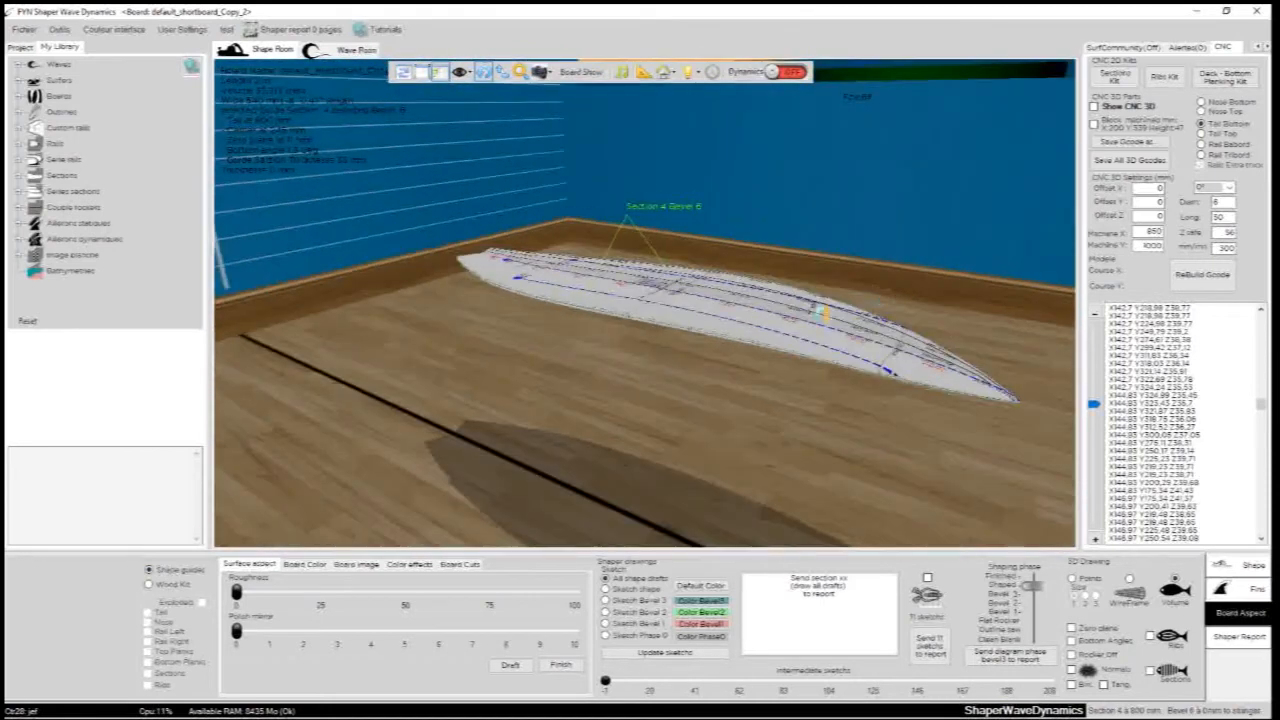
pyautogui.click(149, 584)
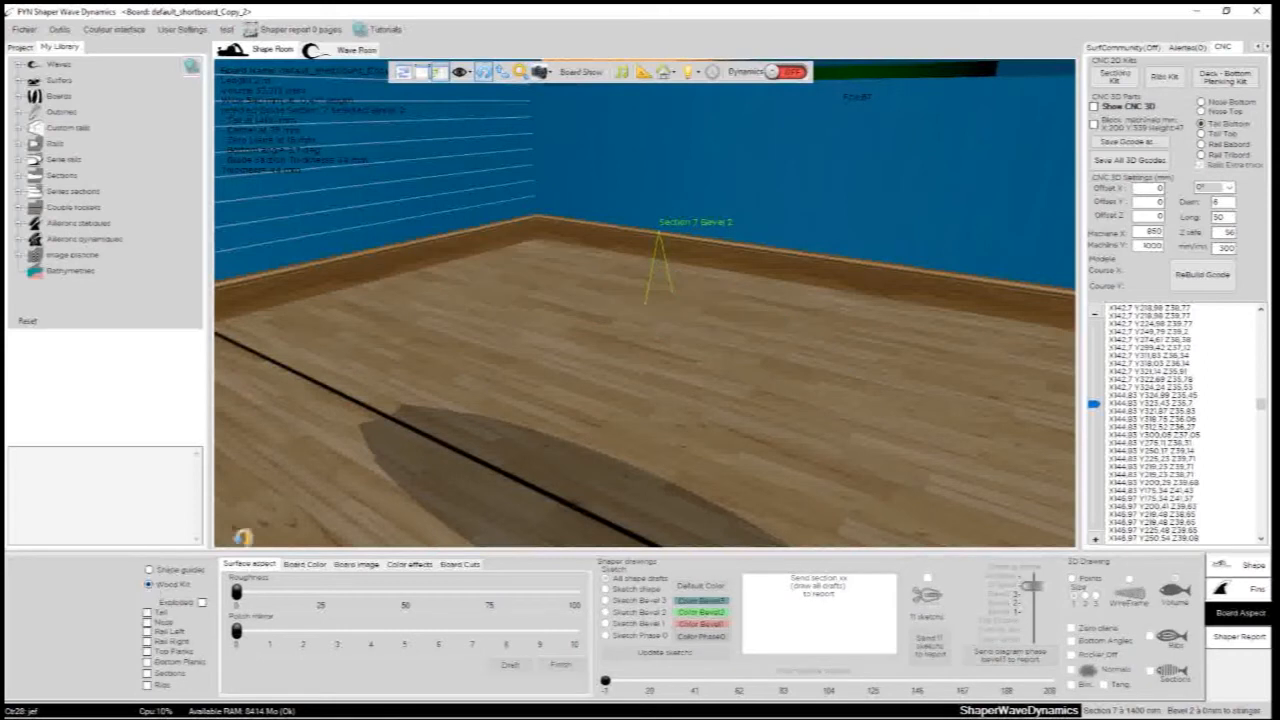
pyautogui.click(148, 612)
pyautogui.click(148, 622)
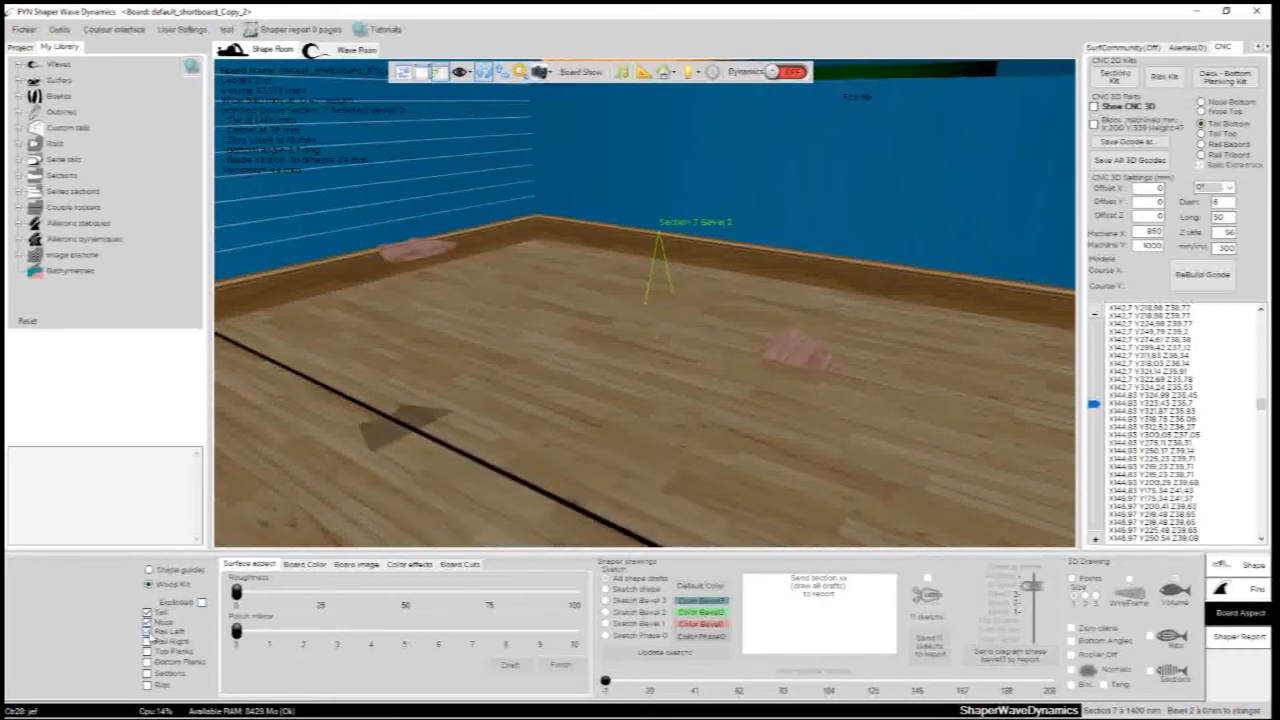
pyautogui.click(148, 641)
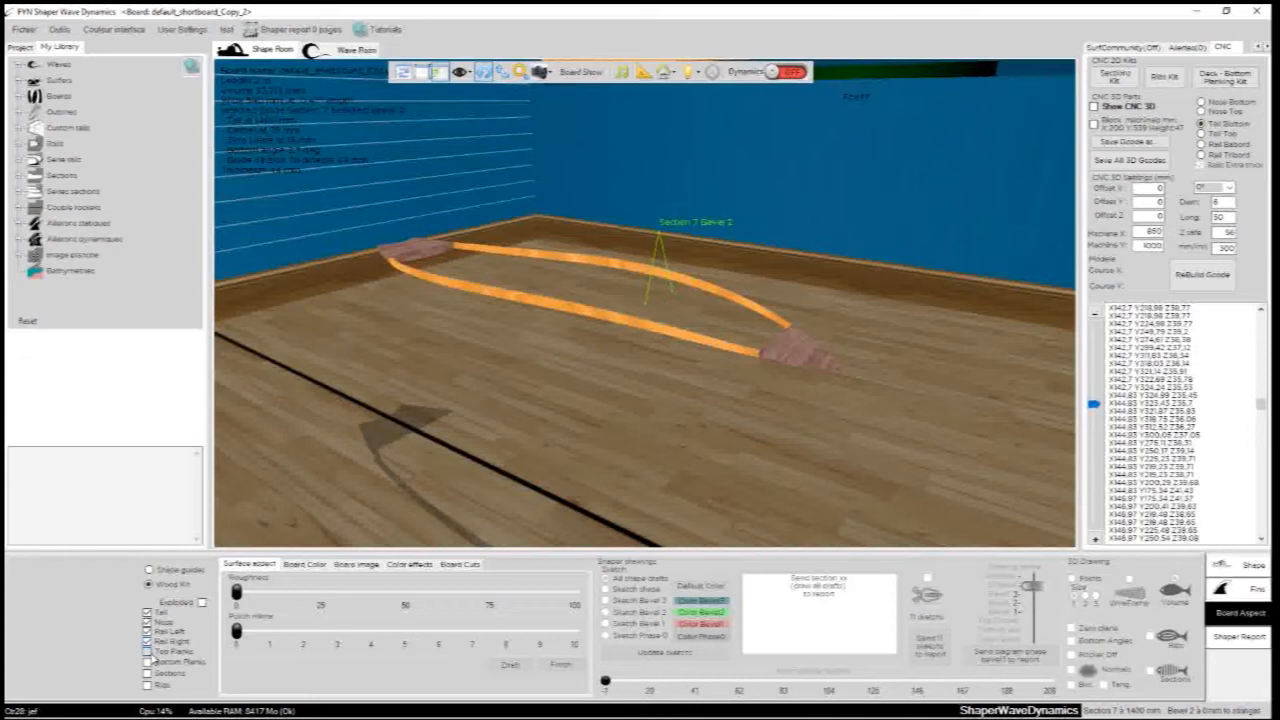
pyautogui.click(149, 652)
pyautogui.click(148, 662)
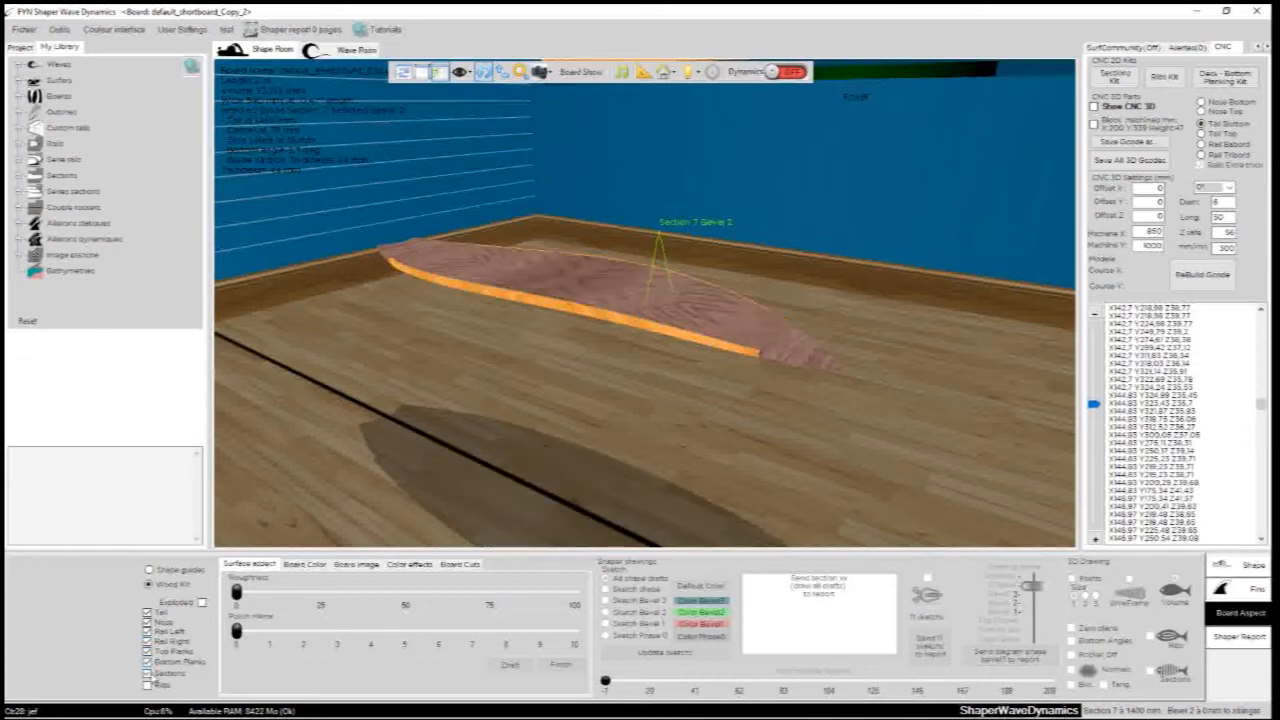
# - Show the wood kit exploded and turn it to view its parts from the end
pyautogui.click(202, 605)
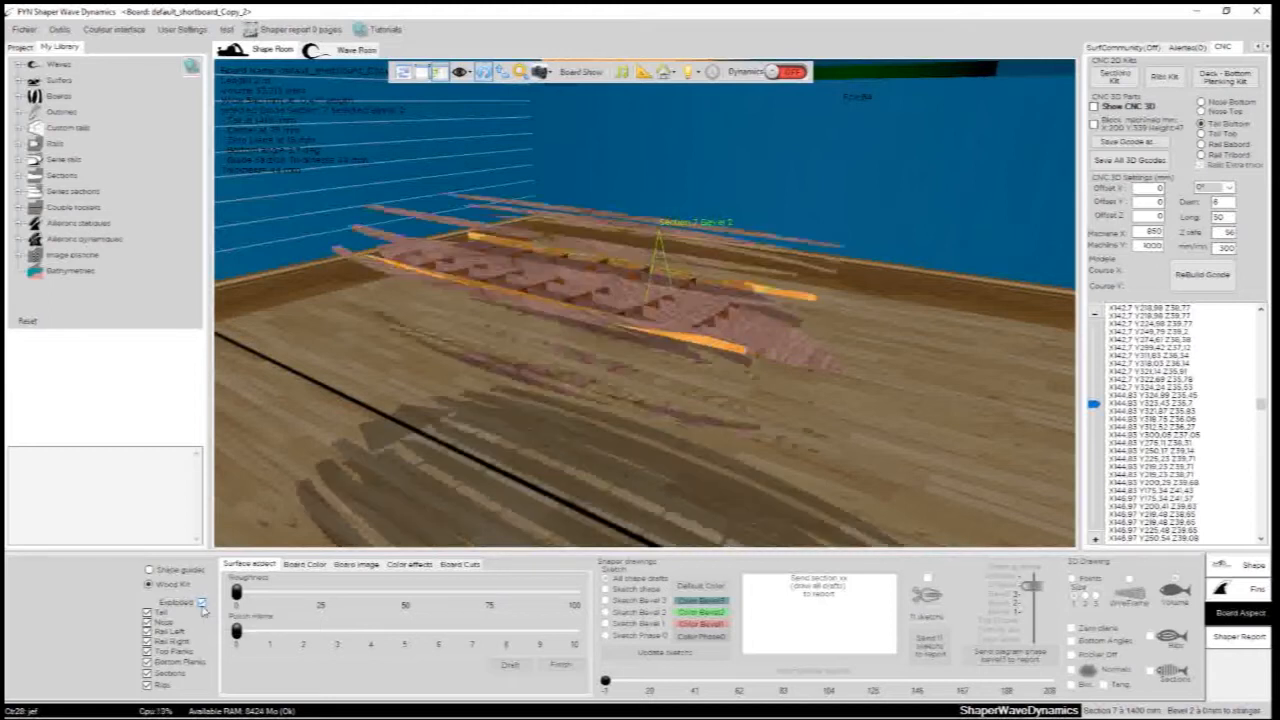
pyautogui.moveTo(427, 367); pyautogui.dragTo(887, 346)
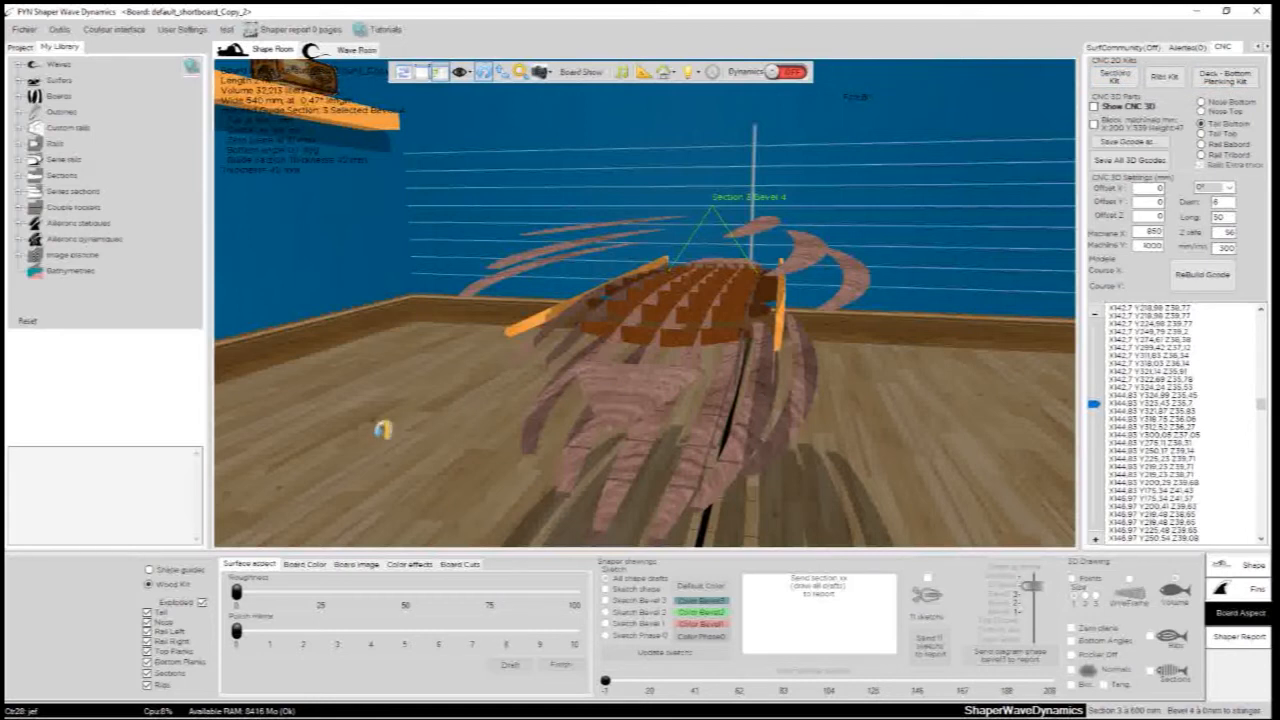
pyautogui.moveTo(371, 429); pyautogui.dragTo(609, 414)
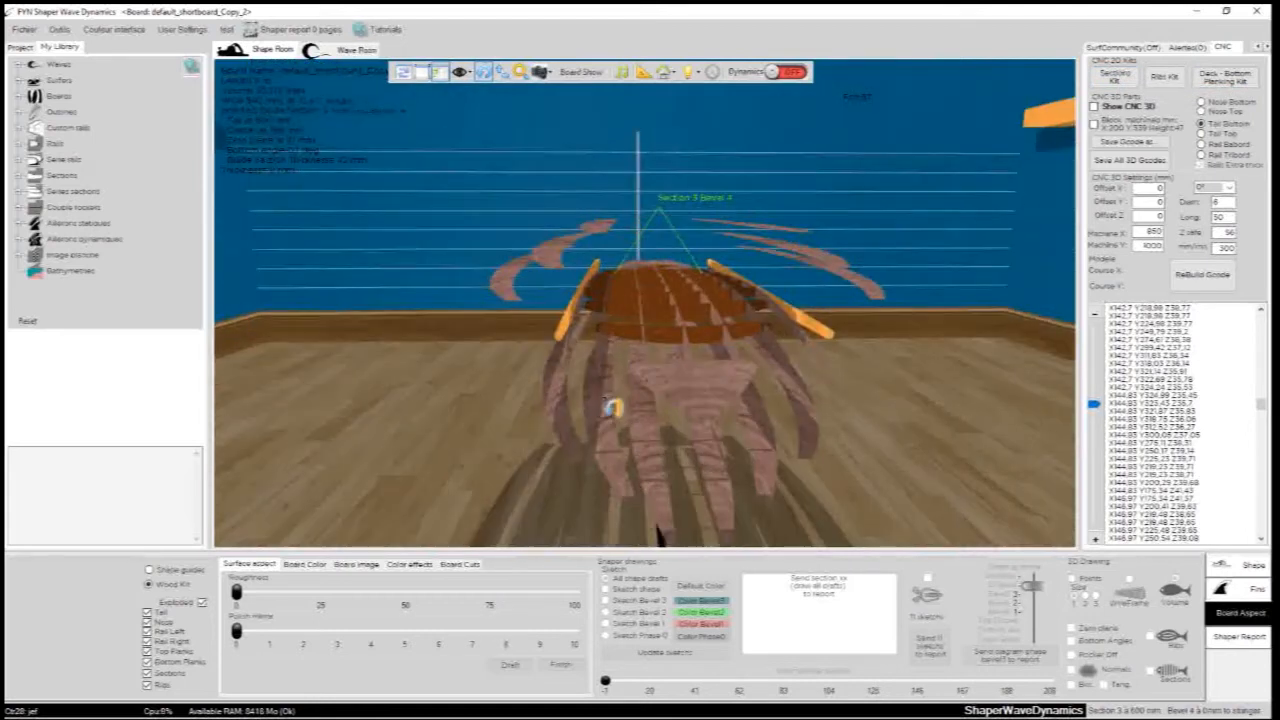
# - Show the list of STL export options for the board and its parts, and close it without exporting
pyautogui.click(22, 30)
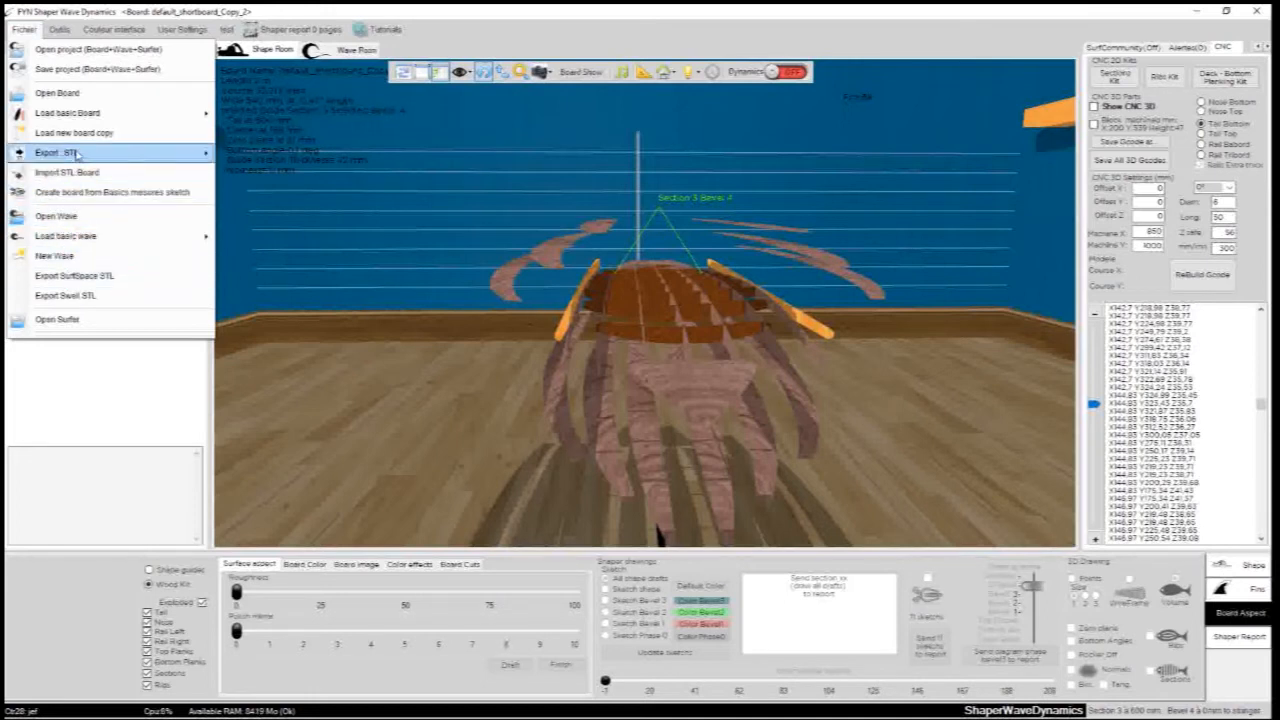
pyautogui.moveTo(80, 153)
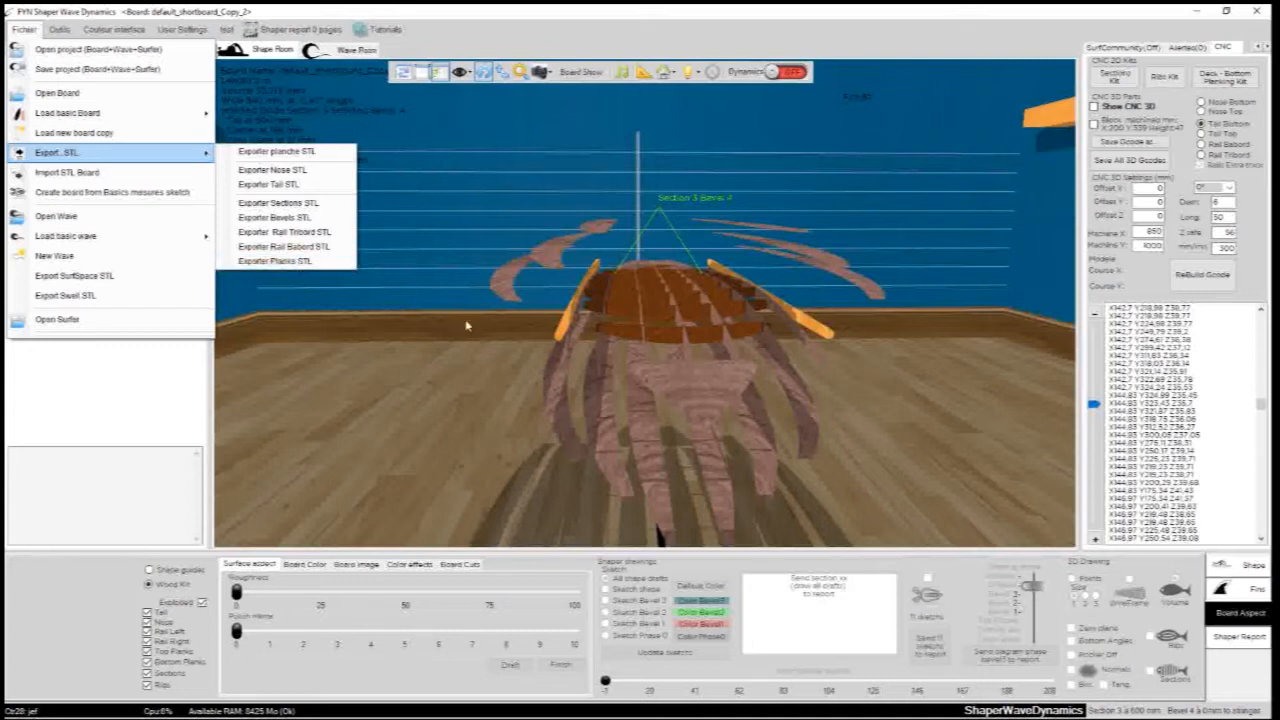
pyautogui.click(477, 343)
# - Return the board display to shape guides, turn the board, and set the shaping phase to Finished
pyautogui.click(157, 573)
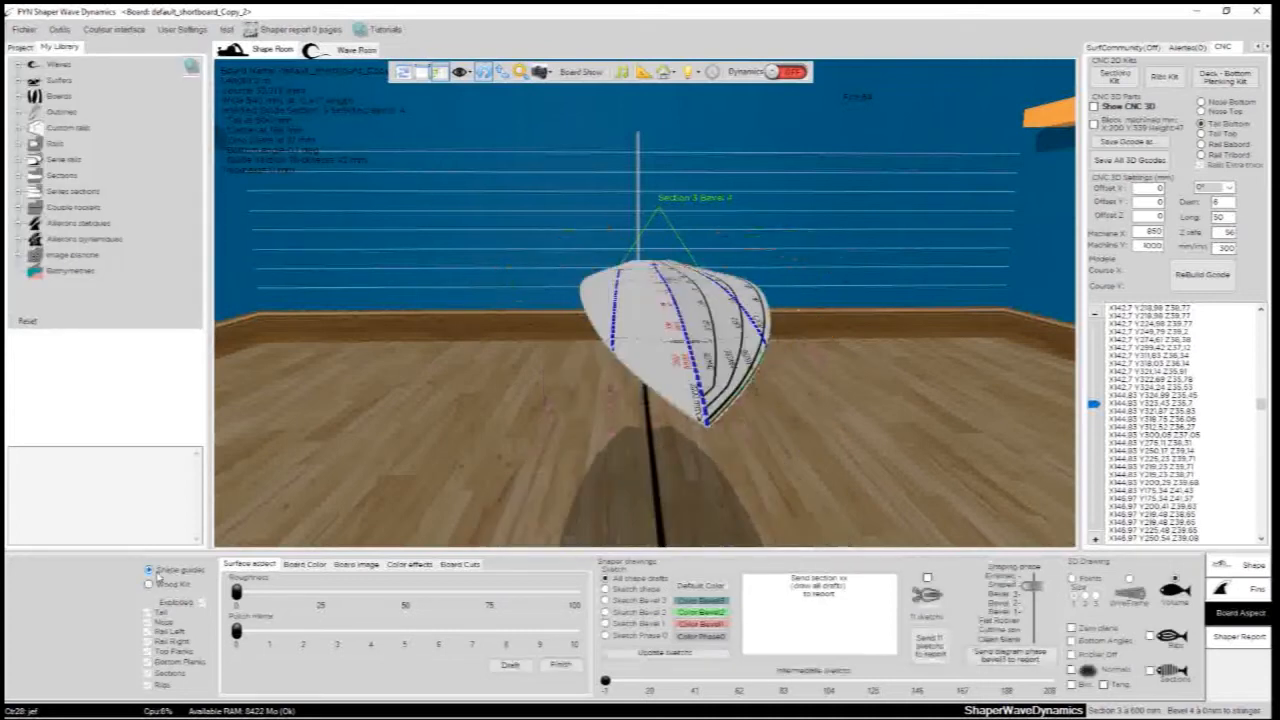
pyautogui.moveTo(797, 335); pyautogui.dragTo(475, 332)
pyautogui.moveTo(796, 308); pyautogui.dragTo(780, 429)
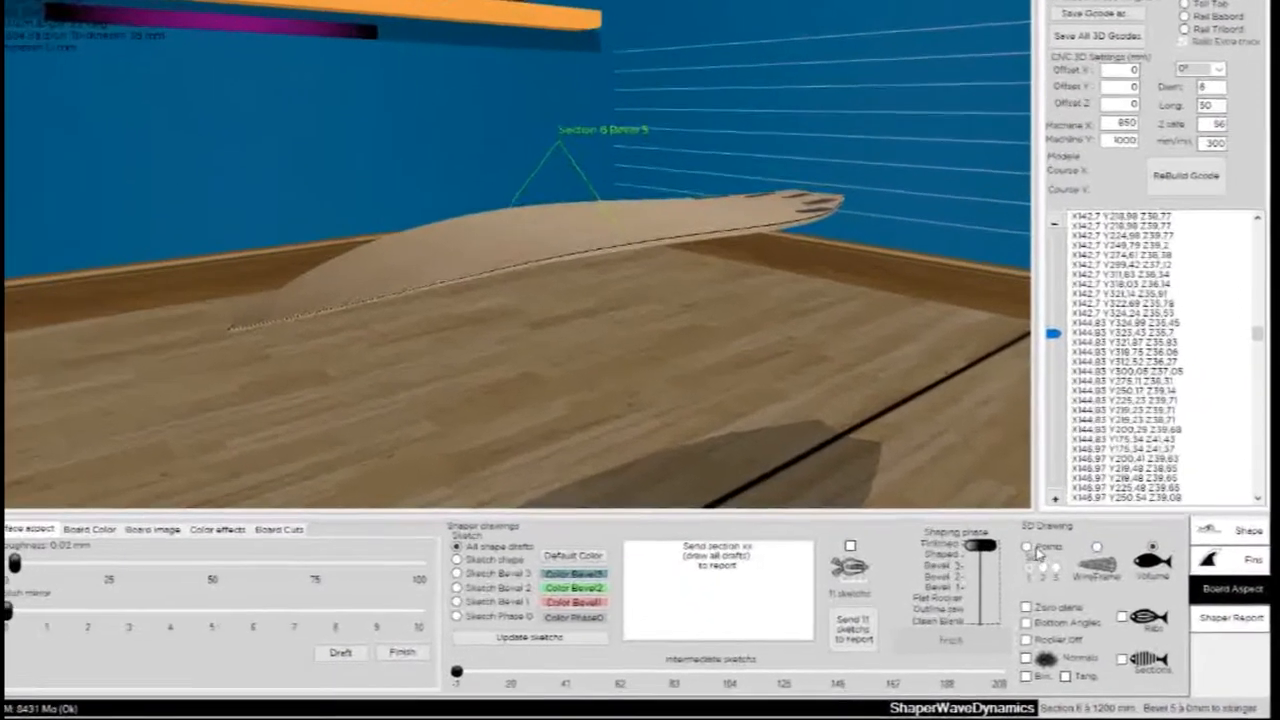
# - Compare the board's 3D drawing modes: points at sizes 3 and 1, wireframe, and volume
pyautogui.click(1072, 578)
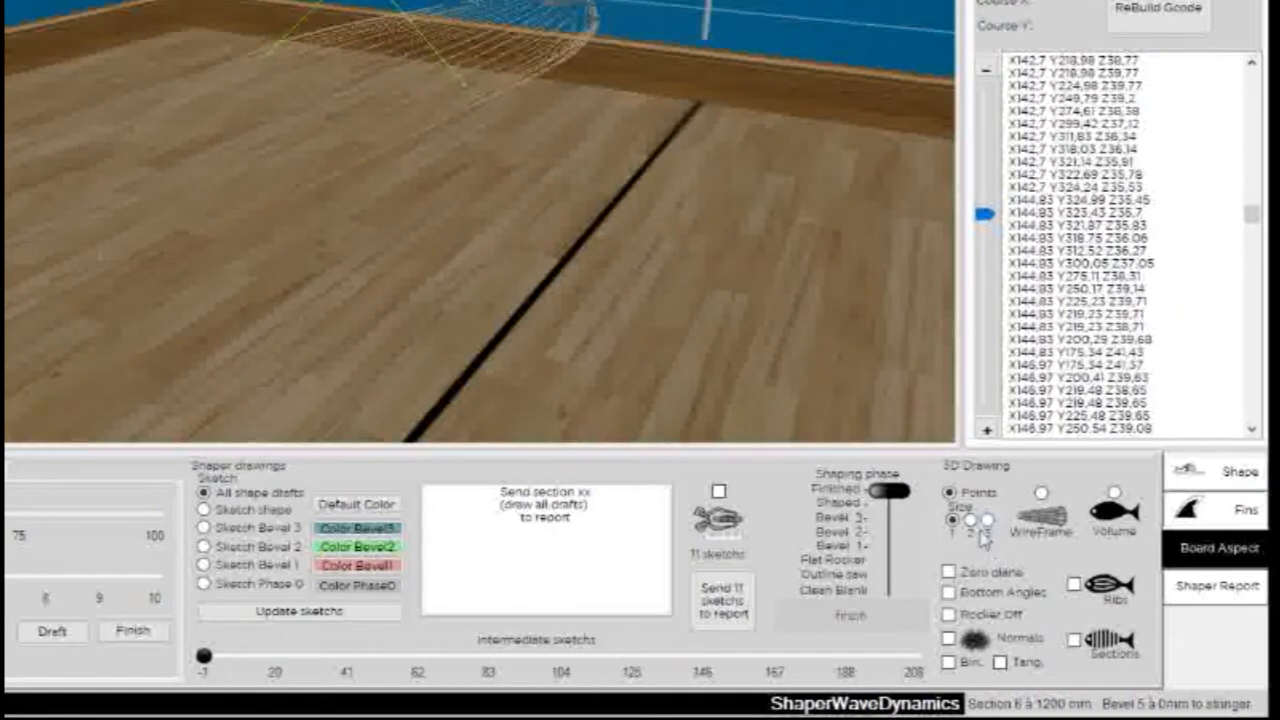
pyautogui.click(986, 520)
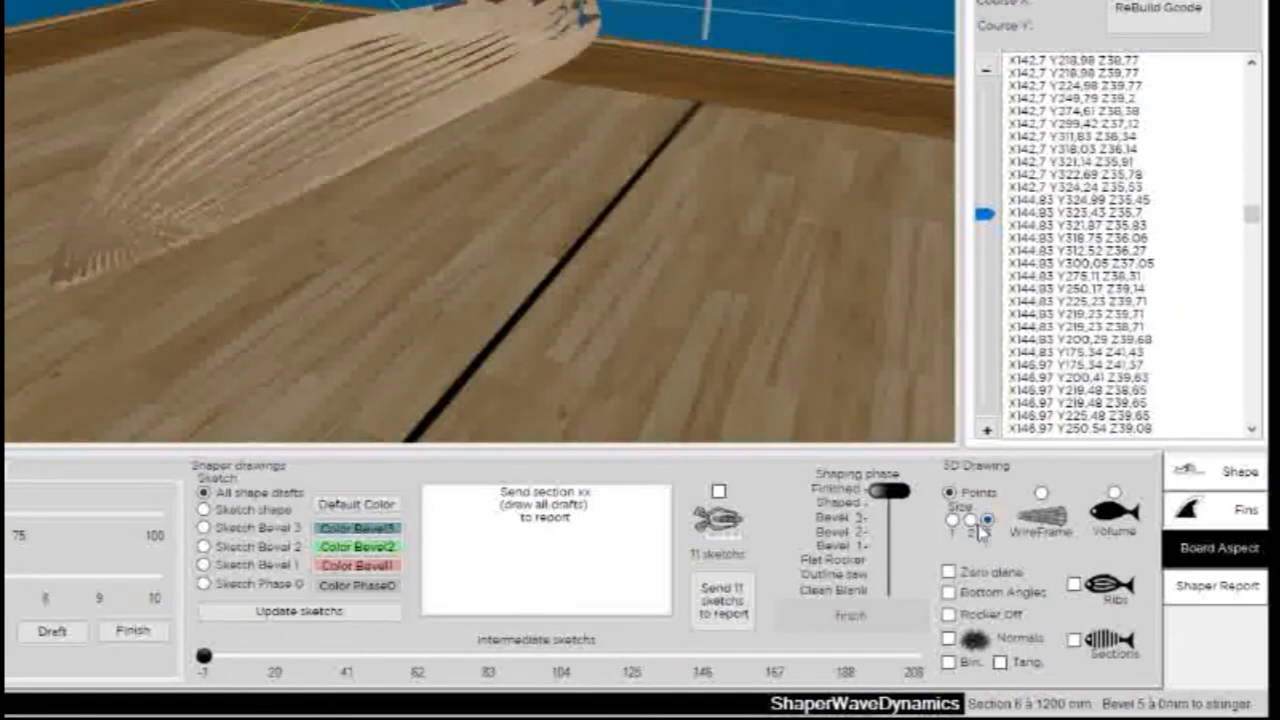
pyautogui.click(954, 521)
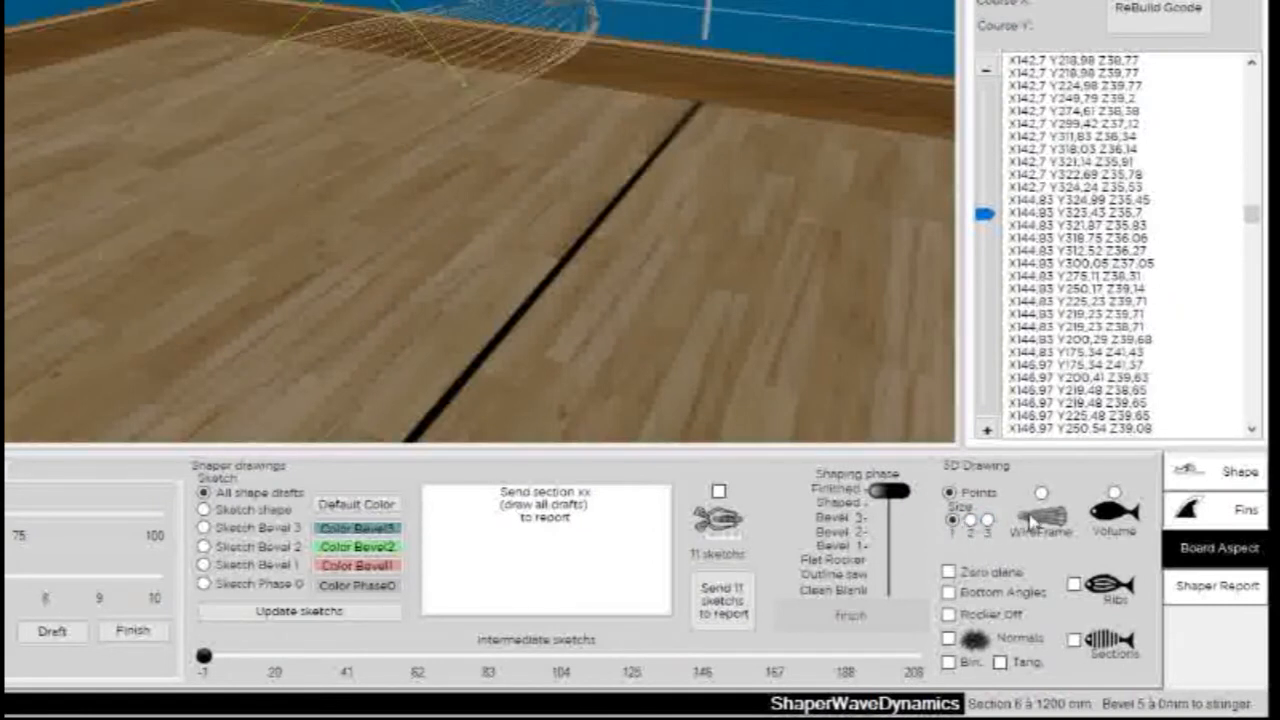
pyautogui.click(1042, 495)
pyautogui.moveTo(470, 115)
pyautogui.mouseDown()
pyautogui.moveTo(391, 163)
pyautogui.moveTo(300, 290)
pyautogui.mouseUp()
pyautogui.click(1115, 494)
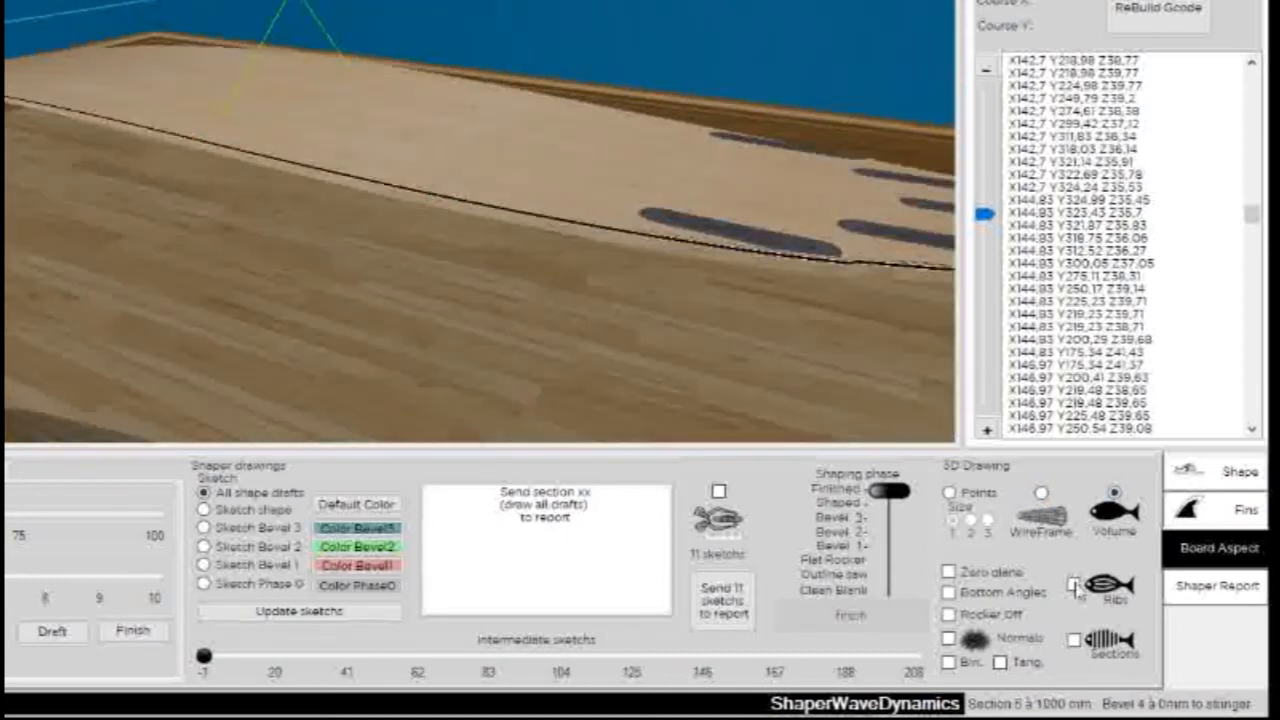
# - Draw the board as points and inspect its internal structure with ribs alone and with sections and ribs together
pyautogui.click(963, 496)
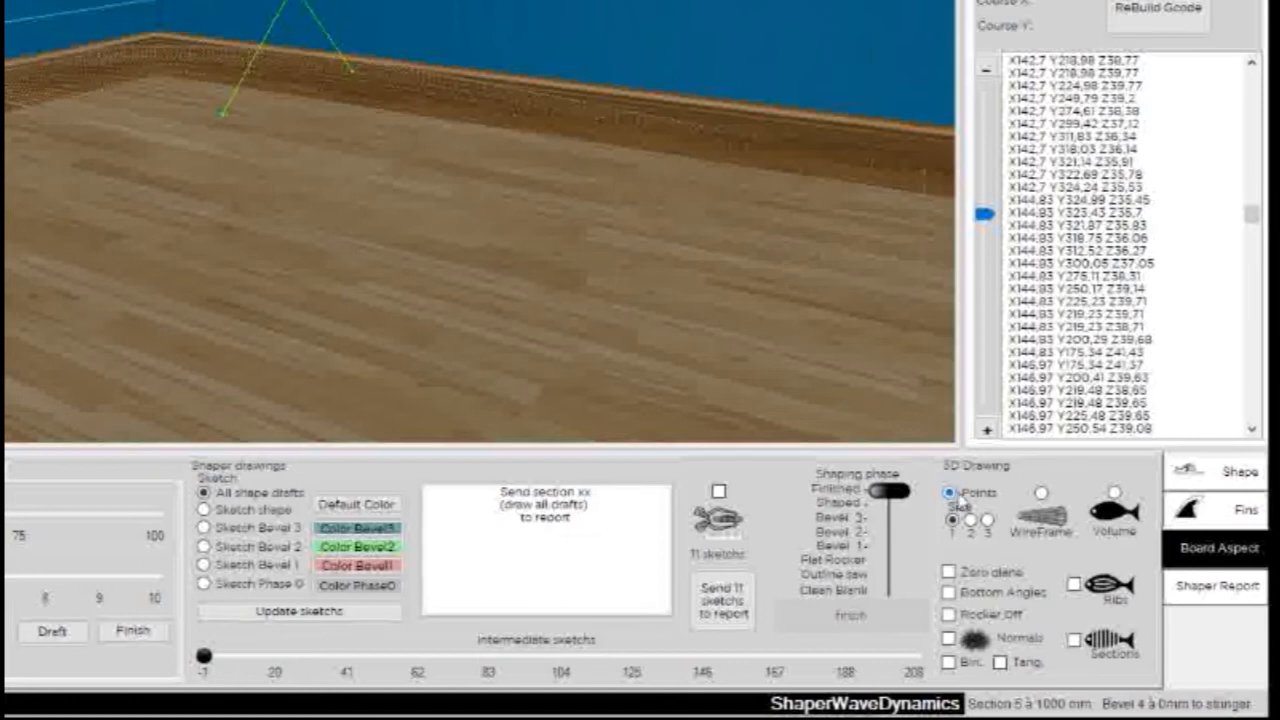
pyautogui.click(1074, 585)
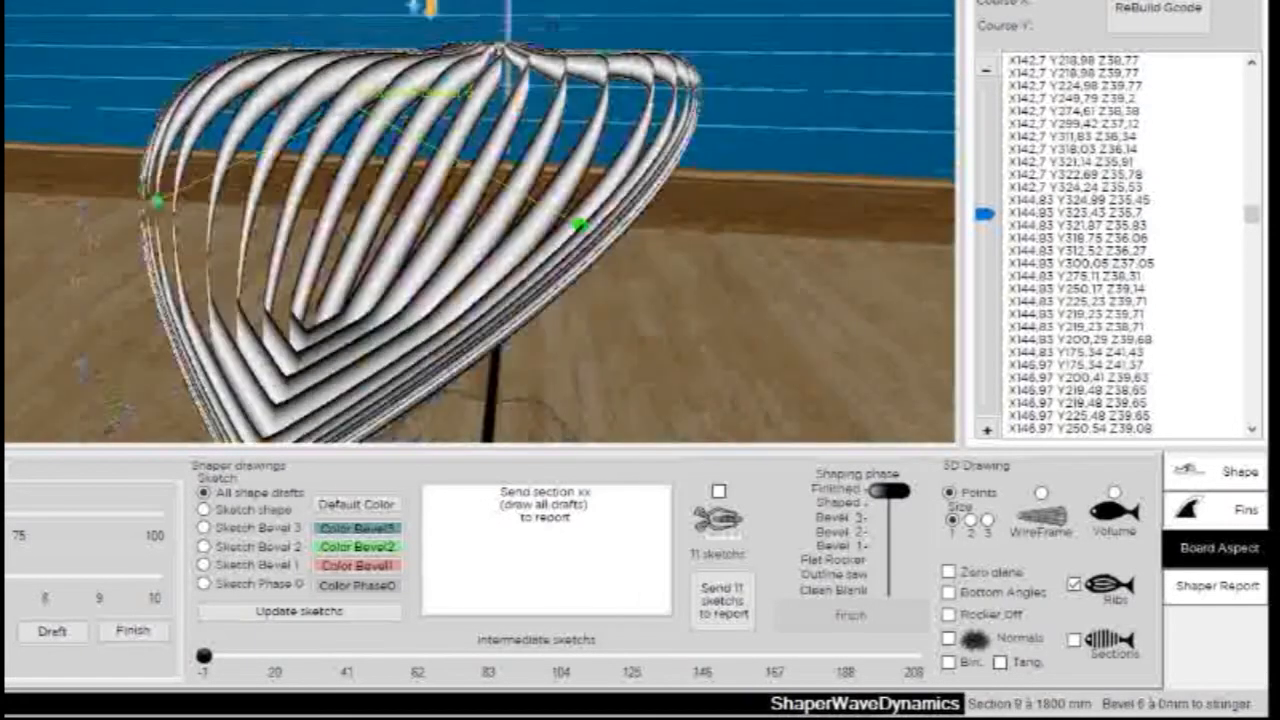
pyautogui.click(1076, 586)
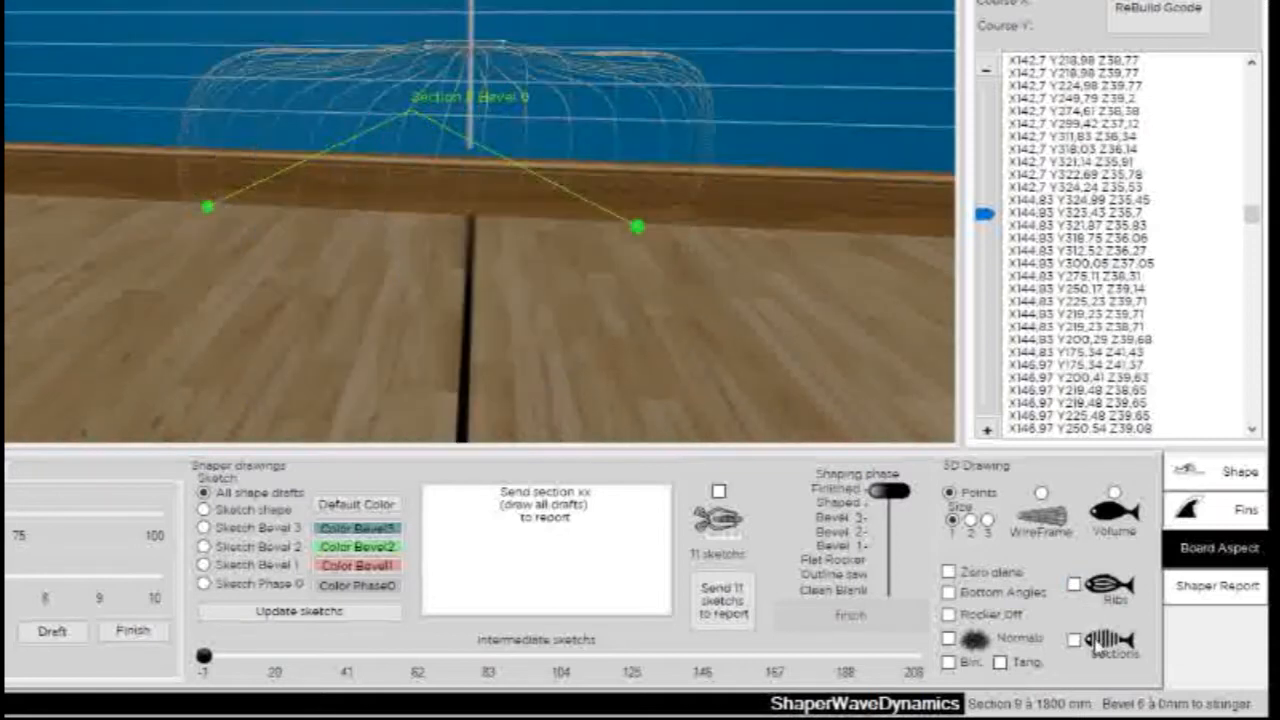
pyautogui.click(1095, 648)
pyautogui.click(1075, 585)
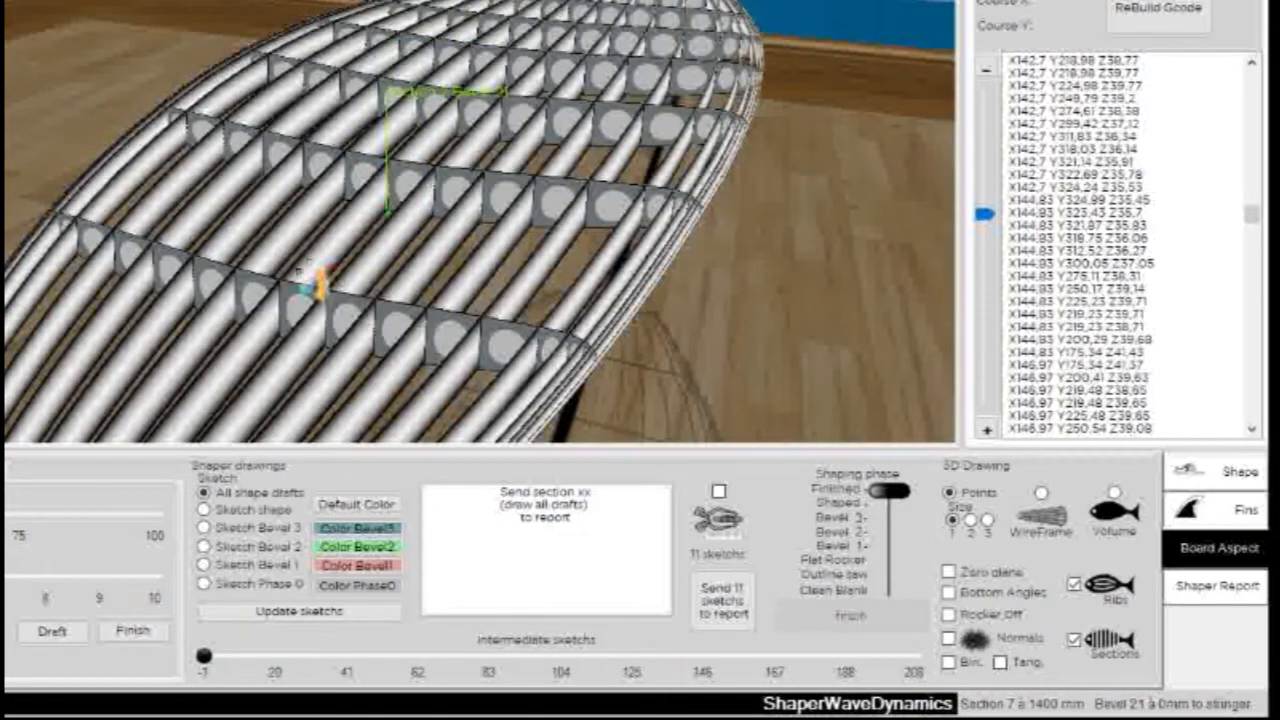
pyautogui.moveTo(725, 261); pyautogui.dragTo(955, 432)
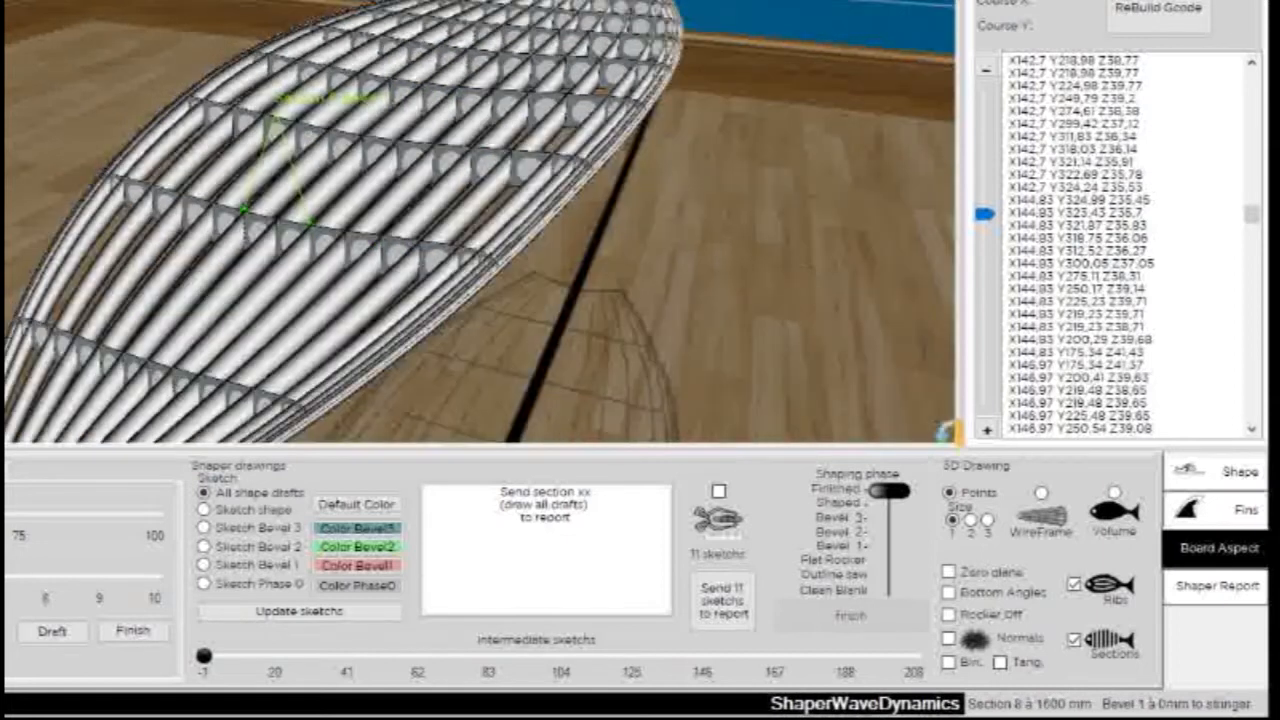
# - Restore the volume drawing of the board and hide its ribs and sections
pyautogui.click(1114, 494)
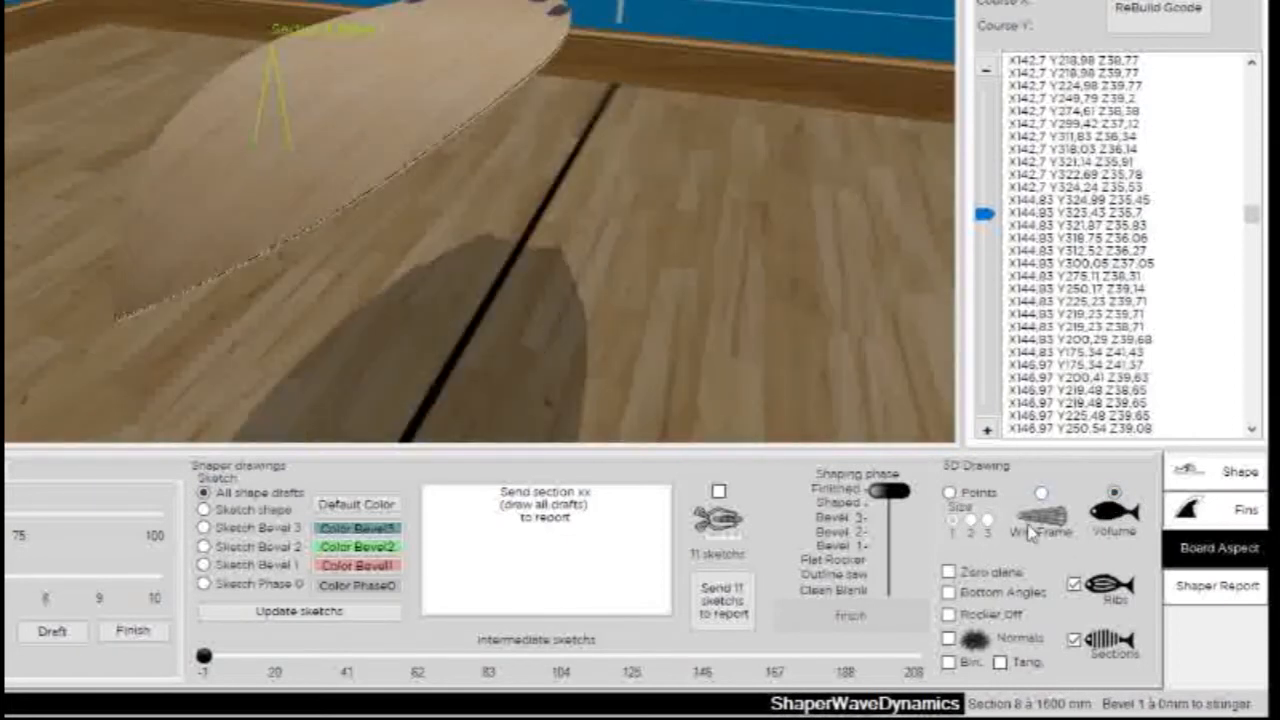
pyautogui.click(1073, 639)
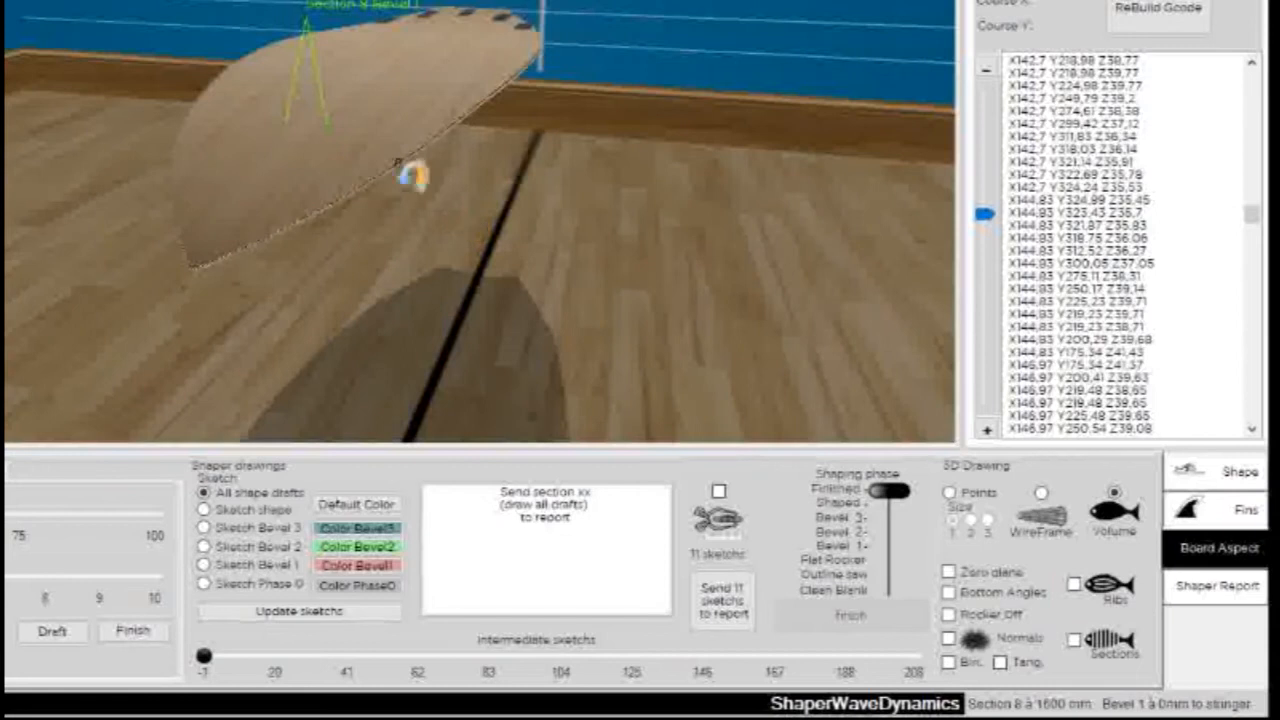
# - Move the shaping phase from Finished to Shaped and on to Bevel 3, inspecting the board's guide marks from several angles
pyautogui.moveTo(414, 171); pyautogui.dragTo(457, 277)
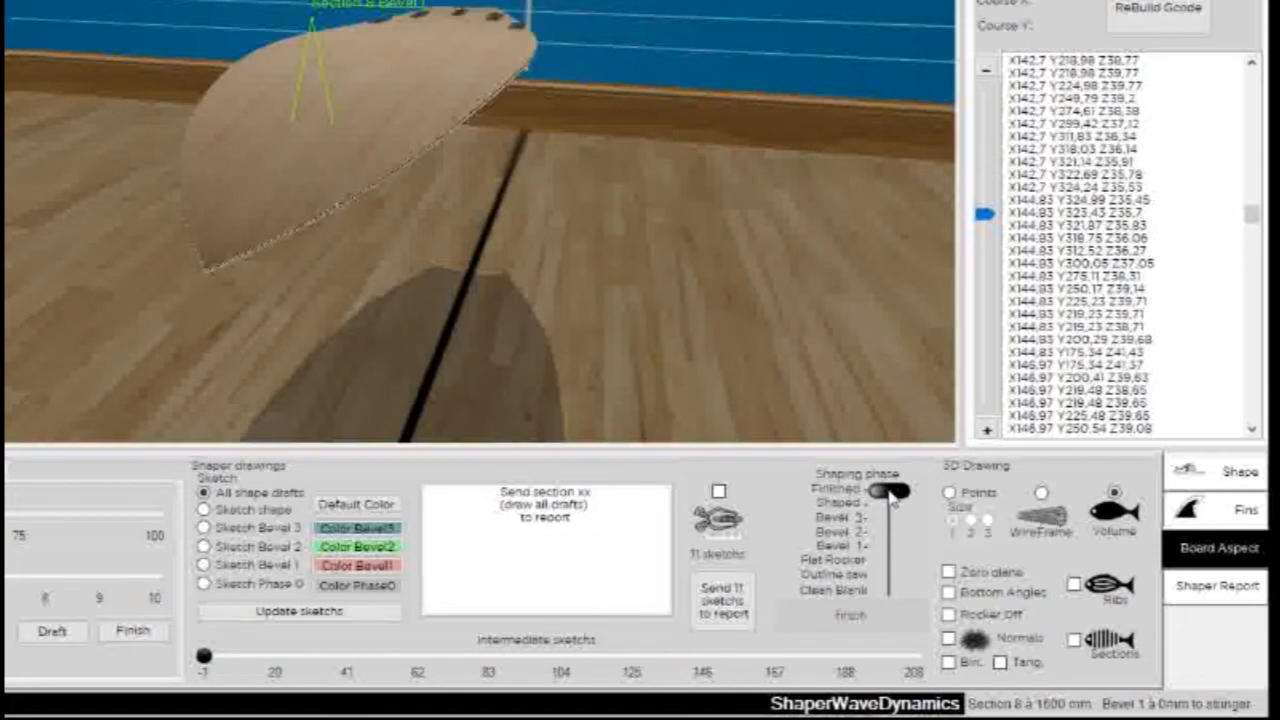
pyautogui.moveTo(890, 495); pyautogui.dragTo(892, 506)
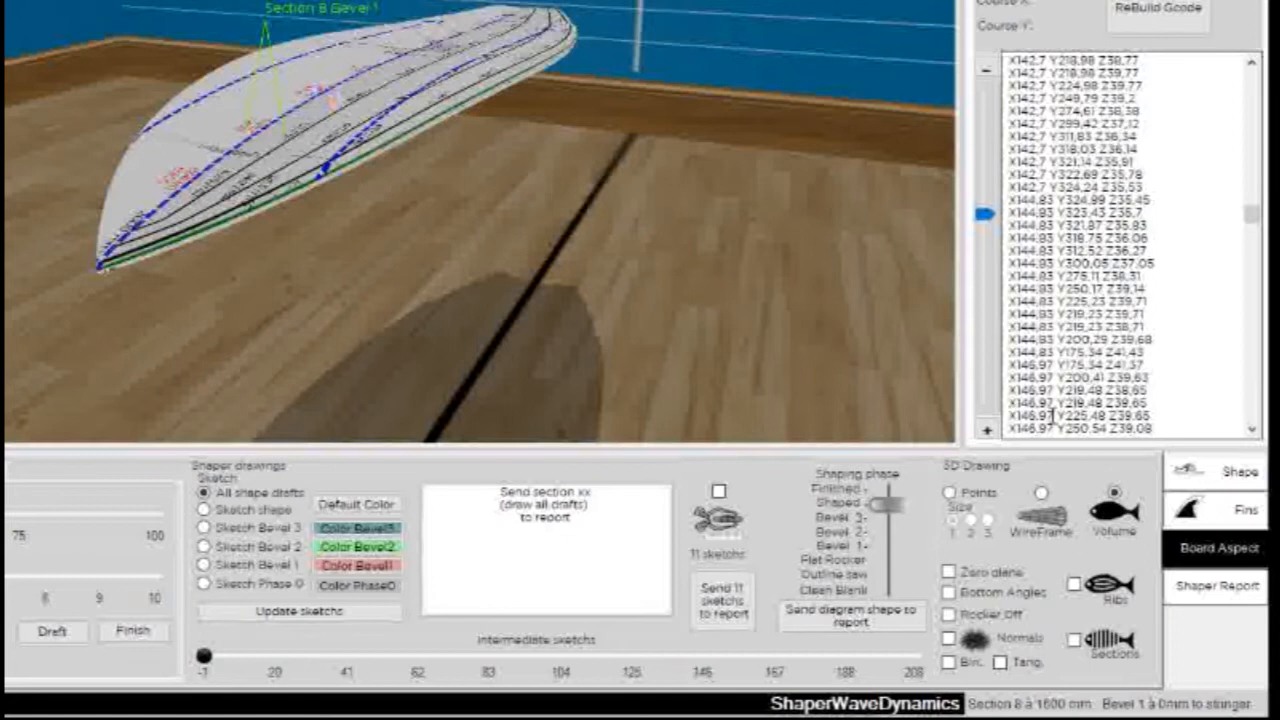
pyautogui.click(889, 518)
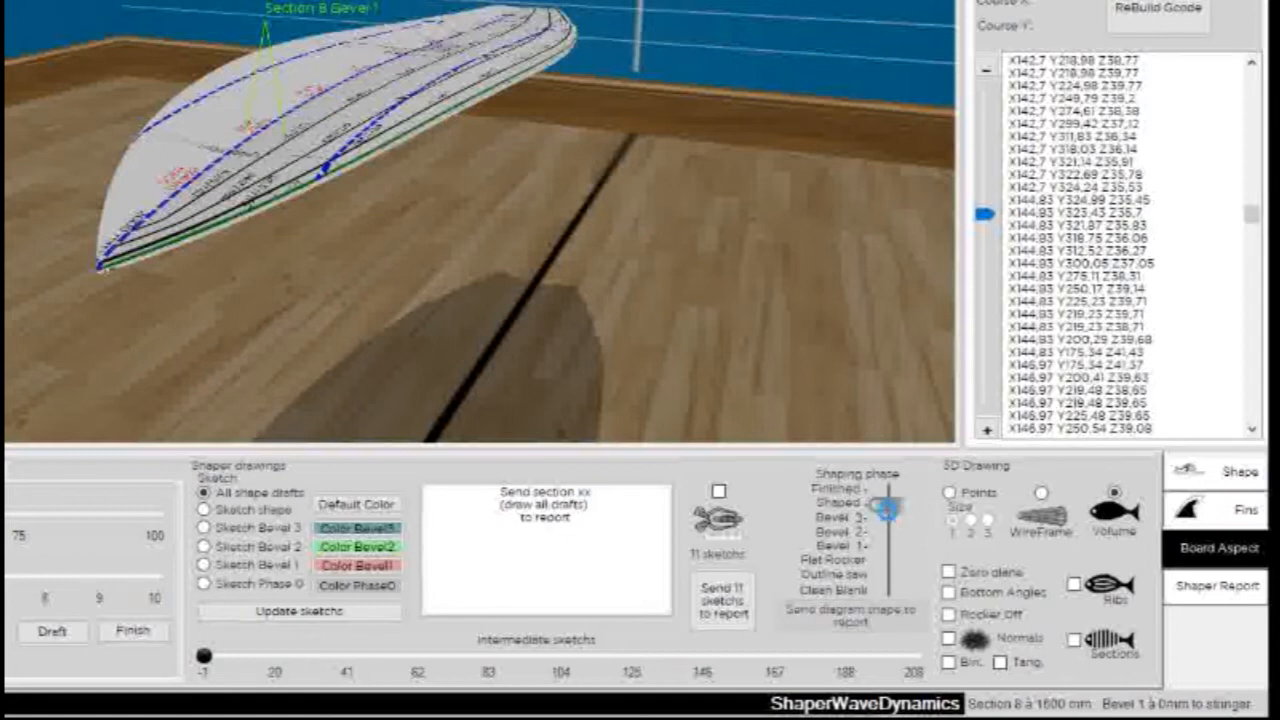
pyautogui.moveTo(597, 262); pyautogui.dragTo(514, 134)
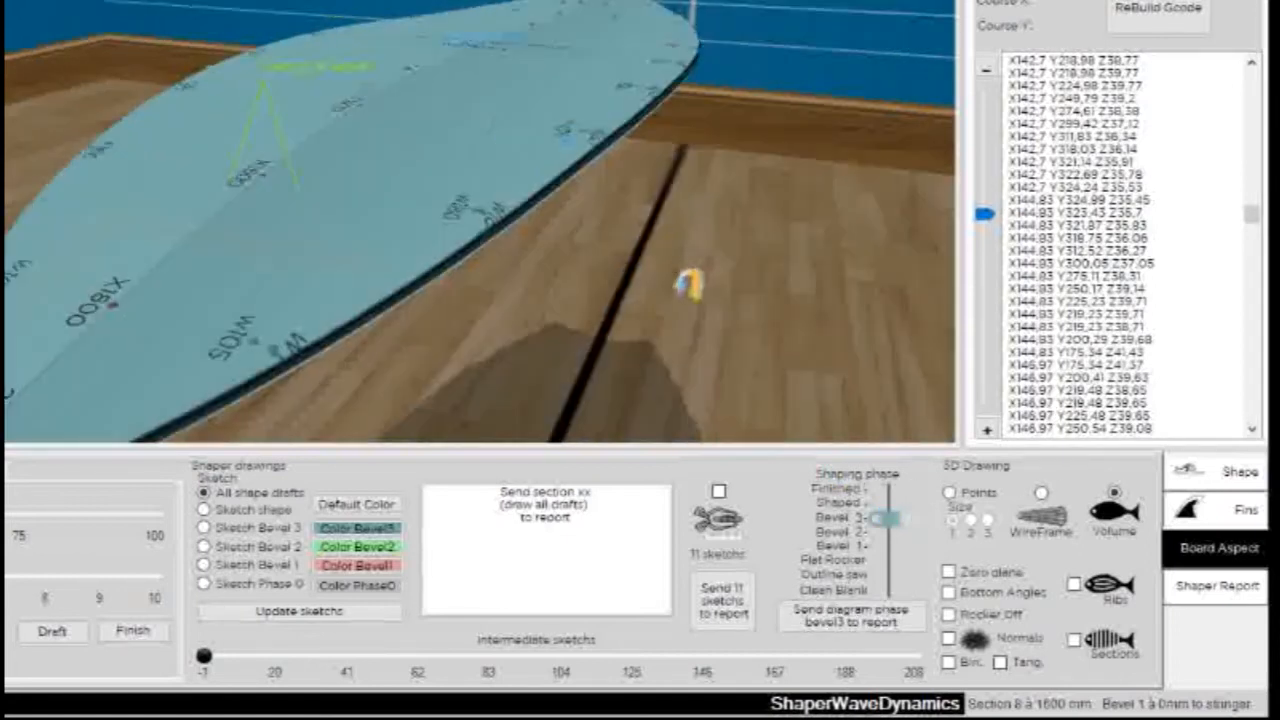
pyautogui.moveTo(686, 280); pyautogui.dragTo(640, 170)
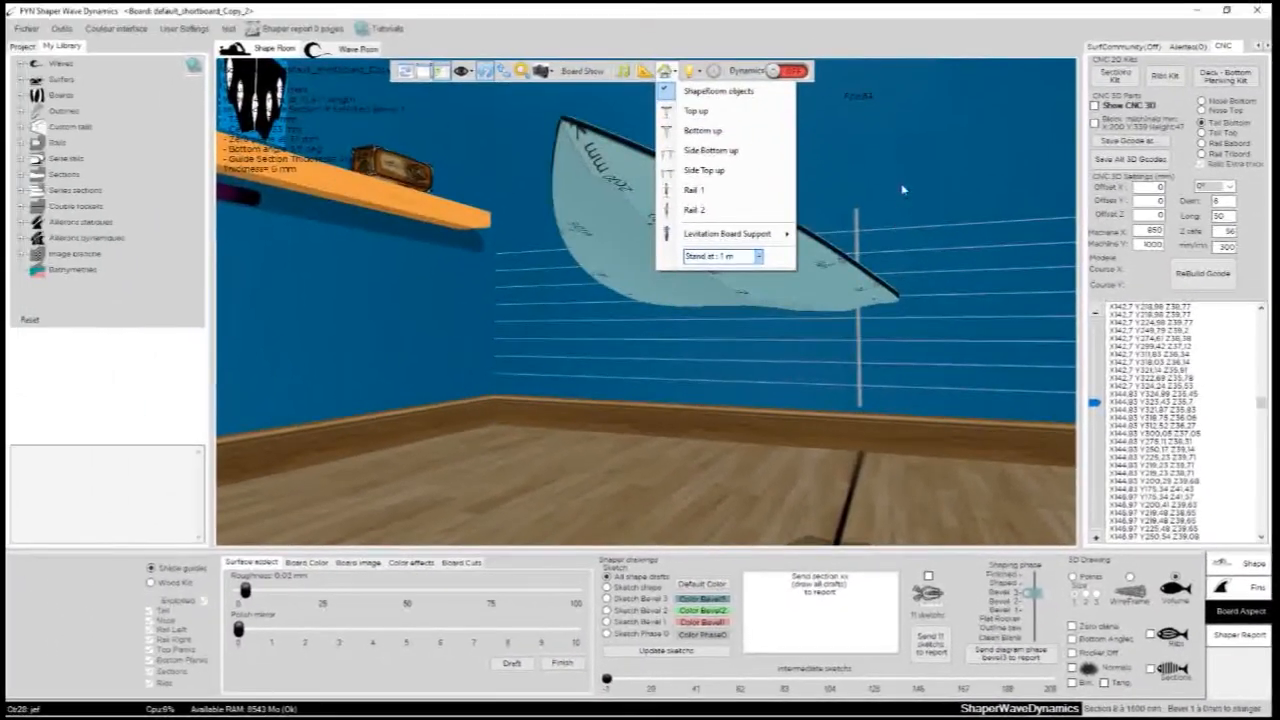
pyautogui.click(651, 97)
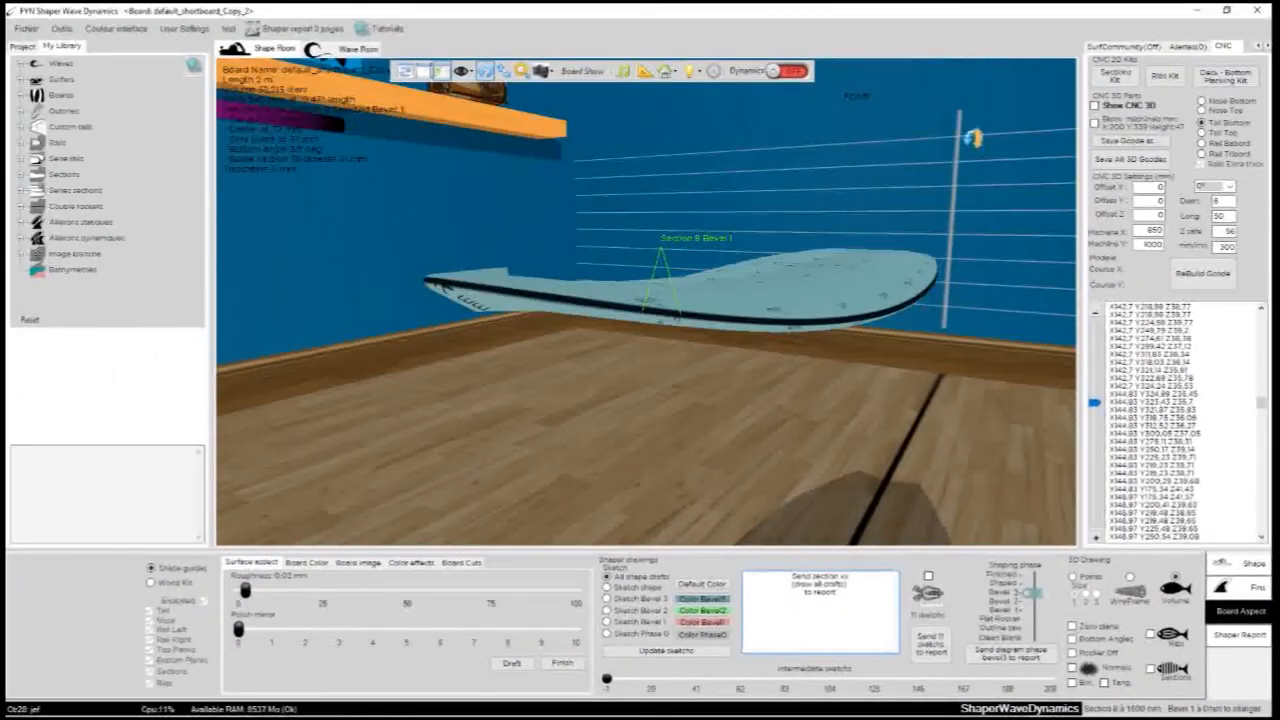
pyautogui.moveTo(964, 127); pyautogui.dragTo(863, 425)
# - Show the Bevel 2 and Bevel 1 shaping phases and view the Bevel 1 board from its tail
pyautogui.moveTo(1034, 593); pyautogui.dragTo(1037, 603)
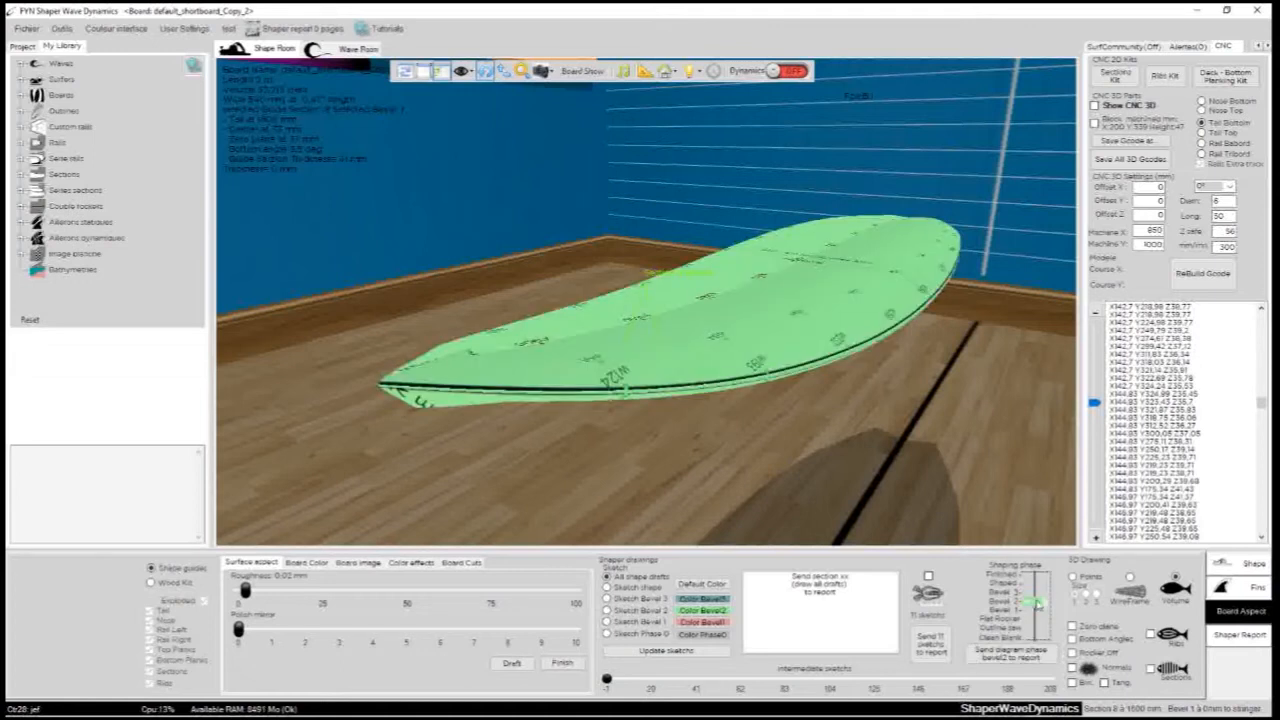
pyautogui.click(1038, 613)
pyautogui.moveTo(600, 270); pyautogui.dragTo(276, 280)
pyautogui.moveTo(812, 297); pyautogui.dragTo(973, 527)
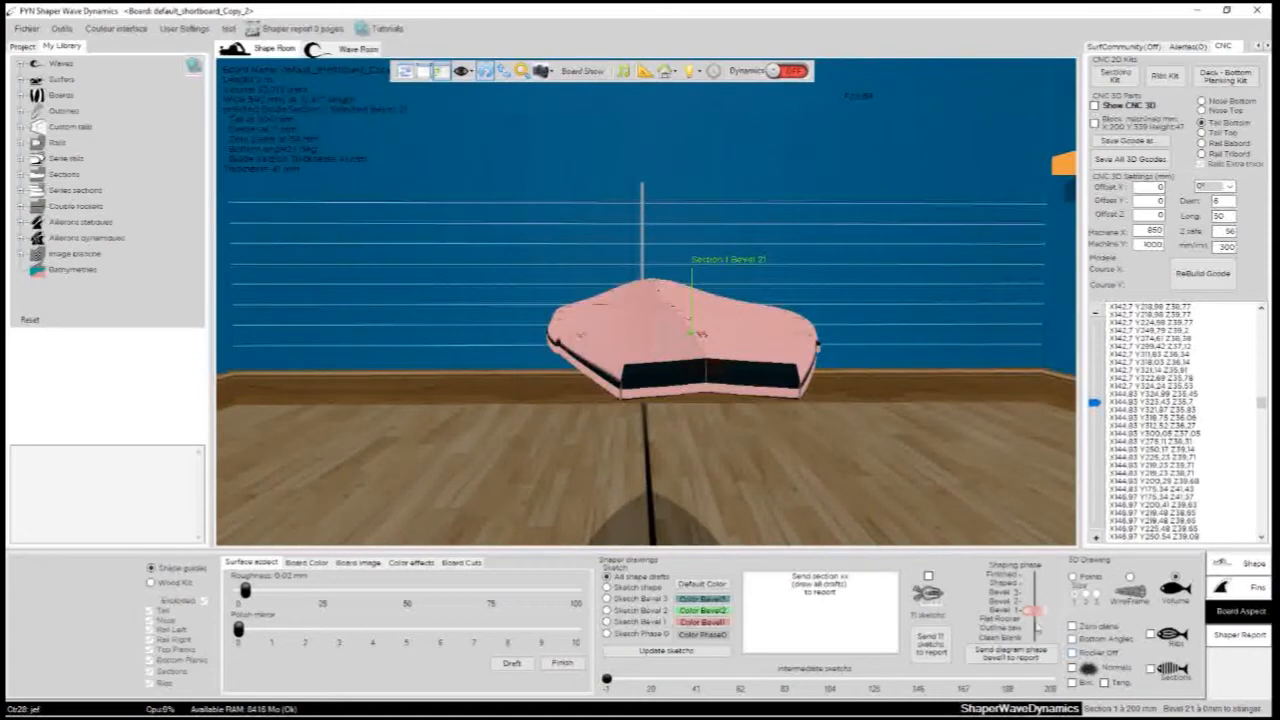
# - Take the shaping phase back through Flat Rocker and Outline saw to Clean Blank
pyautogui.click(1035, 618)
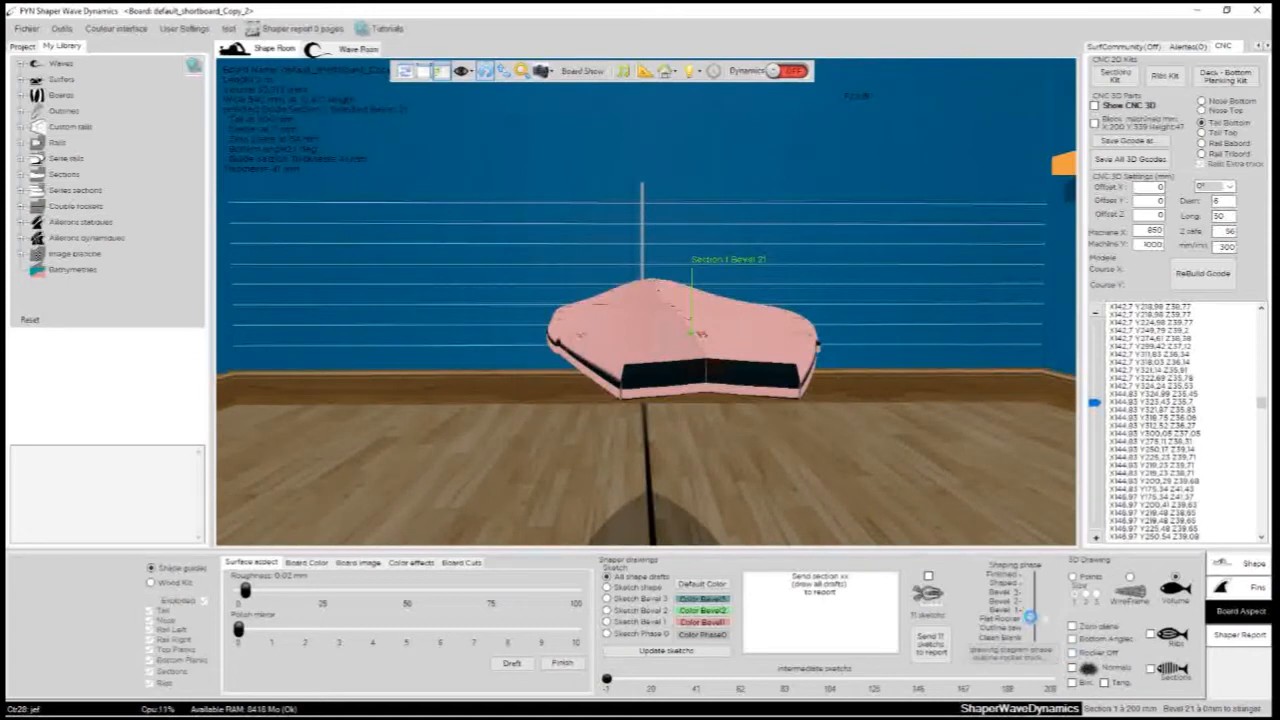
pyautogui.moveTo(536, 386); pyautogui.dragTo(790, 527)
pyautogui.moveTo(723, 380); pyautogui.dragTo(857, 420)
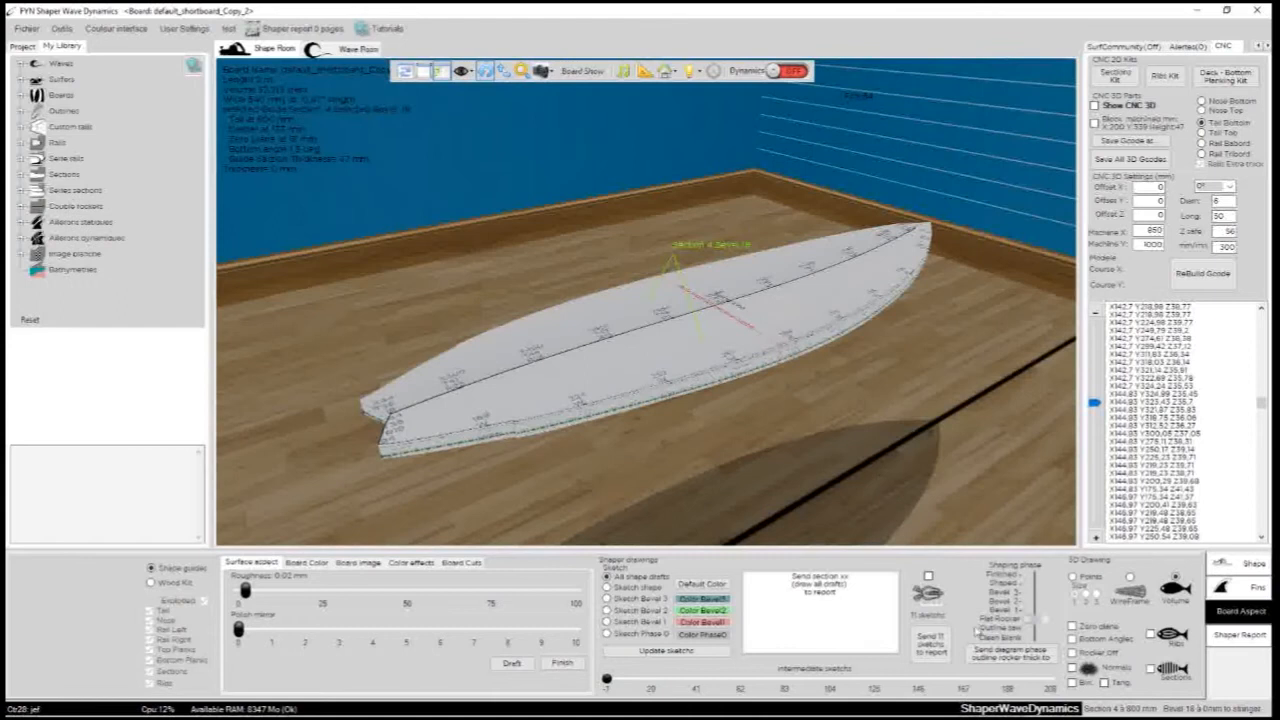
pyautogui.click(1036, 632)
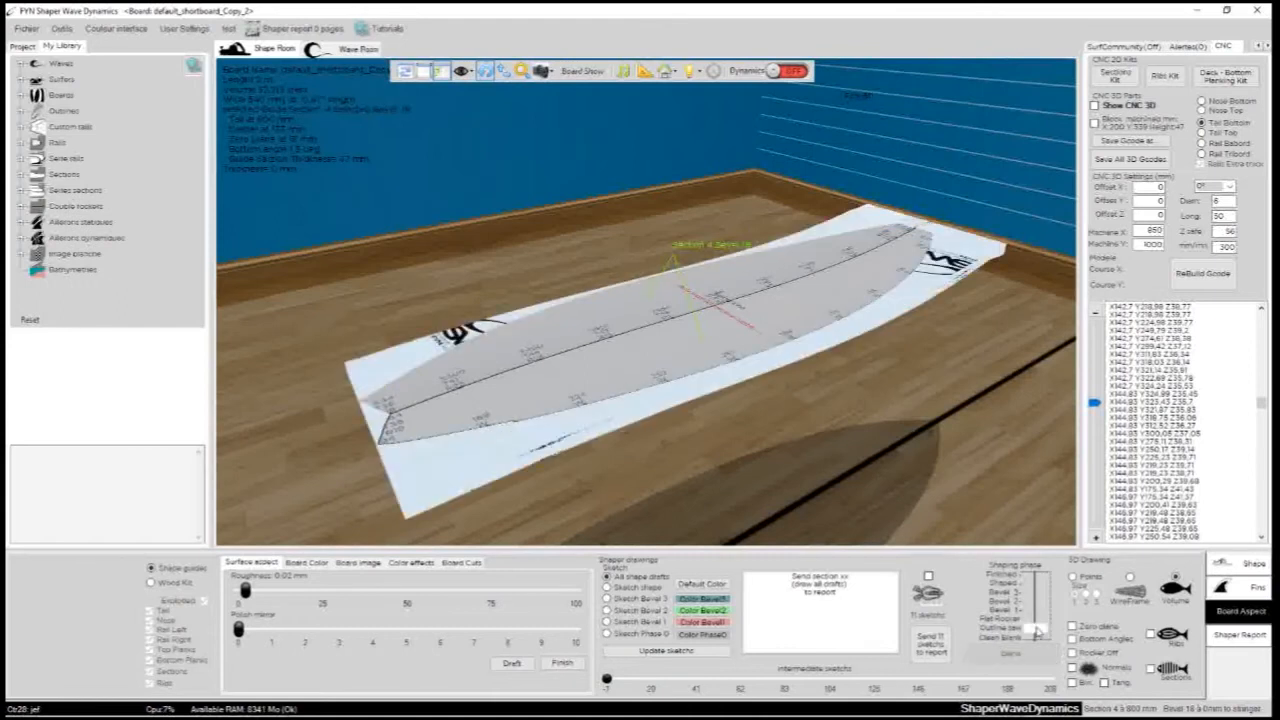
pyautogui.click(1037, 640)
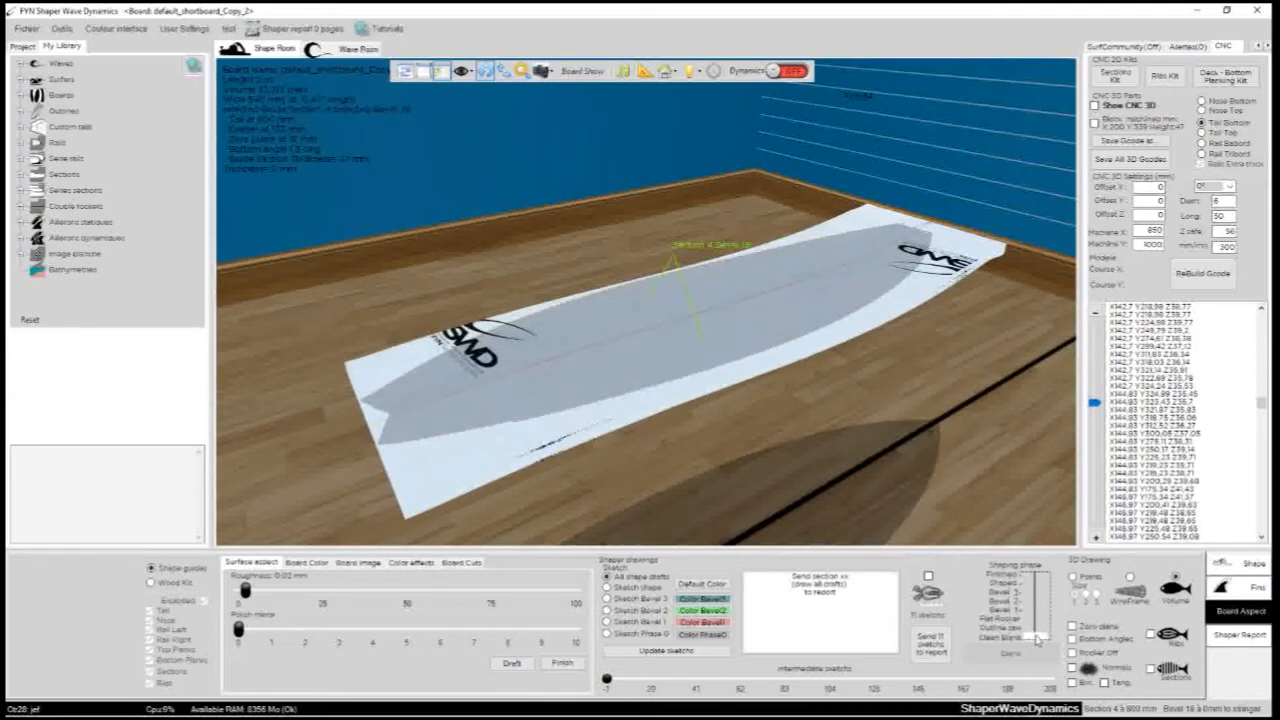
# - Advance the shaping phase through Flat Rocker to Bevel 1 and turn the board toward its tail
pyautogui.click(1037, 628)
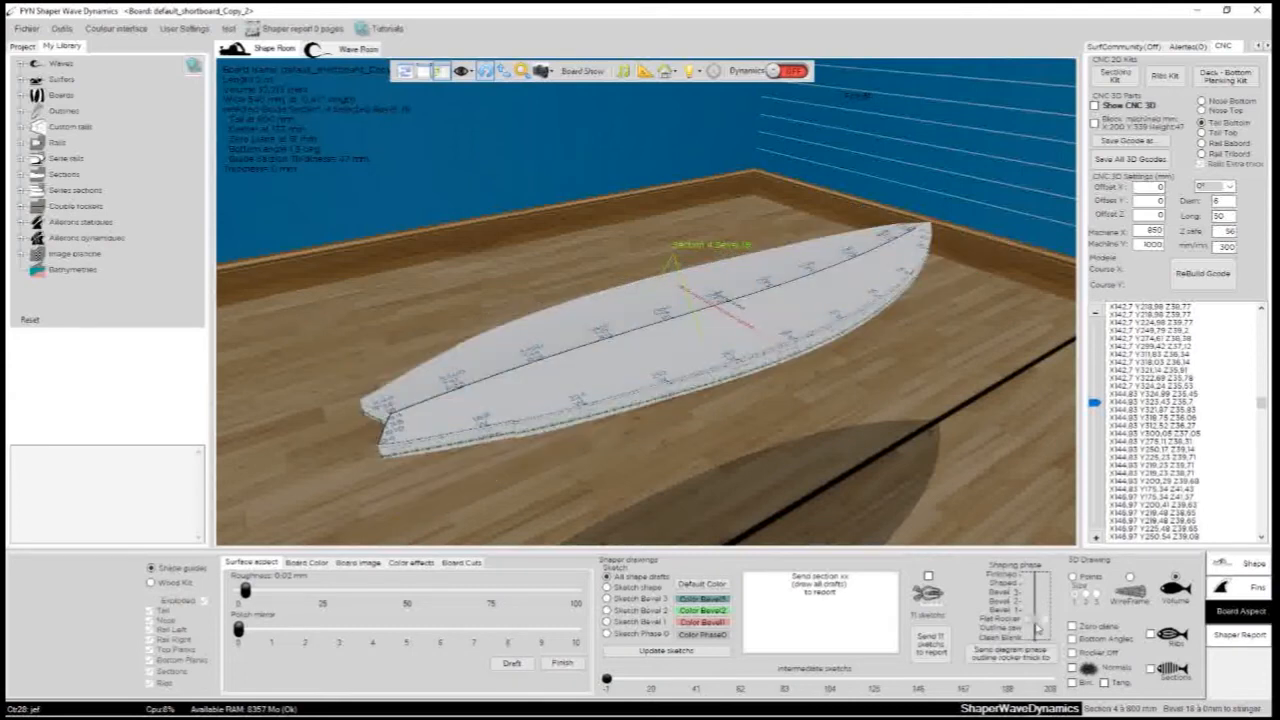
pyautogui.click(1037, 617)
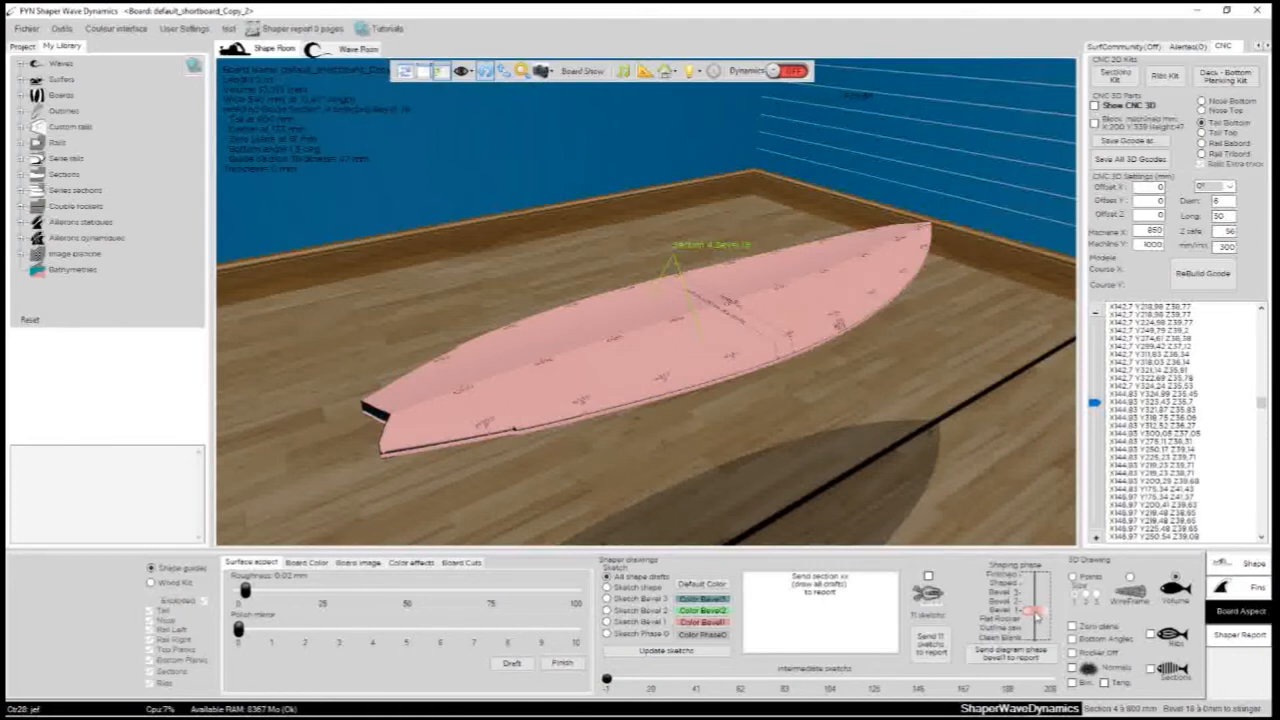
pyautogui.moveTo(697, 333); pyautogui.dragTo(903, 415)
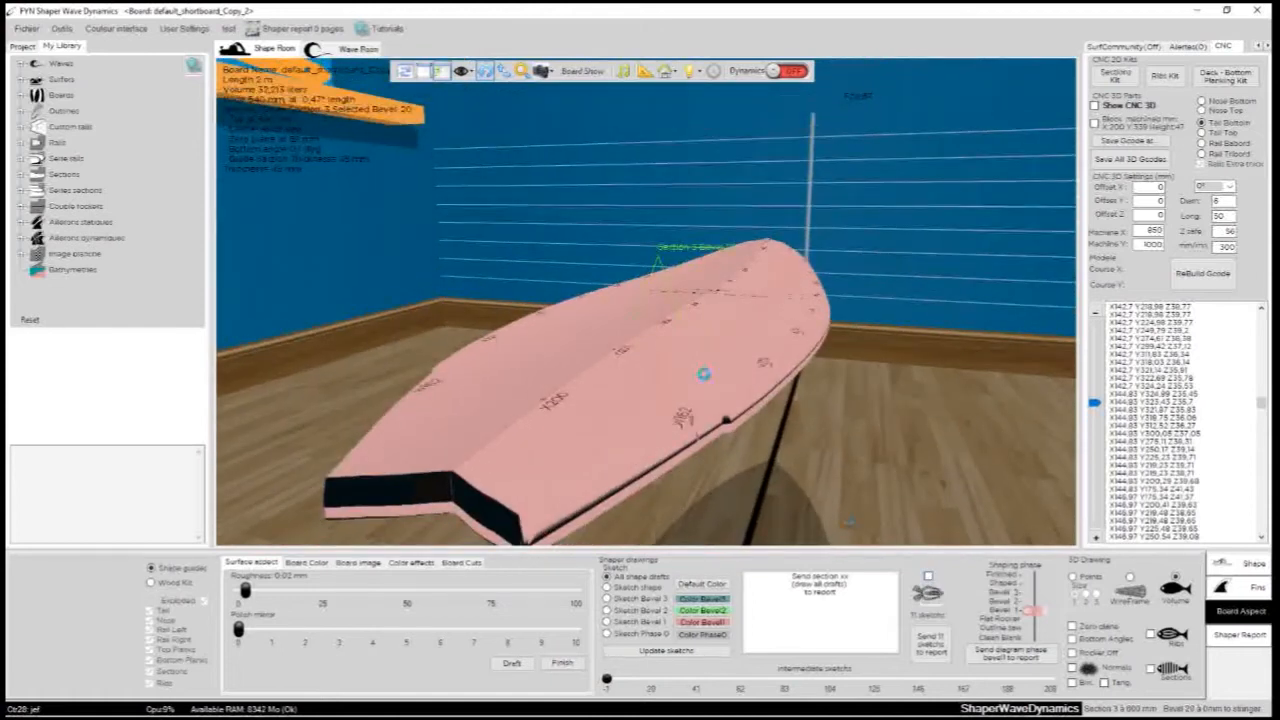
# - Display the 11 section sketches on the board and view their bevel markings up close
pyautogui.scroll(5, 521, 328)
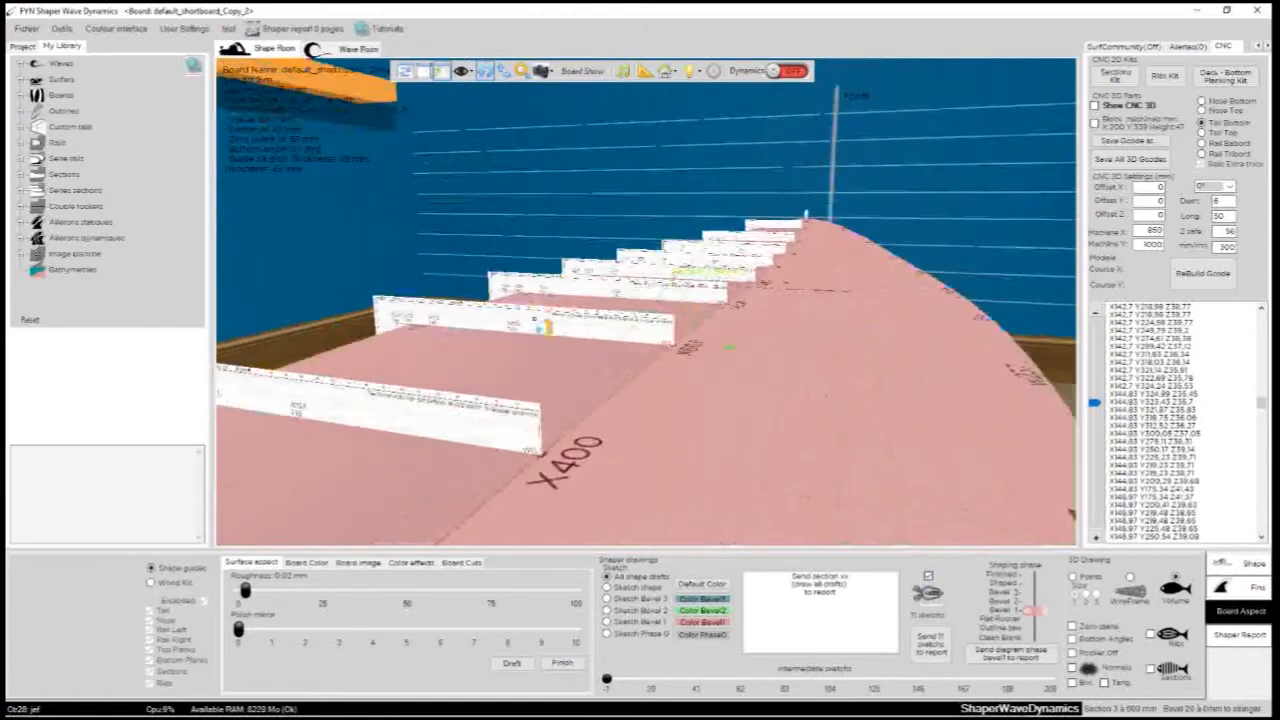
pyautogui.moveTo(530, 328); pyautogui.dragTo(860, 348)
pyautogui.moveTo(442, 411); pyautogui.dragTo(863, 453)
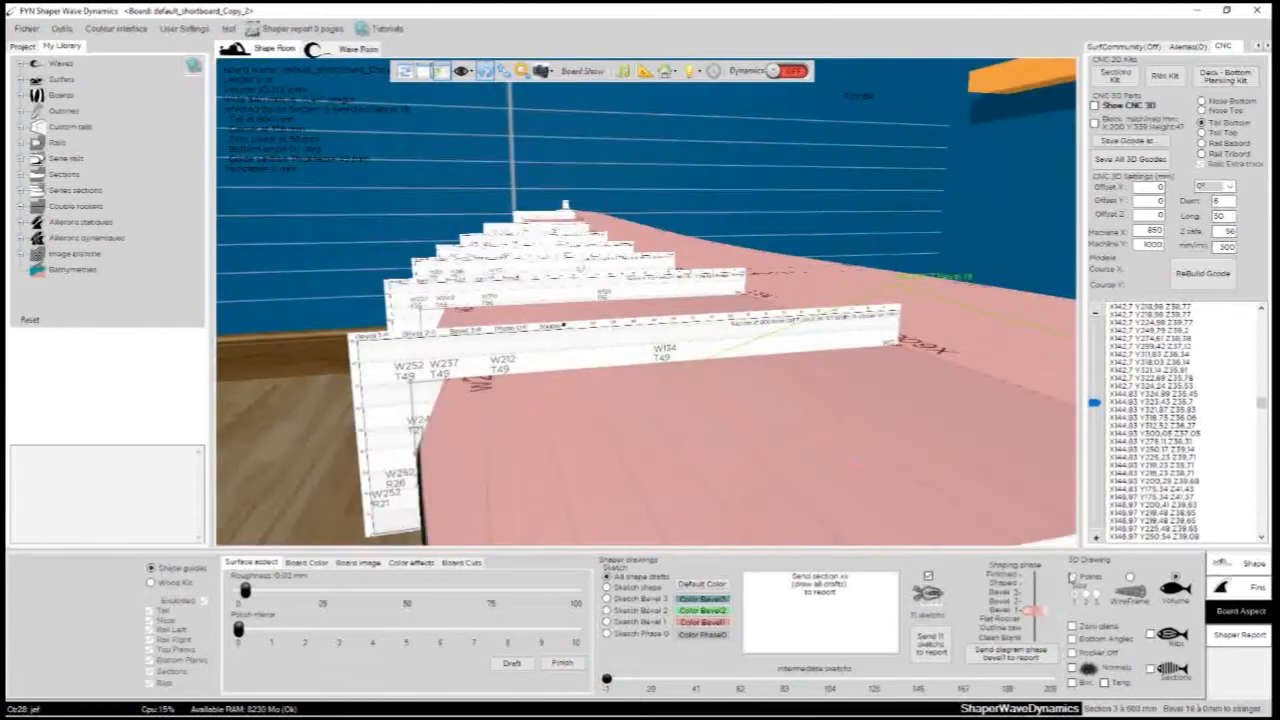
# - Draw the board as a wireframe and inspect how the section sketches fit its rail
pyautogui.click(1130, 578)
pyautogui.moveTo(575, 441); pyautogui.dragTo(766, 381)
pyautogui.scroll(-3, 682, 437)
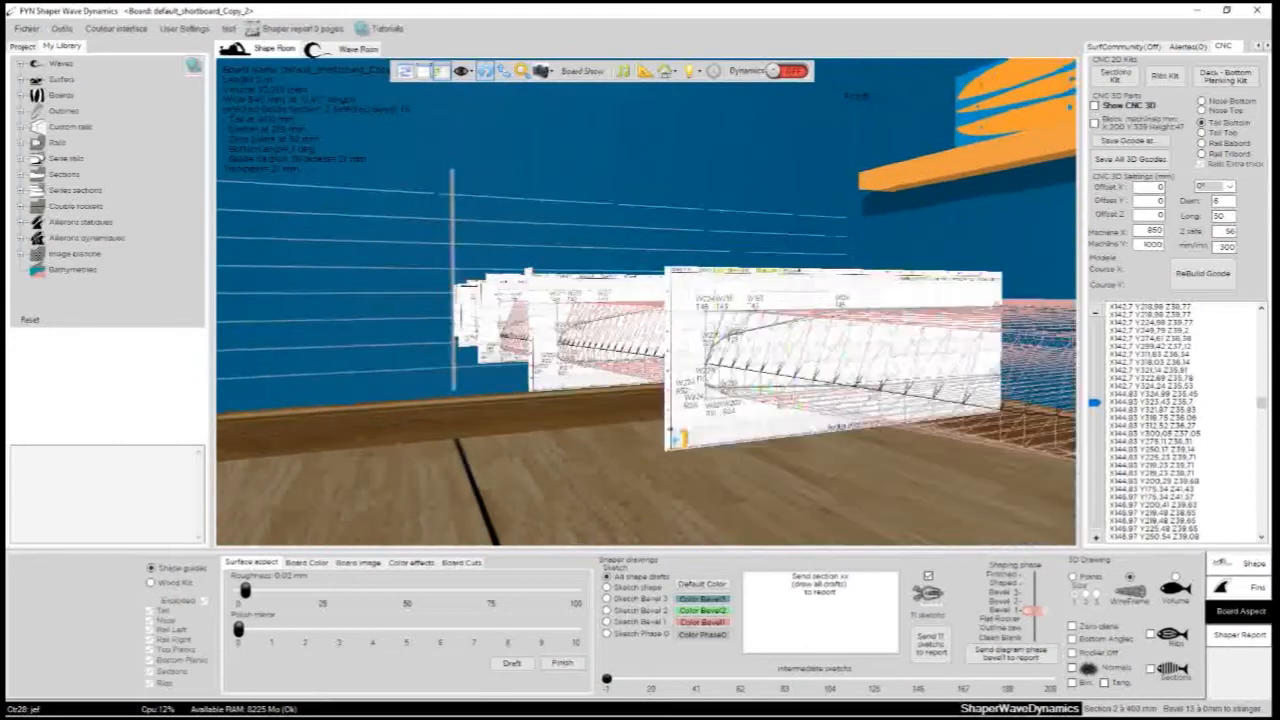
pyautogui.moveTo(590, 449); pyautogui.dragTo(551, 460)
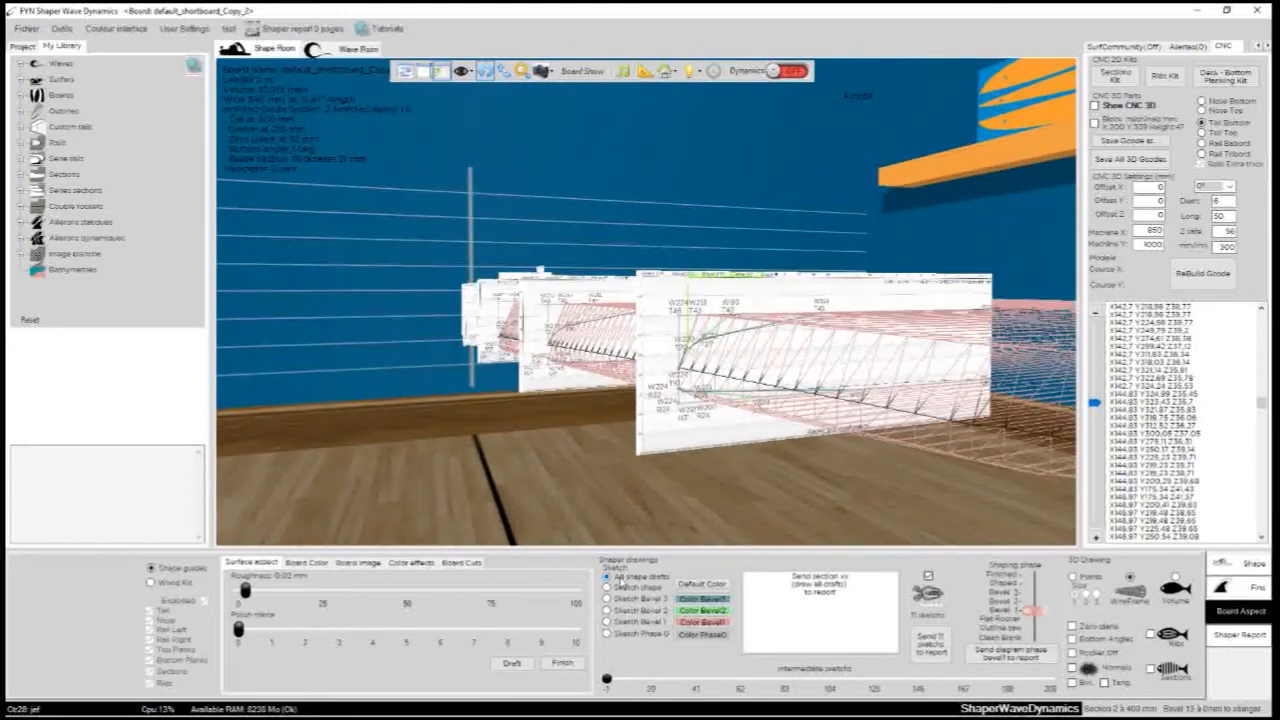
# - Limit the section sketches to Phase 0 and read the markings on the sketch near the tail
pyautogui.click(625, 633)
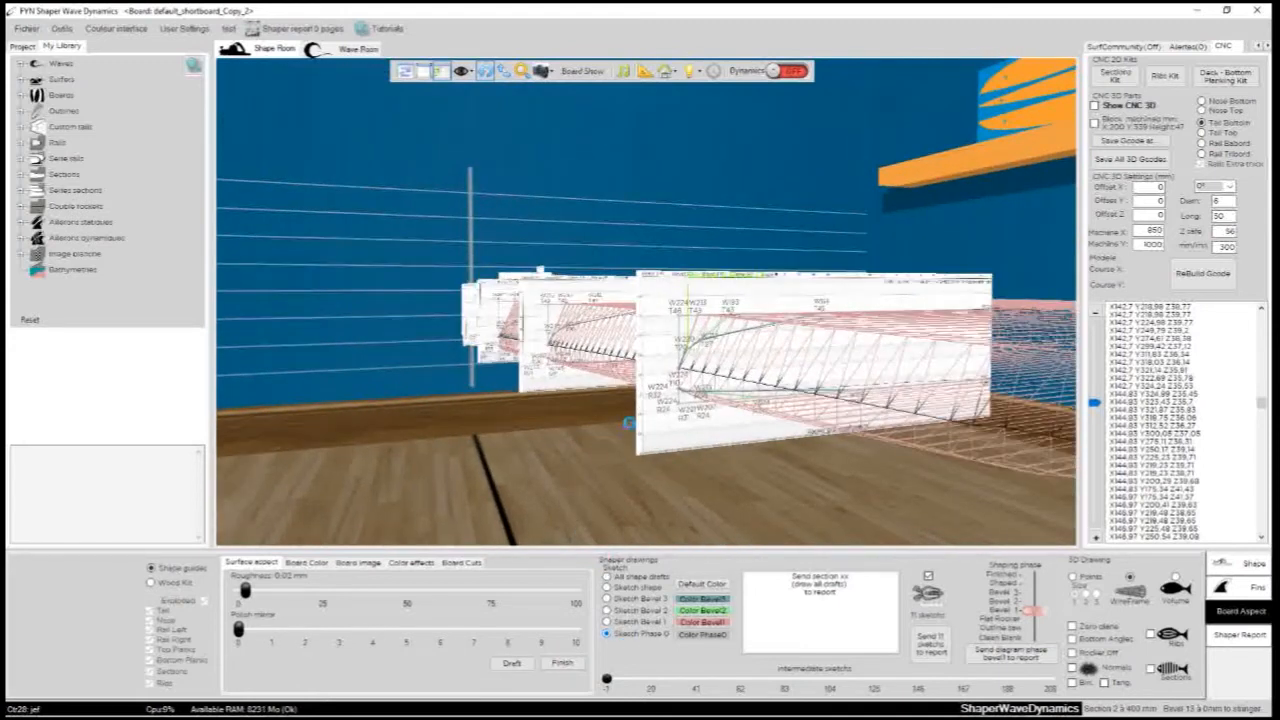
pyautogui.scroll(5, 630, 420)
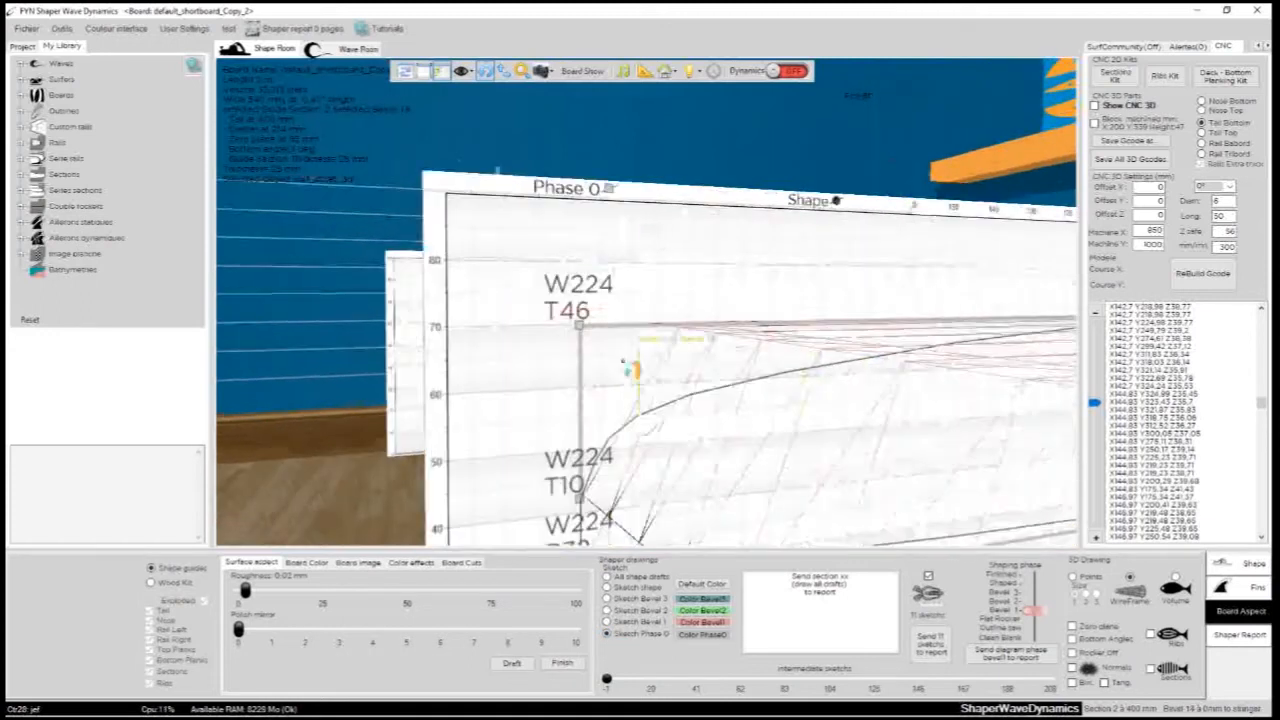
pyautogui.scroll(-5, 632, 370)
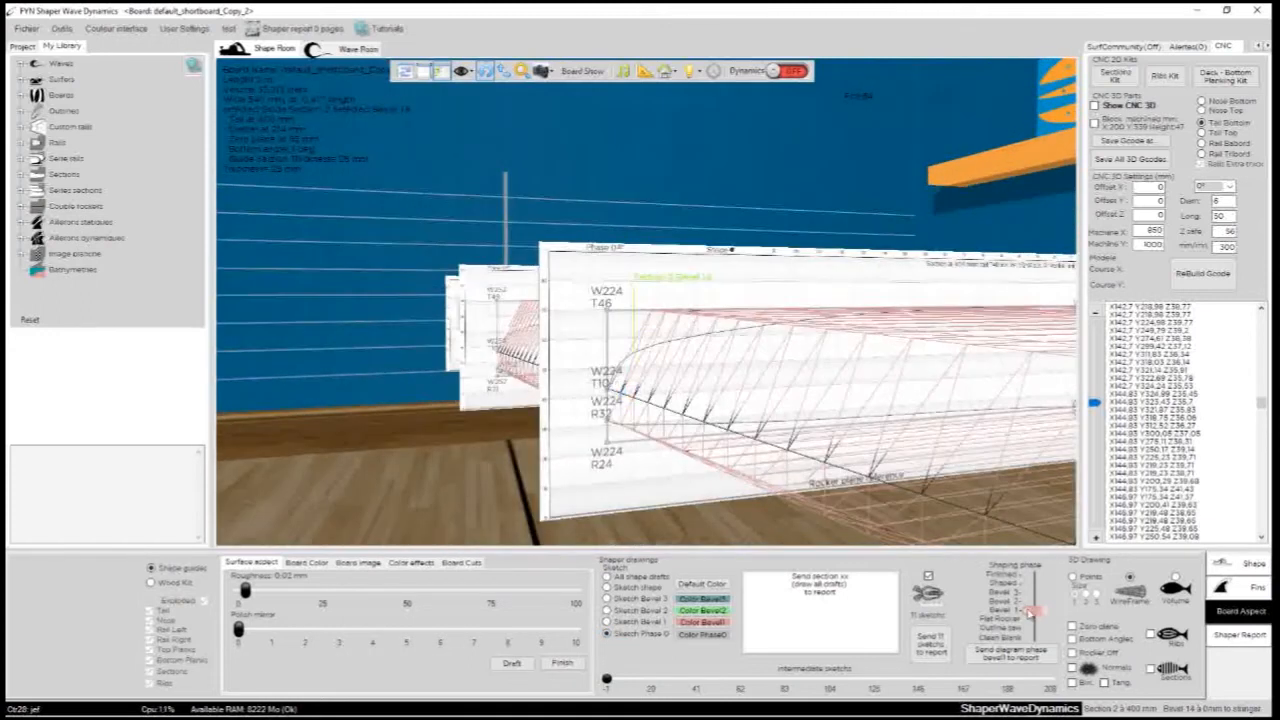
# - Set the shaping phase to Flat Rocker and compare the wireframe with the Phase 0 sketches
pyautogui.moveTo(1030, 618); pyautogui.dragTo(1031, 625)
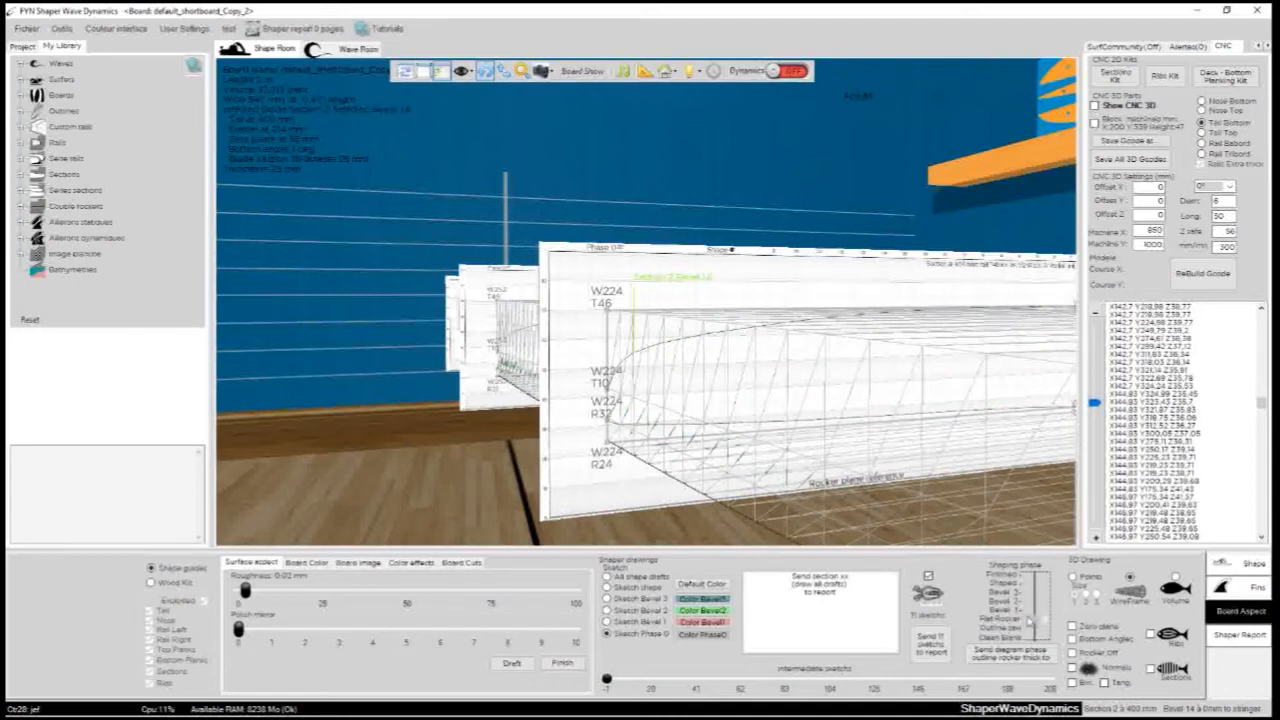
pyautogui.scroll(-2, 549, 418)
pyautogui.moveTo(613, 209); pyautogui.dragTo(509, 351)
pyautogui.scroll(-3, 509, 351)
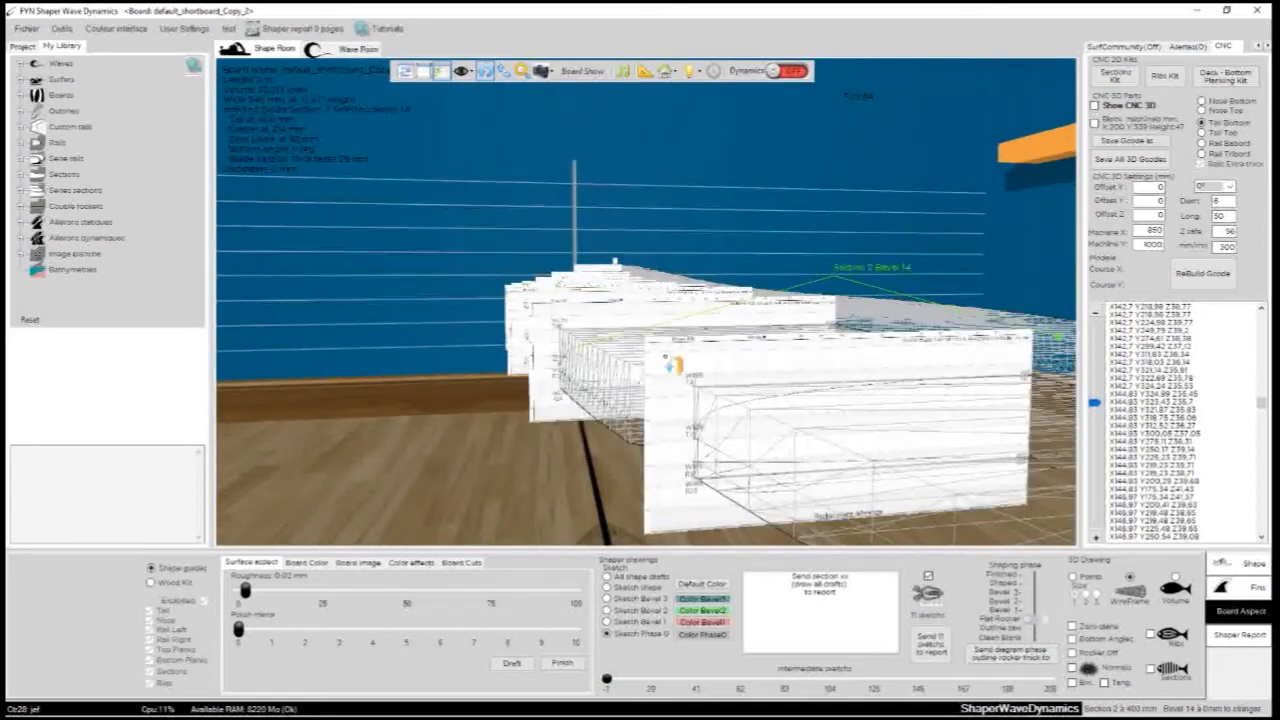
pyautogui.moveTo(815, 413); pyautogui.dragTo(667, 356)
pyautogui.scroll(-3, 667, 356)
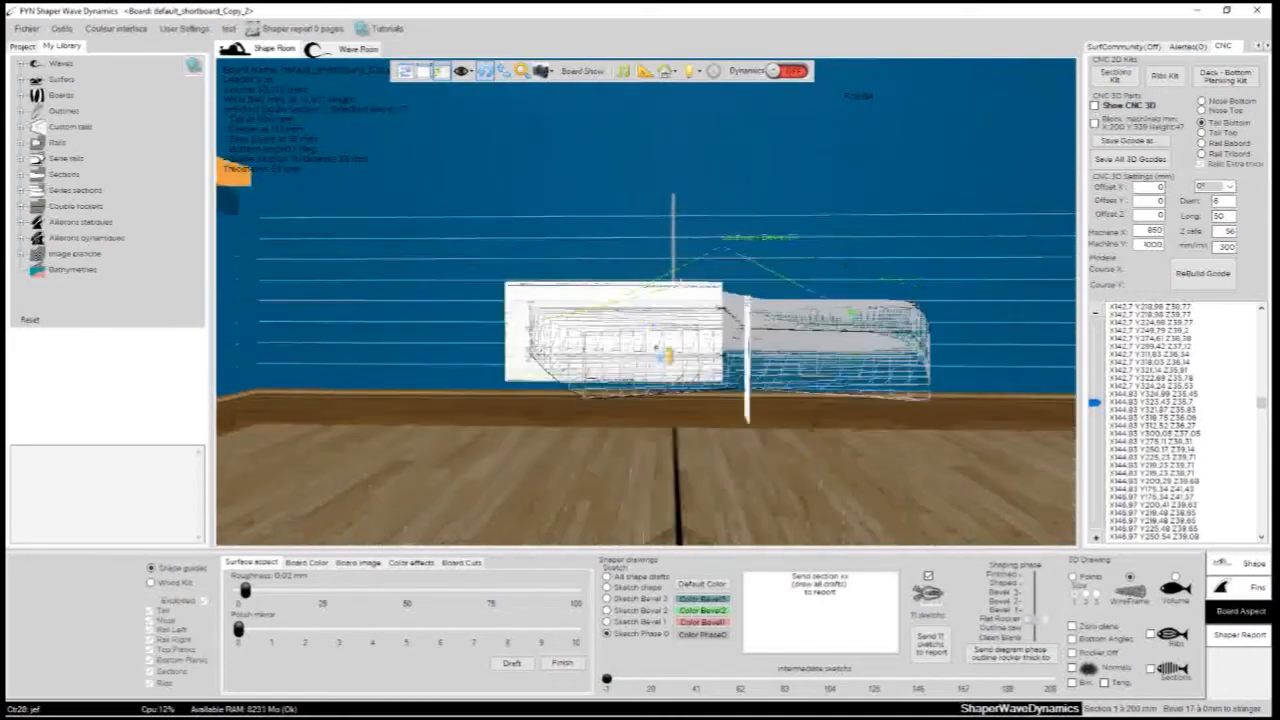
# - Show all shape drafts on the section sketches and examine the bevel lines and dimensions against the Flat Rocker wireframe
pyautogui.moveTo(739, 215); pyautogui.dragTo(727, 449)
pyautogui.moveTo(429, 360); pyautogui.dragTo(816, 369)
pyautogui.moveTo(536, 277); pyautogui.dragTo(697, 429)
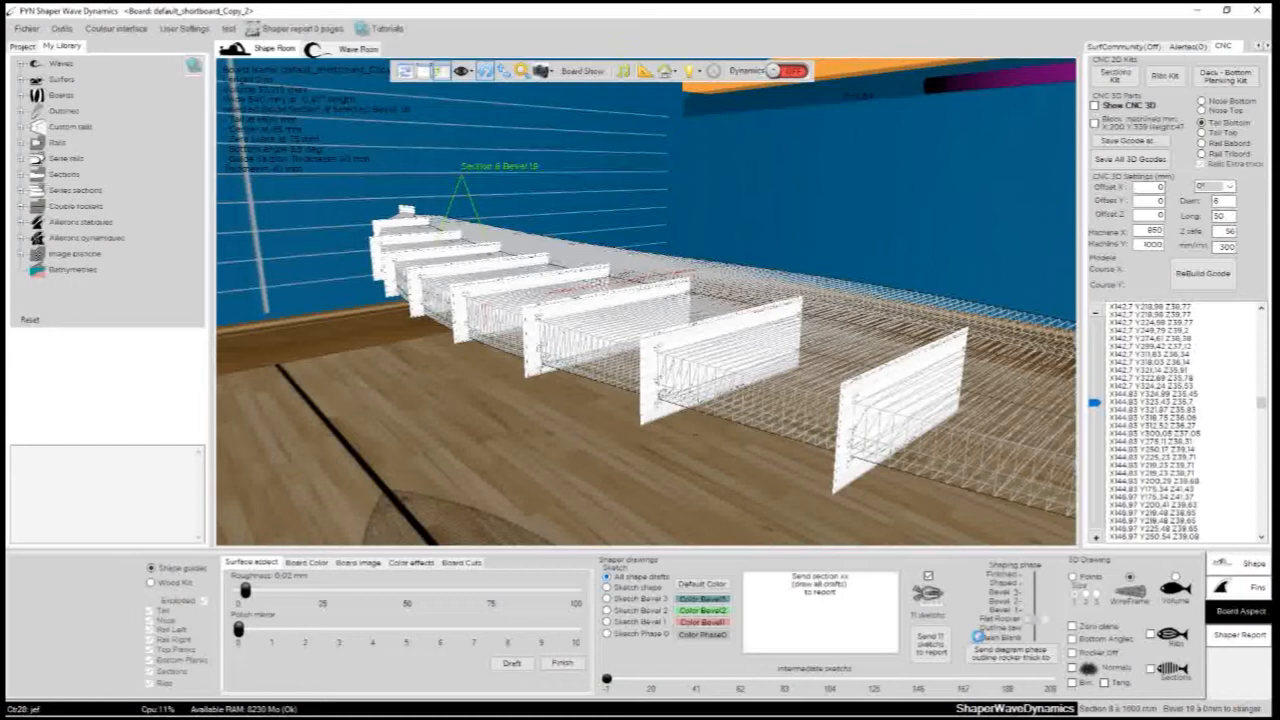
pyautogui.moveTo(766, 463); pyautogui.dragTo(491, 385)
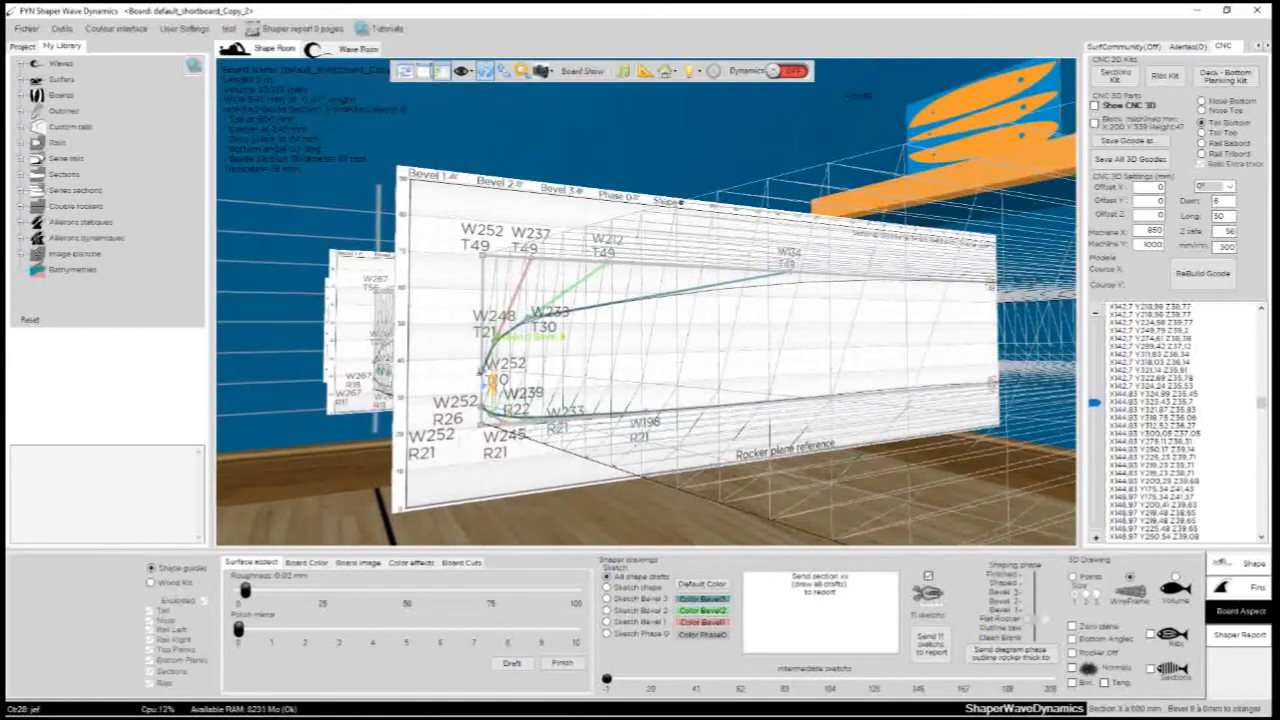
pyautogui.moveTo(731, 405); pyautogui.dragTo(608, 532)
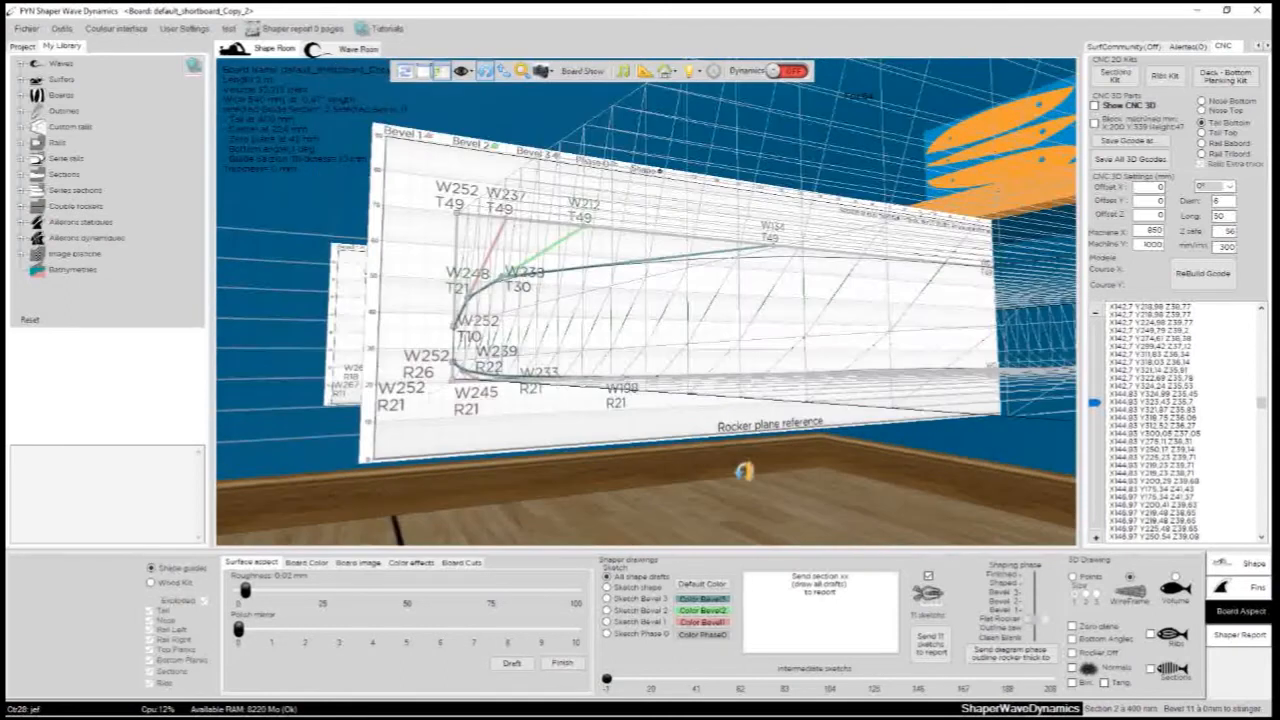
pyautogui.moveTo(673, 469); pyautogui.dragTo(543, 257)
pyautogui.moveTo(669, 172); pyautogui.dragTo(580, 380)
pyautogui.scroll(-3, 707, 322)
pyautogui.moveTo(737, 189); pyautogui.dragTo(603, 404)
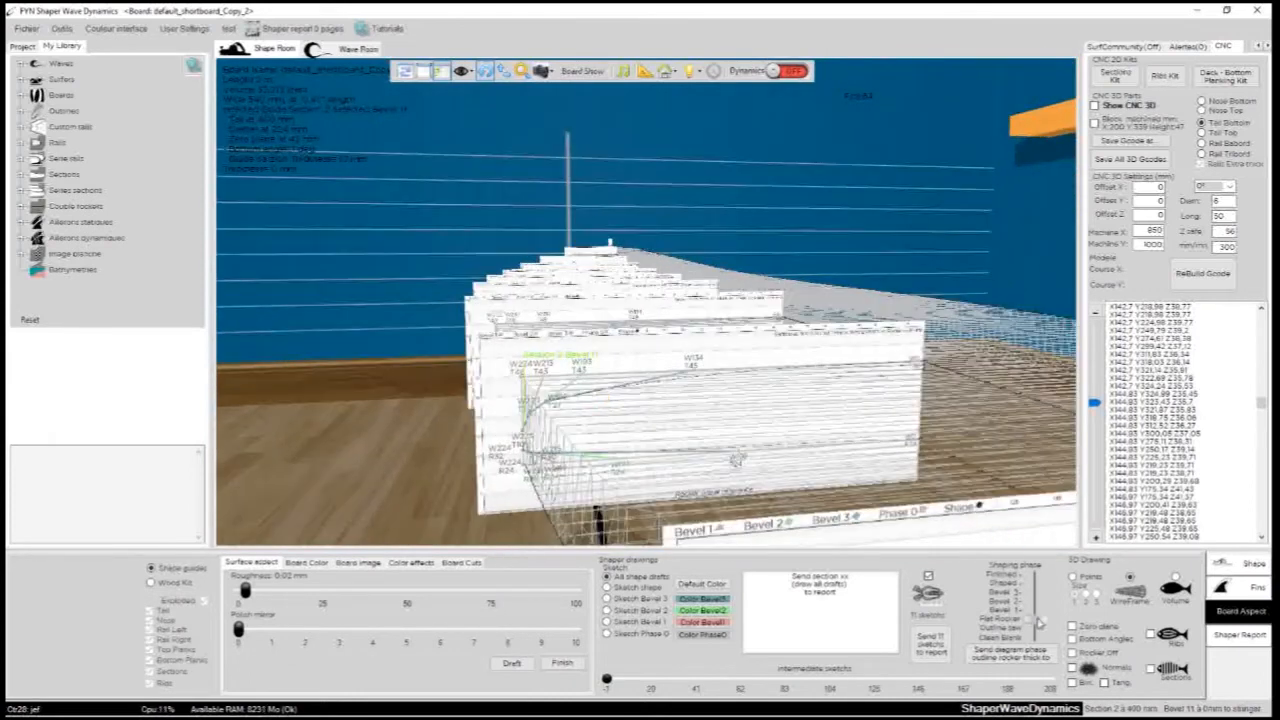
# - Advance the shaping phase through Bevel 1, Bevel 2 and Bevel 3 to Shaped and view the whole board with its sketches
pyautogui.click(1038, 615)
pyautogui.click(1037, 603)
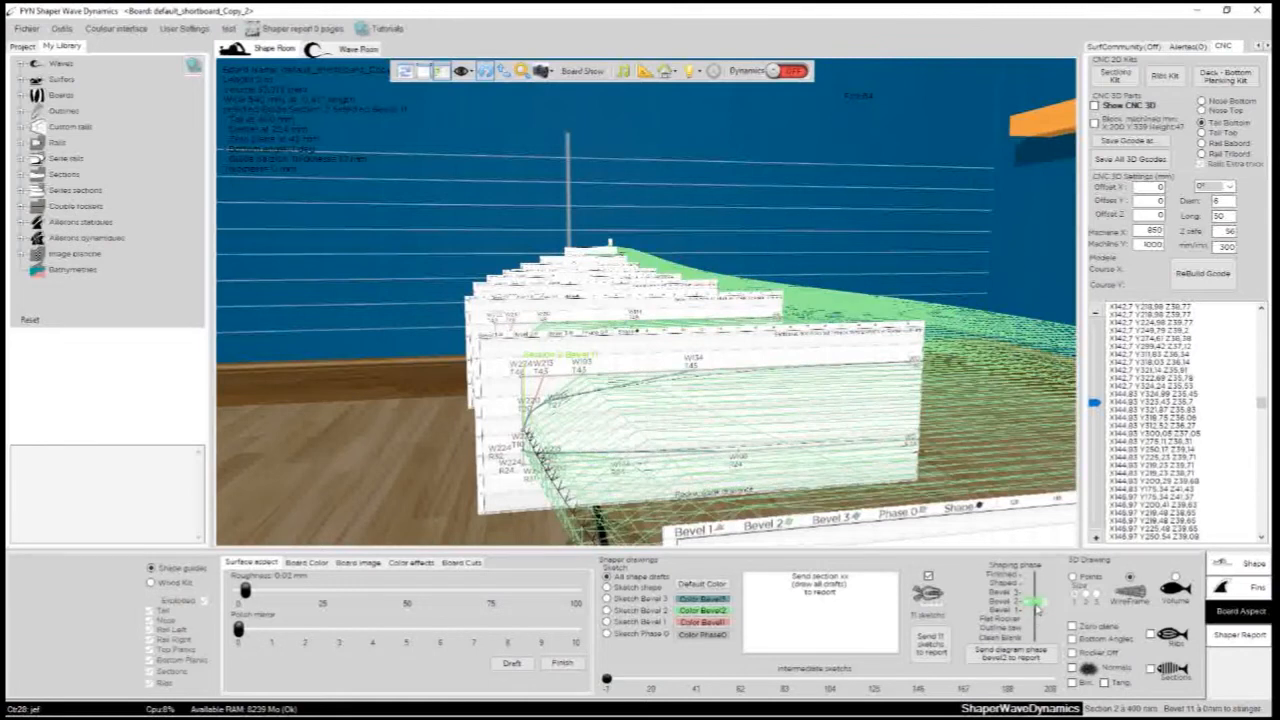
pyautogui.click(1036, 594)
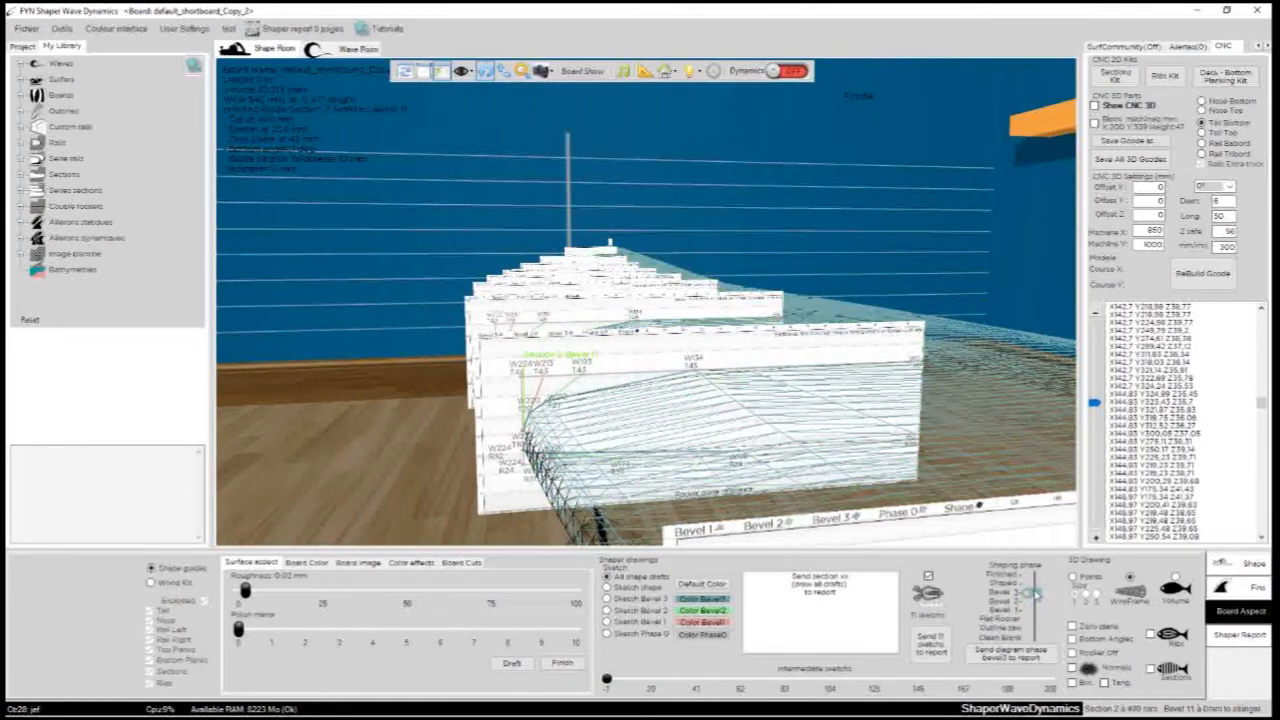
pyautogui.click(1036, 584)
pyautogui.click(1036, 578)
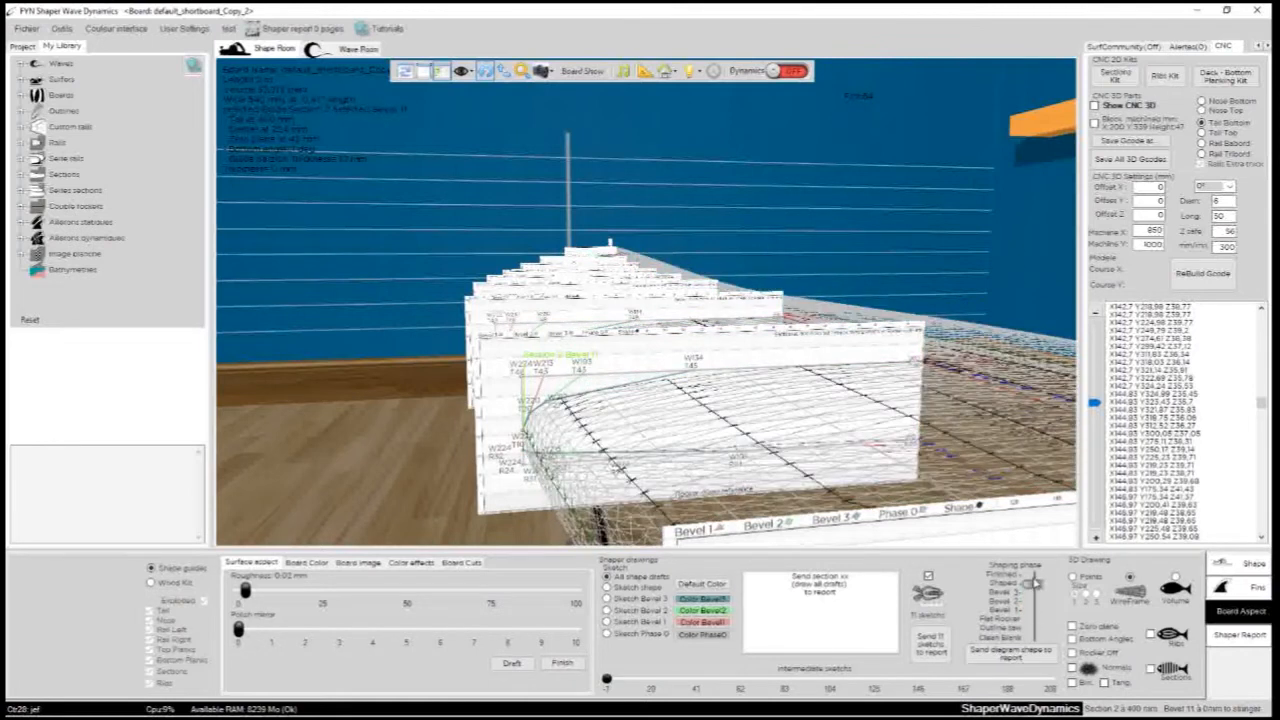
pyautogui.scroll(-5, 806, 209)
pyautogui.moveTo(806, 209); pyautogui.dragTo(305, 365)
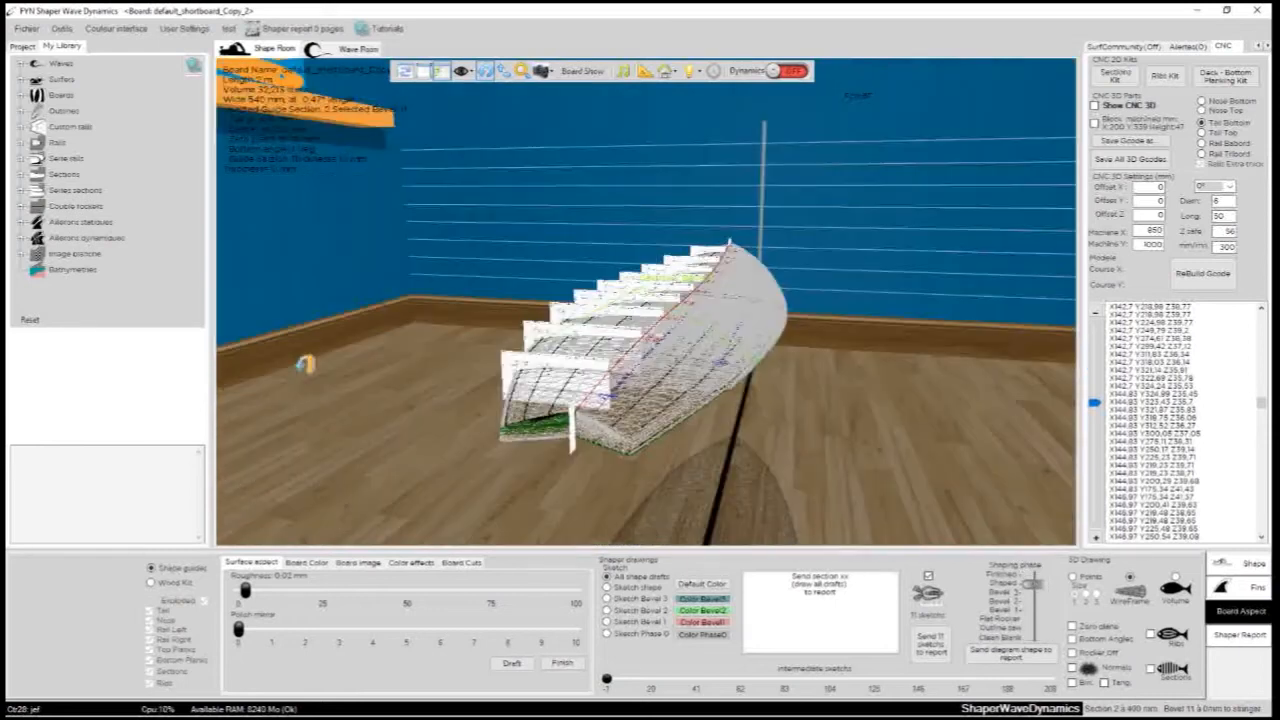
pyautogui.moveTo(965, 425); pyautogui.dragTo(470, 500)
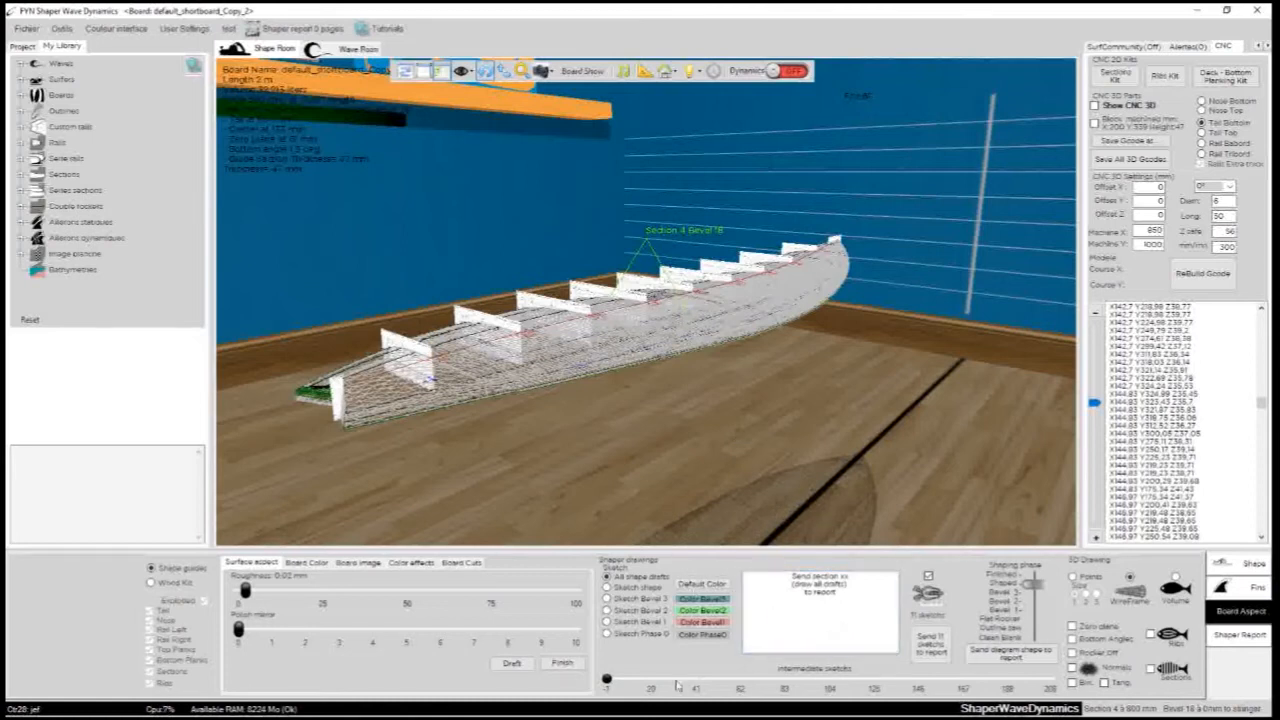
# - Preview intermediate sketch 33 at 330 mm and turn the board to face its tail
pyautogui.moveTo(606, 679); pyautogui.dragTo(679, 680)
pyautogui.moveTo(386, 273); pyautogui.dragTo(908, 362)
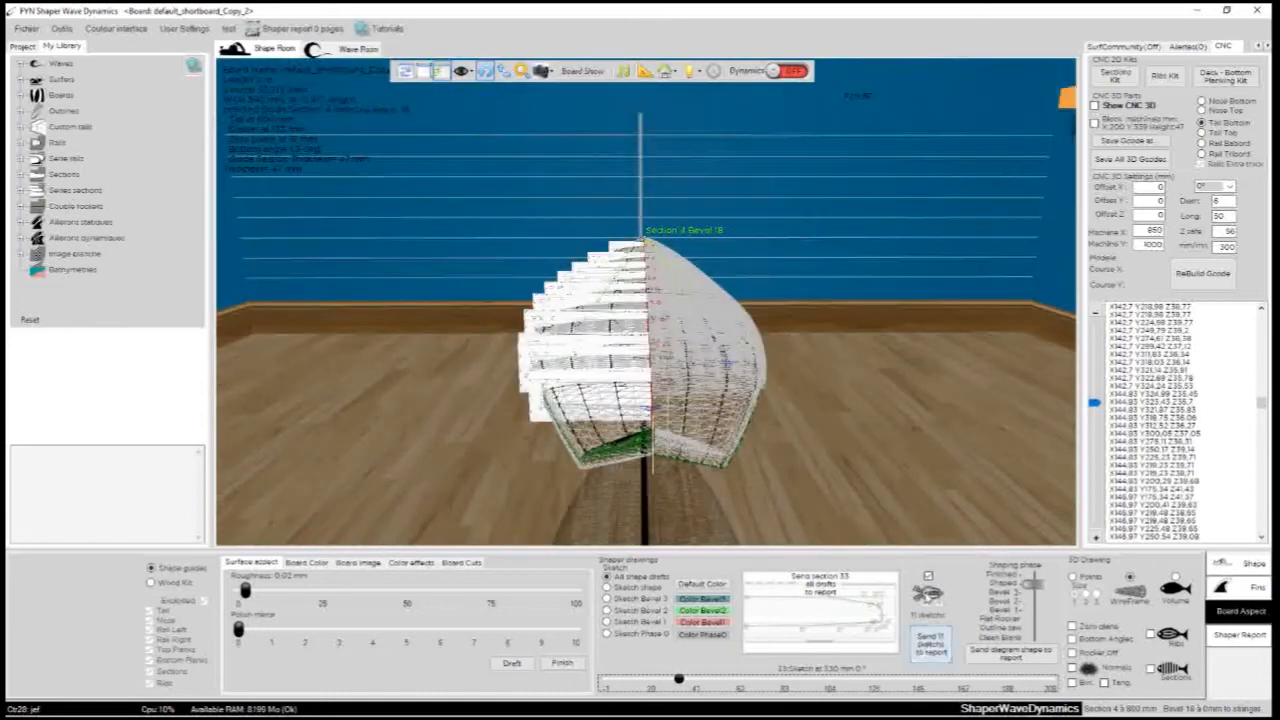
# - Hide the 11 section sketches and examine intermediate sketch 57 at 560 mm against the wireframe
pyautogui.click(929, 577)
pyautogui.moveTo(509, 409); pyautogui.dragTo(754, 398)
pyautogui.scroll(5, 755, 398)
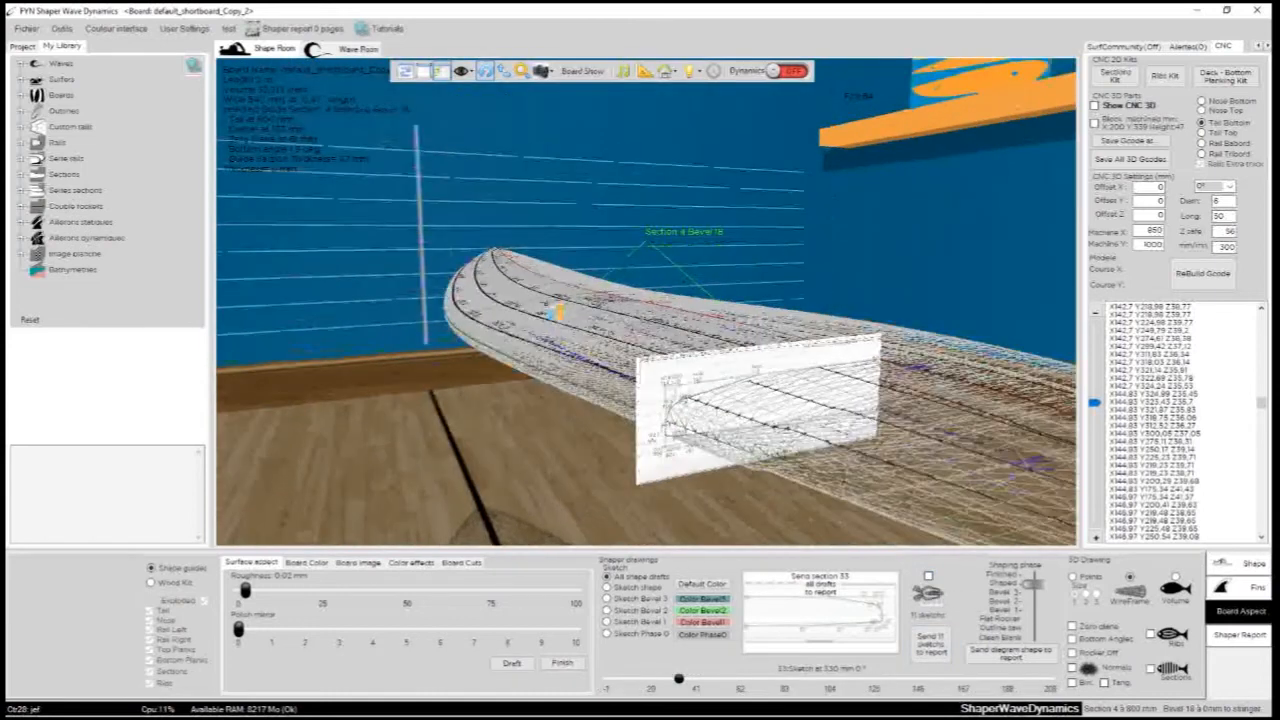
pyautogui.moveTo(679, 680); pyautogui.dragTo(730, 679)
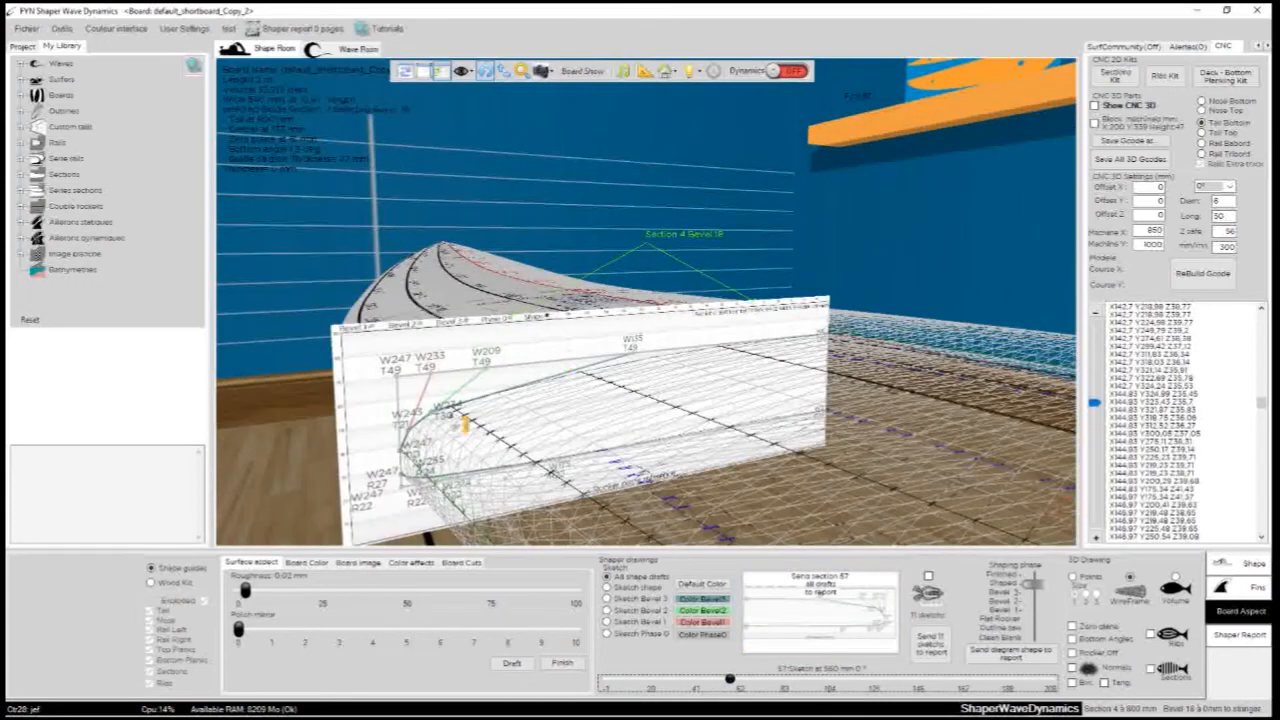
pyautogui.moveTo(571, 428); pyautogui.dragTo(700, 189)
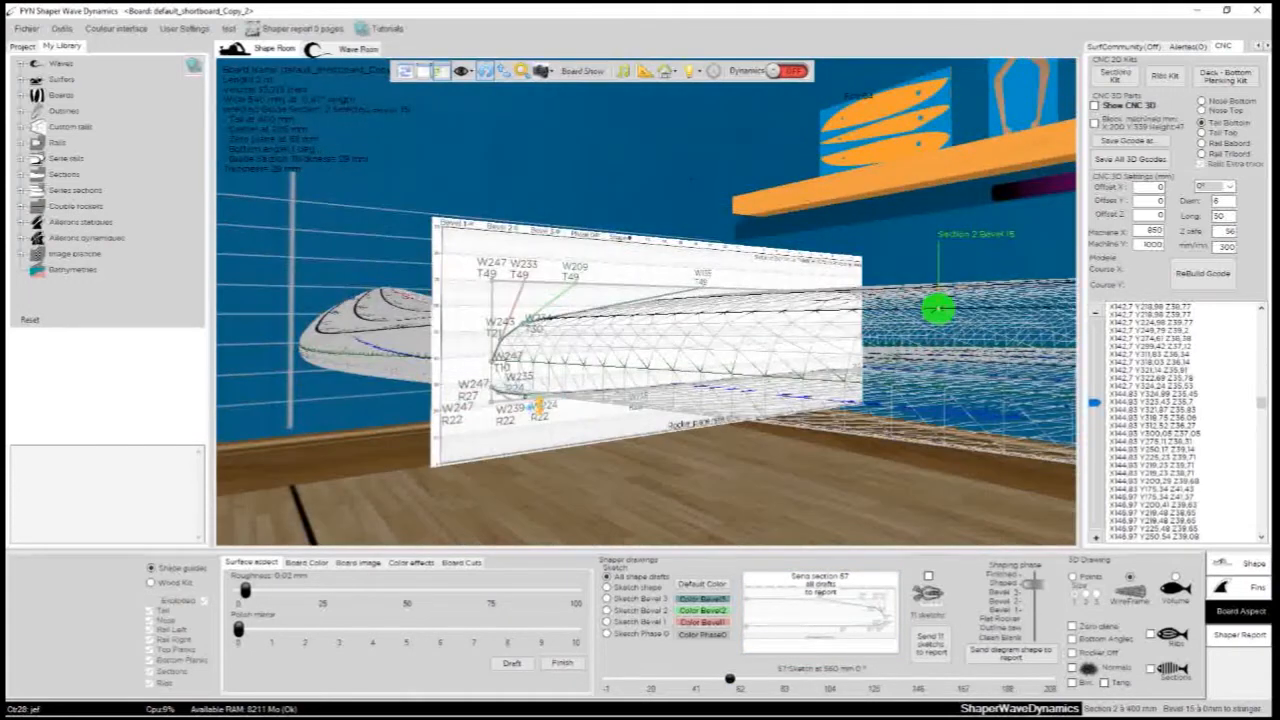
pyautogui.moveTo(698, 306); pyautogui.dragTo(703, 417)
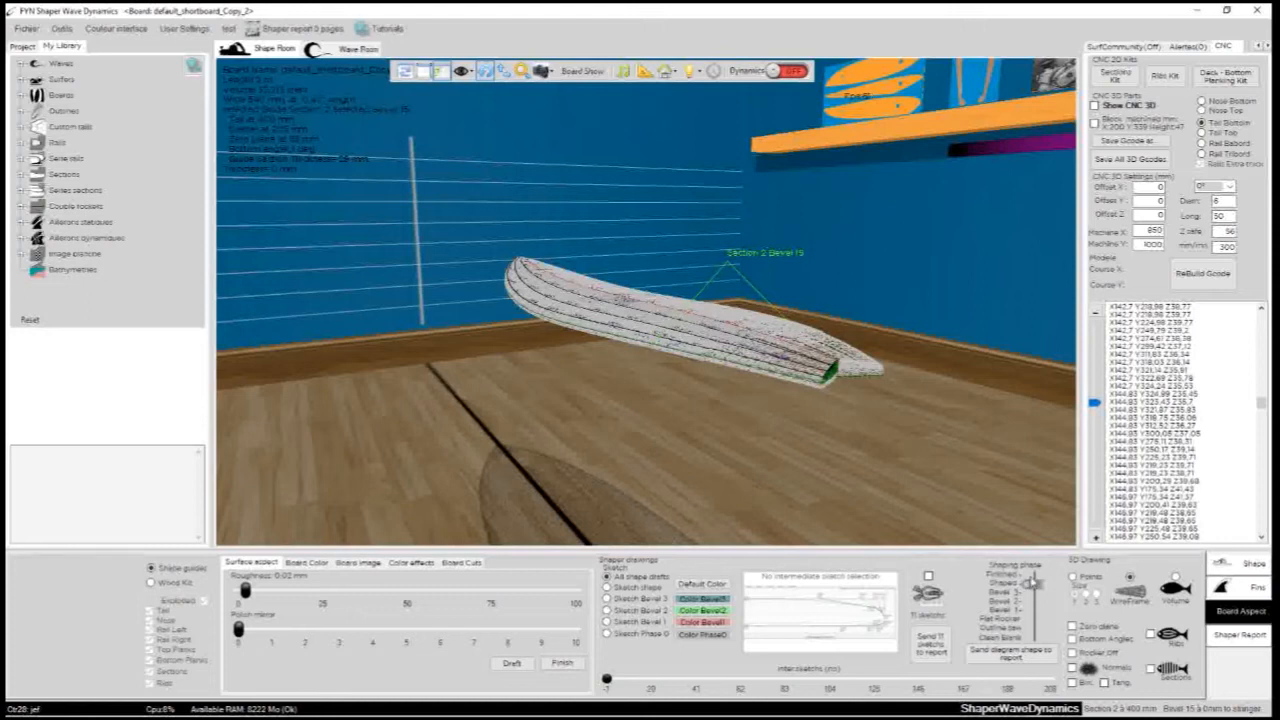
# - Set the shaping phase to Finished, display the board as a volume and view it from the tail
pyautogui.moveTo(1032, 584); pyautogui.dragTo(1034, 576)
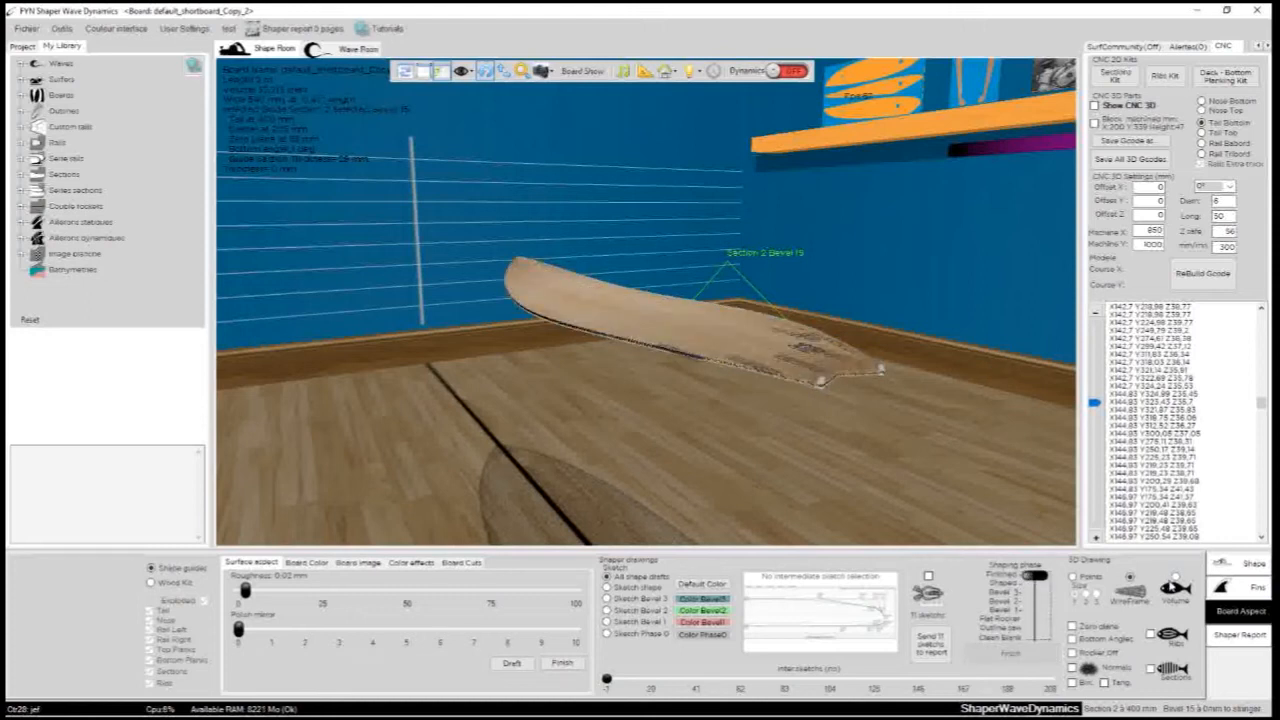
pyautogui.click(1174, 580)
pyautogui.moveTo(787, 221); pyautogui.dragTo(543, 488)
pyautogui.moveTo(984, 313); pyautogui.dragTo(332, 391)
pyautogui.moveTo(870, 360); pyautogui.dragTo(657, 424)
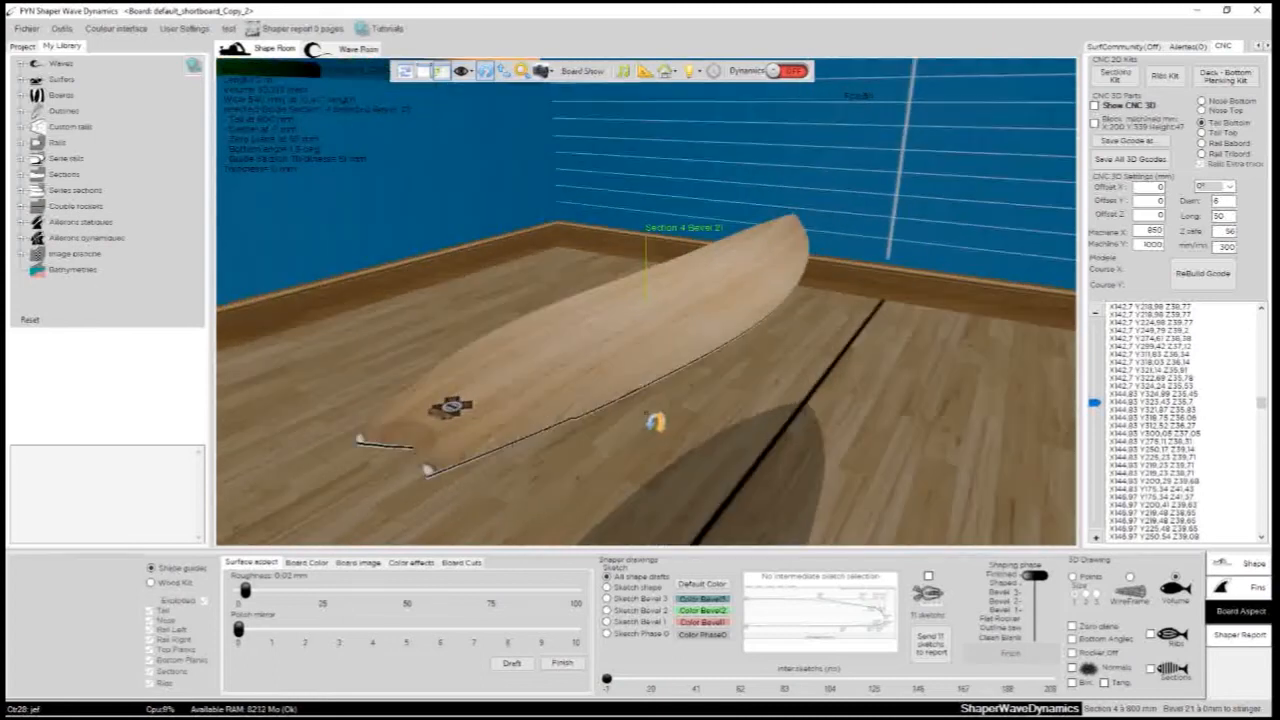
# - Set the surface roughness to 0.87 mm and the polish mirror to 5, checking the surface up close
pyautogui.moveTo(297, 591); pyautogui.dragTo(405, 591)
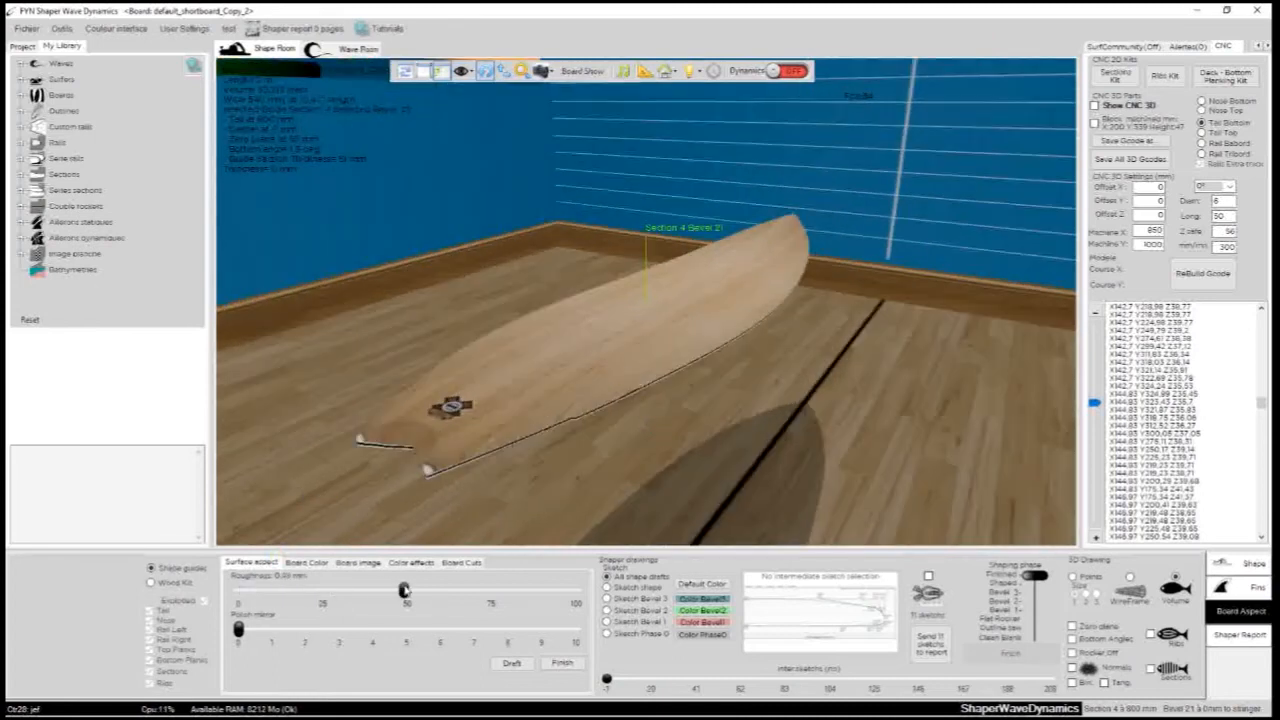
pyautogui.moveTo(491, 590); pyautogui.dragTo(532, 590)
pyautogui.moveTo(560, 530); pyautogui.dragTo(415, 168)
pyautogui.moveTo(756, 430); pyautogui.dragTo(300, 420)
pyautogui.moveTo(238, 630); pyautogui.dragTo(439, 630)
pyautogui.moveTo(760, 420); pyautogui.dragTo(660, 432)
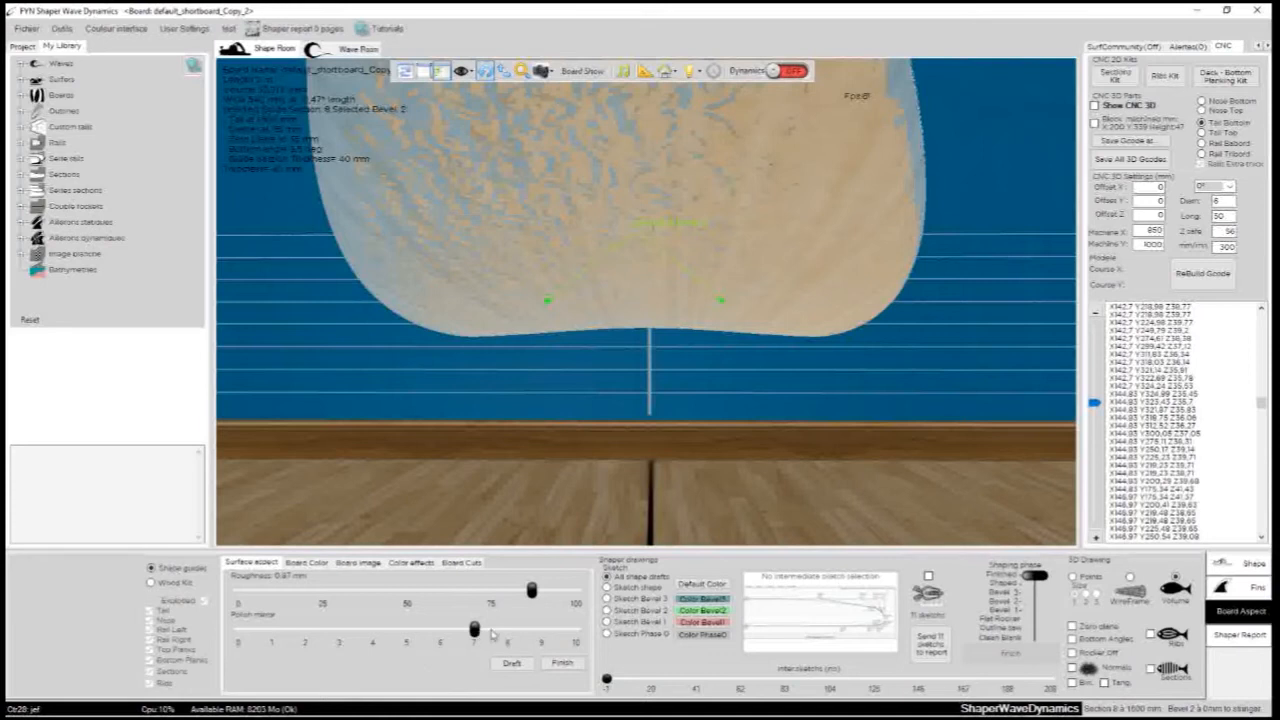
pyautogui.moveTo(474, 628); pyautogui.dragTo(406, 628)
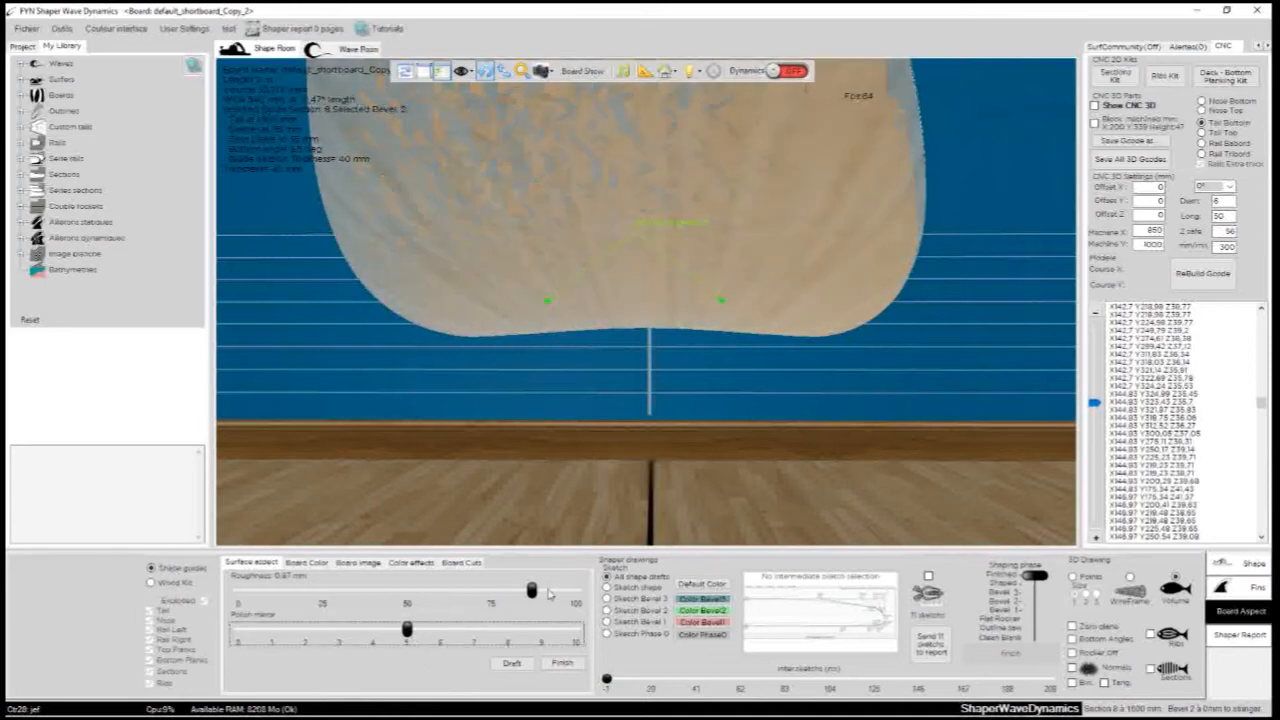
# - Lower the surface roughness, trying 0.08 mm before setting it to 0 mm, and inspect the reflections on the board
pyautogui.moveTo(533, 592); pyautogui.dragTo(234, 590)
pyautogui.moveTo(667, 242); pyautogui.dragTo(490, 505)
pyautogui.moveTo(240, 591); pyautogui.dragTo(267, 592)
pyautogui.scroll(3, 600, 450)
pyautogui.moveTo(600, 450); pyautogui.dragTo(650, 335)
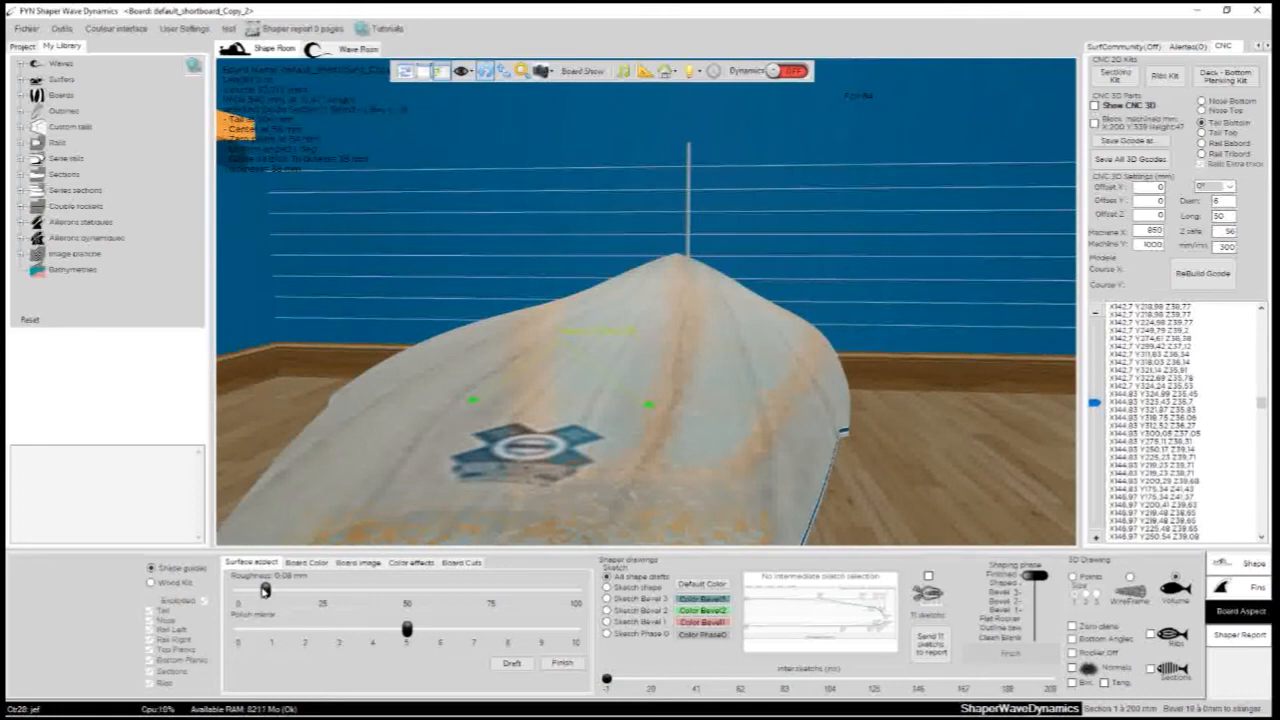
pyautogui.moveTo(265, 591); pyautogui.dragTo(238, 591)
pyautogui.scroll(-3, 810, 425)
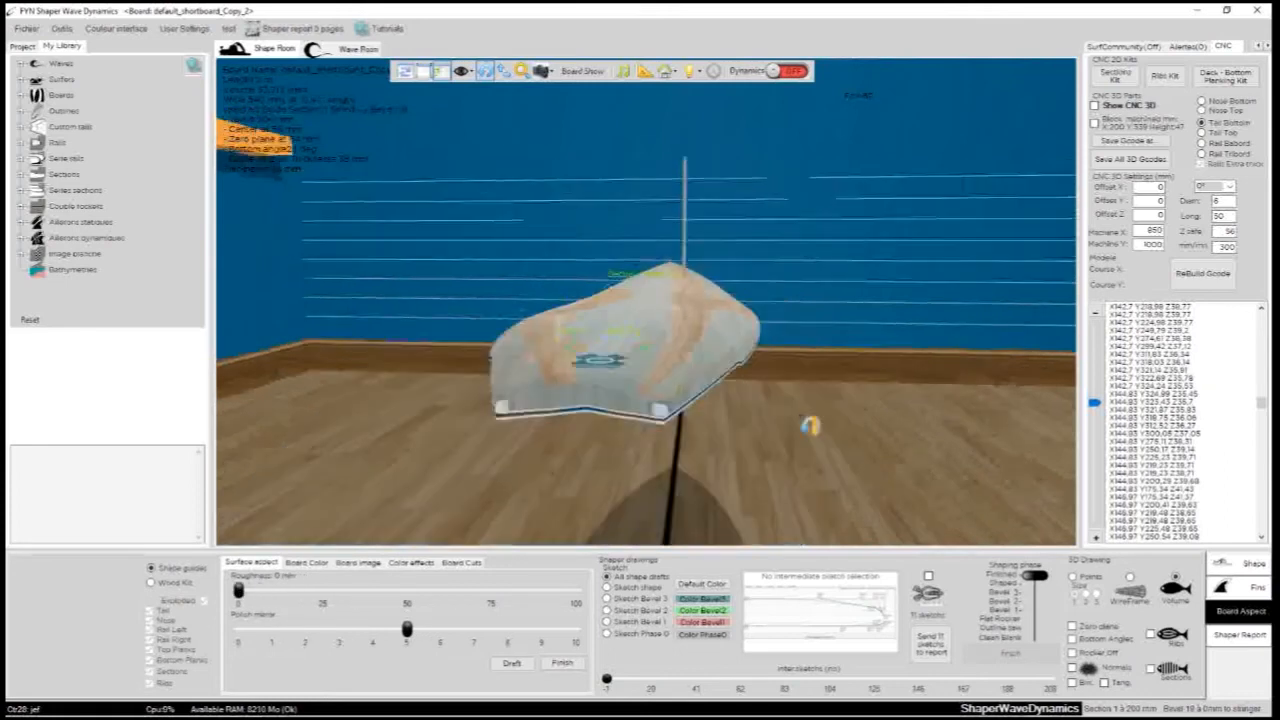
# - Apply the Draft surface preset and then the Finish preset to compare the board's matte and polished looks
pyautogui.moveTo(810, 425); pyautogui.dragTo(621, 550)
pyautogui.click(517, 665)
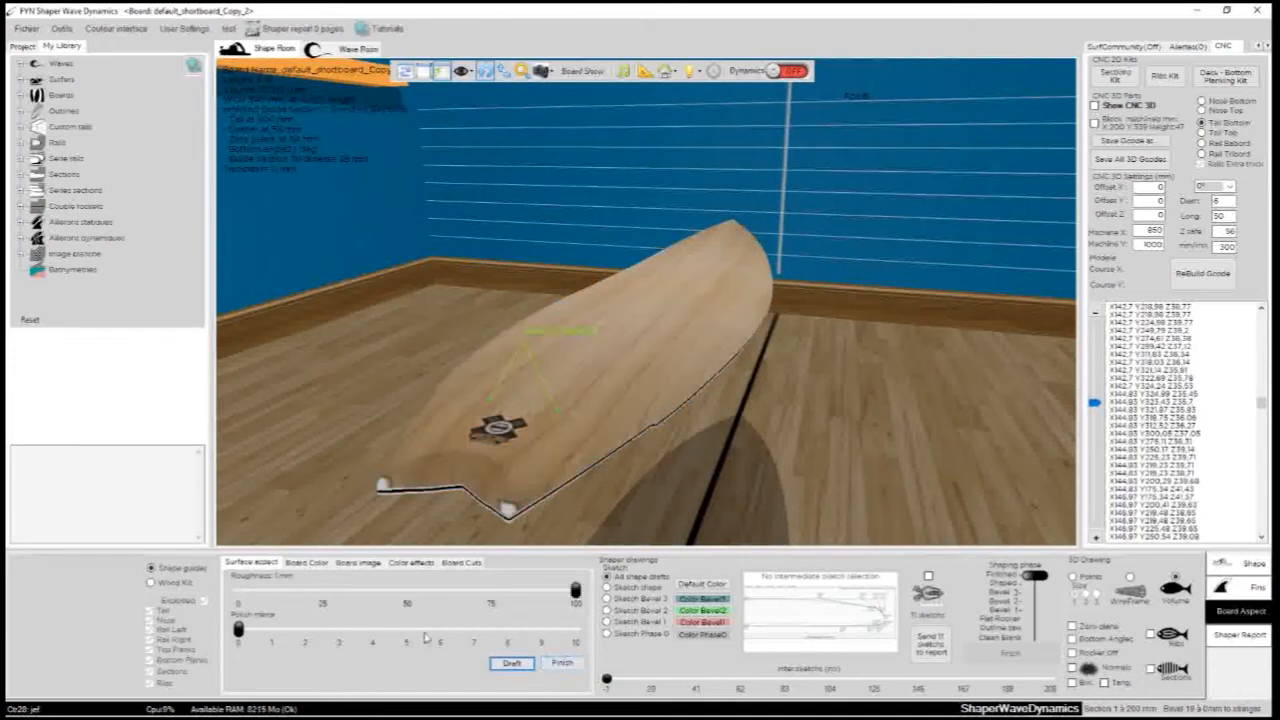
pyautogui.click(562, 663)
pyautogui.moveTo(495, 456); pyautogui.dragTo(821, 466)
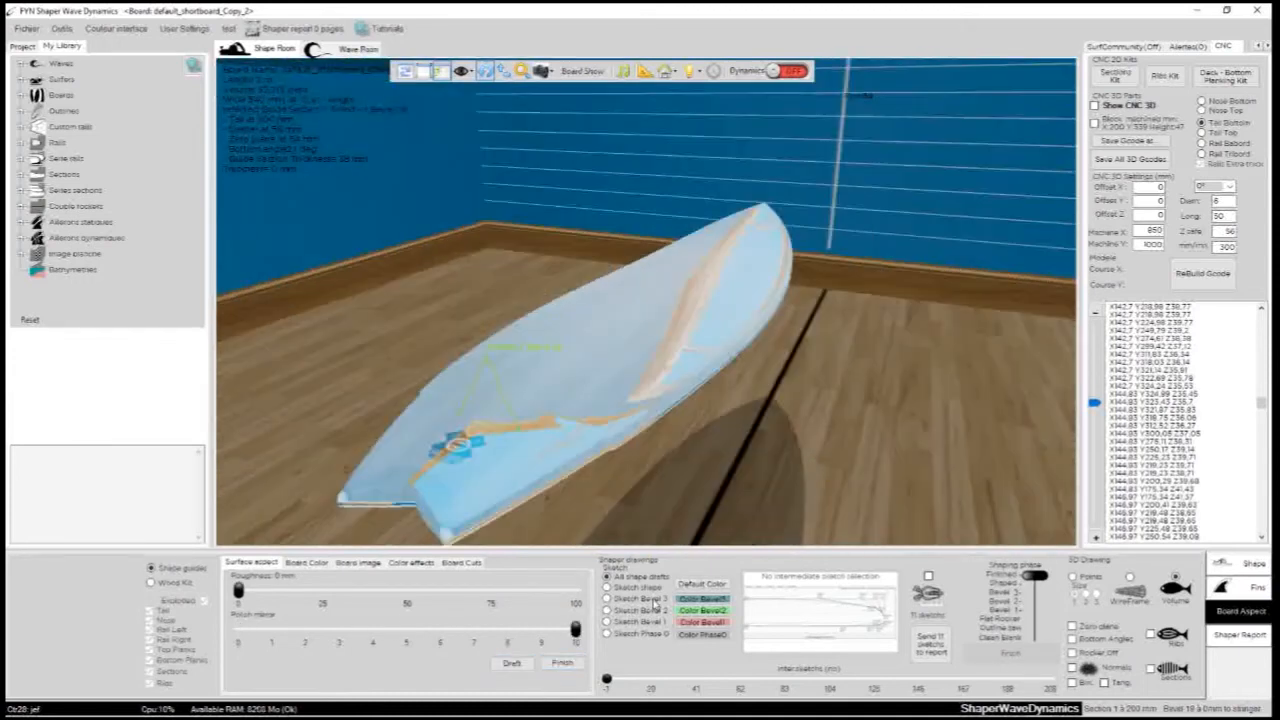
# - Look through the board colour and board image options and view the top image on the polished board
pyautogui.click(306, 563)
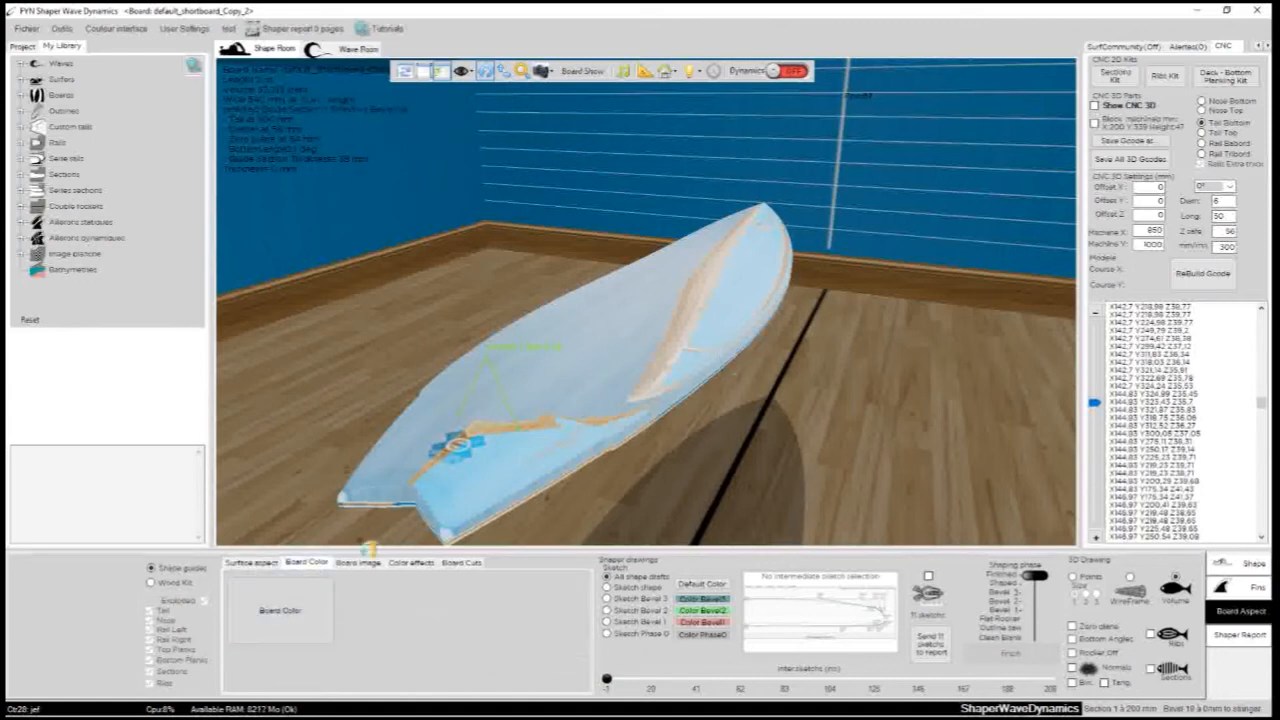
pyautogui.click(351, 565)
pyautogui.moveTo(780, 460); pyautogui.dragTo(392, 345)
pyautogui.click(392, 583)
pyautogui.moveTo(777, 404)
pyautogui.mouseDown()
pyautogui.moveTo(618, 310)
pyautogui.moveTo(773, 411)
pyautogui.mouseUp()
pyautogui.scroll(3, 710, 417)
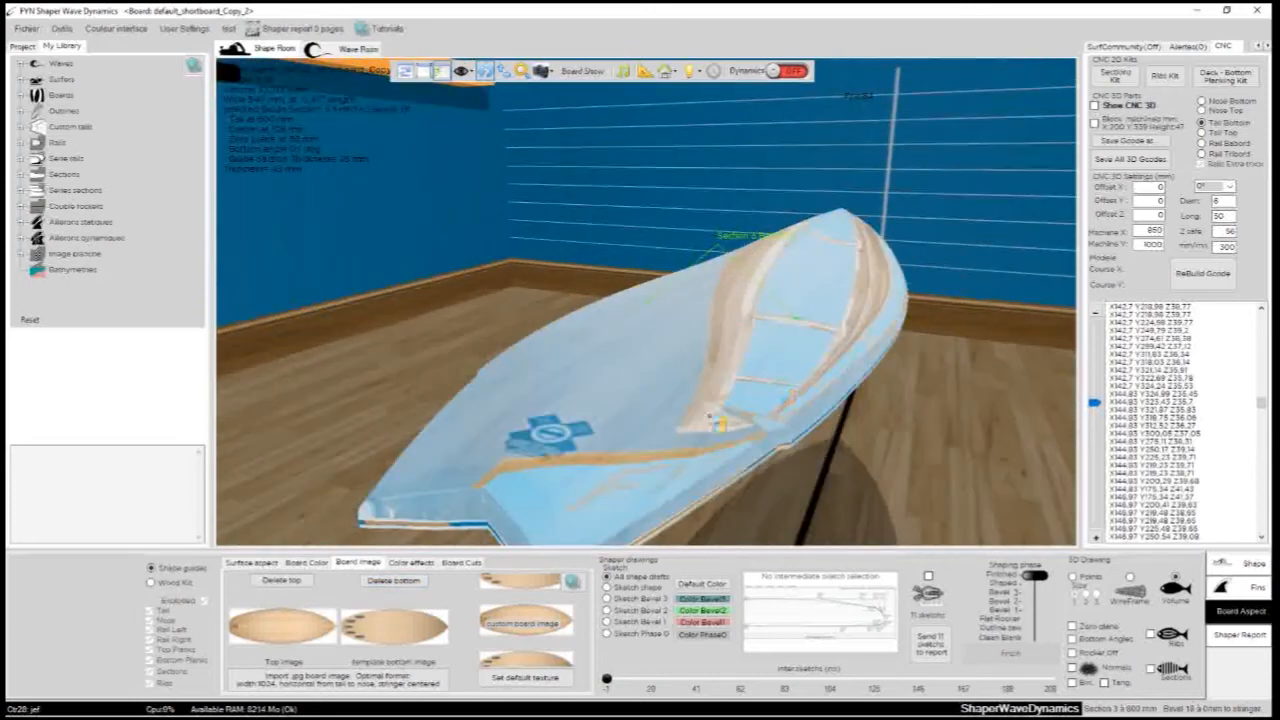
pyautogui.scroll(-3, 867, 441)
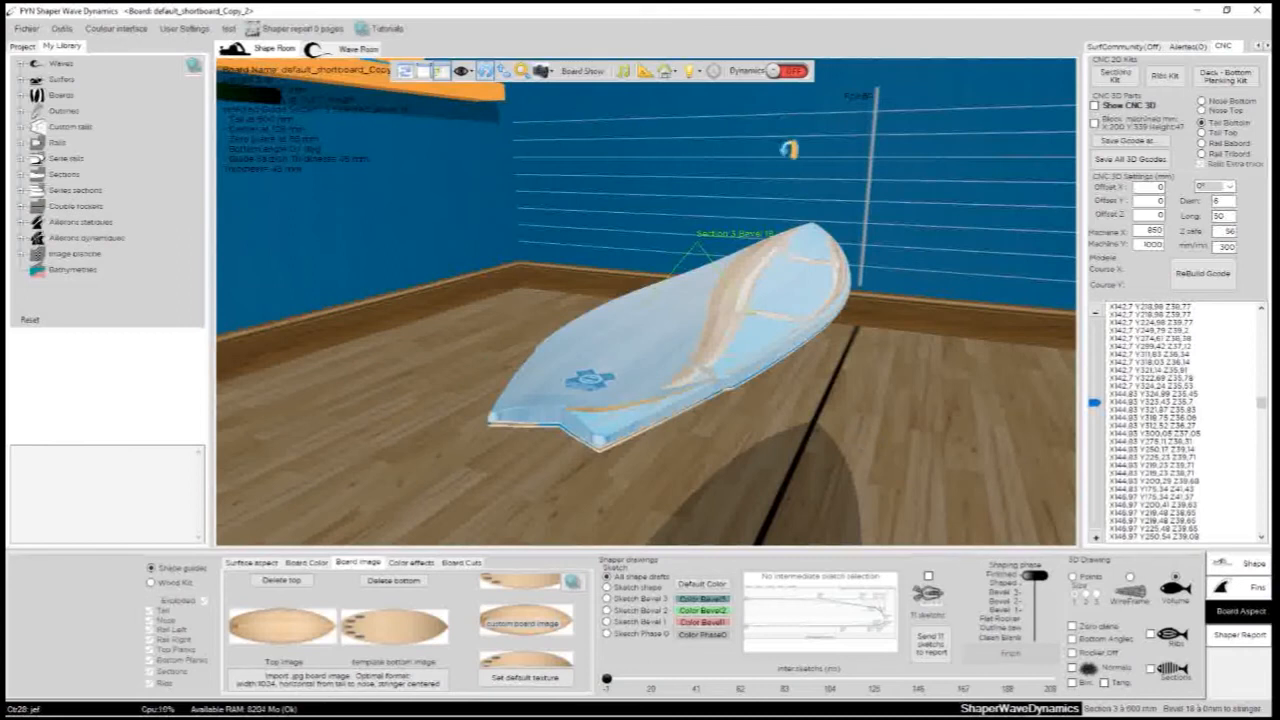
# - Place the board bottom up on its stand and view the bottom image with its fin box markings
pyautogui.click(665, 71)
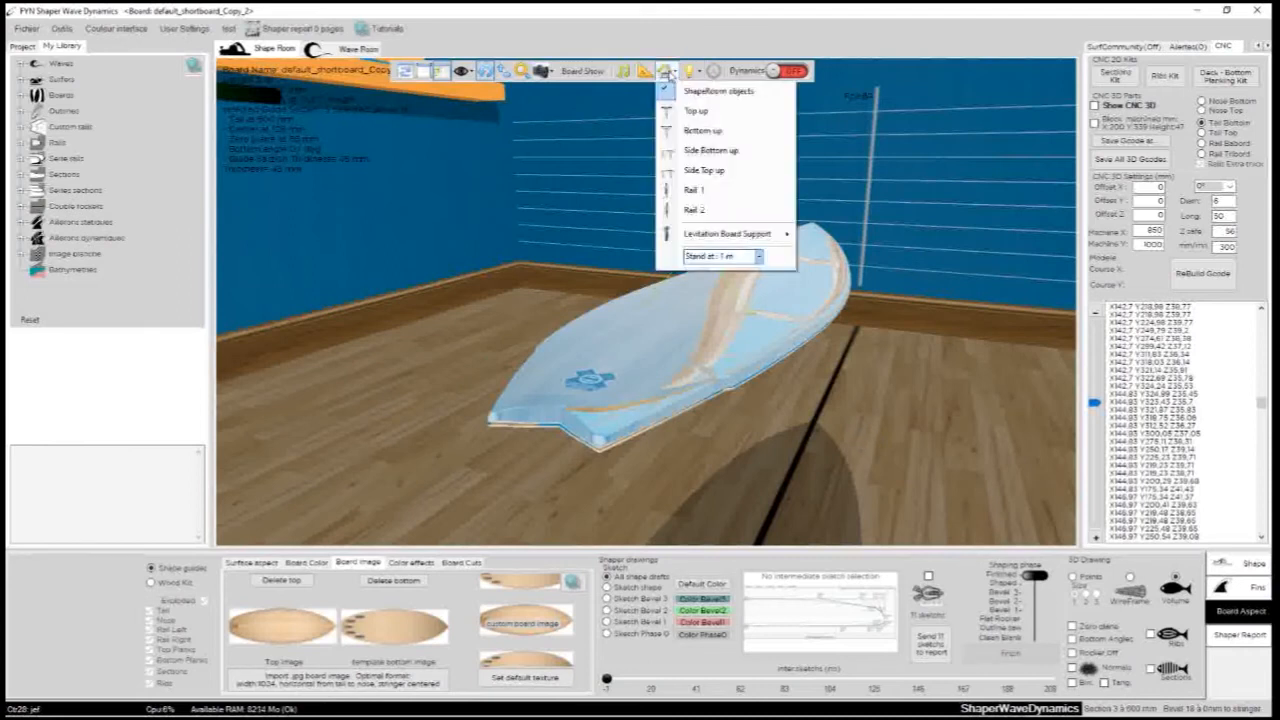
pyautogui.click(699, 133)
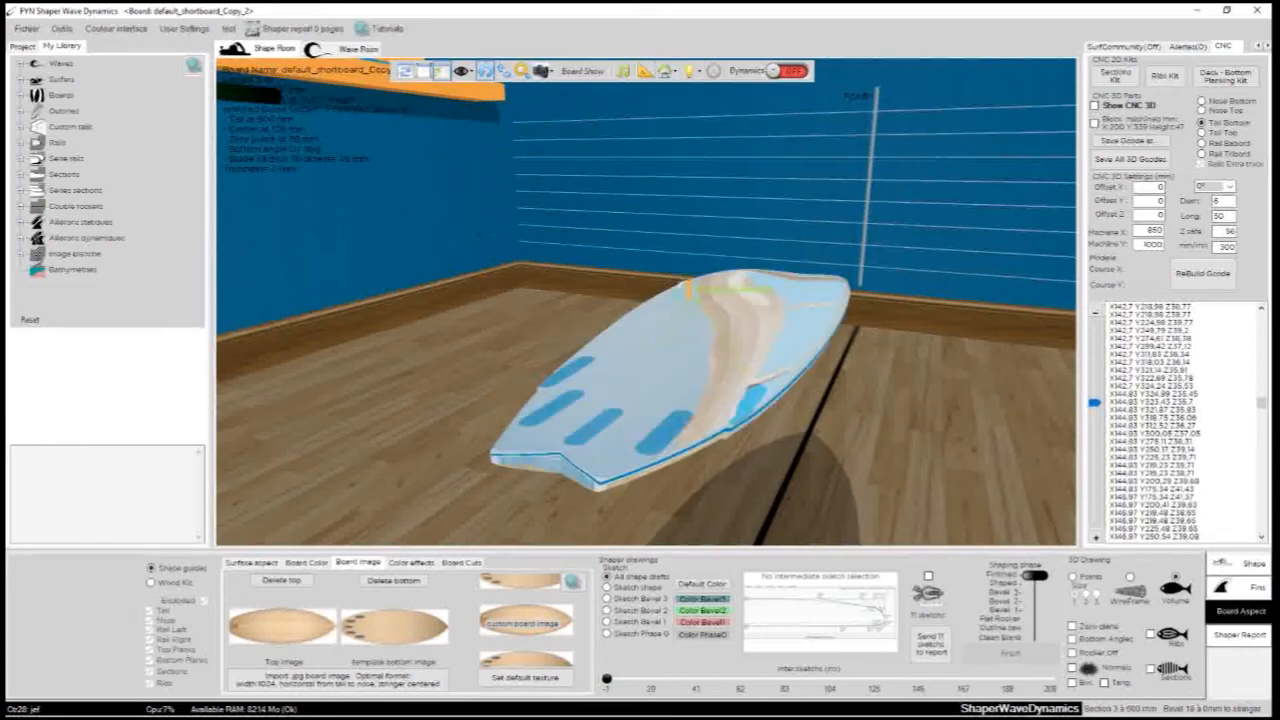
pyautogui.scroll(-3, 585, 462)
pyautogui.moveTo(766, 340); pyautogui.dragTo(560, 511)
pyautogui.moveTo(707, 192); pyautogui.dragTo(520, 537)
pyautogui.moveTo(502, 395); pyautogui.dragTo(819, 445)
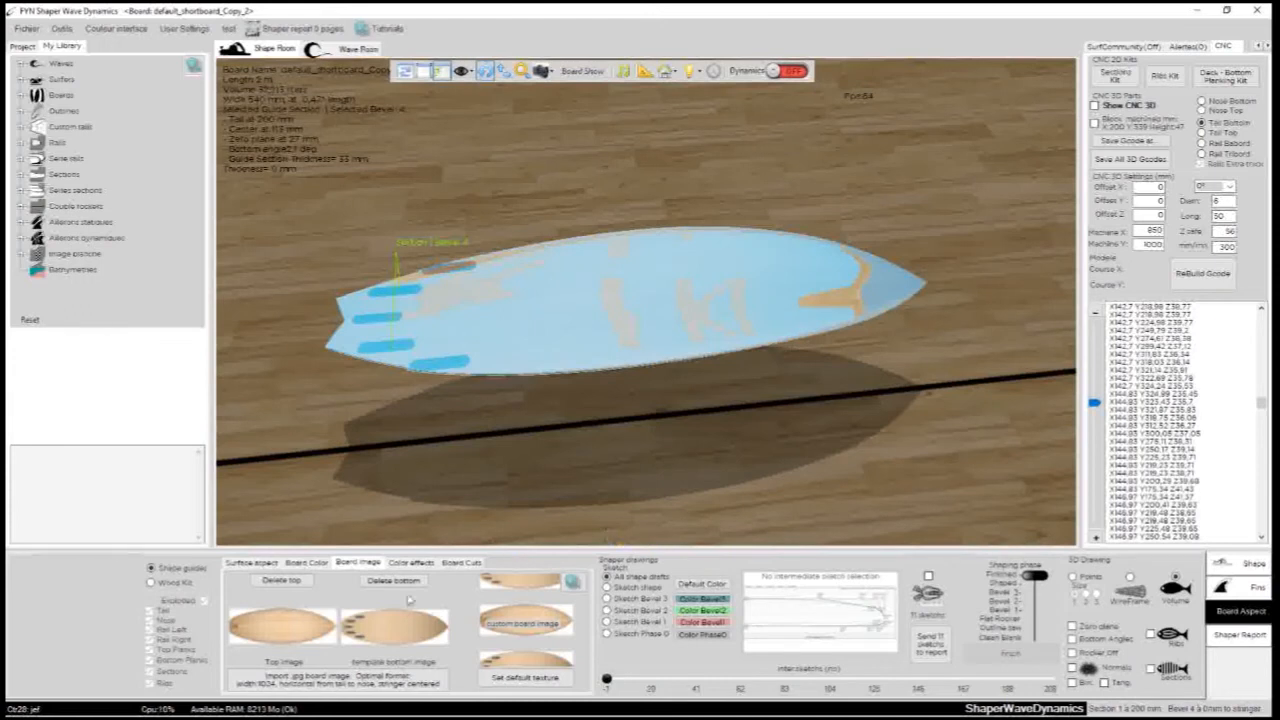
pyautogui.moveTo(748, 166); pyautogui.dragTo(646, 381)
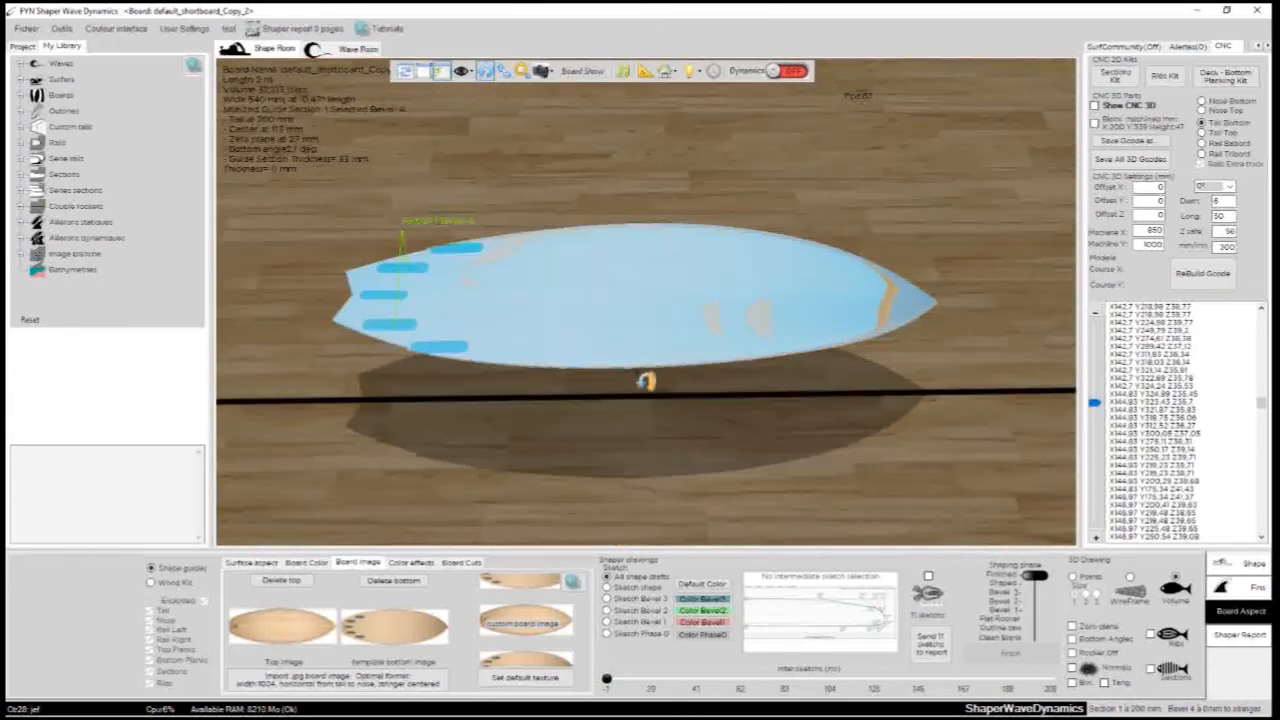
# - Colour the board by its distance from the zero plane and apply the Draft surface preset
pyautogui.click(412, 562)
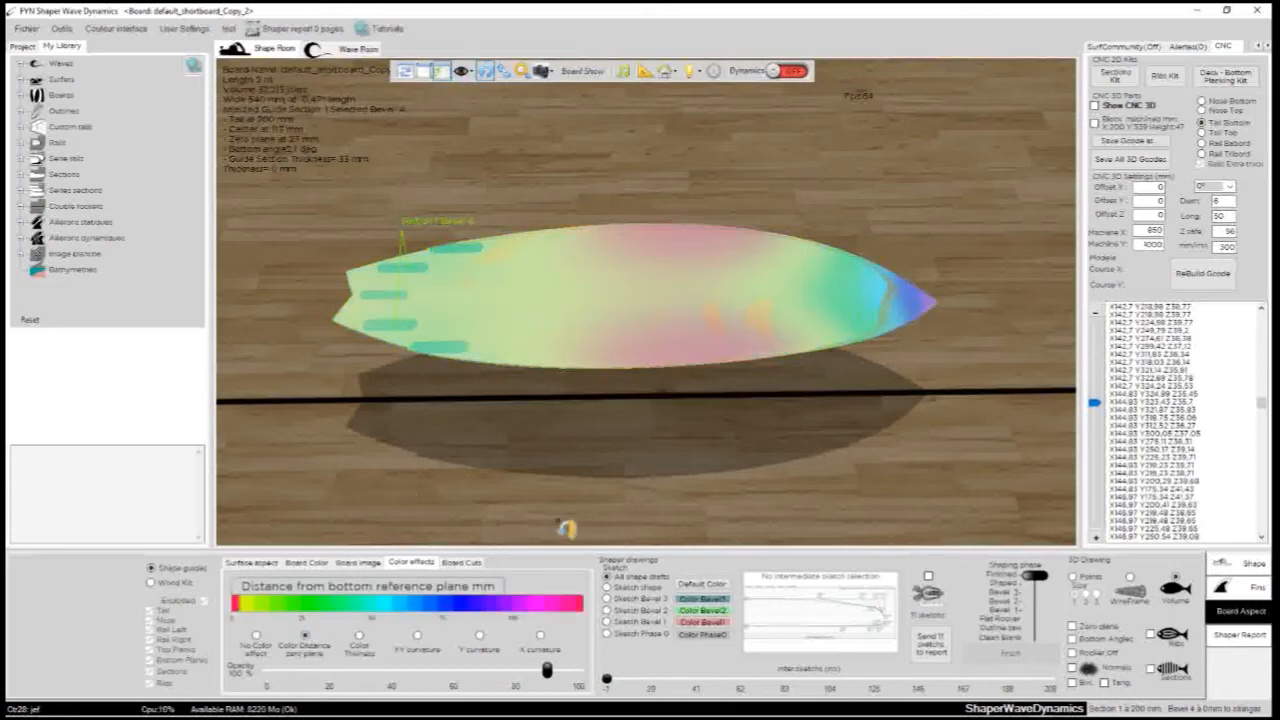
pyautogui.click(250, 563)
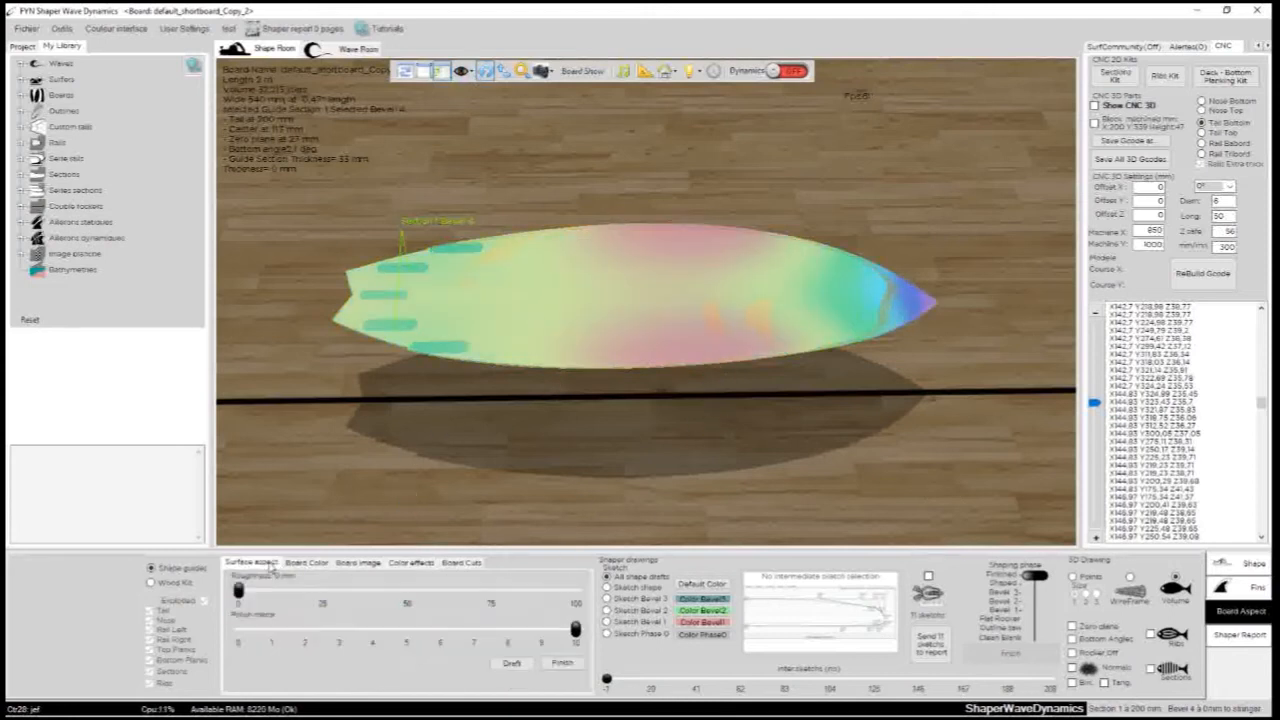
pyautogui.click(526, 664)
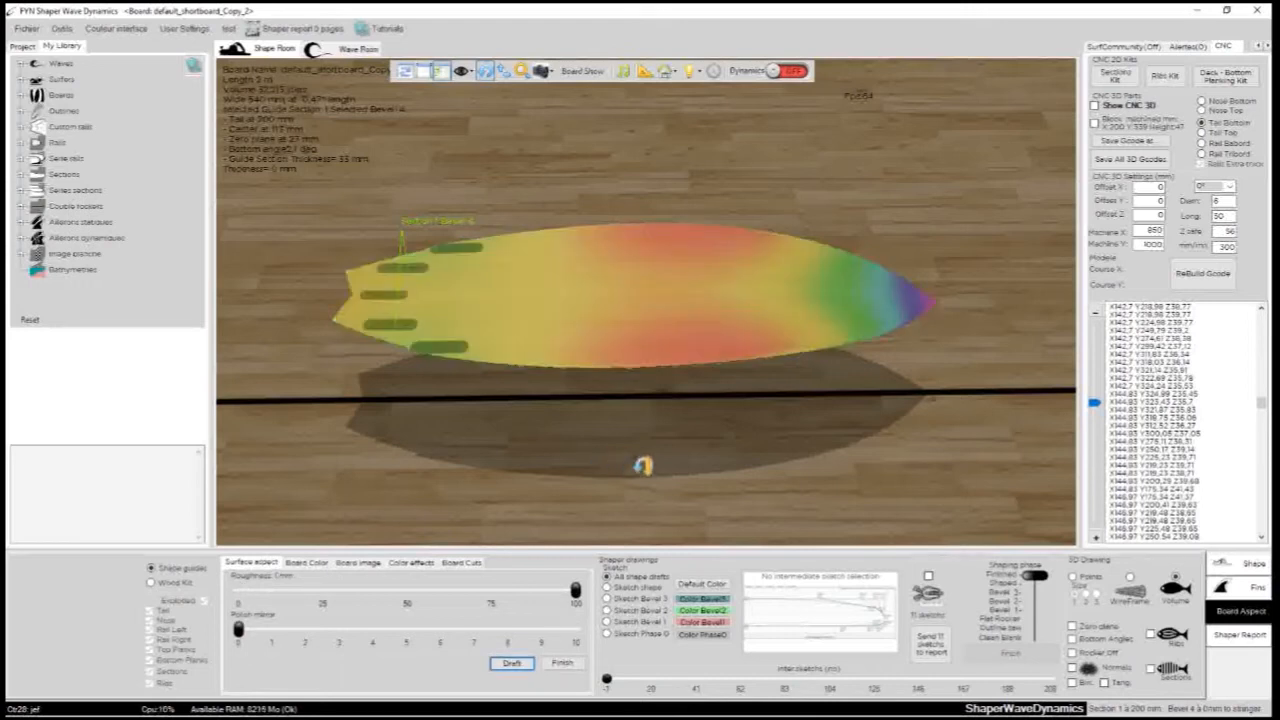
pyautogui.moveTo(643, 465); pyautogui.dragTo(590, 500)
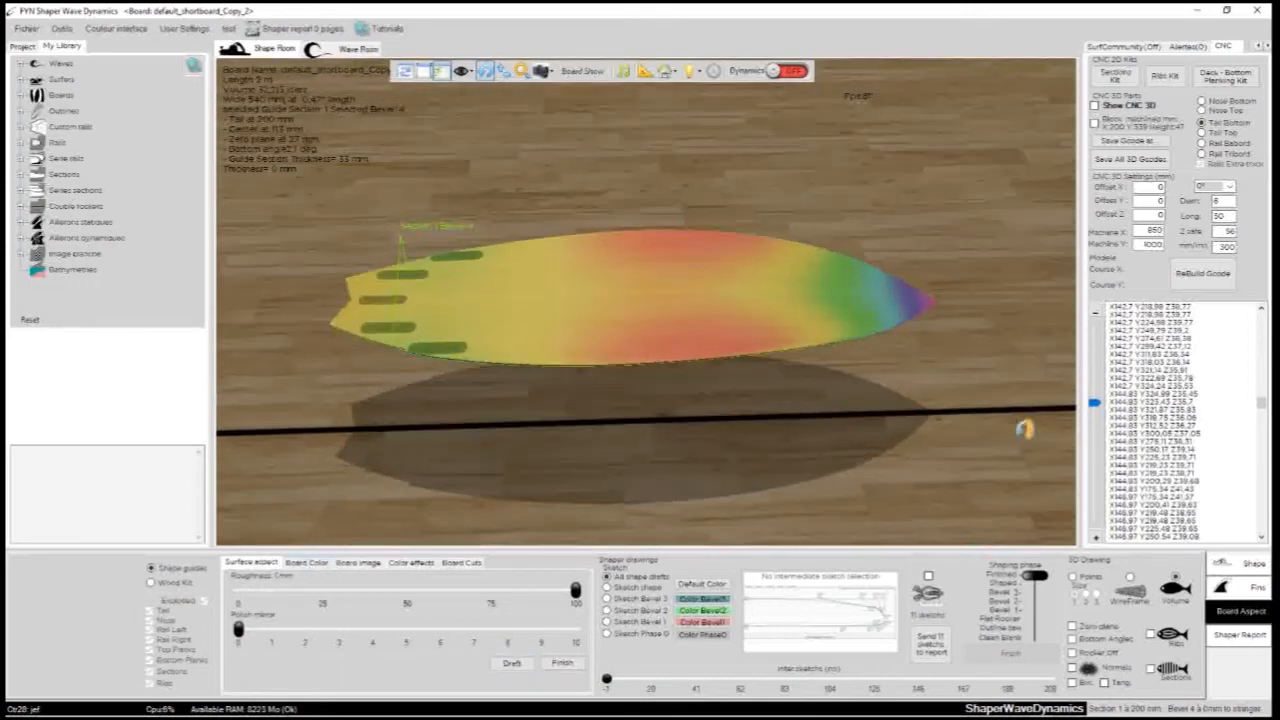
# - Set the shaping phase to Shaped and view the colour map and guide lines towards the nose
pyautogui.moveTo(1034, 576); pyautogui.dragTo(1036, 584)
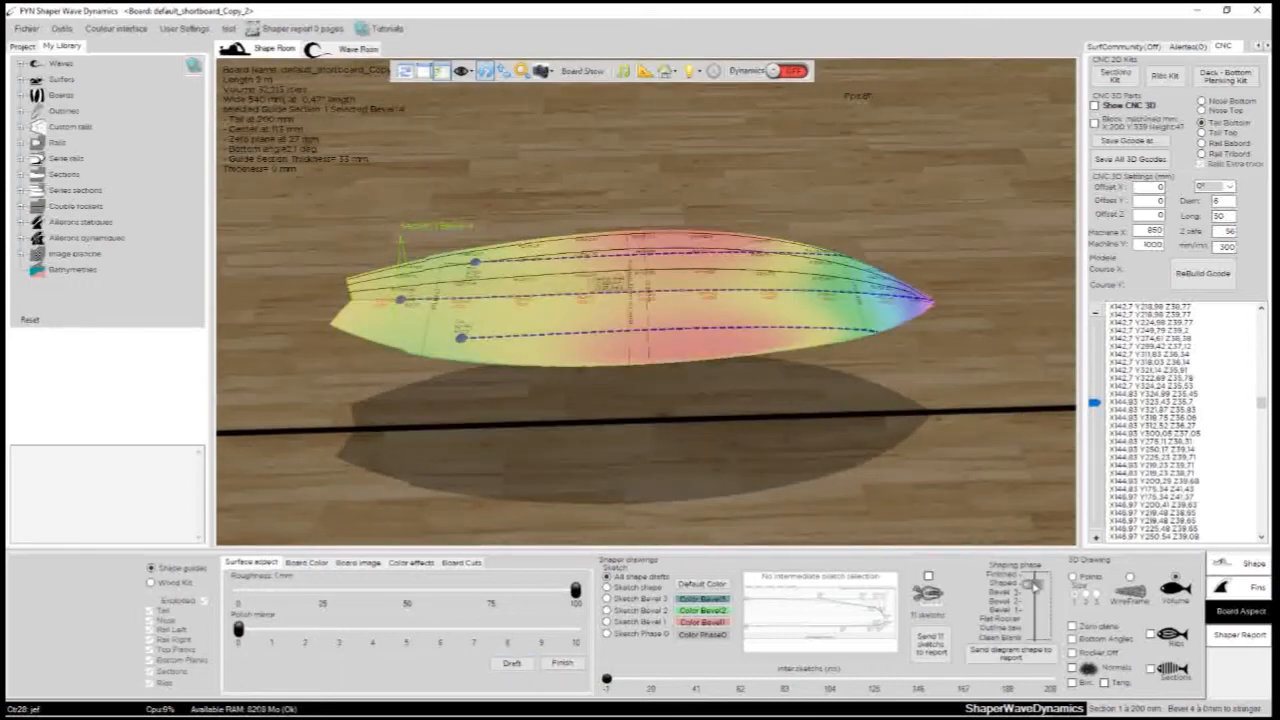
pyautogui.moveTo(840, 437); pyautogui.dragTo(742, 273)
pyautogui.scroll(3, 742, 273)
pyautogui.moveTo(860, 266); pyautogui.dragTo(768, 384)
pyautogui.doubleClick(770, 384)
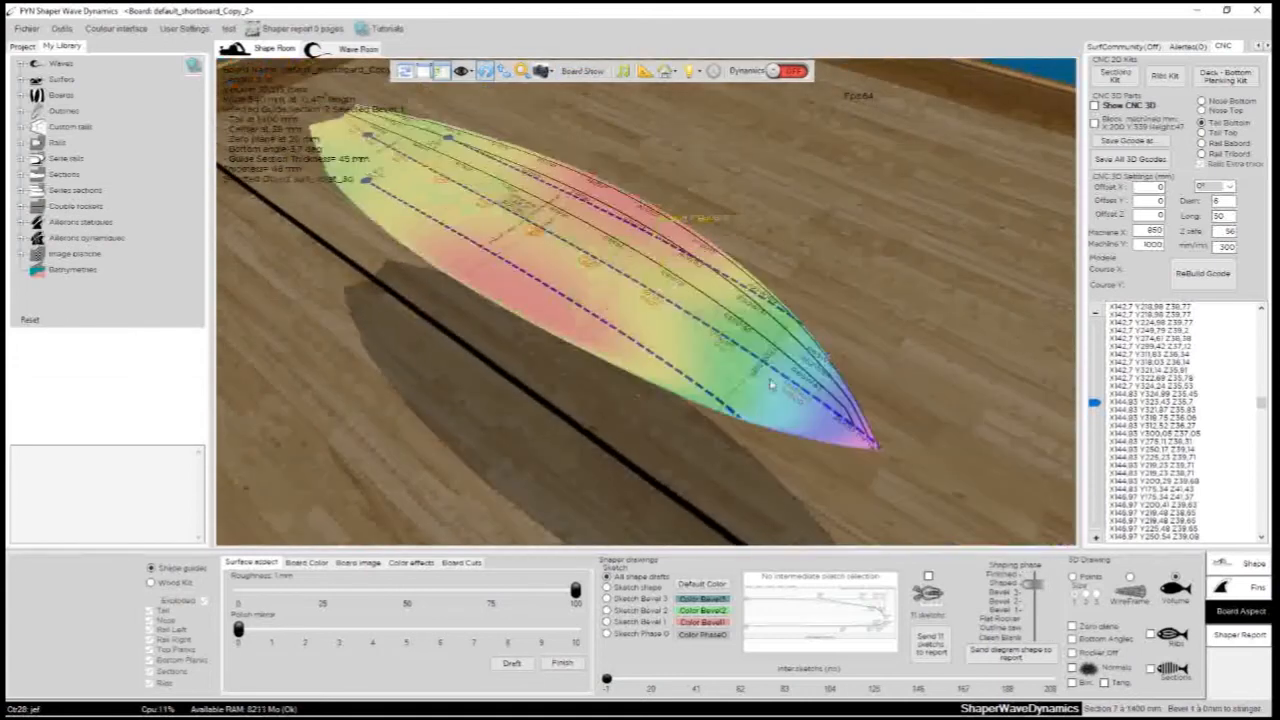
# - Examine the bottom's distance colours and guide dimensions from nose to tail against the colour scale
pyautogui.click(410, 563)
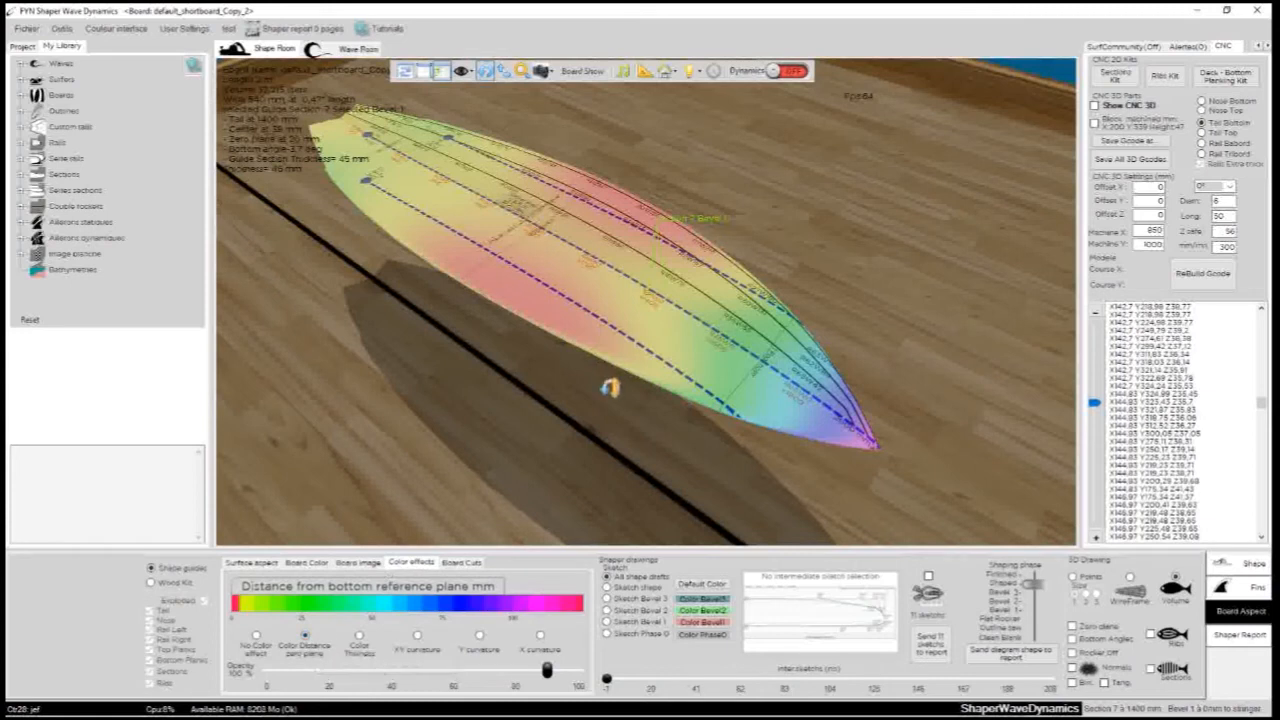
pyautogui.moveTo(610, 387); pyautogui.dragTo(549, 321)
pyautogui.moveTo(623, 374); pyautogui.dragTo(770, 205)
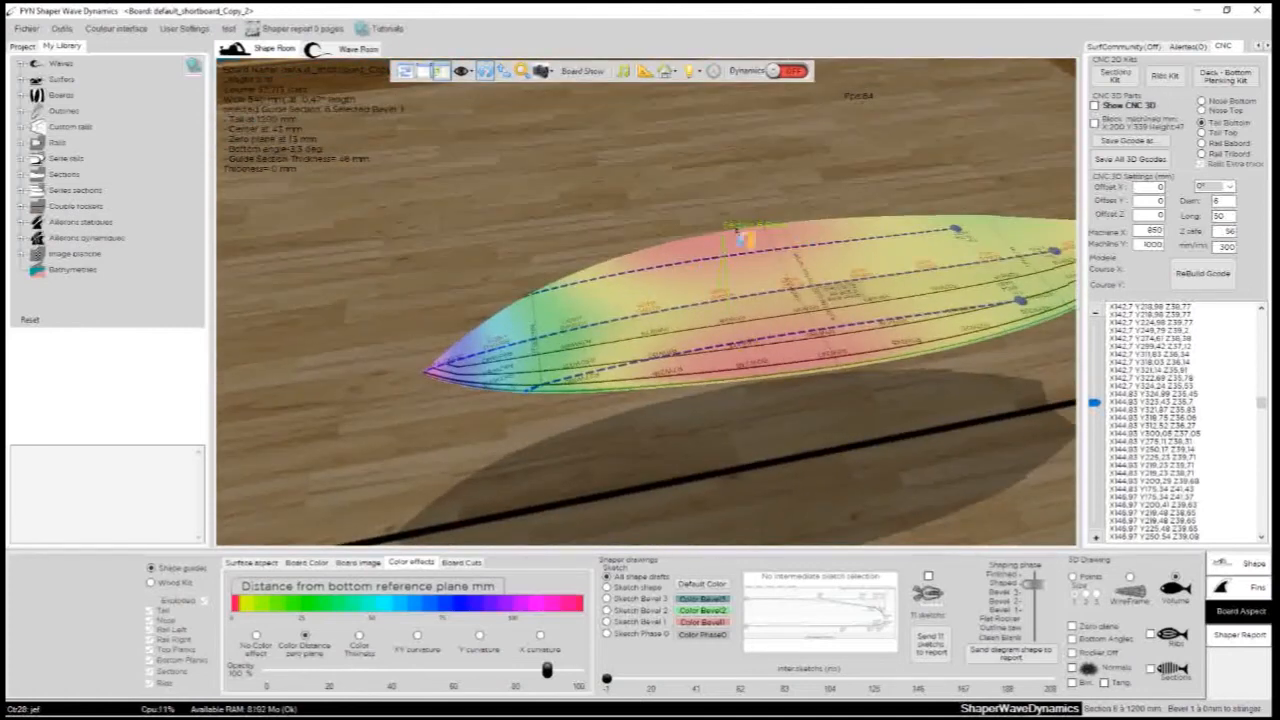
pyautogui.moveTo(835, 129); pyautogui.dragTo(768, 258)
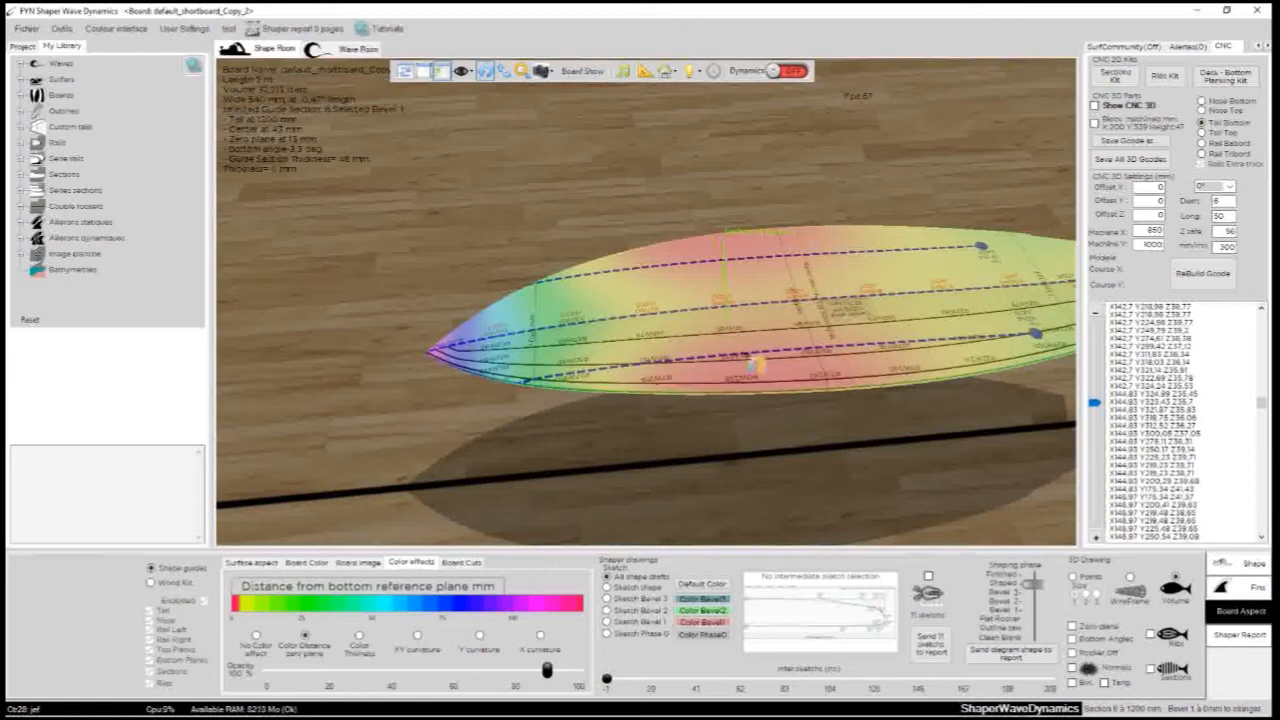
pyautogui.scroll(-2, 600, 400)
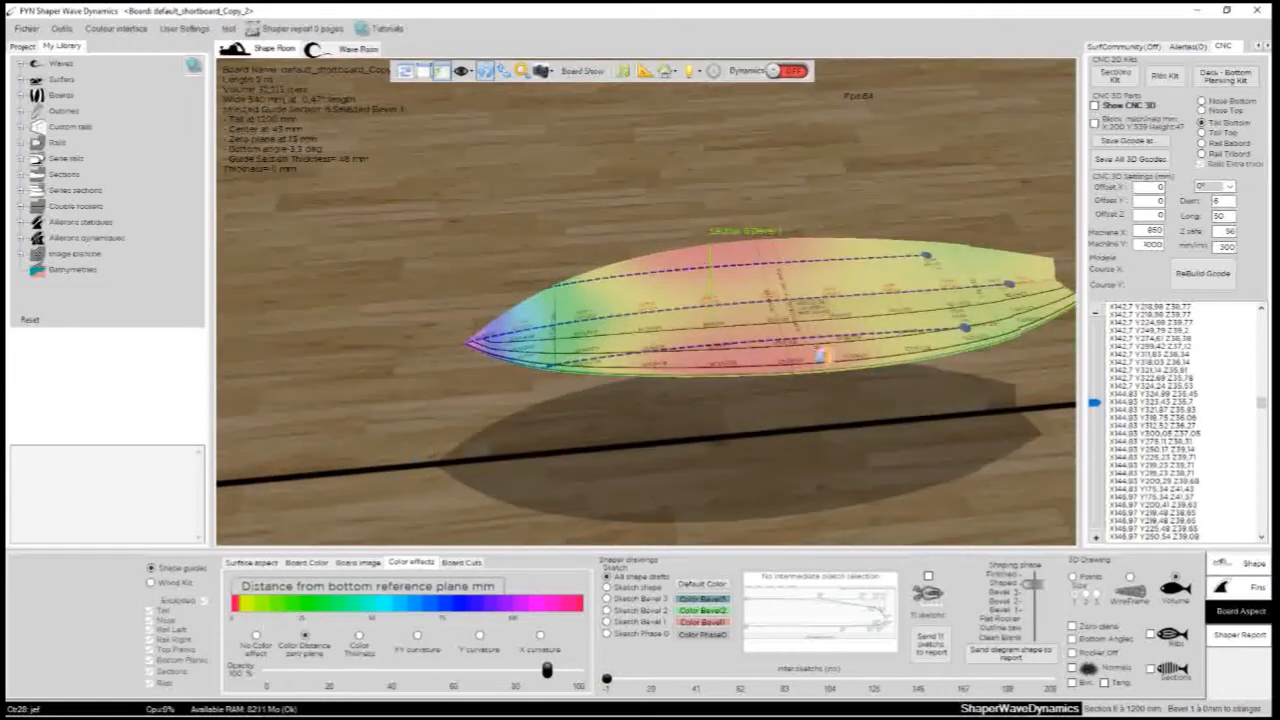
pyautogui.moveTo(888, 330); pyautogui.dragTo(674, 357, button='middle')
pyautogui.scroll(5, 548, 399)
pyautogui.moveTo(650, 427); pyautogui.dragTo(526, 466)
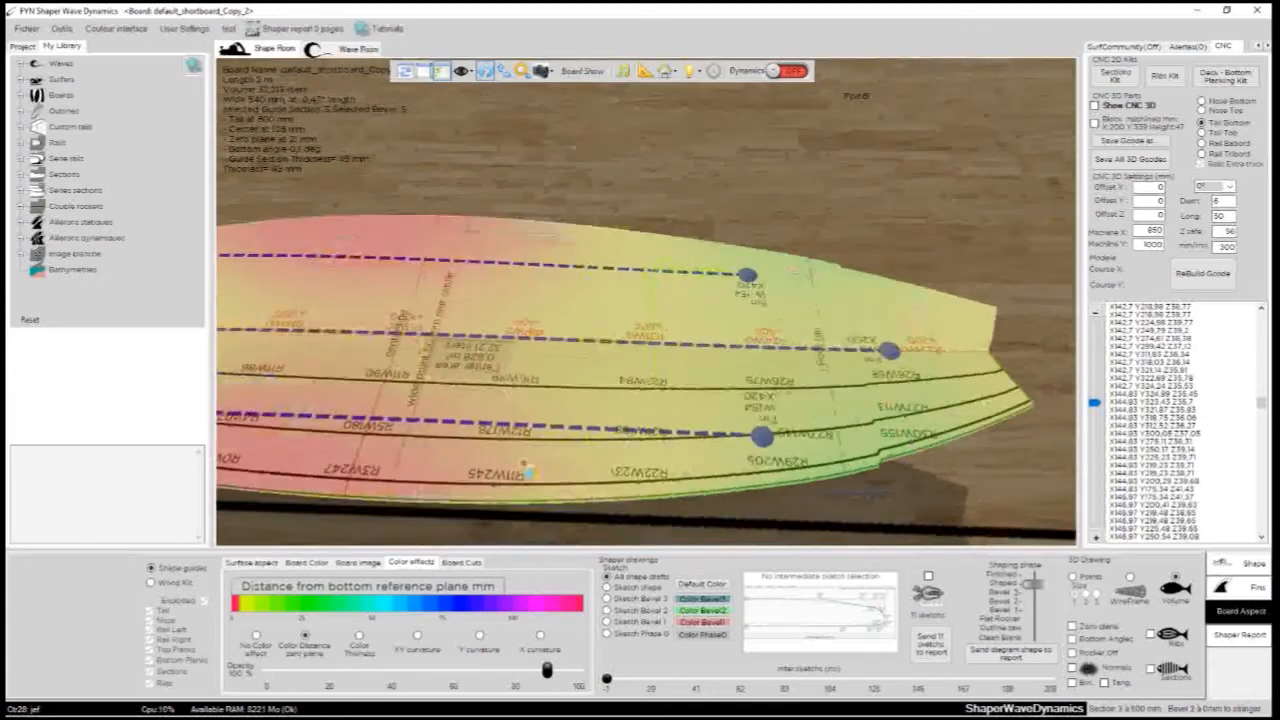
pyautogui.scroll(-4, 510, 367)
pyautogui.moveTo(310, 352); pyautogui.dragTo(472, 354, button='middle')
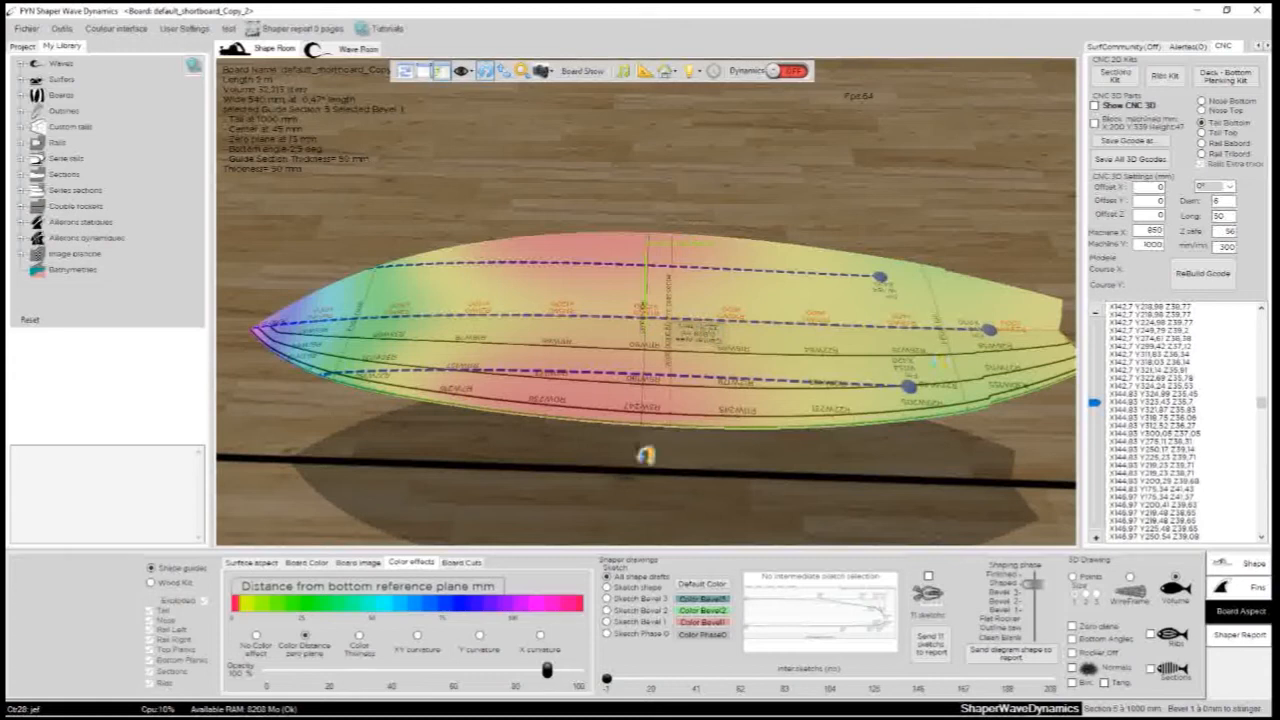
pyautogui.moveTo(637, 336); pyautogui.dragTo(728, 418)
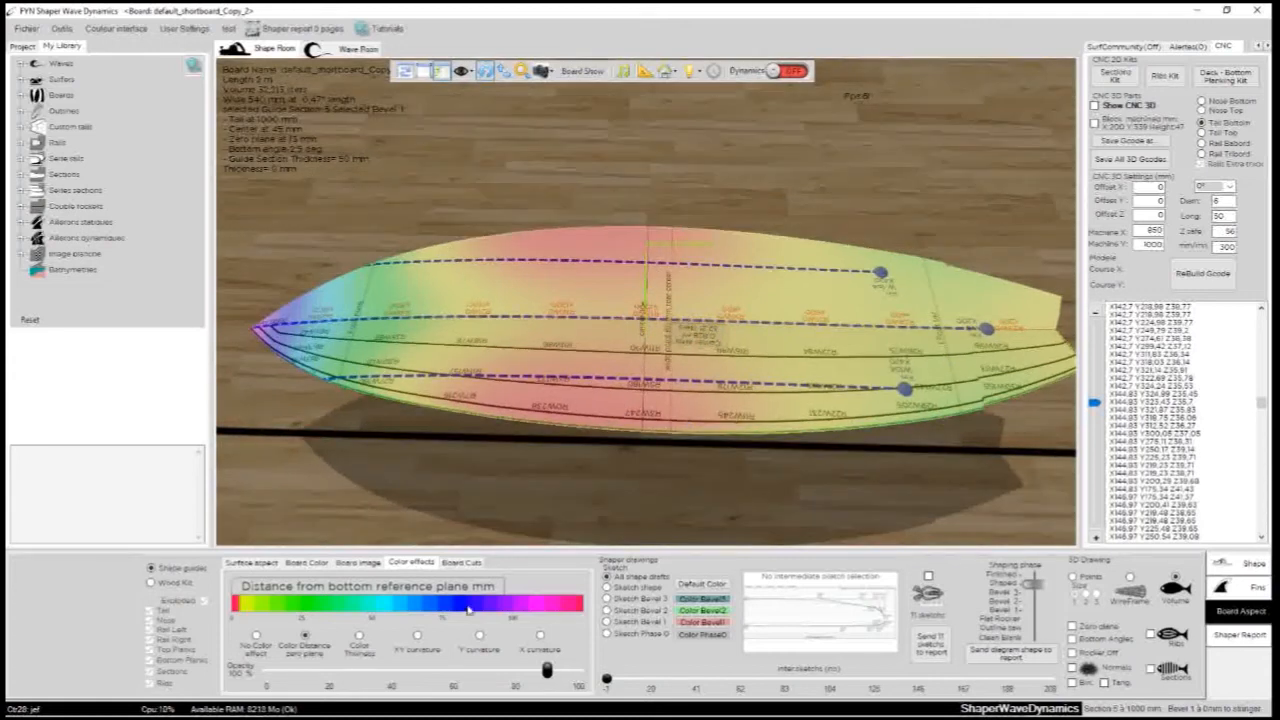
# - Turn the board top up on its stand to show the colour map on the deck
pyautogui.click(666, 71)
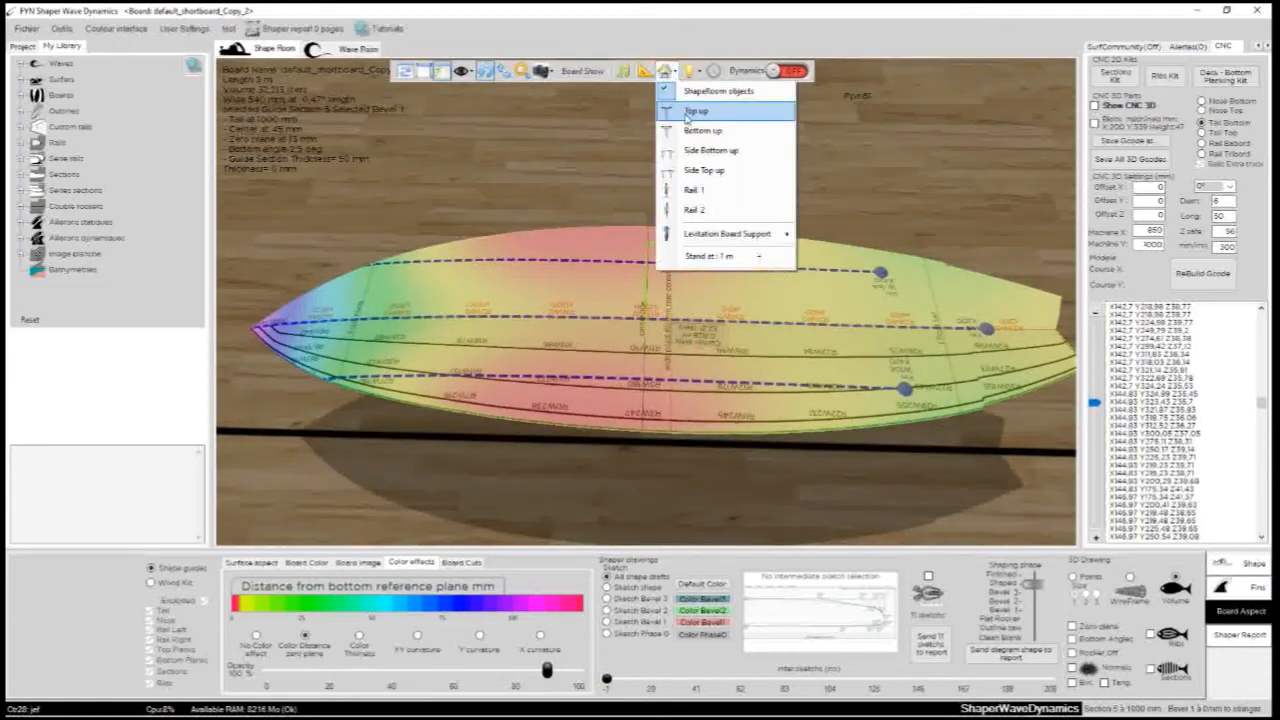
pyautogui.click(687, 118)
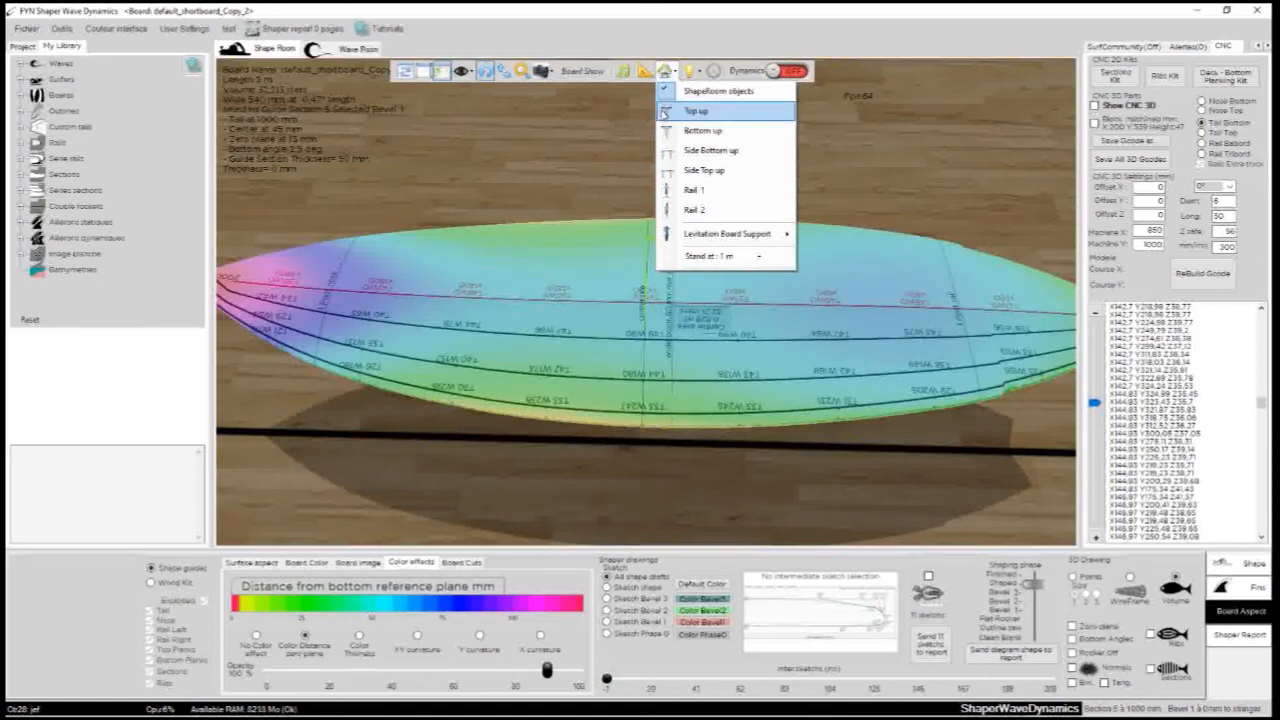
# - Colour the board by thickness and turn it bottom up on its stand
pyautogui.click(360, 637)
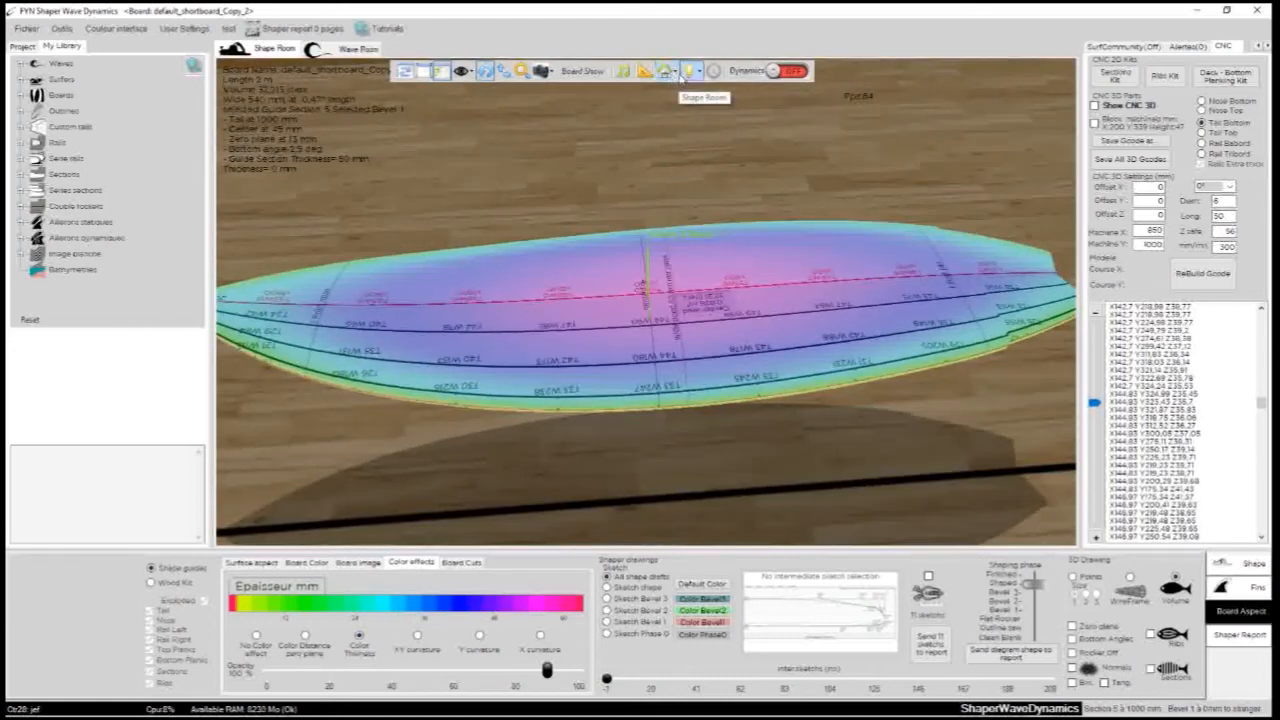
pyautogui.click(689, 72)
pyautogui.click(665, 72)
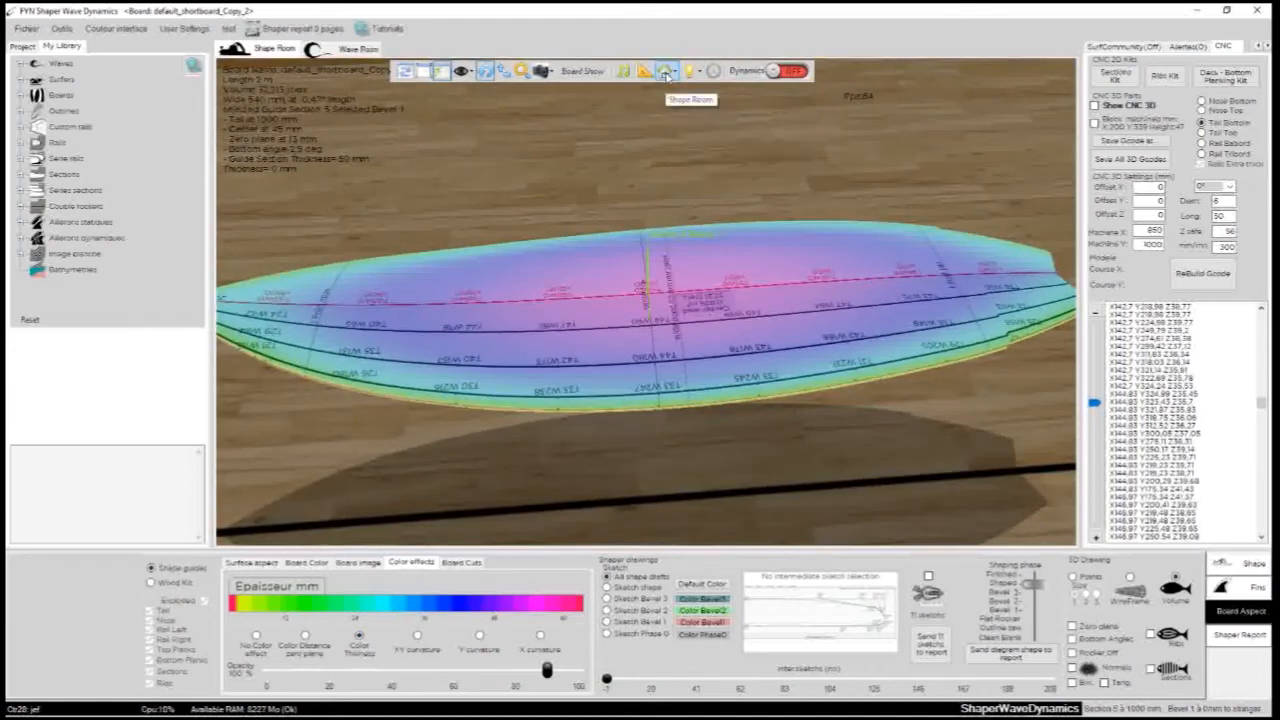
pyautogui.click(665, 72)
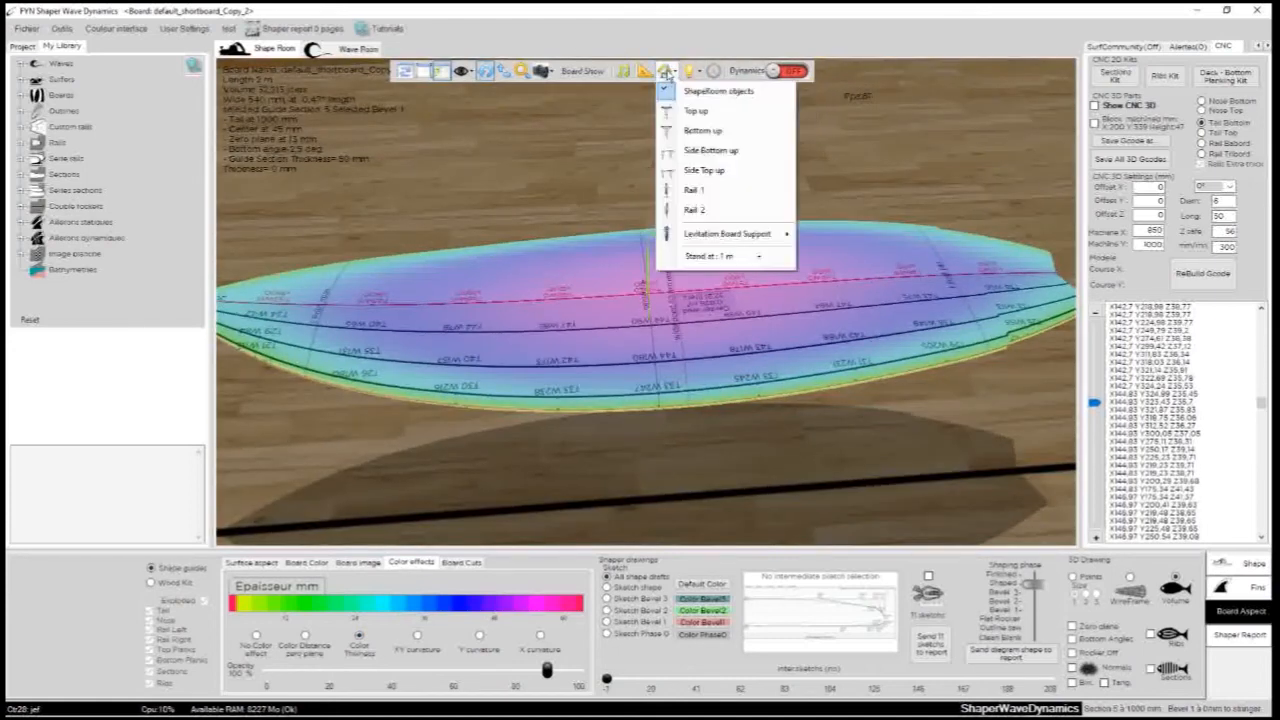
pyautogui.click(697, 131)
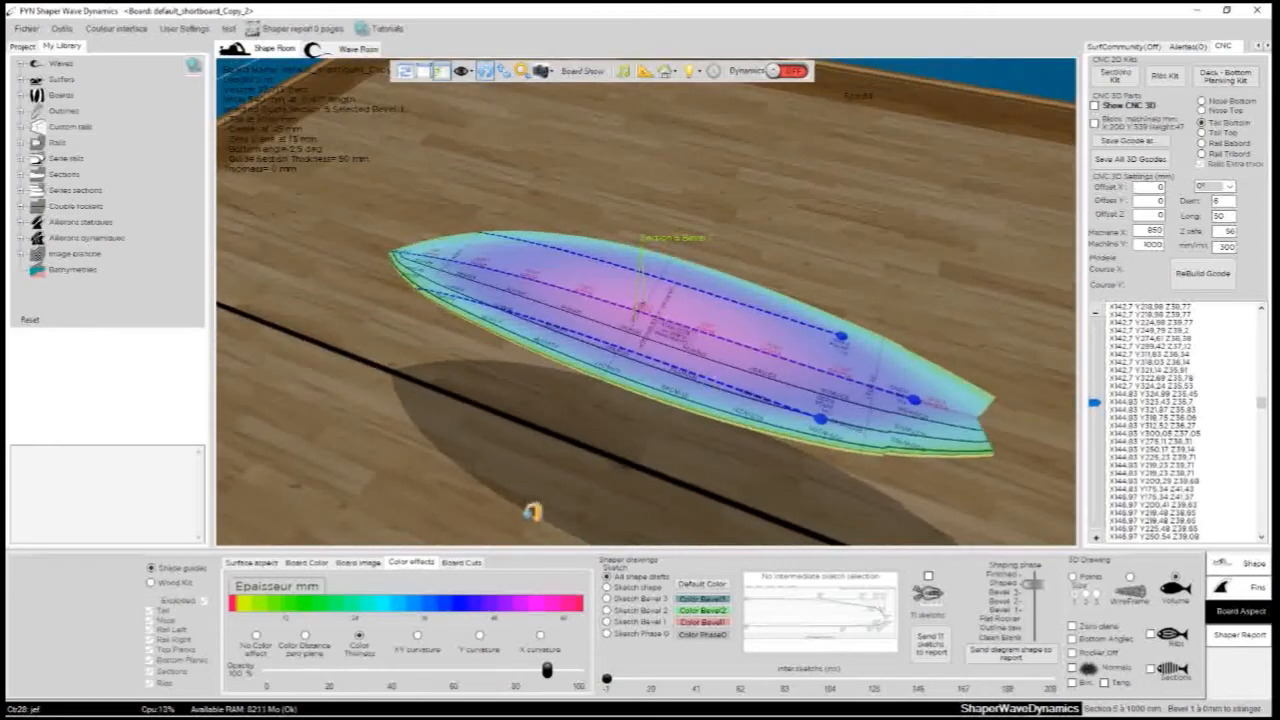
# - Colour the board by XY, Y and X curvature in turn and inspect the surface from different angles
pyautogui.click(420, 639)
pyautogui.moveTo(454, 463); pyautogui.dragTo(502, 624)
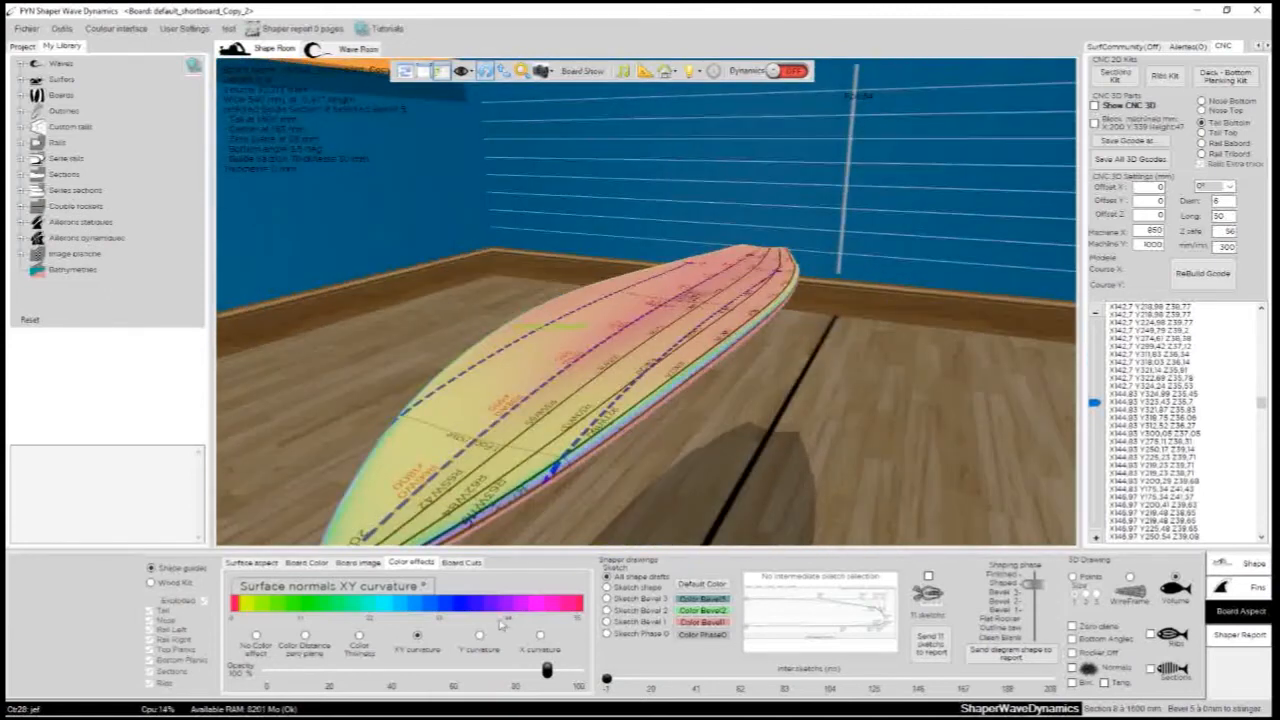
pyautogui.moveTo(829, 371); pyautogui.dragTo(577, 510)
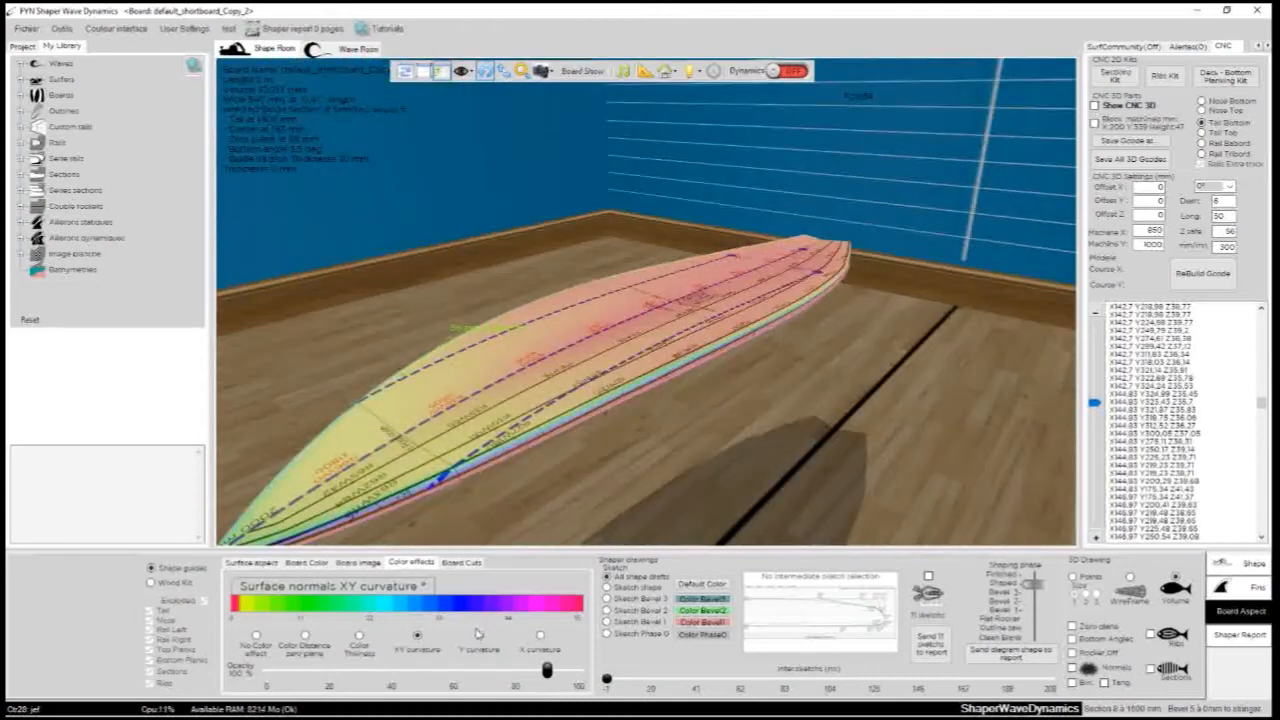
pyautogui.click(480, 636)
pyautogui.click(540, 636)
pyautogui.moveTo(686, 486); pyautogui.dragTo(327, 487)
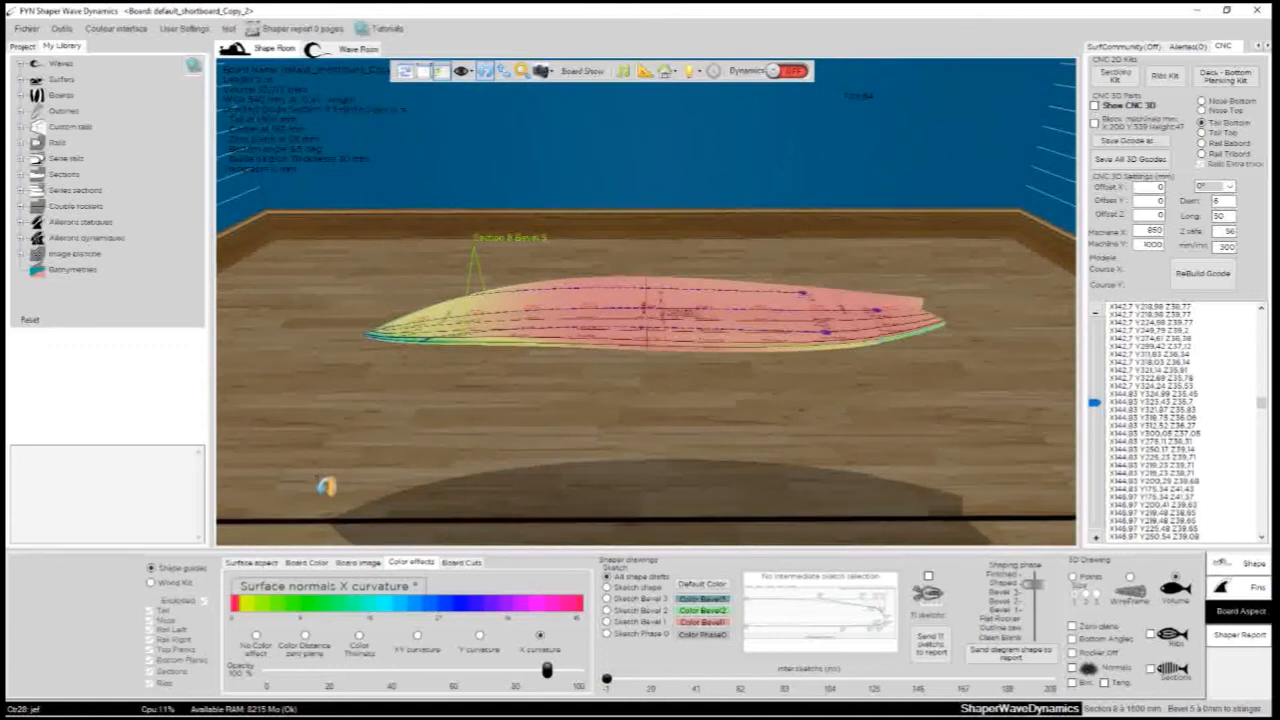
# - Set the colour opacity to 86% while viewing the X curvature map on the bottom
pyautogui.moveTo(547, 671)
pyautogui.mouseDown()
pyautogui.moveTo(357, 671)
pyautogui.moveTo(548, 671)
pyautogui.mouseUp()
pyautogui.moveTo(663, 363); pyautogui.dragTo(477, 469)
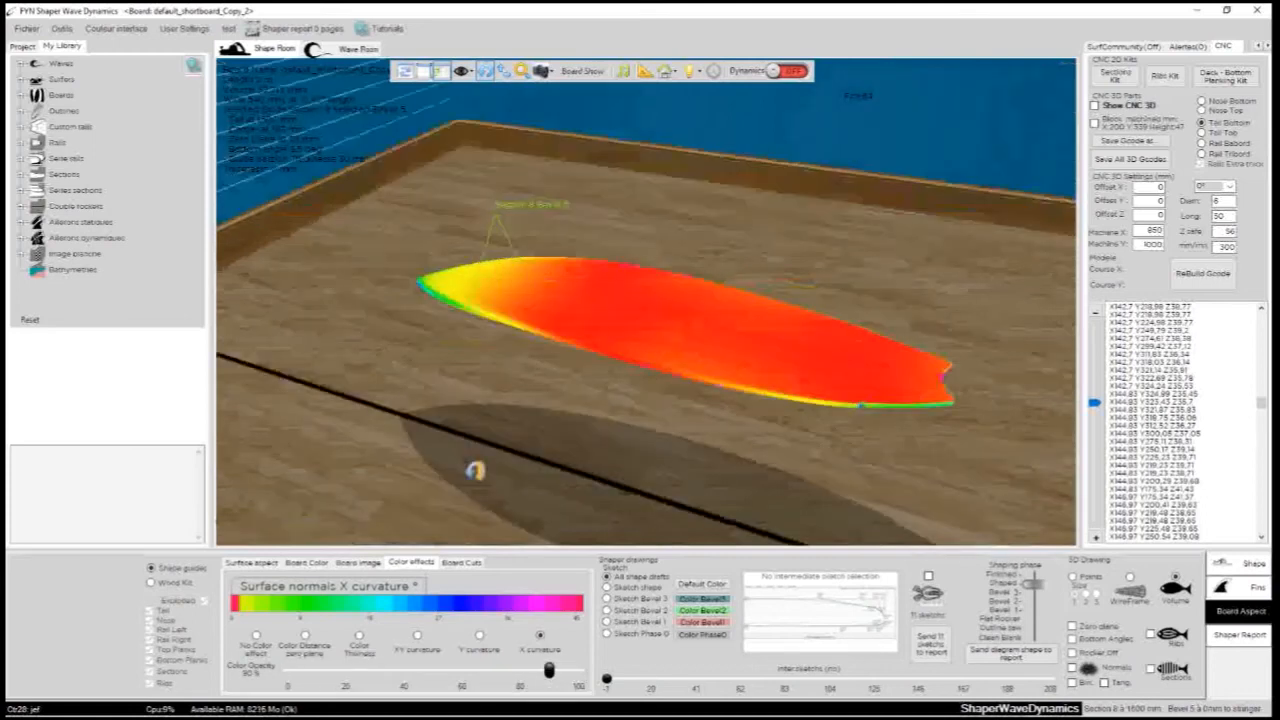
pyautogui.moveTo(548, 671)
pyautogui.mouseDown()
pyautogui.moveTo(393, 671)
pyautogui.moveTo(537, 671)
pyautogui.mouseUp()
# - Compare the Y curvature, XY curvature, thickness and zero plane distance maps, and finish with no colour effect
pyautogui.click(480, 634)
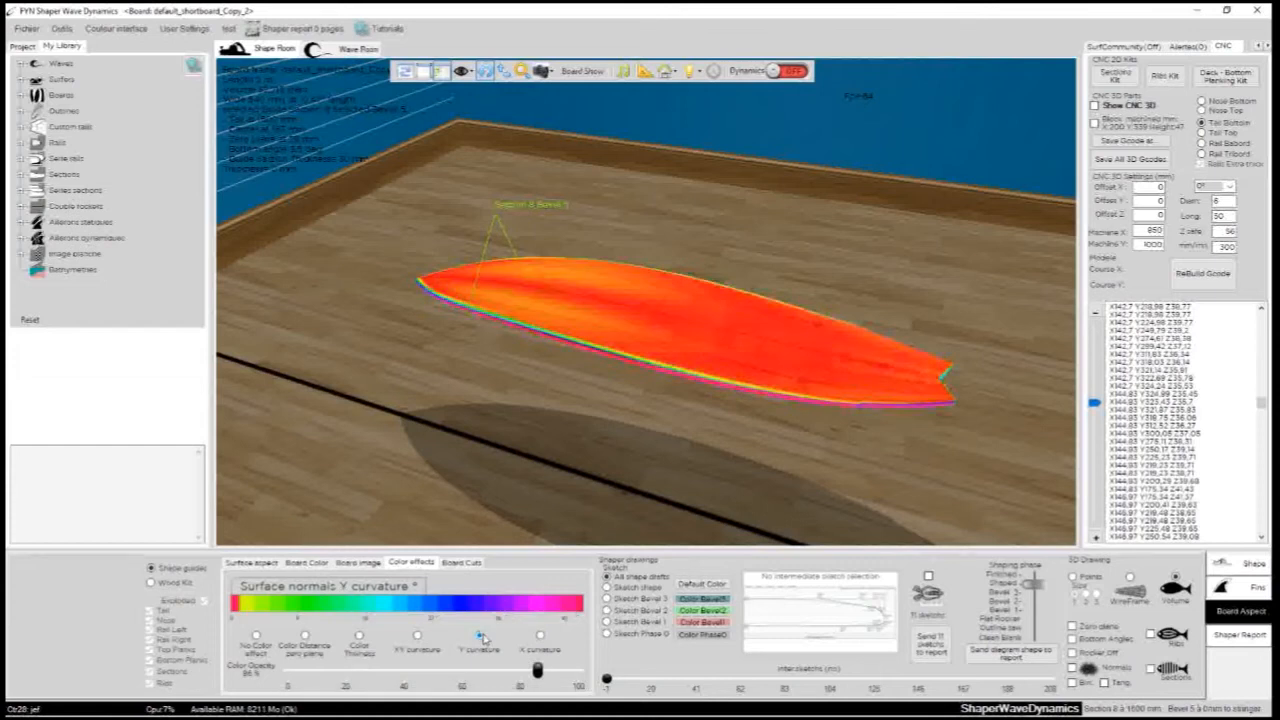
pyautogui.click(417, 635)
pyautogui.click(359, 635)
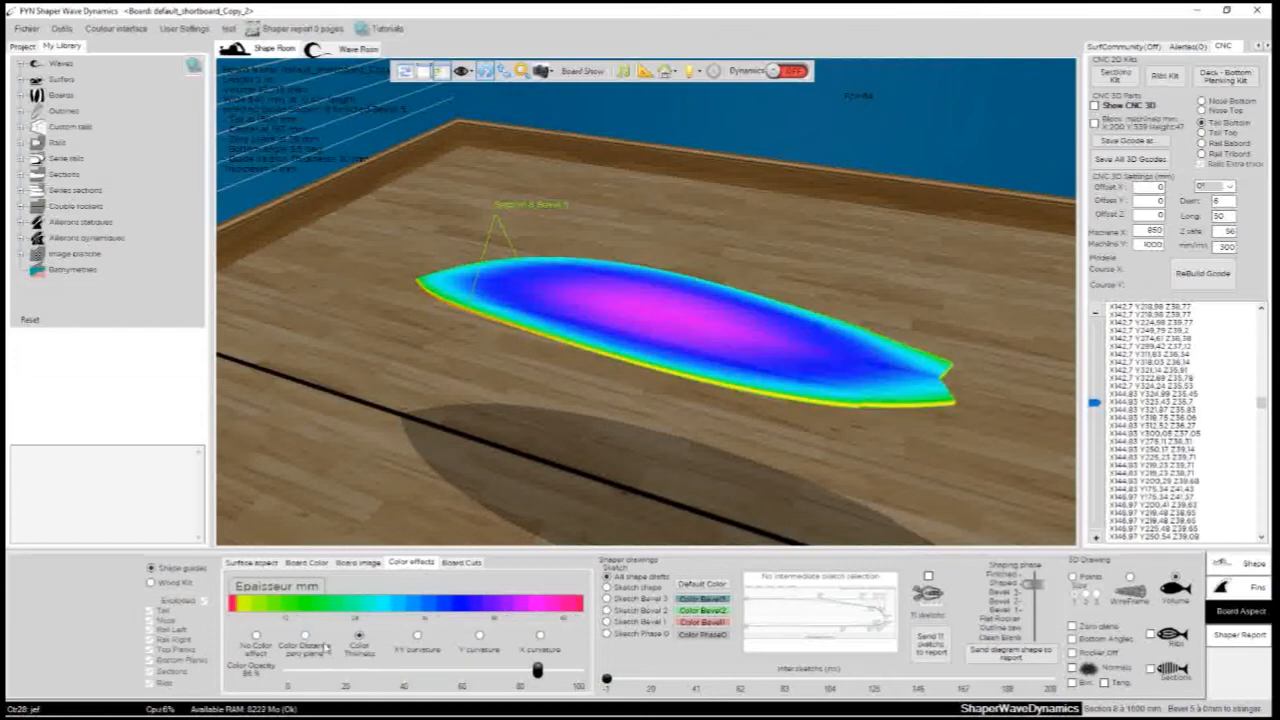
pyautogui.click(305, 637)
pyautogui.click(256, 638)
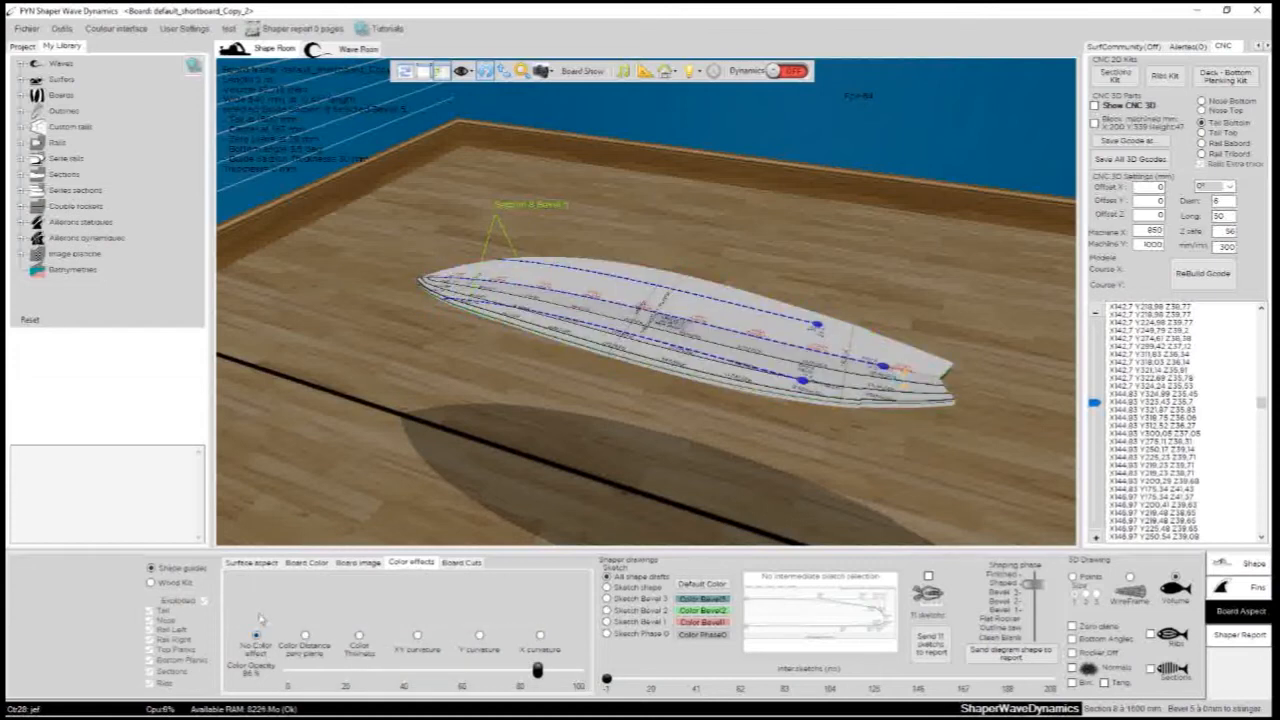
# - Turn the board top up and activate the board cut view with the Skeleton cut type
pyautogui.click(466, 562)
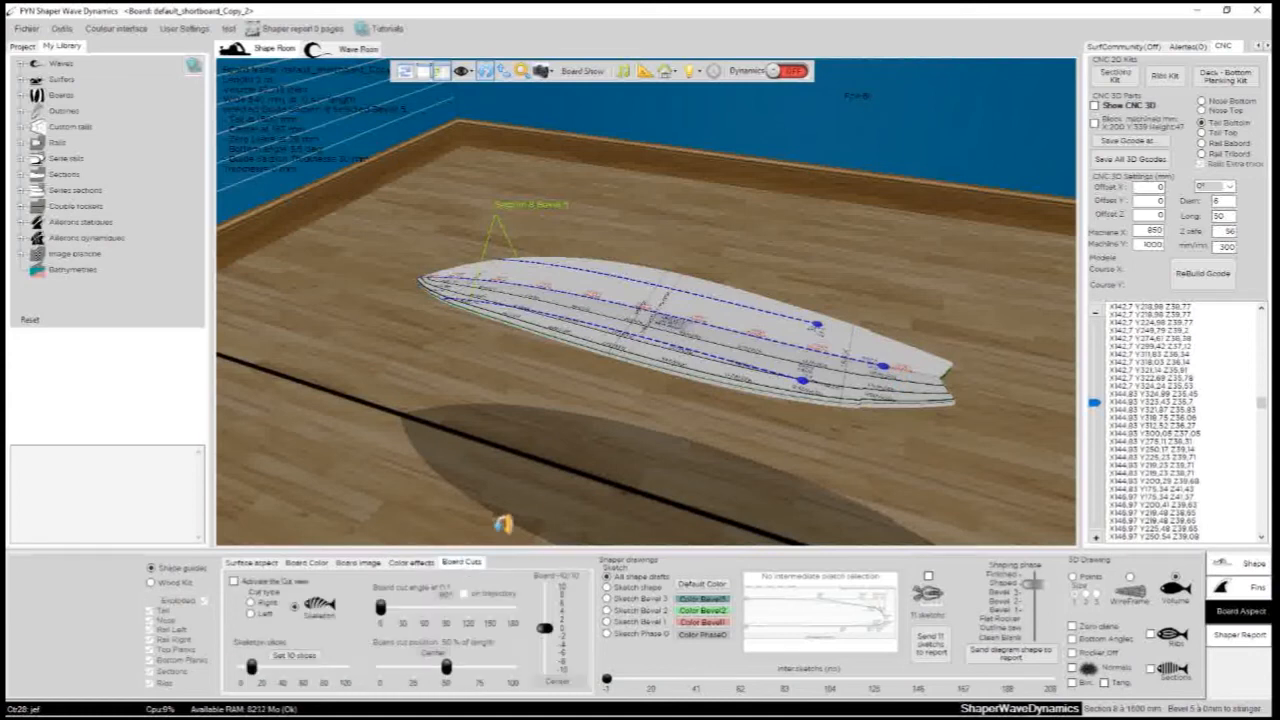
pyautogui.click(665, 72)
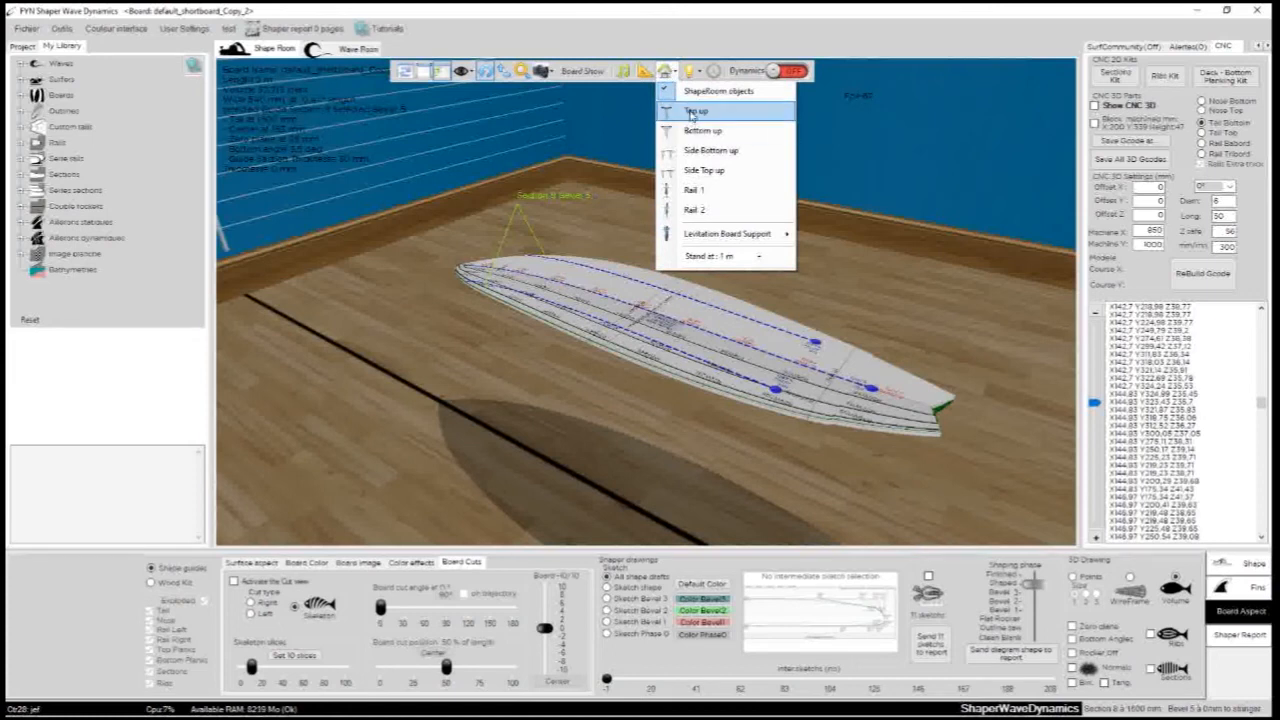
pyautogui.click(695, 110)
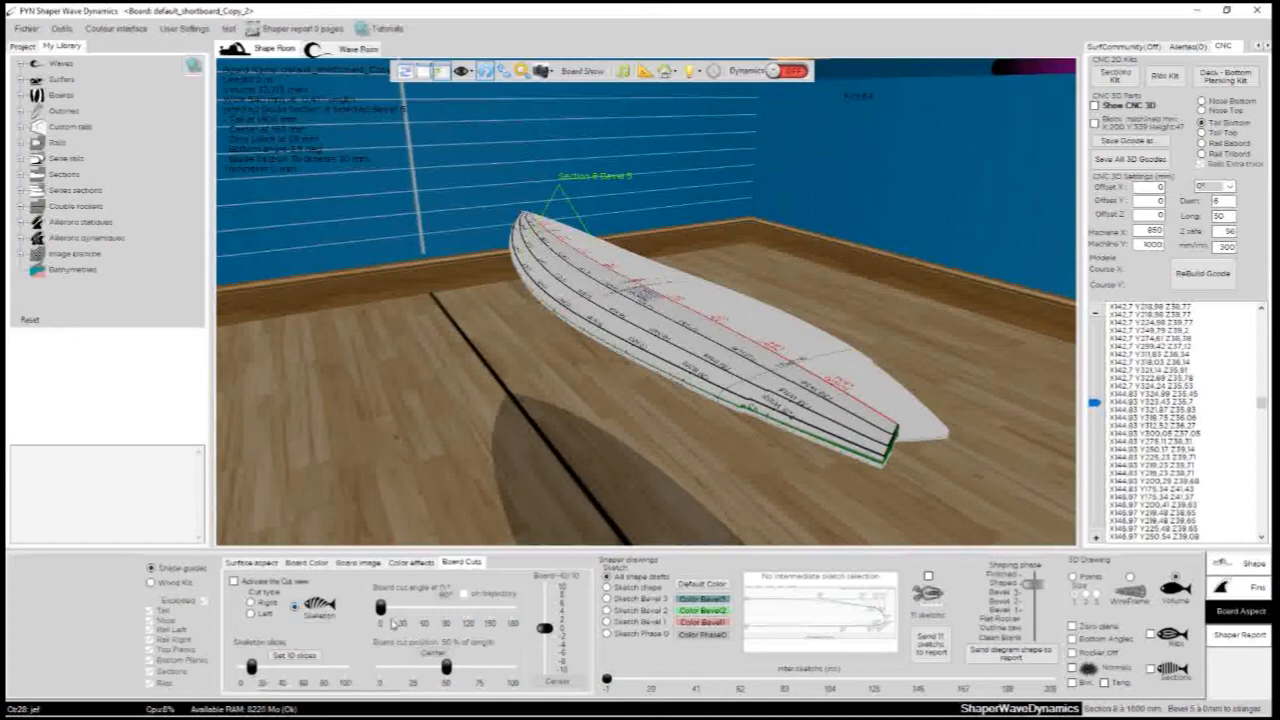
pyautogui.click(282, 586)
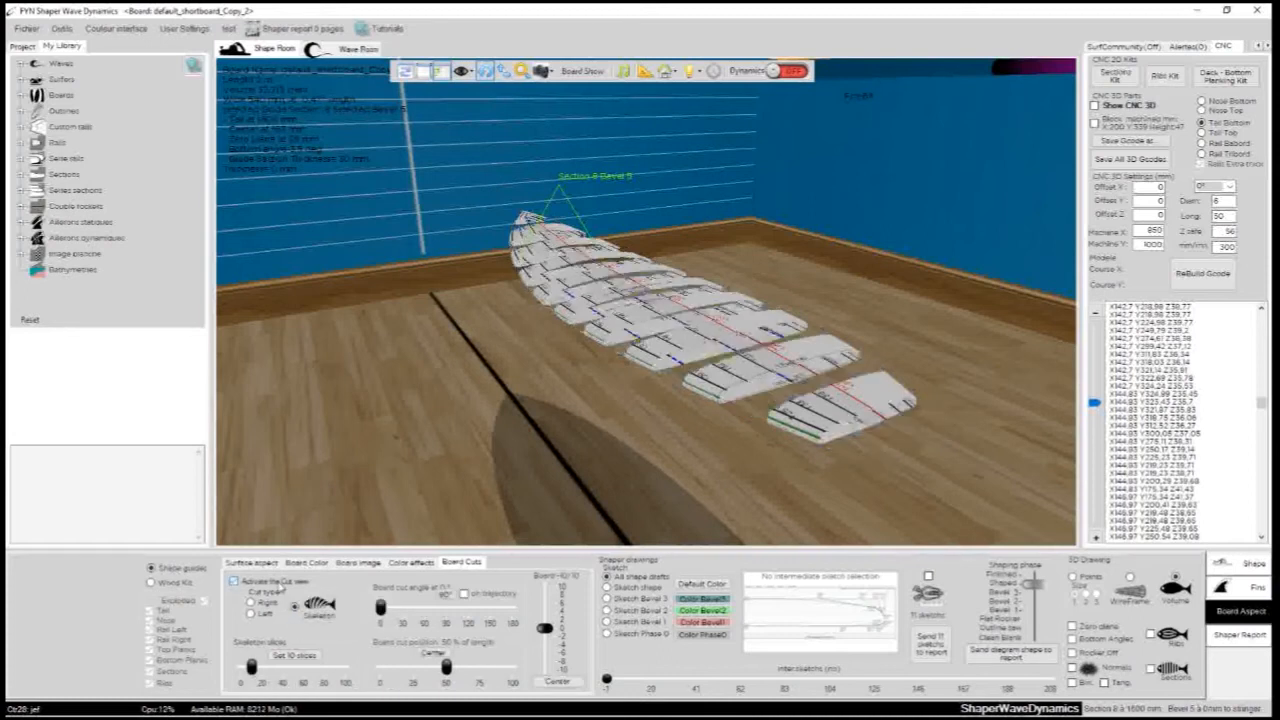
pyautogui.moveTo(516, 420); pyautogui.dragTo(849, 337)
# - Set the board cut angle to 7°, toggle the cut view off and on, and show the Right cut
pyautogui.click(414, 604)
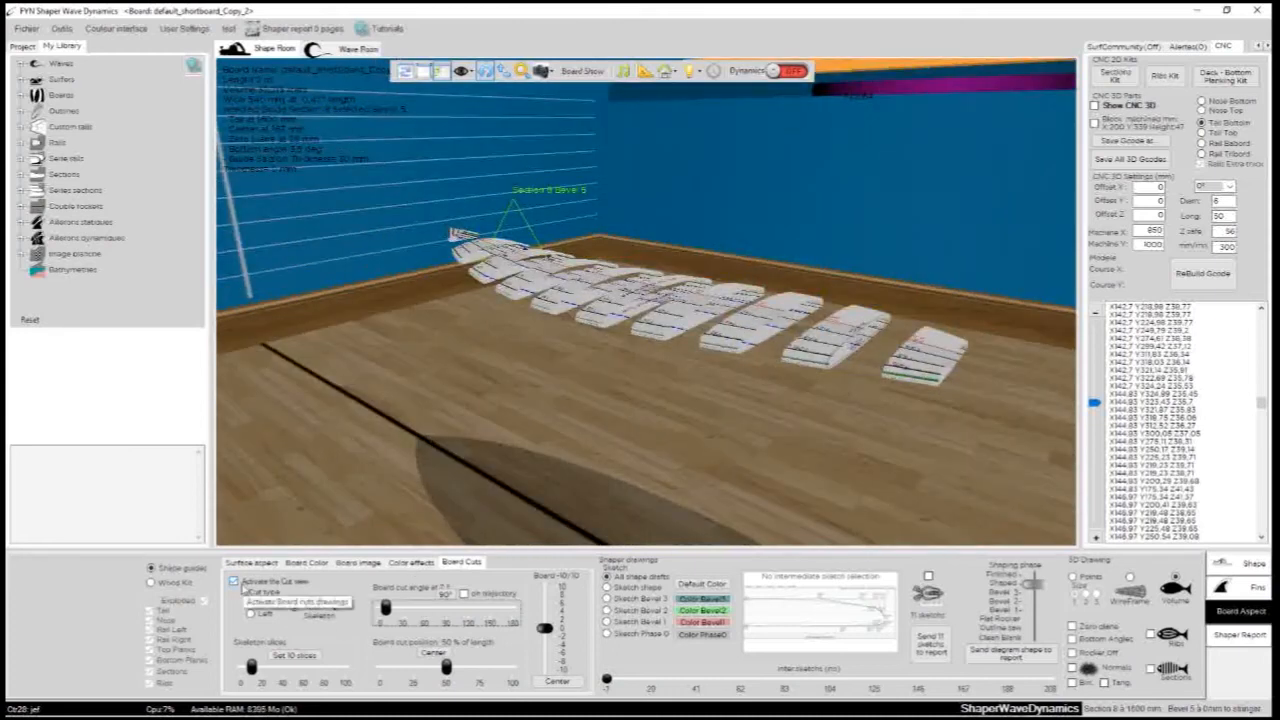
pyautogui.click(234, 582)
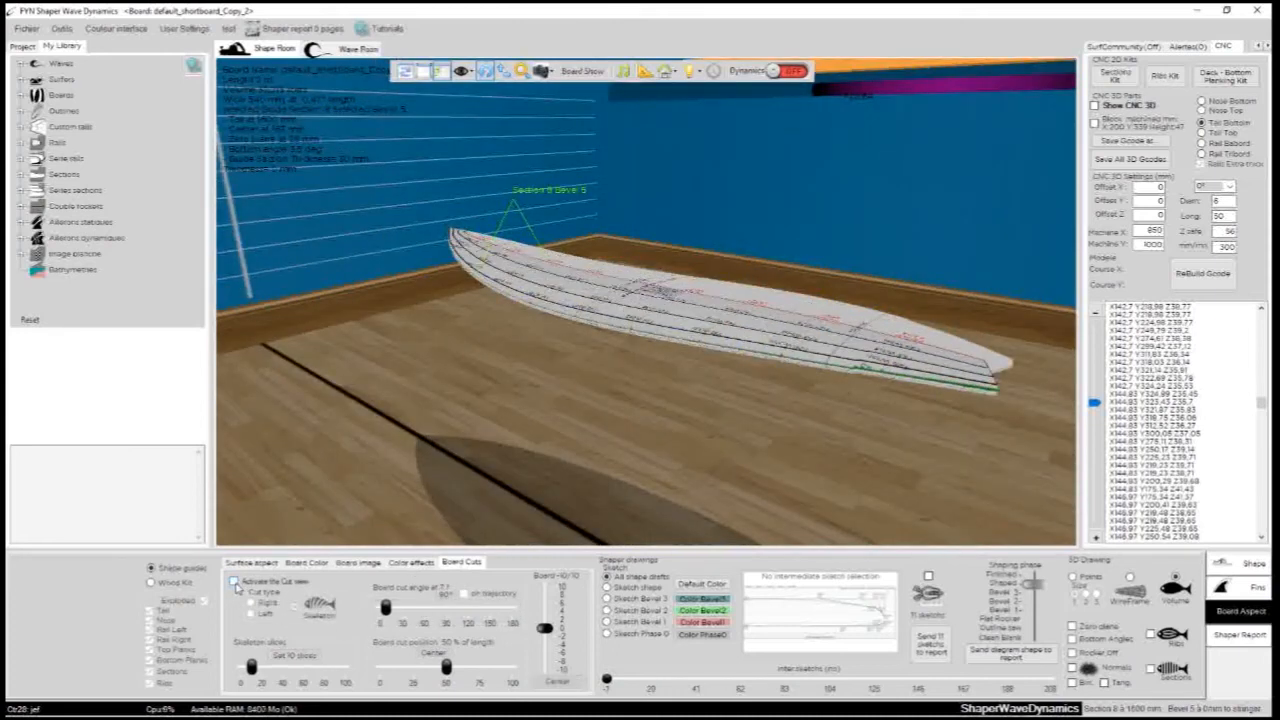
pyautogui.click(234, 582)
pyautogui.click(251, 604)
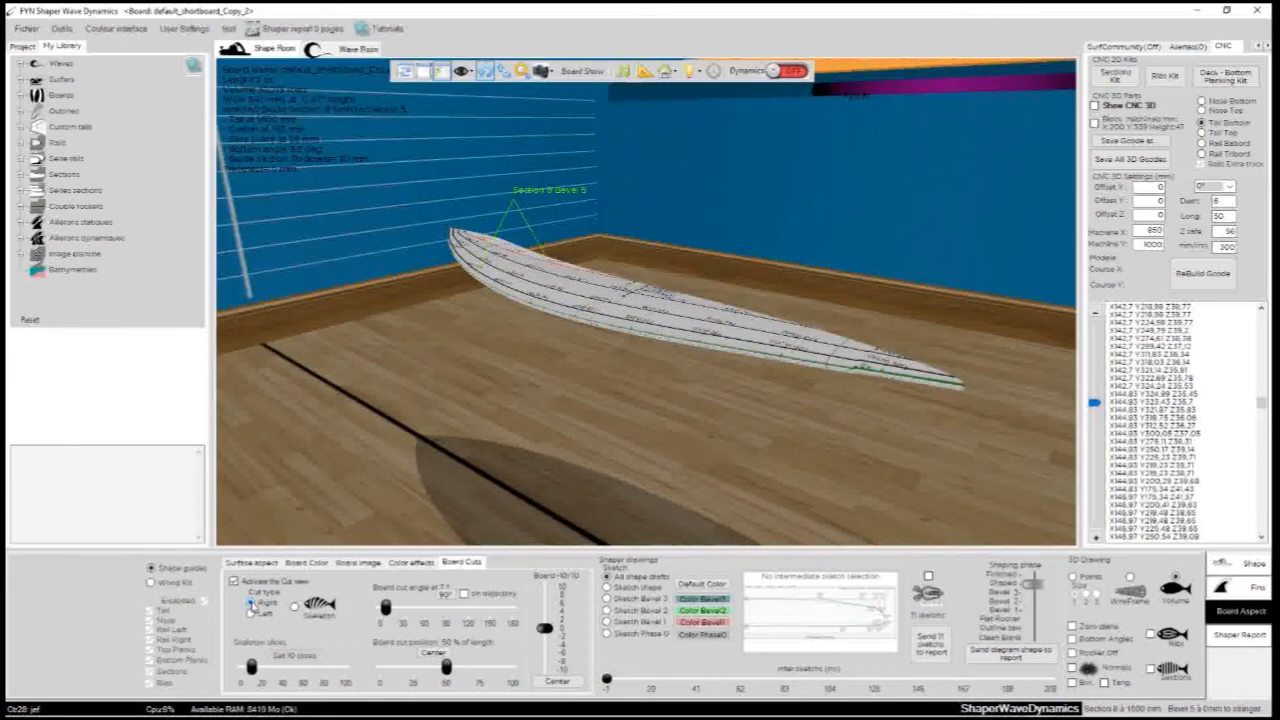
pyautogui.moveTo(907, 269); pyautogui.dragTo(226, 353)
pyautogui.moveTo(883, 415); pyautogui.dragTo(480, 440)
# - Swing the board cut angle to 90°, move the cut to 48% of length, and reduce the angle to 9°
pyautogui.moveTo(386, 607); pyautogui.dragTo(436, 609)
pyautogui.moveTo(447, 668)
pyautogui.mouseDown()
pyautogui.moveTo(480, 668)
pyautogui.moveTo(418, 668)
pyautogui.moveTo(443, 668)
pyautogui.mouseUp()
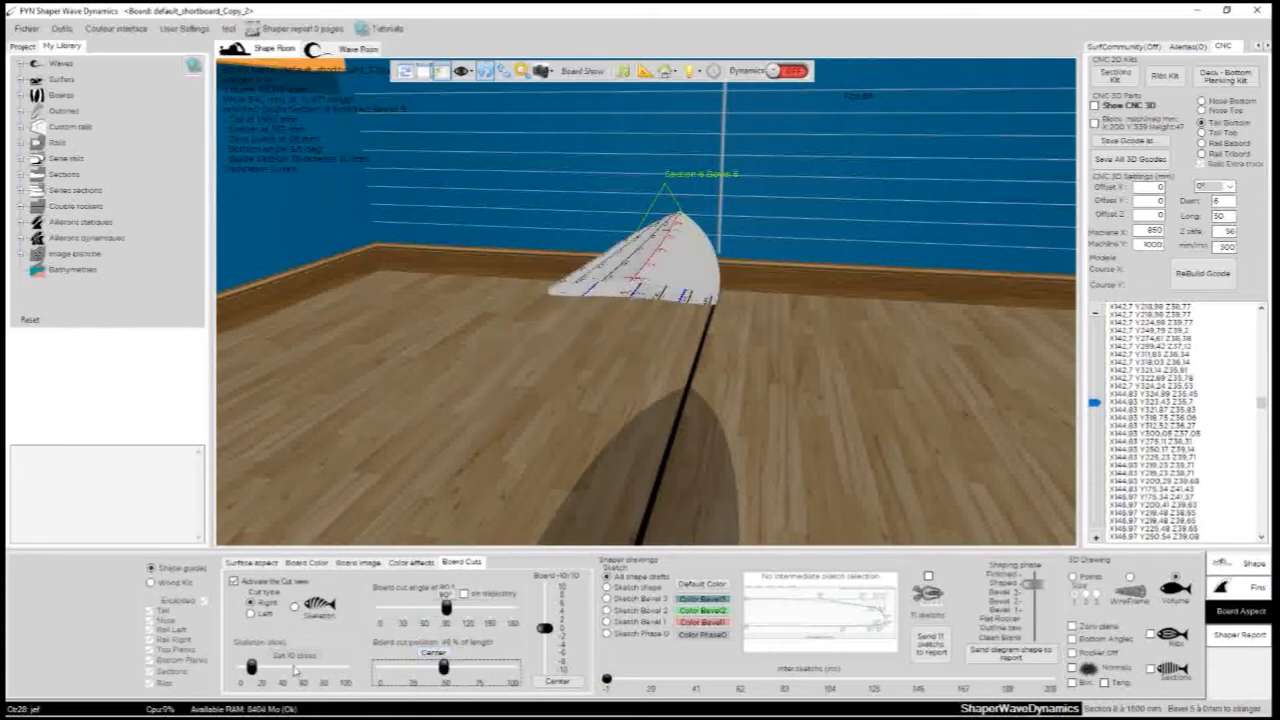
pyautogui.moveTo(446, 607); pyautogui.dragTo(386, 608)
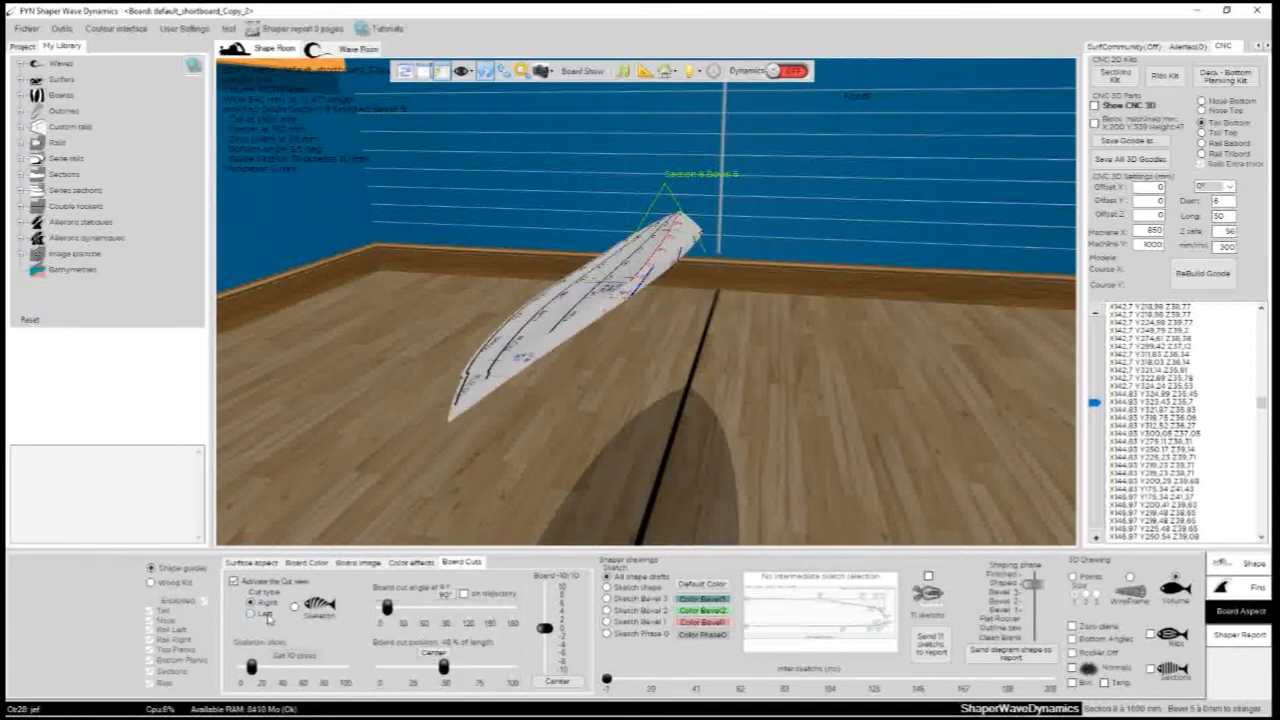
# - Switch to the Left cut type and increase the board cut angle to about 67°
pyautogui.click(267, 616)
pyautogui.moveTo(416, 380); pyautogui.dragTo(460, 383)
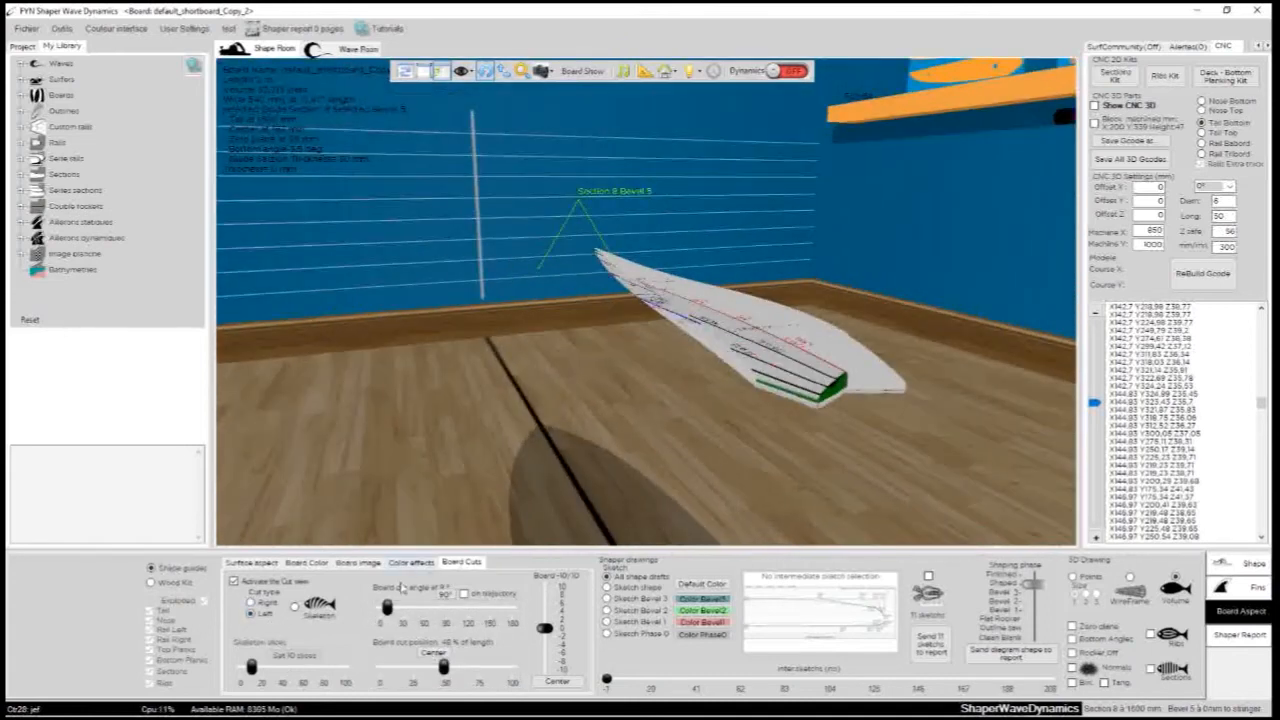
pyautogui.moveTo(387, 607); pyautogui.dragTo(429, 606)
# - Show the board as a skeleton, raise the slice number to 48 and inspect the slices up close
pyautogui.click(296, 608)
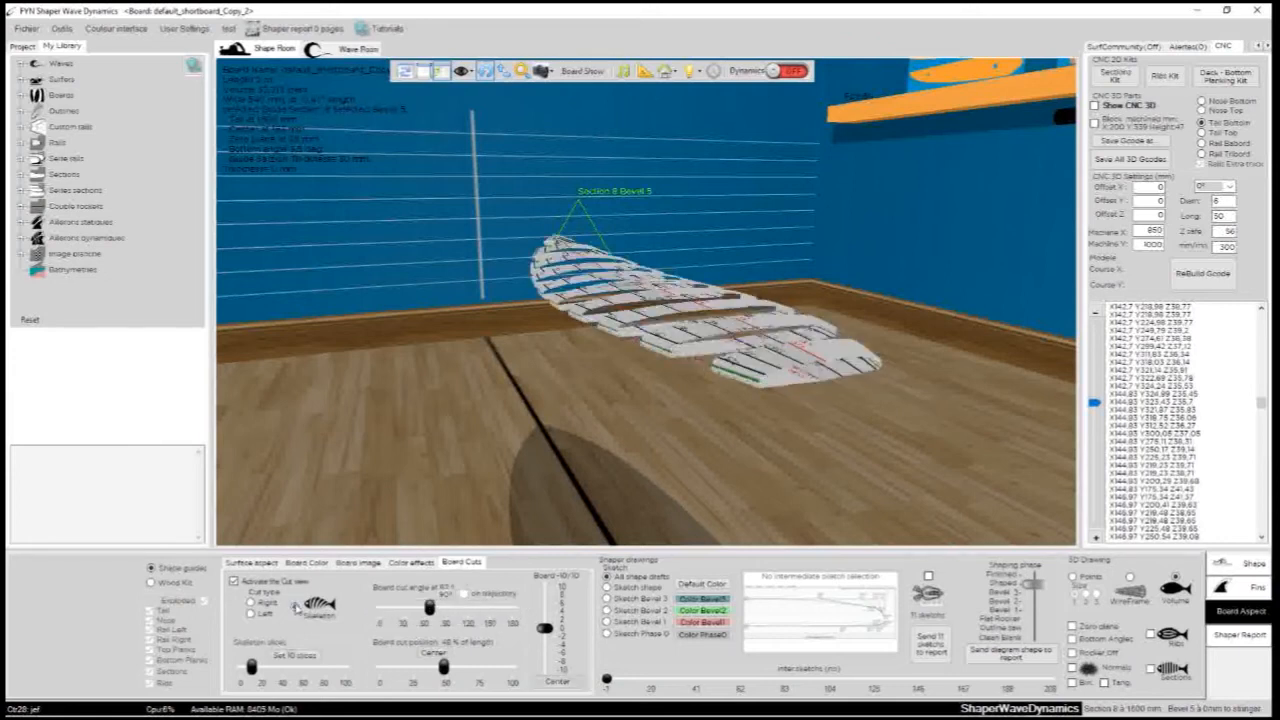
pyautogui.moveTo(576, 384)
pyautogui.mouseDown()
pyautogui.moveTo(611, 374)
pyautogui.moveTo(705, 446)
pyautogui.mouseUp()
pyautogui.moveTo(505, 484)
pyautogui.mouseDown()
pyautogui.moveTo(729, 394)
pyautogui.moveTo(700, 412)
pyautogui.mouseUp()
pyautogui.moveTo(252, 668); pyautogui.dragTo(290, 668)
pyautogui.scroll(5, 690, 322)
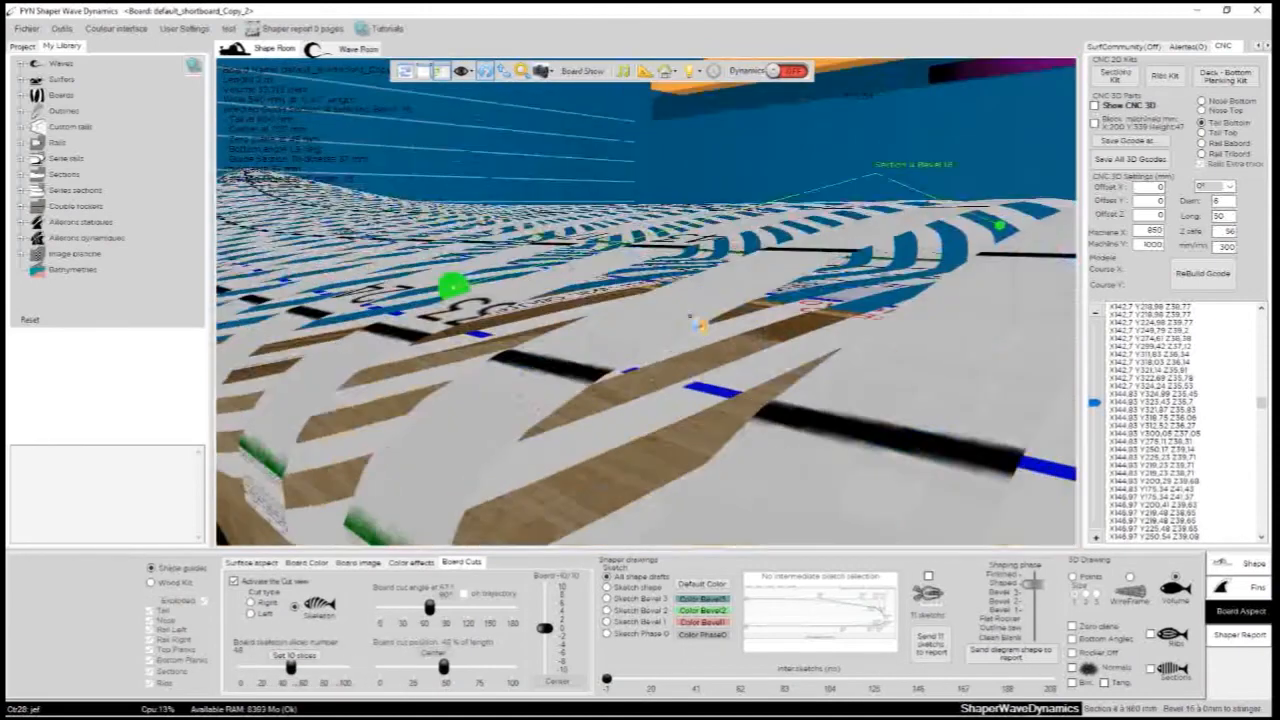
pyautogui.scroll(-10, 690, 322)
pyautogui.moveTo(405, 327); pyautogui.dragTo(917, 355)
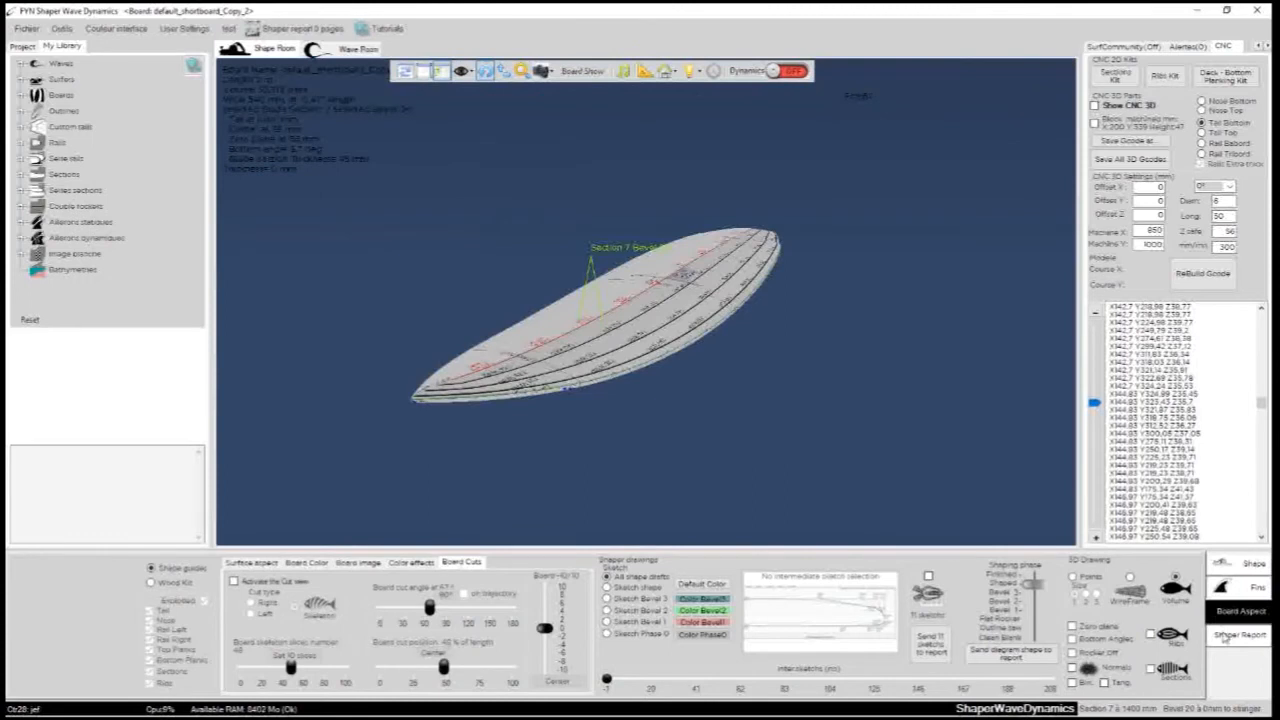
# - Add the page 3 outline, rocker and thickness template to the shaper report and move the report window clear of the page list
pyautogui.click(1225, 636)
pyautogui.moveTo(855, 395); pyautogui.dragTo(660, 410)
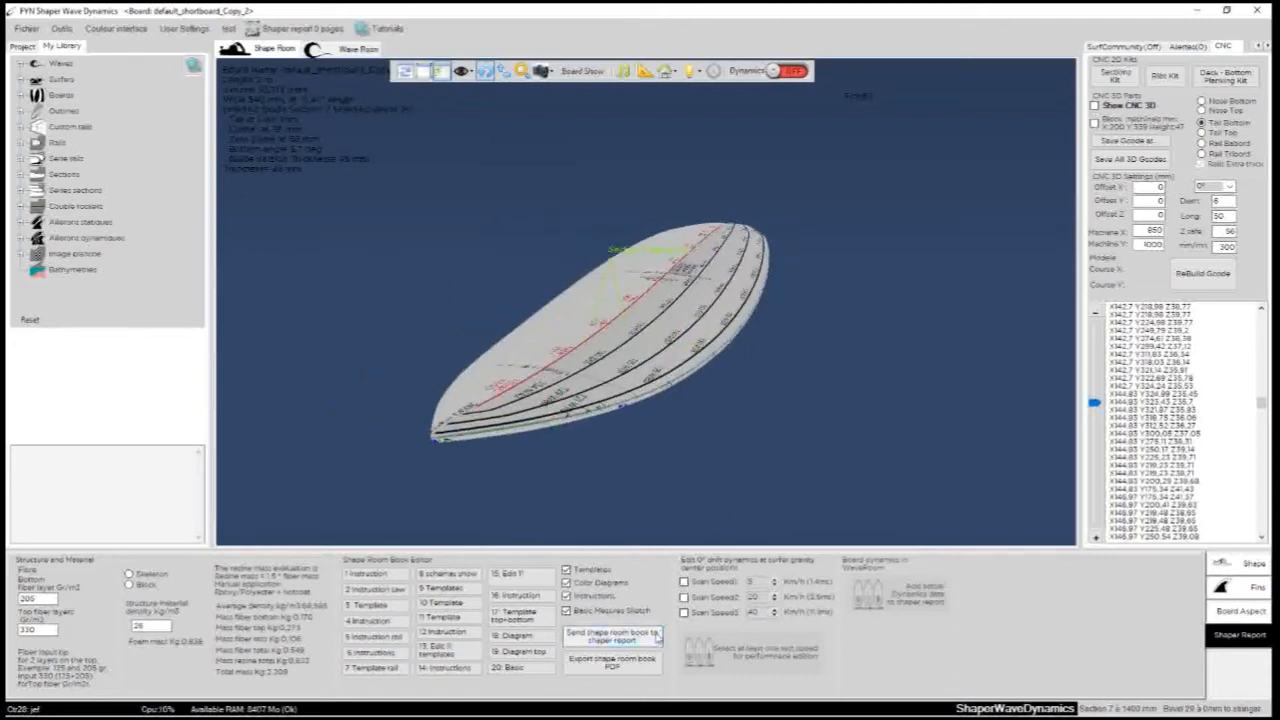
pyautogui.click(383, 608)
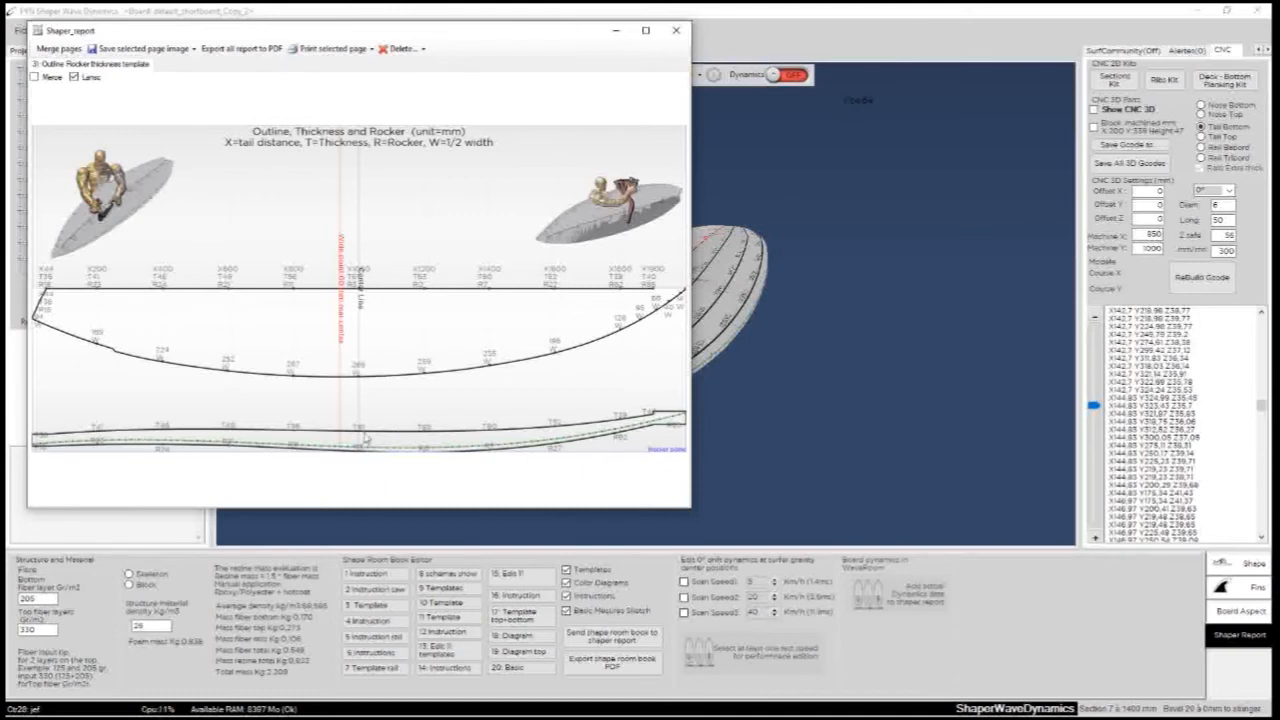
pyautogui.moveTo(110, 35); pyautogui.dragTo(592, 160)
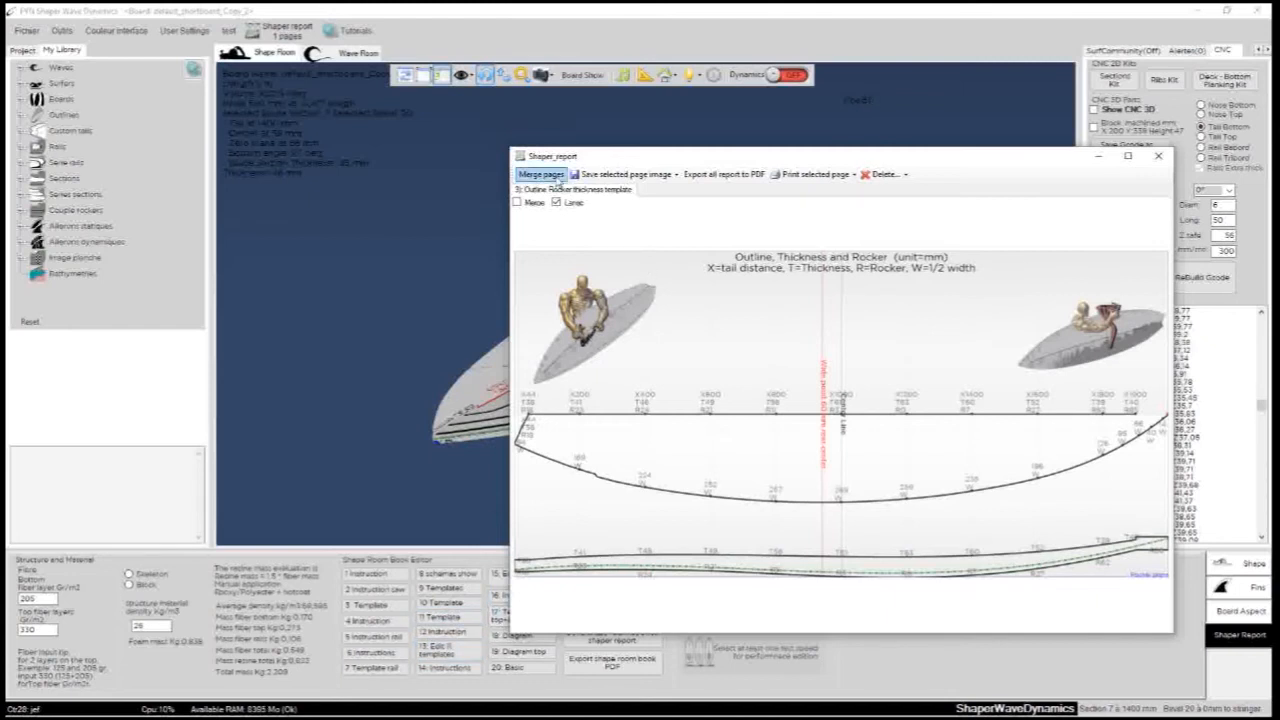
pyautogui.moveTo(815, 164); pyautogui.dragTo(683, 174)
pyautogui.moveTo(493, 171); pyautogui.dragTo(565, 131)
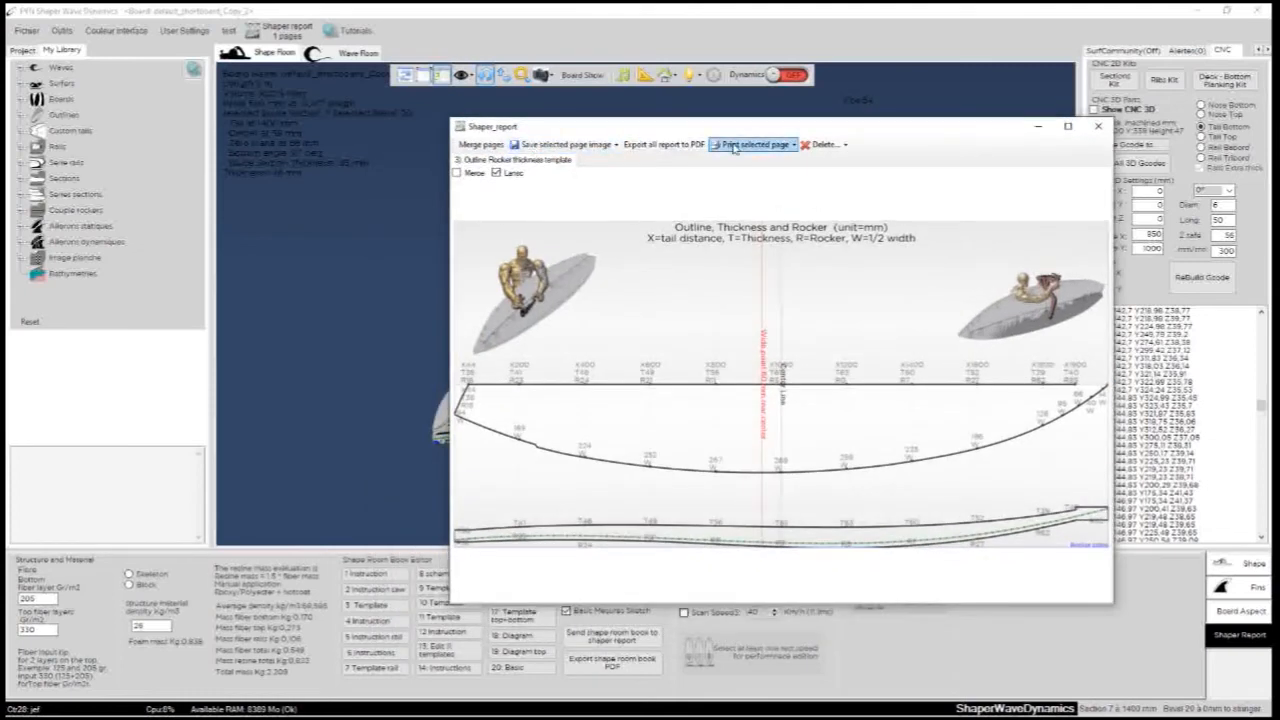
pyautogui.moveTo(791, 128); pyautogui.dragTo(549, 158)
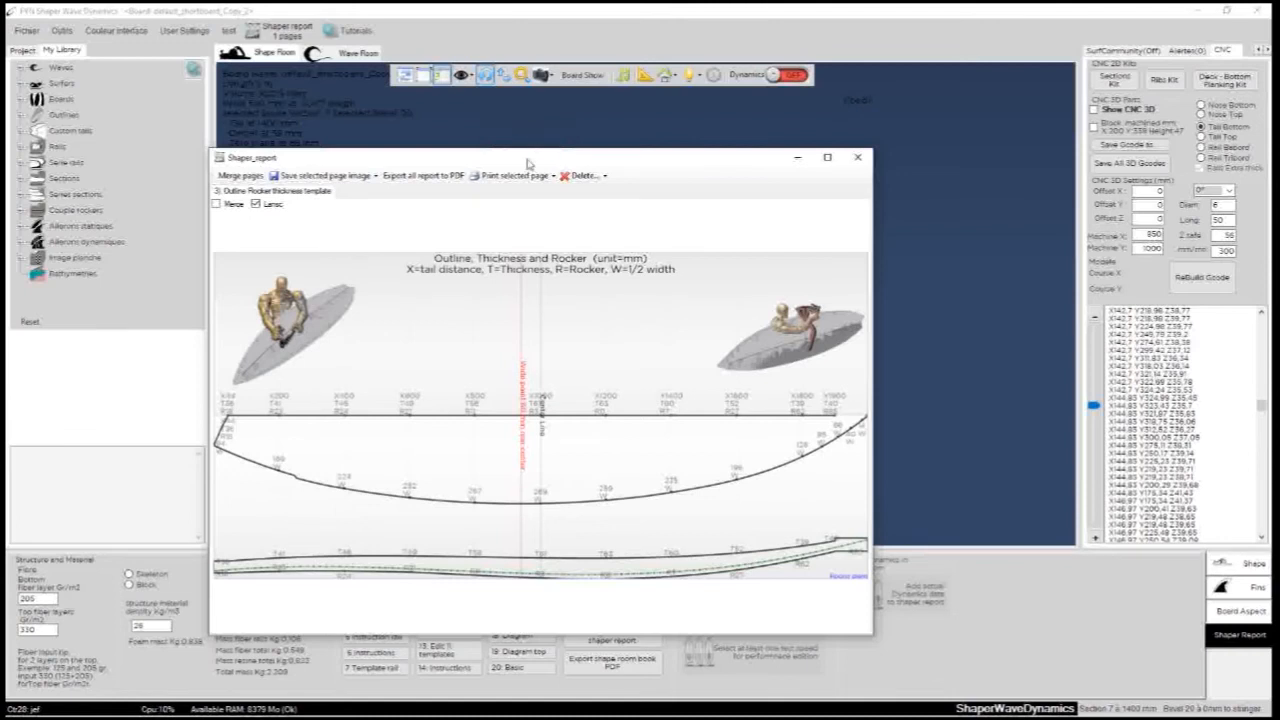
pyautogui.moveTo(540, 152); pyautogui.dragTo(440, 74)
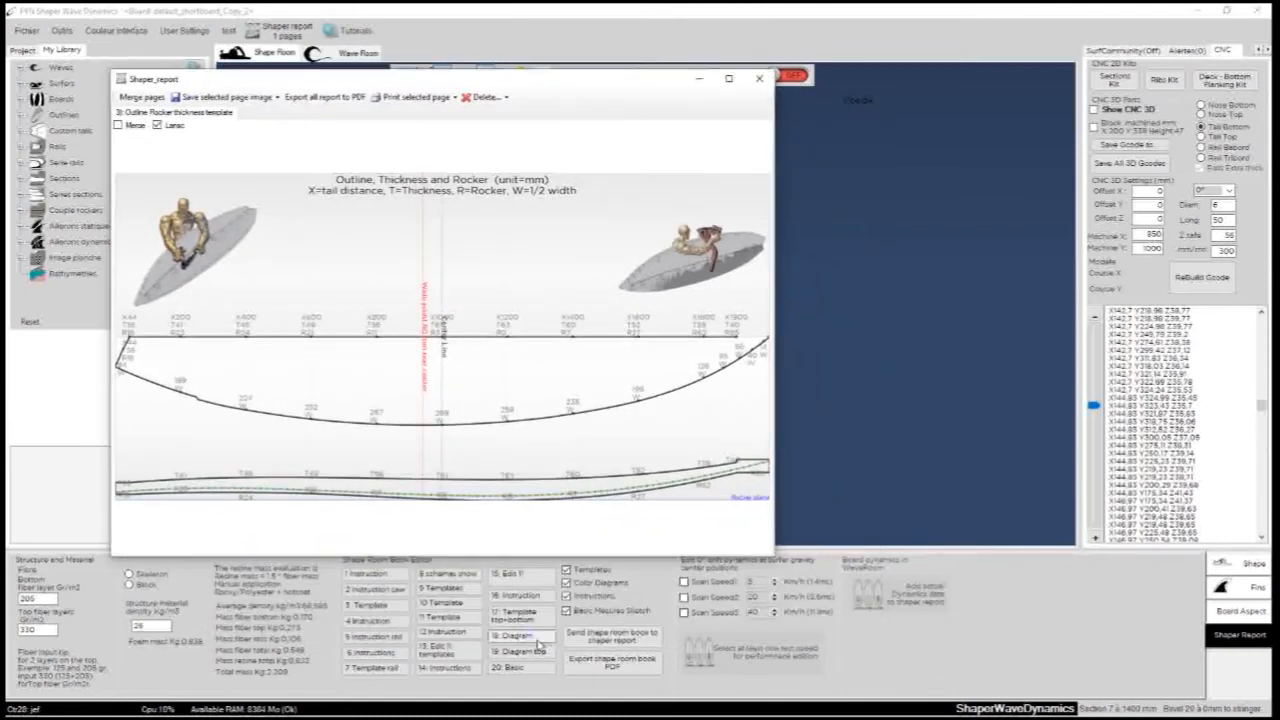
# - Add diagram pages 18 and 19 to the shaper report and view its template, rocker colour and thickness colour pages
pyautogui.click(538, 638)
pyautogui.click(521, 651)
pyautogui.click(200, 113)
pyautogui.click(258, 113)
pyautogui.click(307, 116)
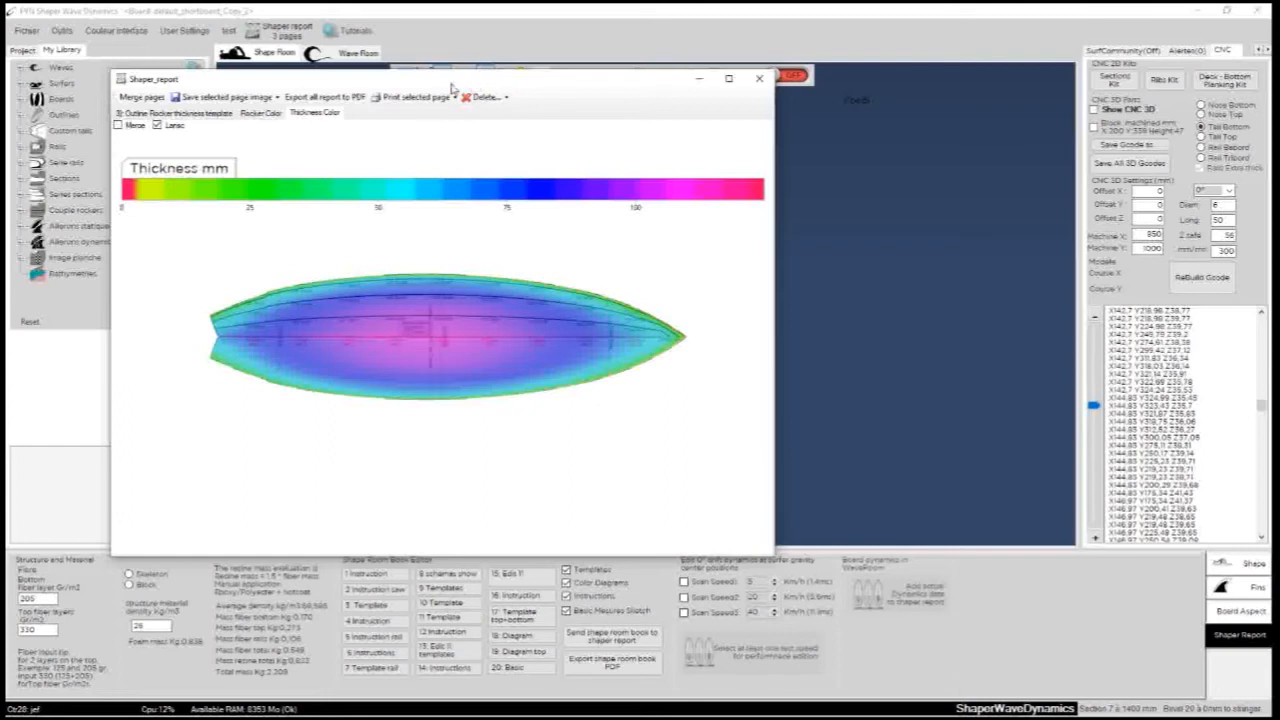
# - Try to merge the report pages and close the shaper report
pyautogui.moveTo(431, 82); pyautogui.dragTo(624, 167)
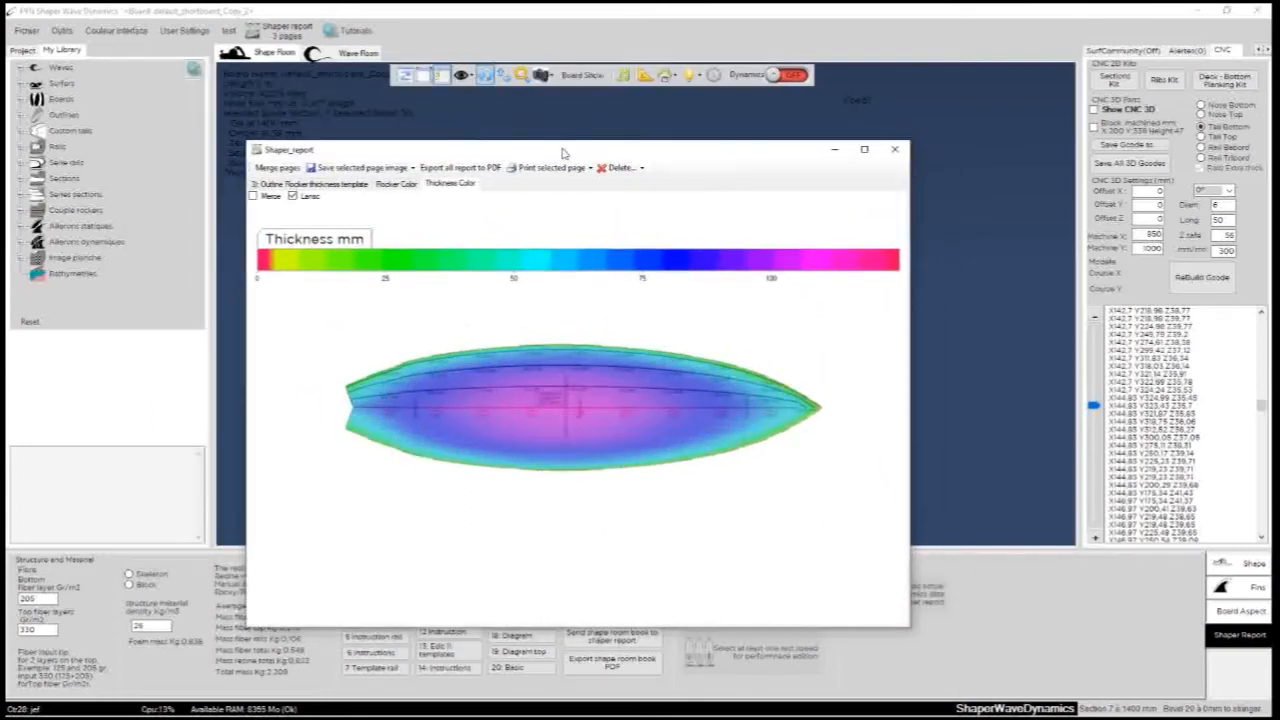
pyautogui.moveTo(565, 152); pyautogui.dragTo(510, 132)
pyautogui.moveTo(708, 121); pyautogui.dragTo(776, 170)
pyautogui.moveTo(697, 157); pyautogui.dragTo(657, 146)
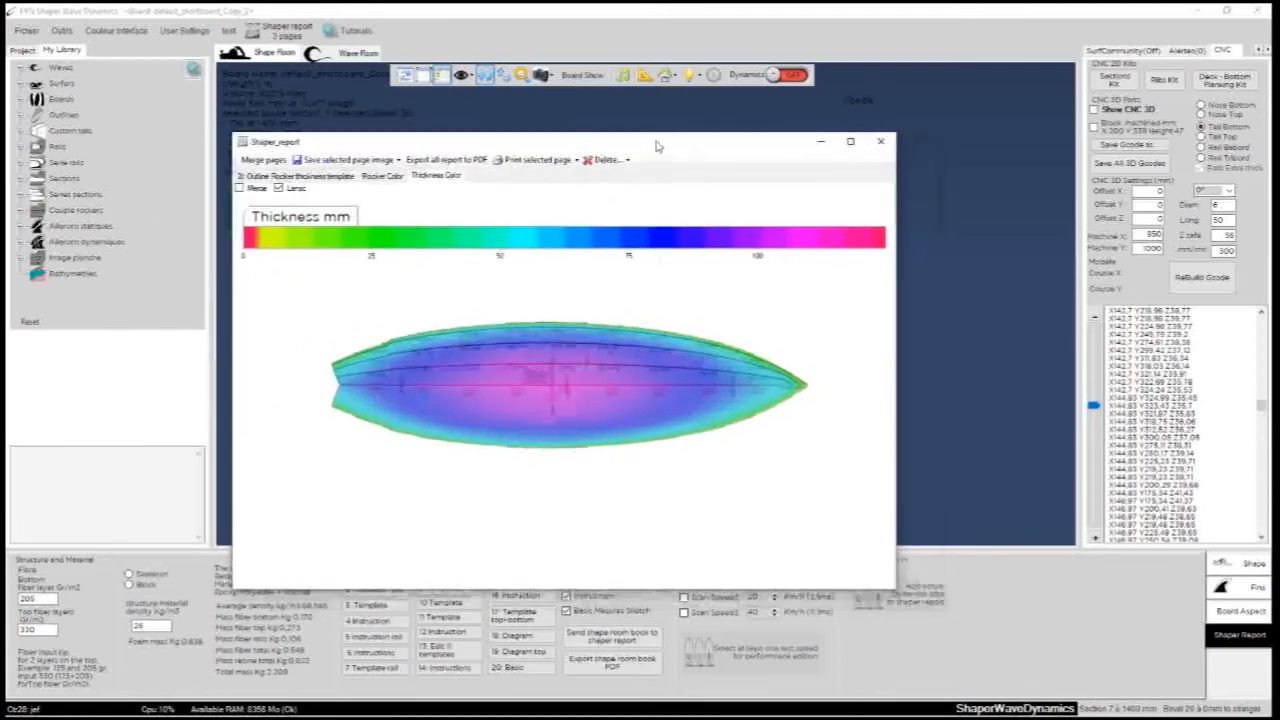
pyautogui.click(264, 160)
pyautogui.click(684, 411)
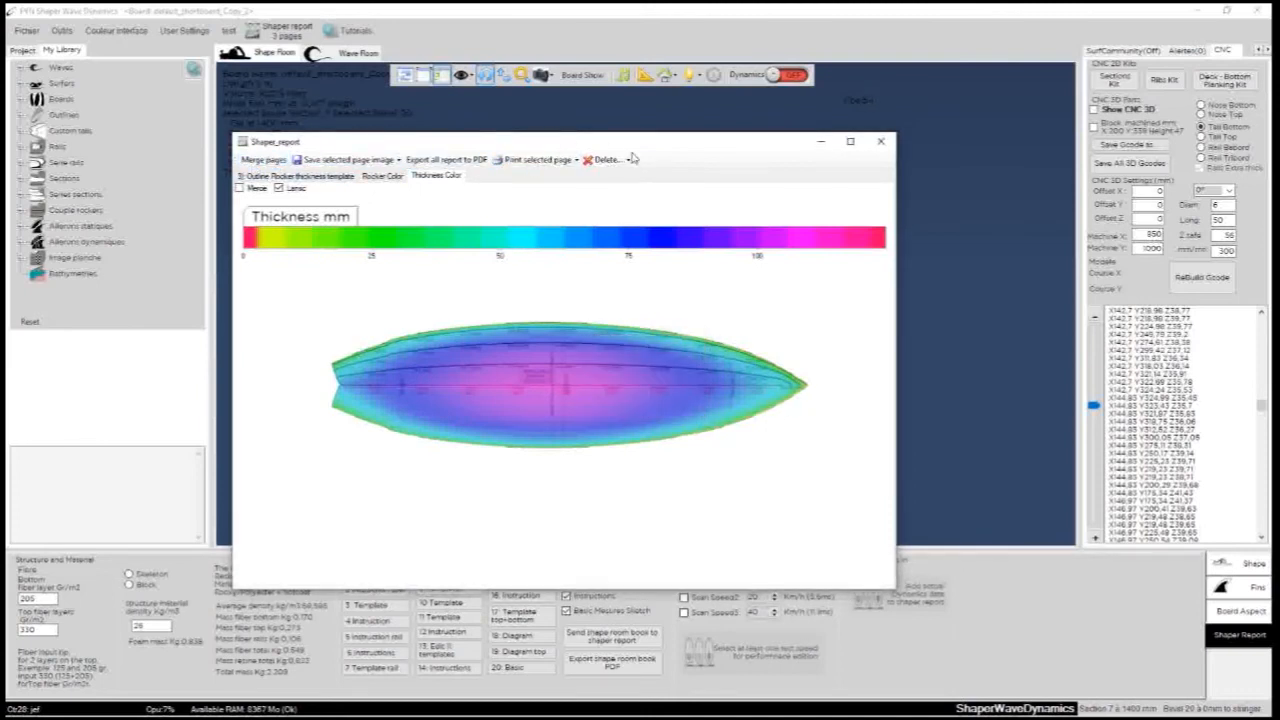
pyautogui.click(880, 143)
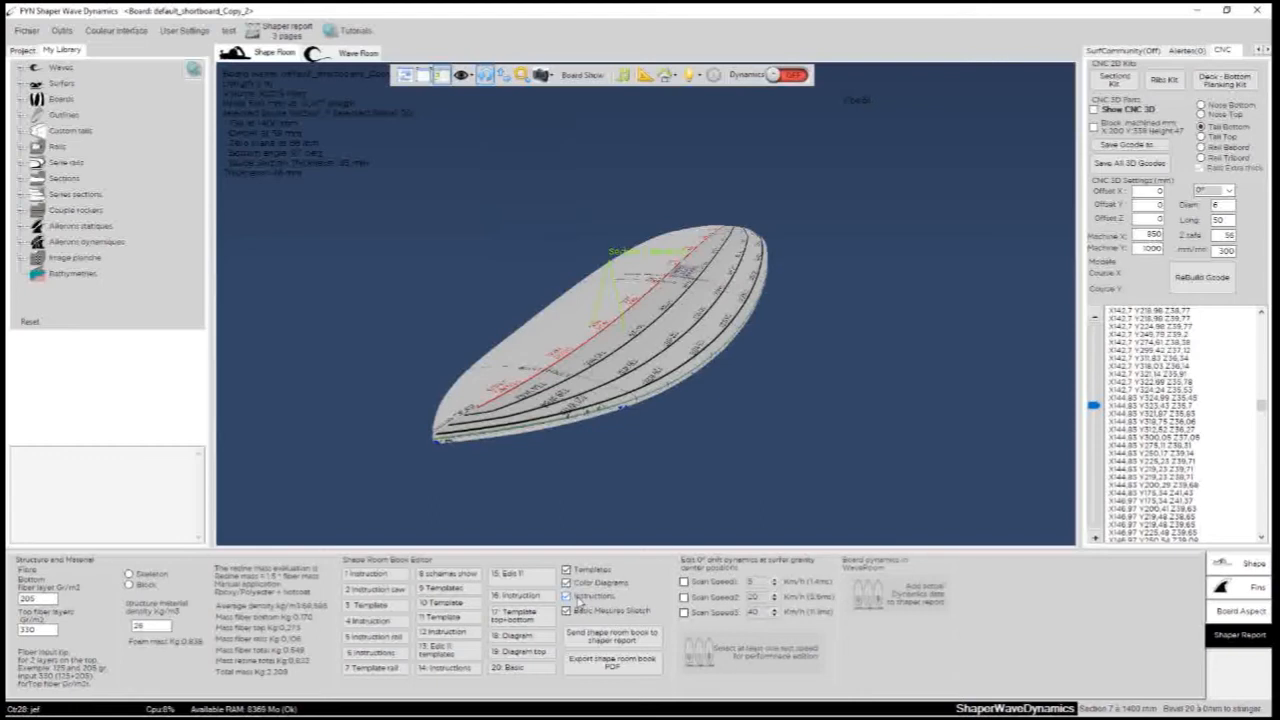
# - Exclude the instructions and basic measures sketch from the shape room book, and send its templates and color diagrams to the shaper report
pyautogui.click(575, 599)
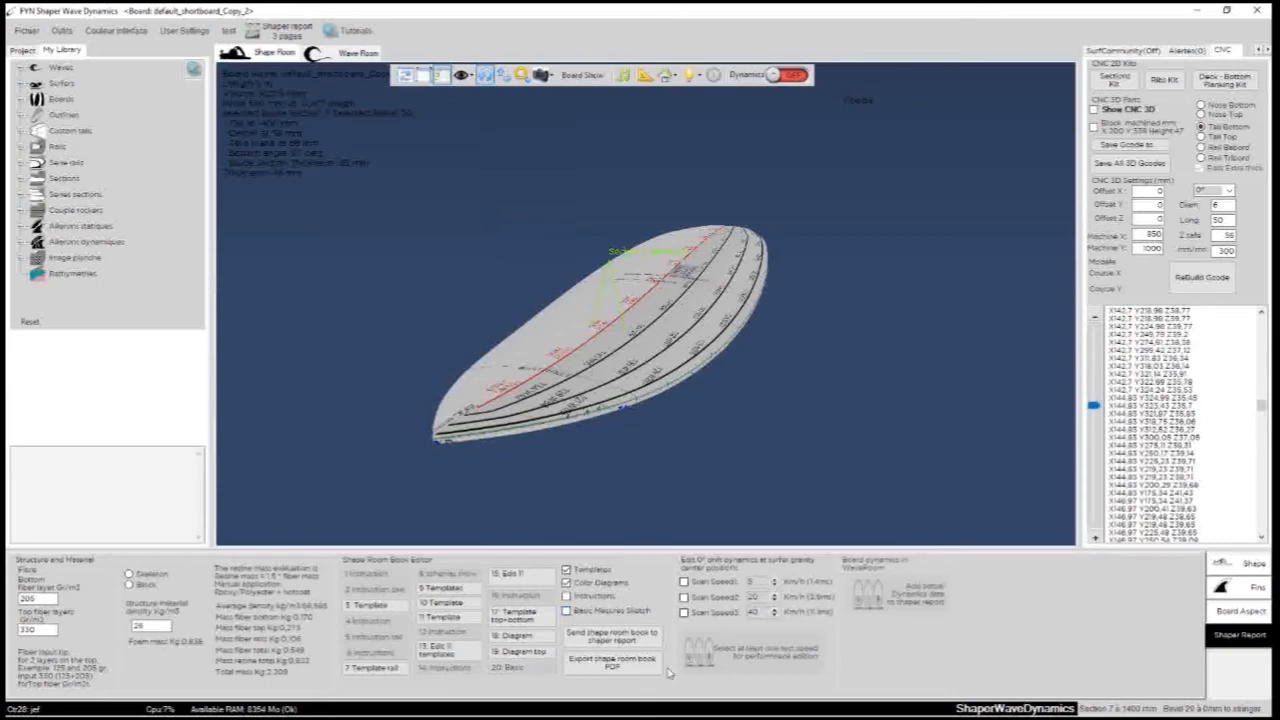
pyautogui.click(611, 636)
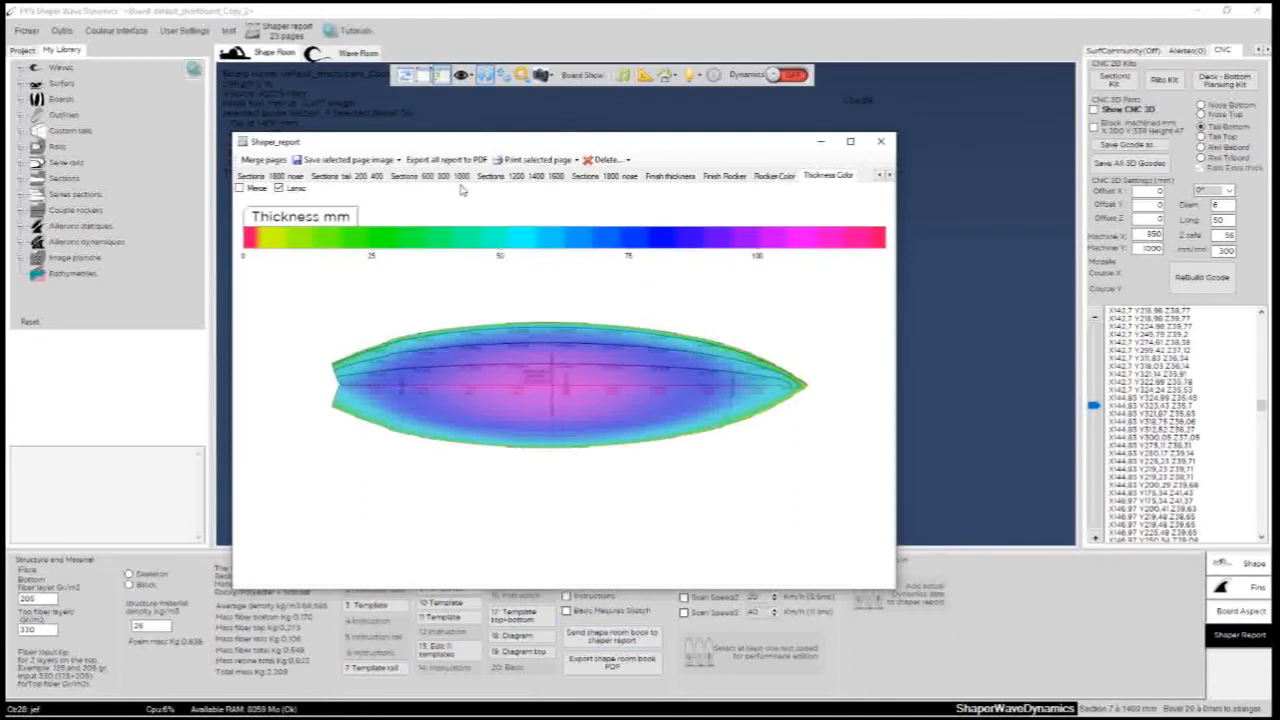
# - Look through the report's section pages from tail to nose, the finish thickness and finish rocker pages, and the rocker color page
pyautogui.click(446, 180)
pyautogui.click(365, 180)
pyautogui.click(281, 180)
pyautogui.click(322, 180)
pyautogui.click(414, 178)
pyautogui.click(515, 178)
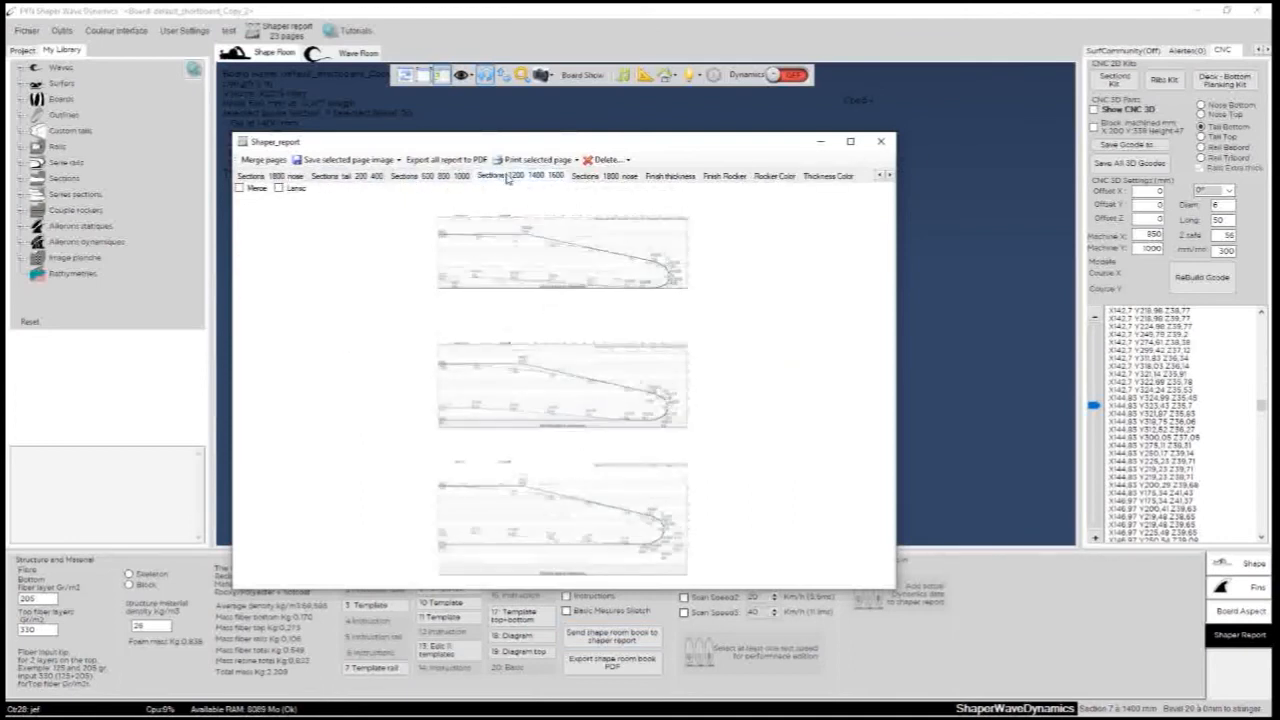
pyautogui.click(596, 178)
pyautogui.click(670, 176)
pyautogui.click(724, 176)
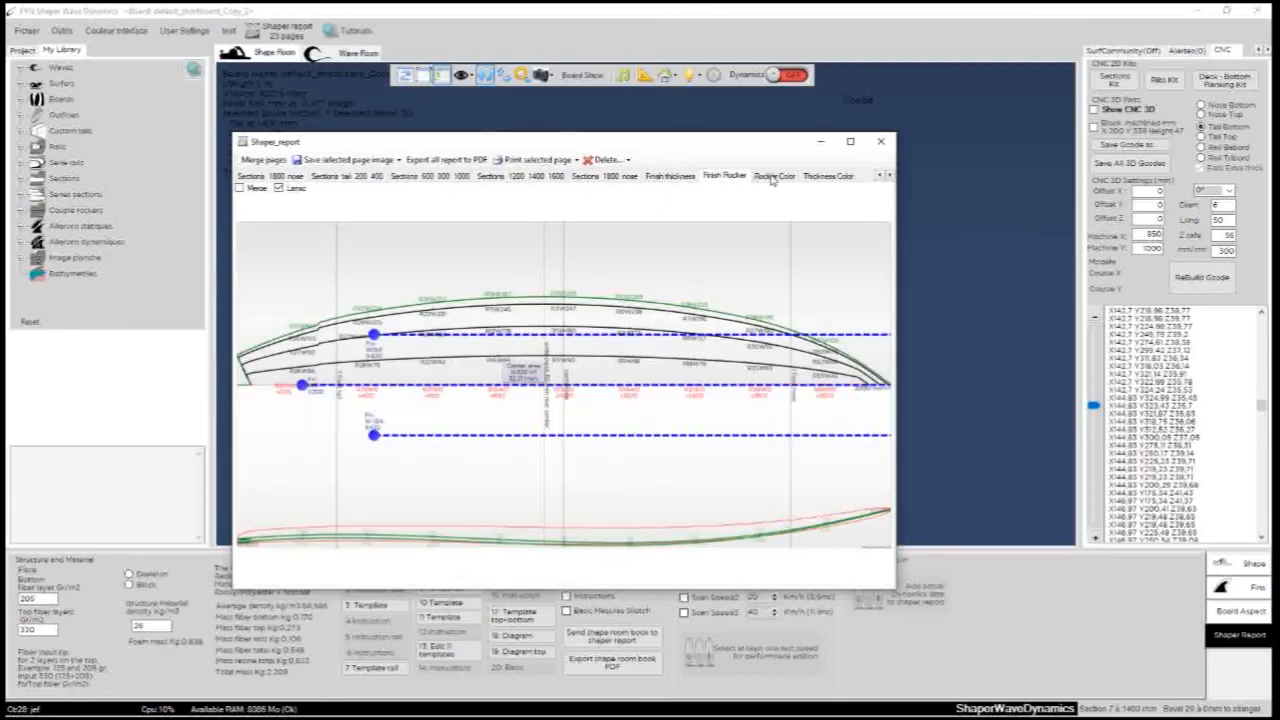
pyautogui.click(774, 176)
# - Export the whole shaper report to the desktop as a PDF named test report
pyautogui.click(445, 160)
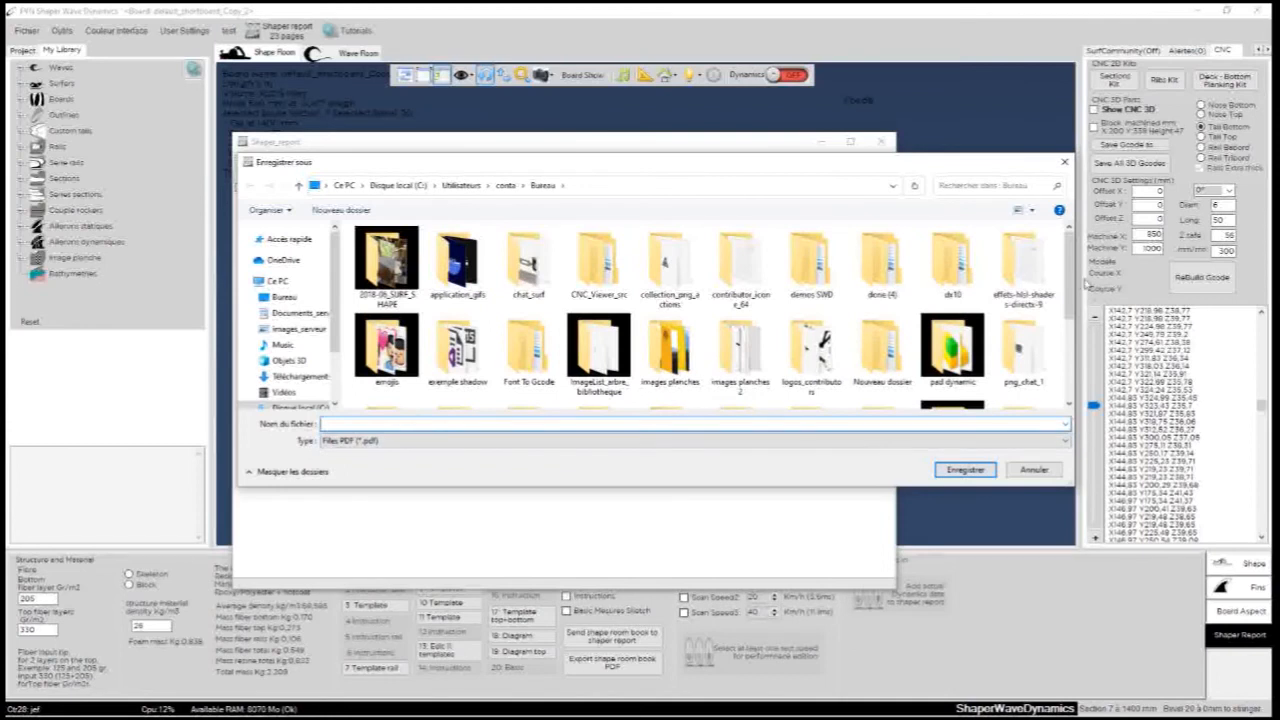
pyautogui.scroll(-3, 1068, 290)
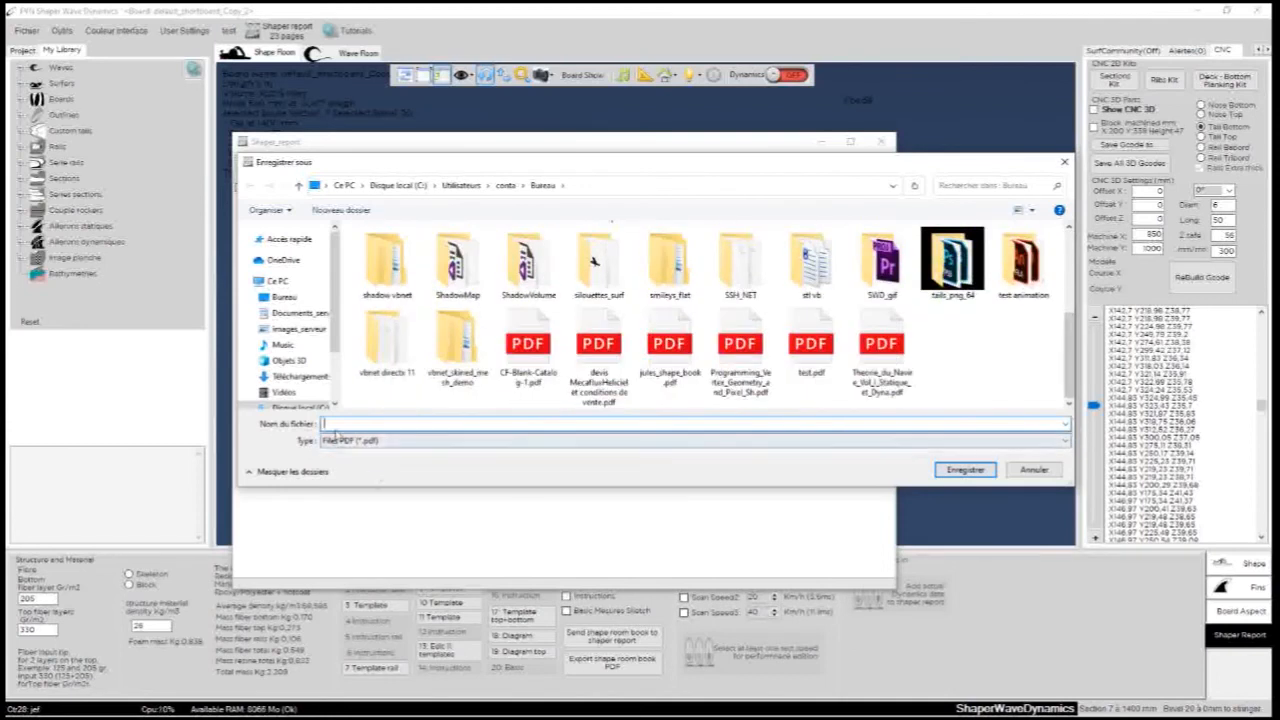
pyautogui.write('test')
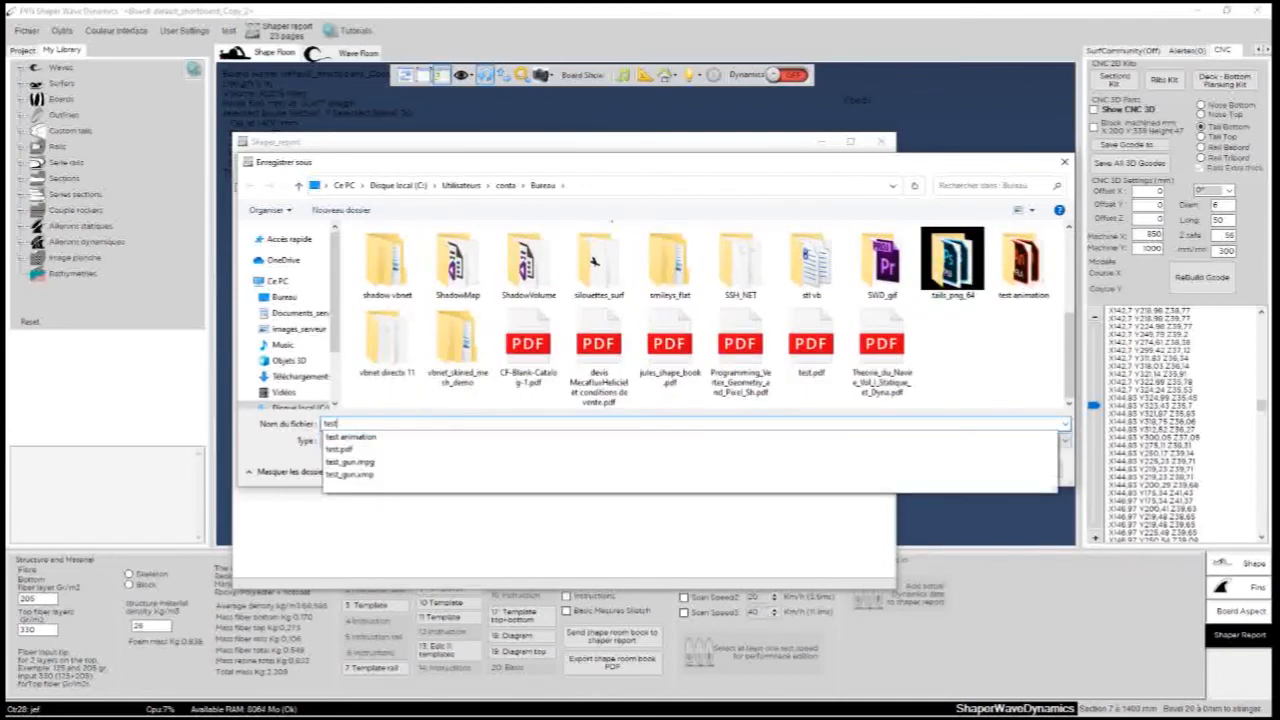
pyautogui.write(' report')
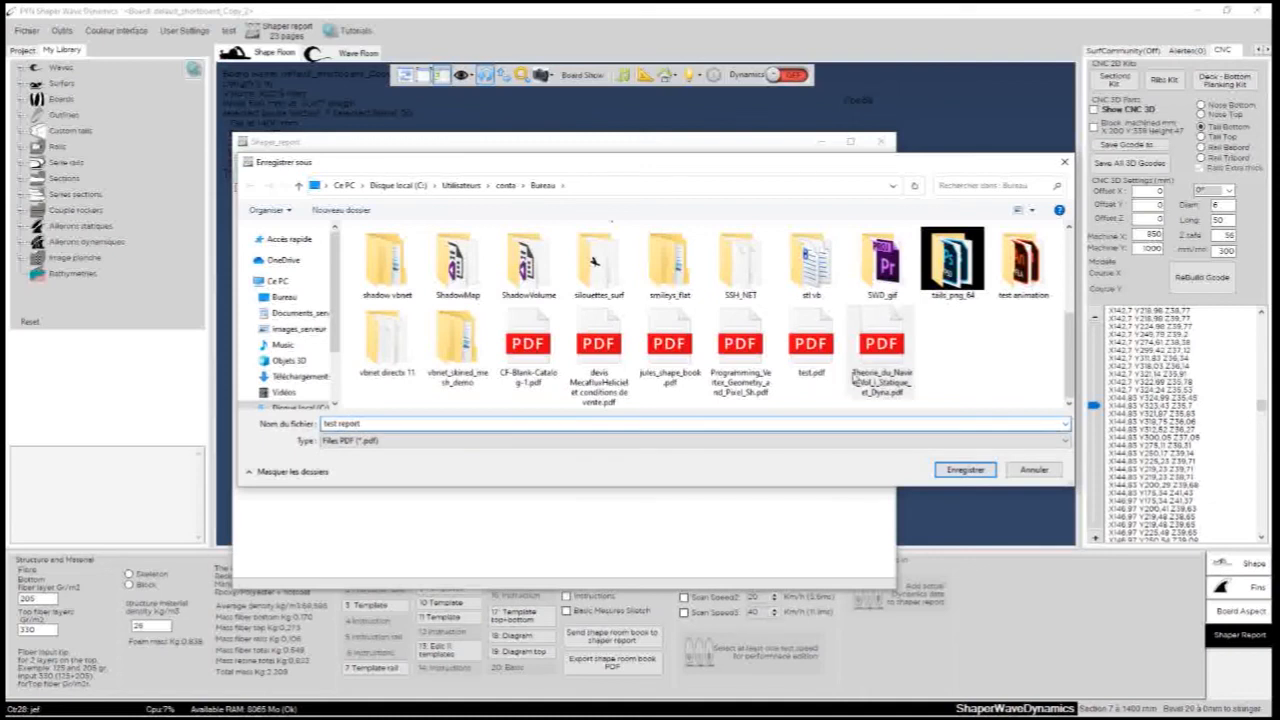
pyautogui.click(965, 470)
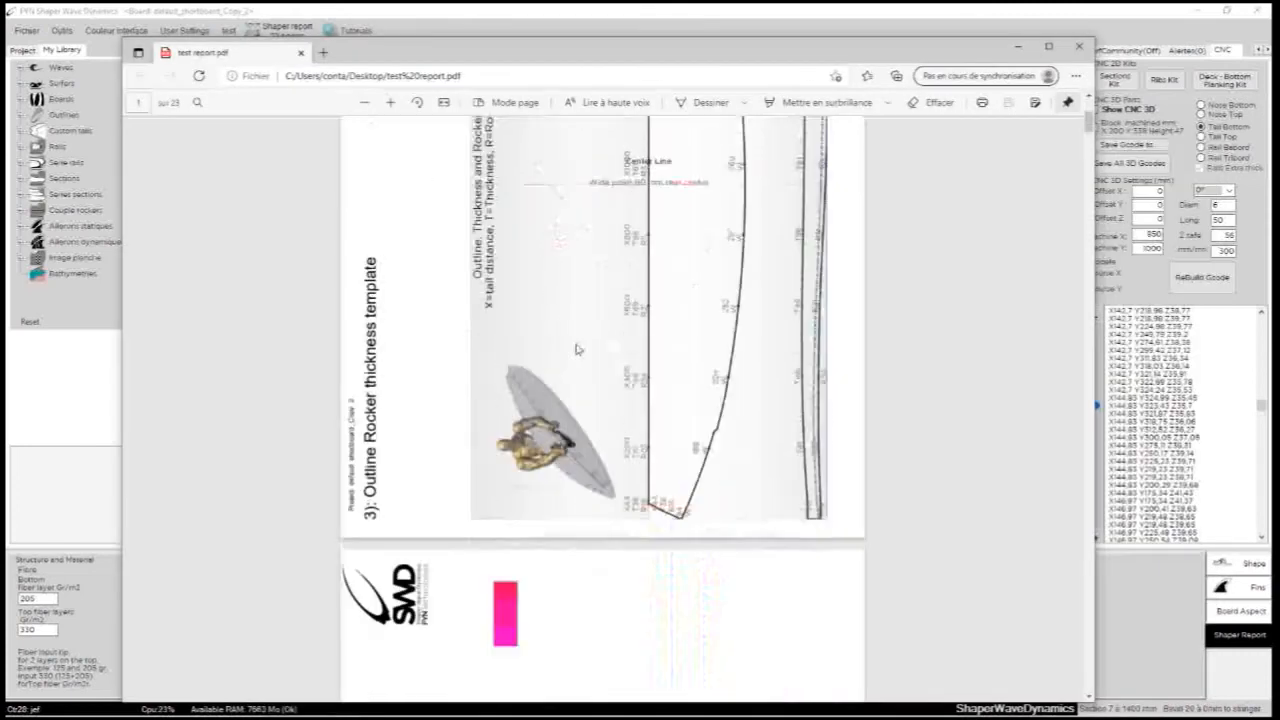
# - Read through the exported PDF to its Thickness Color page, and close both the PDF and the shaper report
pyautogui.scroll(-15, 689, 405)
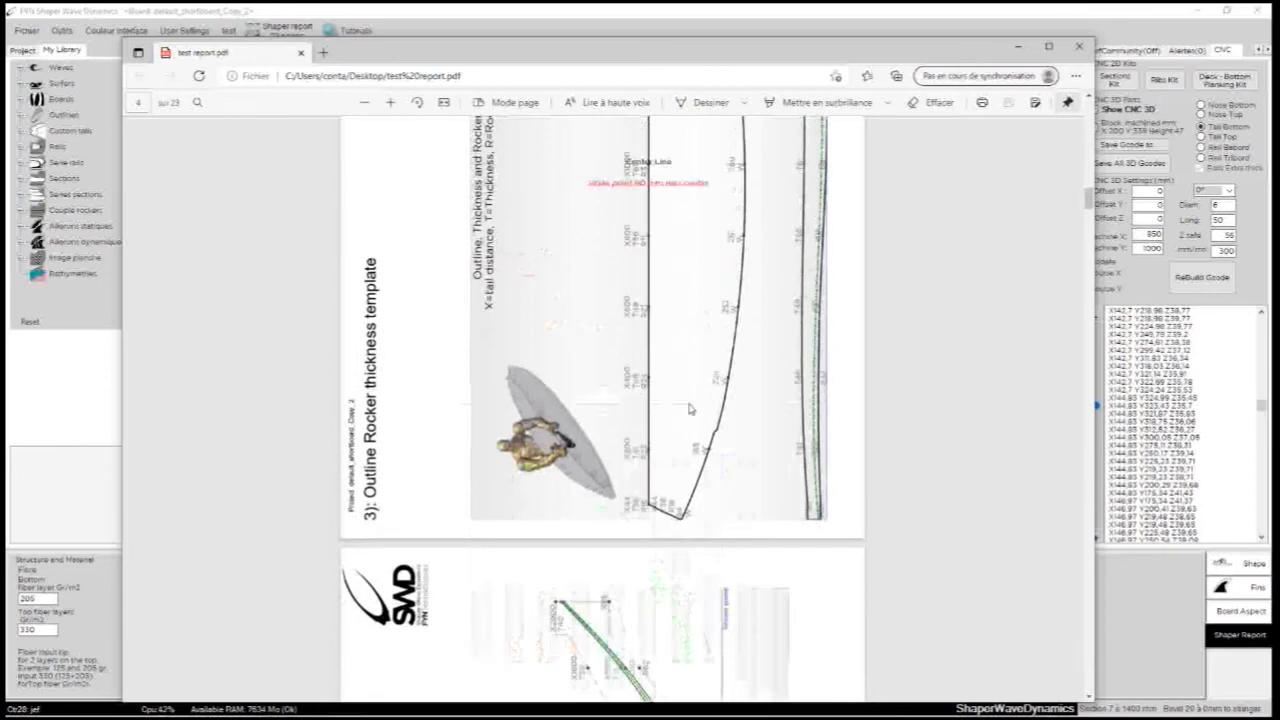
pyautogui.scroll(-20, 689, 408)
pyautogui.scroll(-20, 665, 447)
pyautogui.scroll(-20, 731, 409)
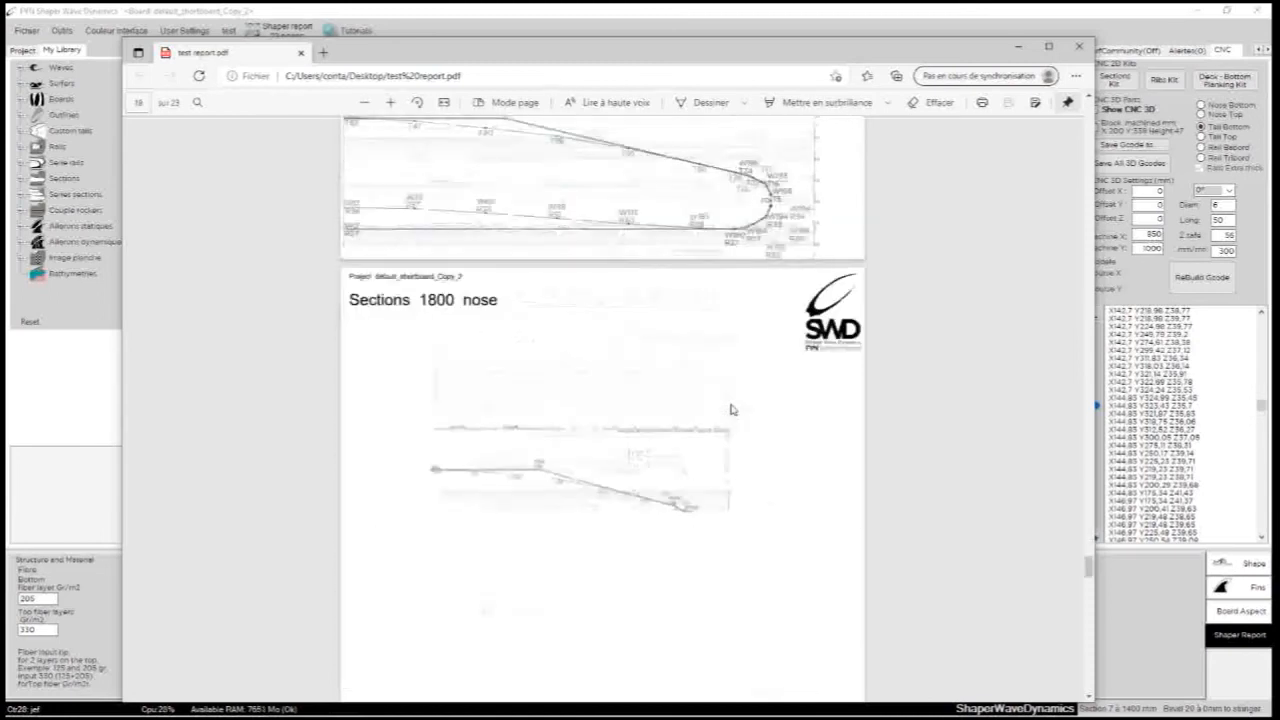
pyautogui.scroll(-20, 731, 409)
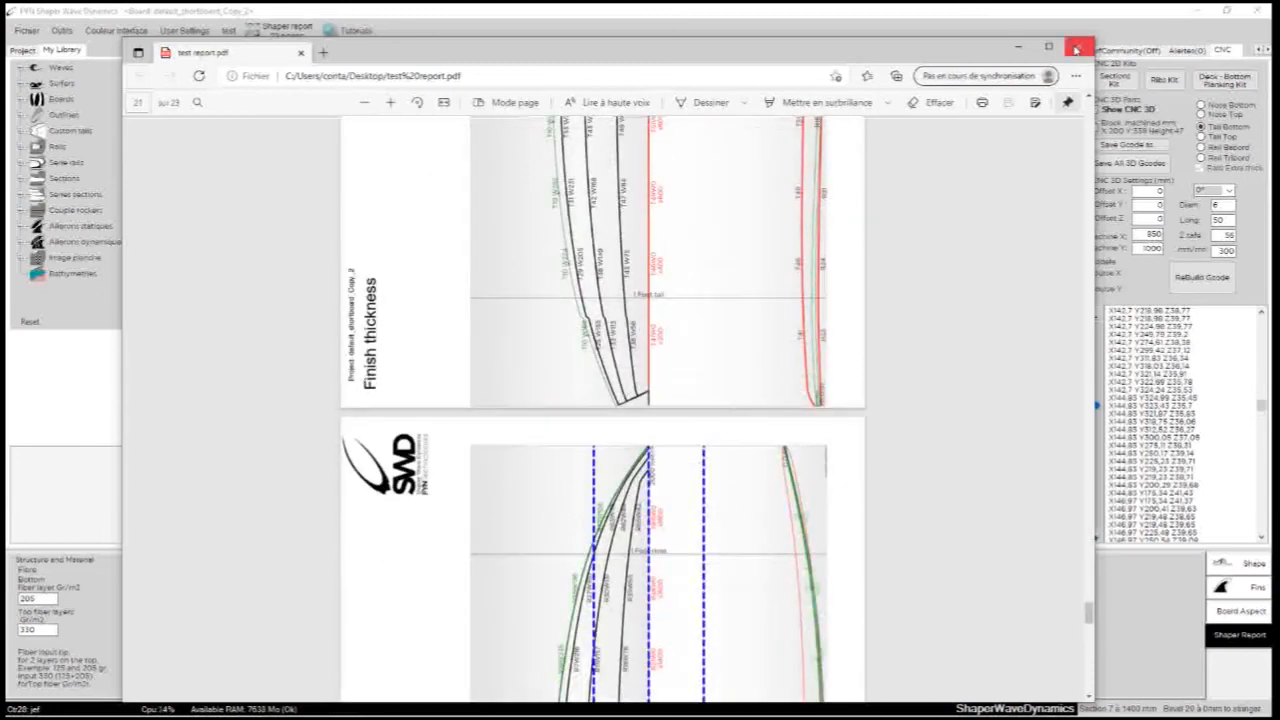
pyautogui.scroll(-8, 650, 320)
pyautogui.scroll(-5, 652, 455)
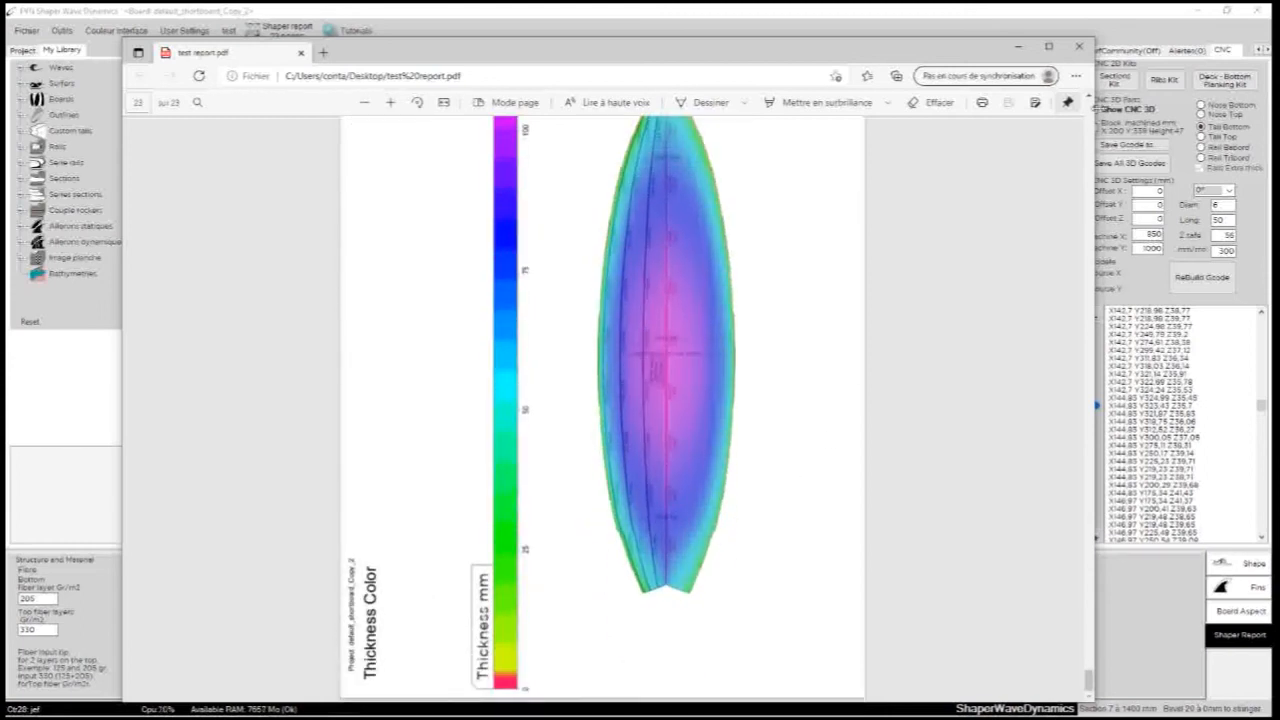
pyautogui.click(1079, 46)
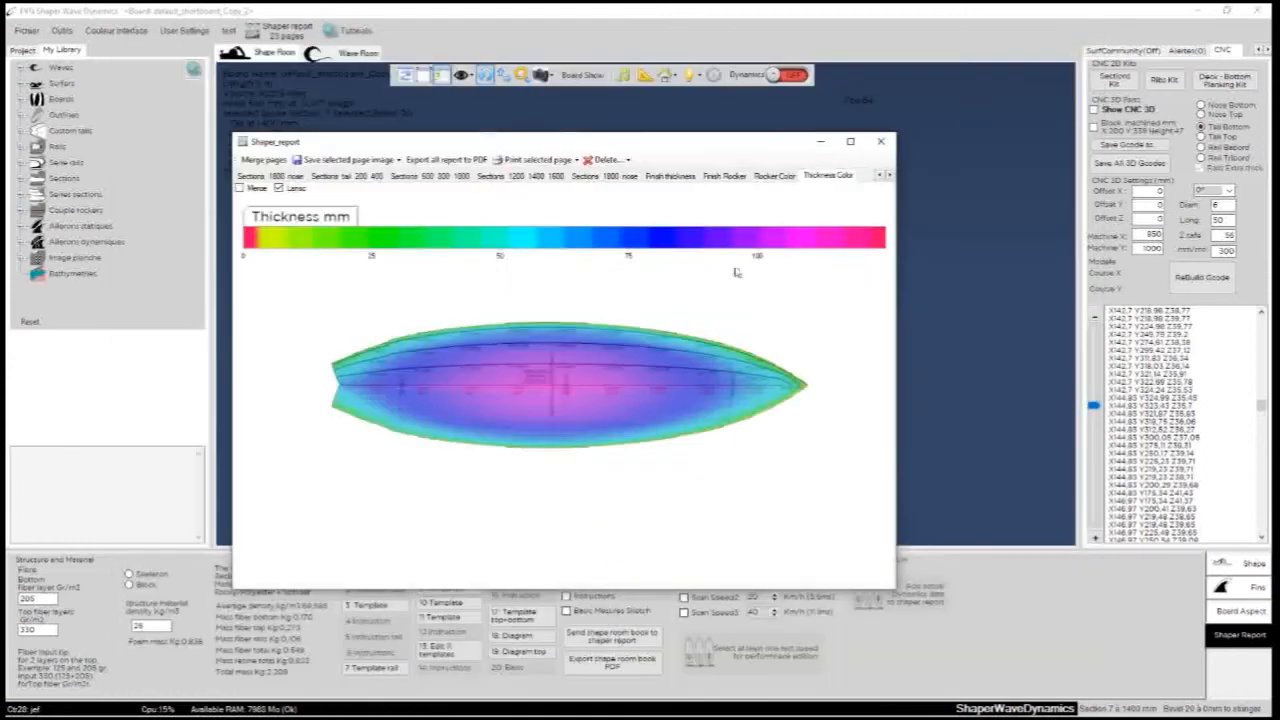
pyautogui.click(880, 141)
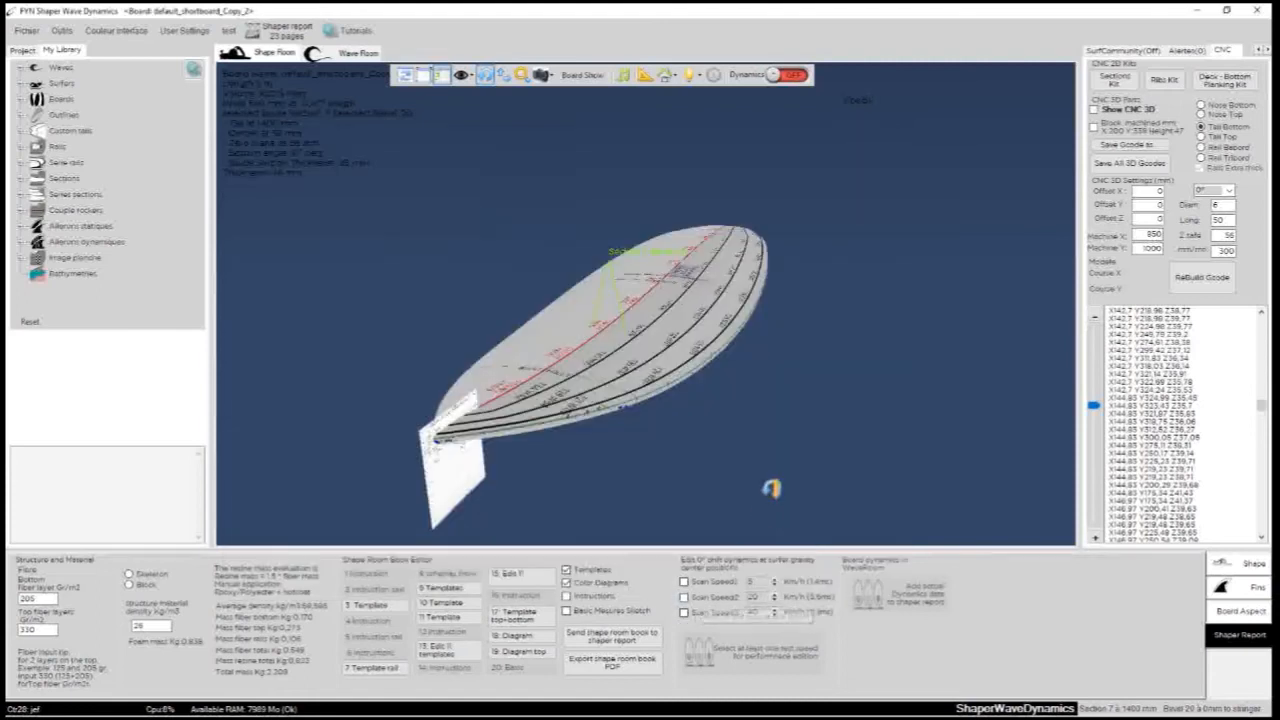
# - Turn the board around in the 3D view and show the project's board with its shape settings
pyautogui.moveTo(883, 413)
pyautogui.mouseDown()
pyautogui.moveTo(552, 371)
pyautogui.moveTo(312, 259)
pyautogui.moveTo(349, 385)
pyautogui.moveTo(548, 417)
pyautogui.moveTo(509, 420)
pyautogui.moveTo(519, 403)
pyautogui.mouseUp()
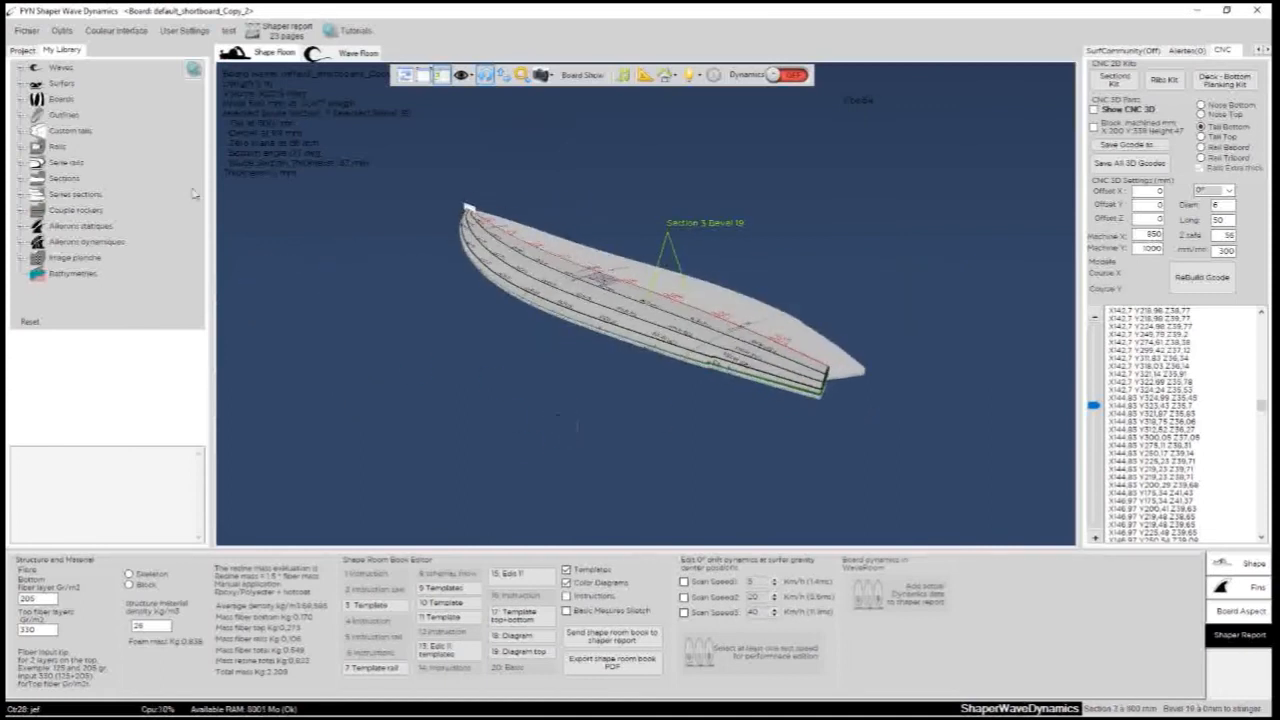
pyautogui.click(20, 52)
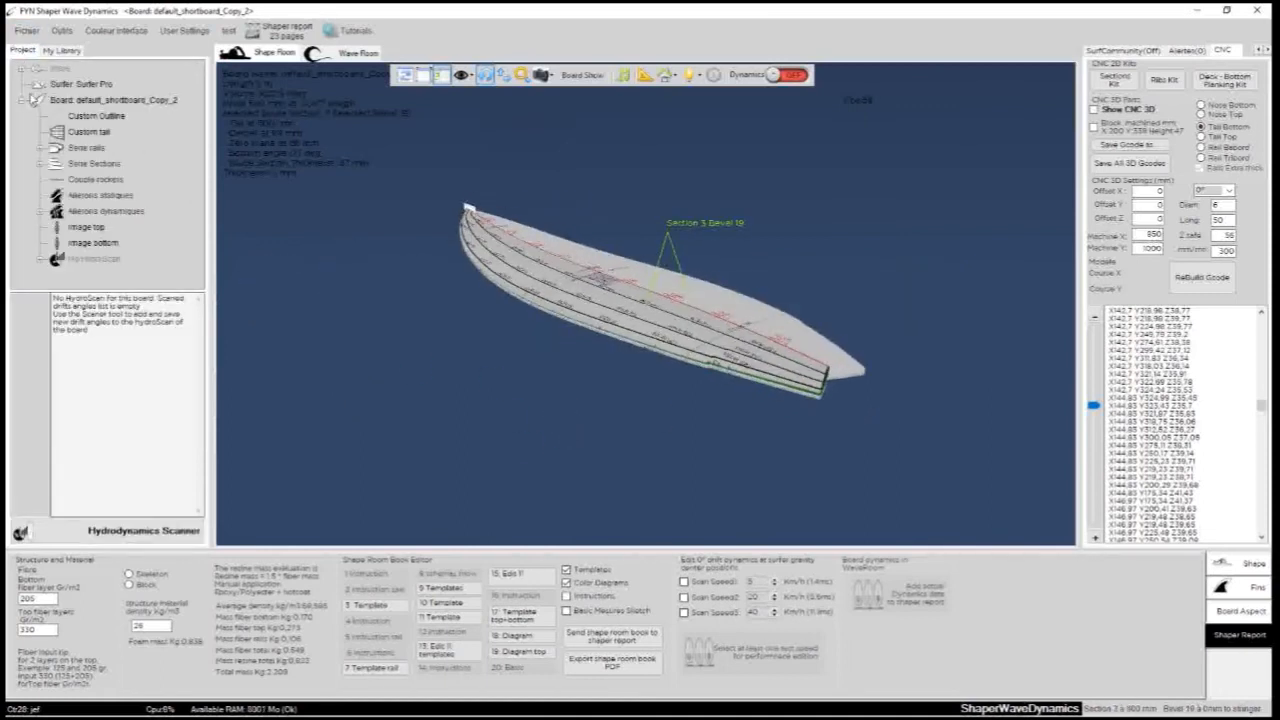
pyautogui.click(23, 98)
# - Expand the Eggs and Evolutives board folders in the library and preview the default_evolutive board
pyautogui.click(60, 54)
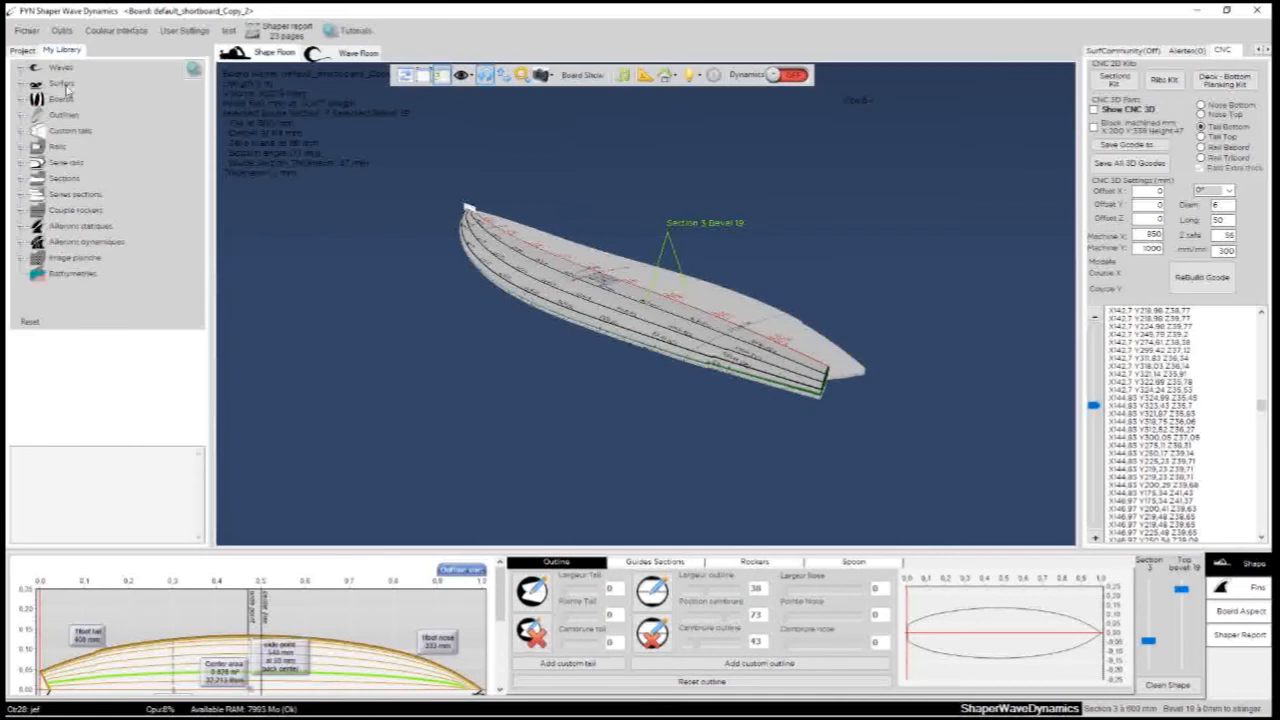
pyautogui.click(22, 100)
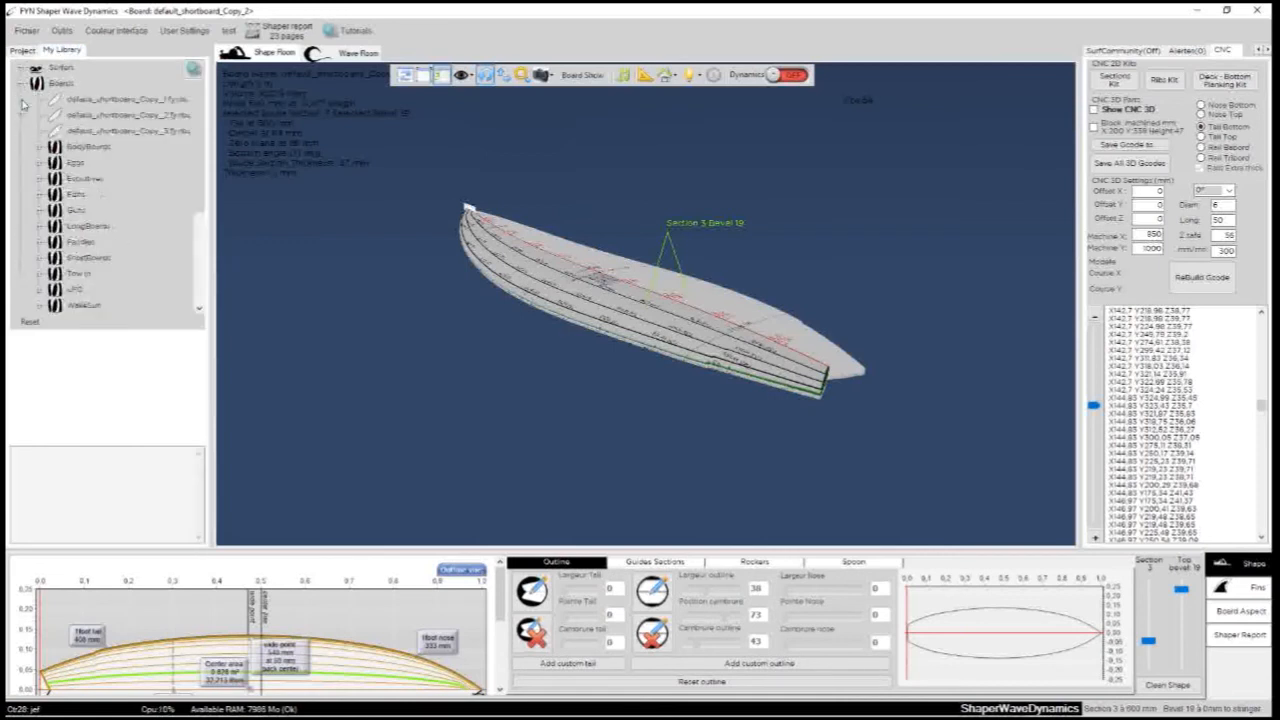
pyautogui.click(42, 165)
pyautogui.click(43, 228)
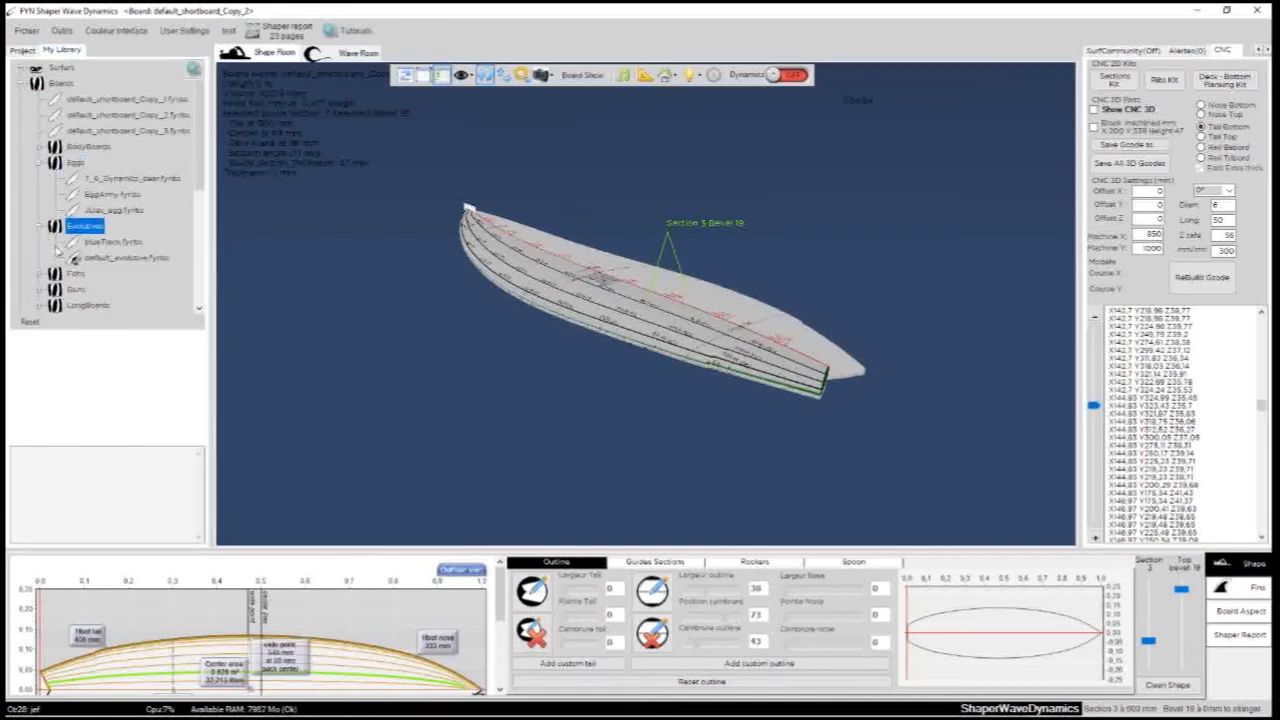
pyautogui.click(110, 257)
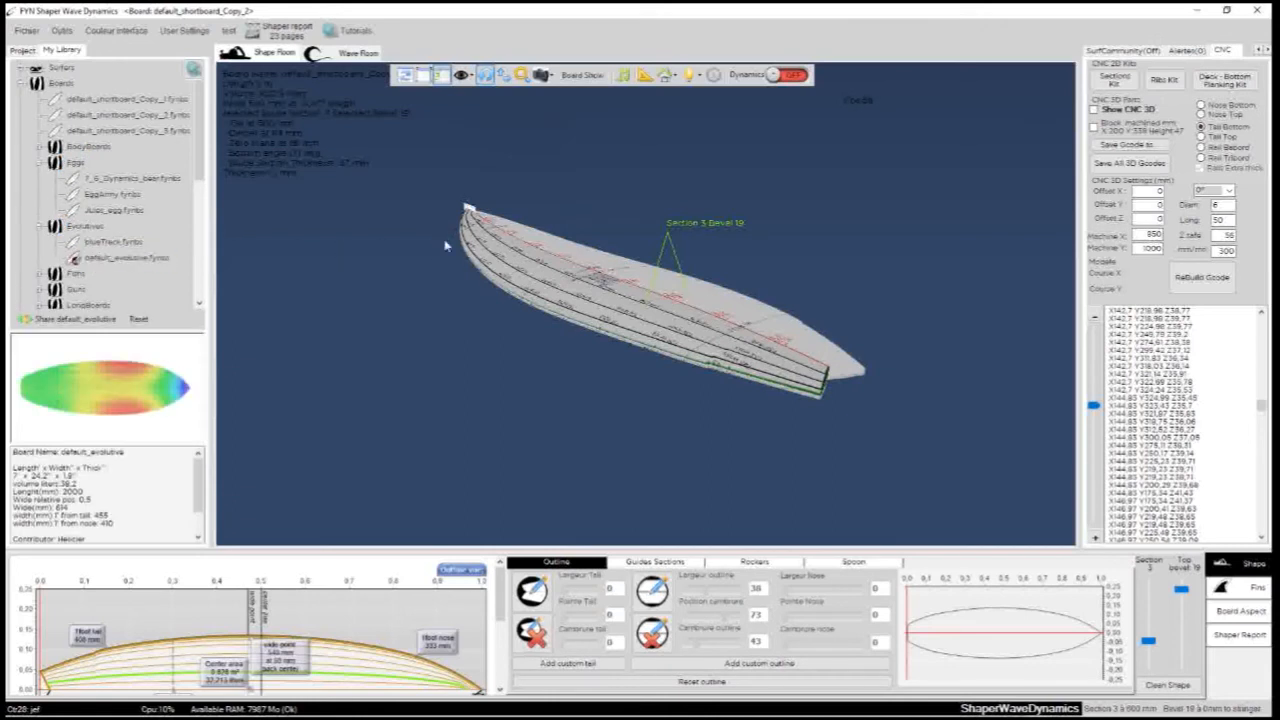
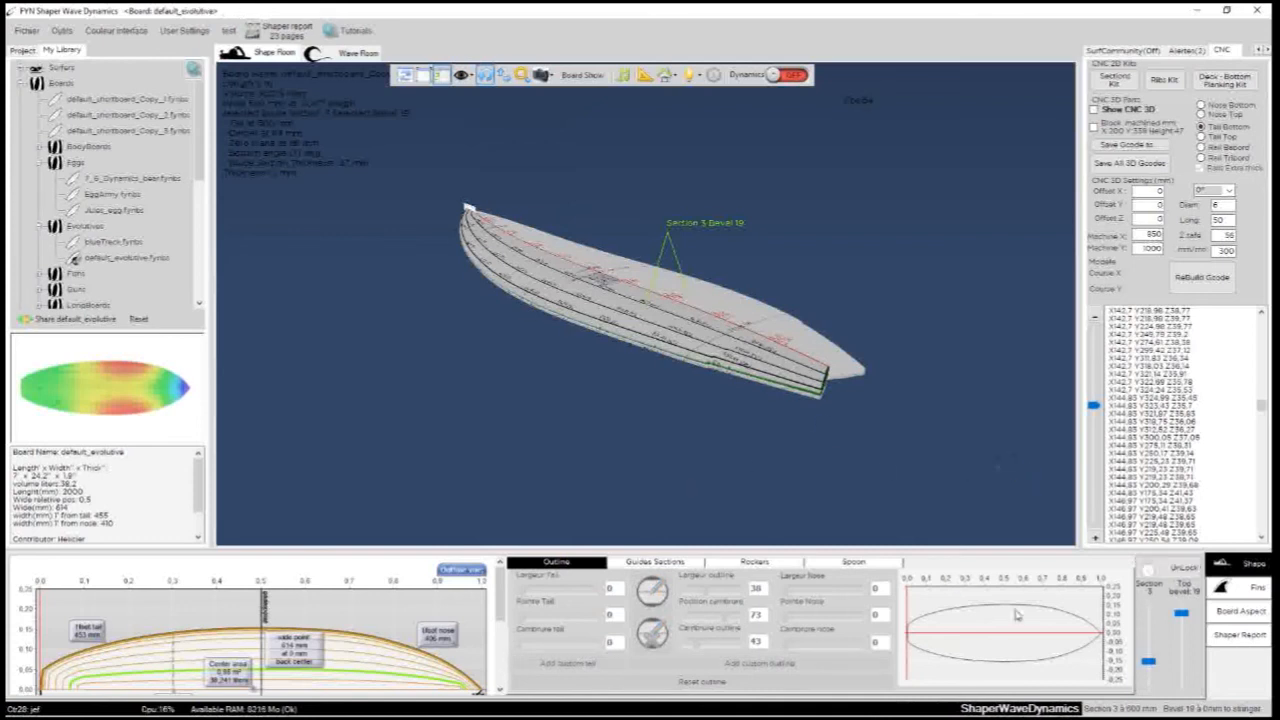
# - Enable the 20 km/h scan speed for default_evolutive and send its performance scan to the shaper report
pyautogui.moveTo(503, 321); pyautogui.dragTo(838, 421)
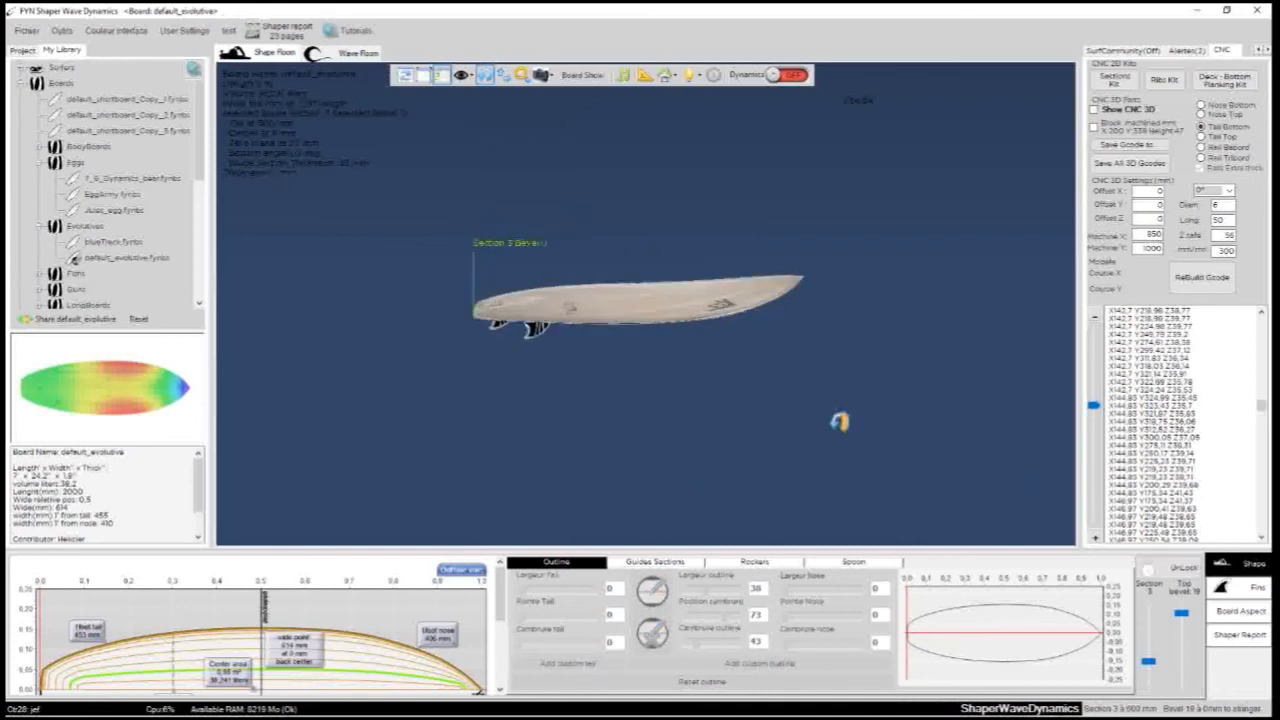
pyautogui.click(1240, 635)
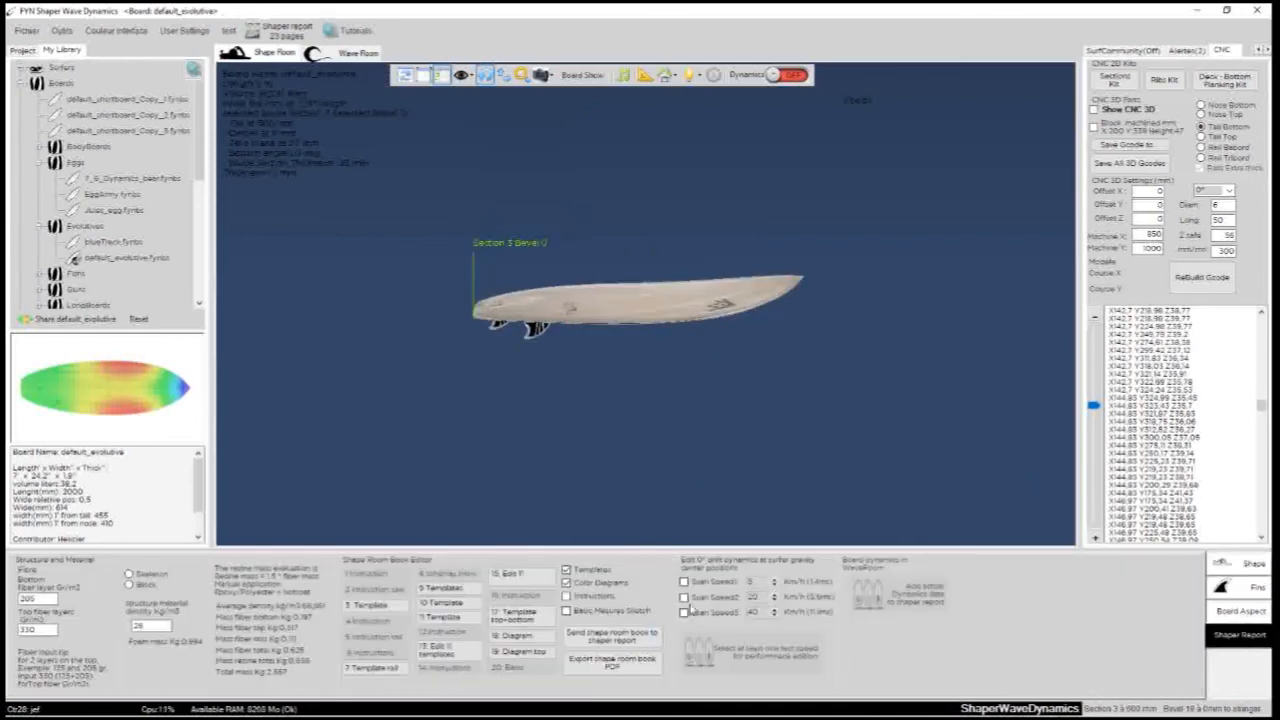
pyautogui.click(685, 598)
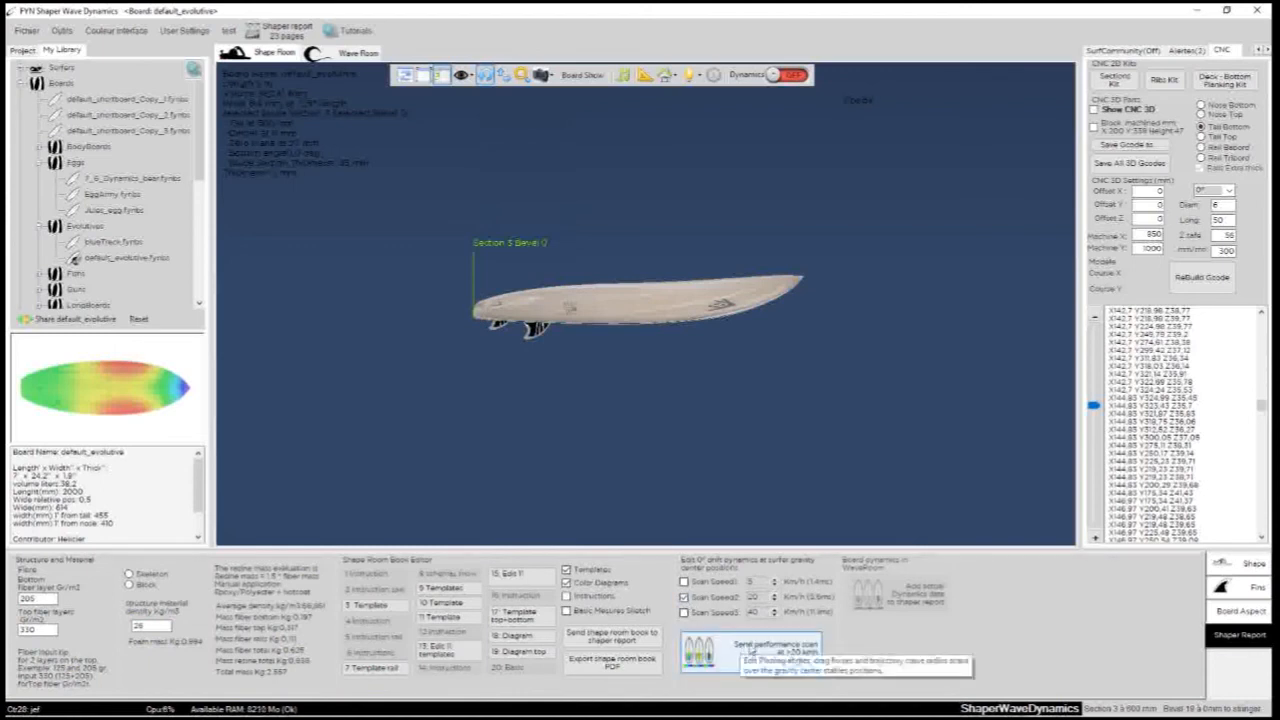
pyautogui.moveTo(445, 436); pyautogui.dragTo(925, 459)
pyautogui.scroll(3, 736, 467)
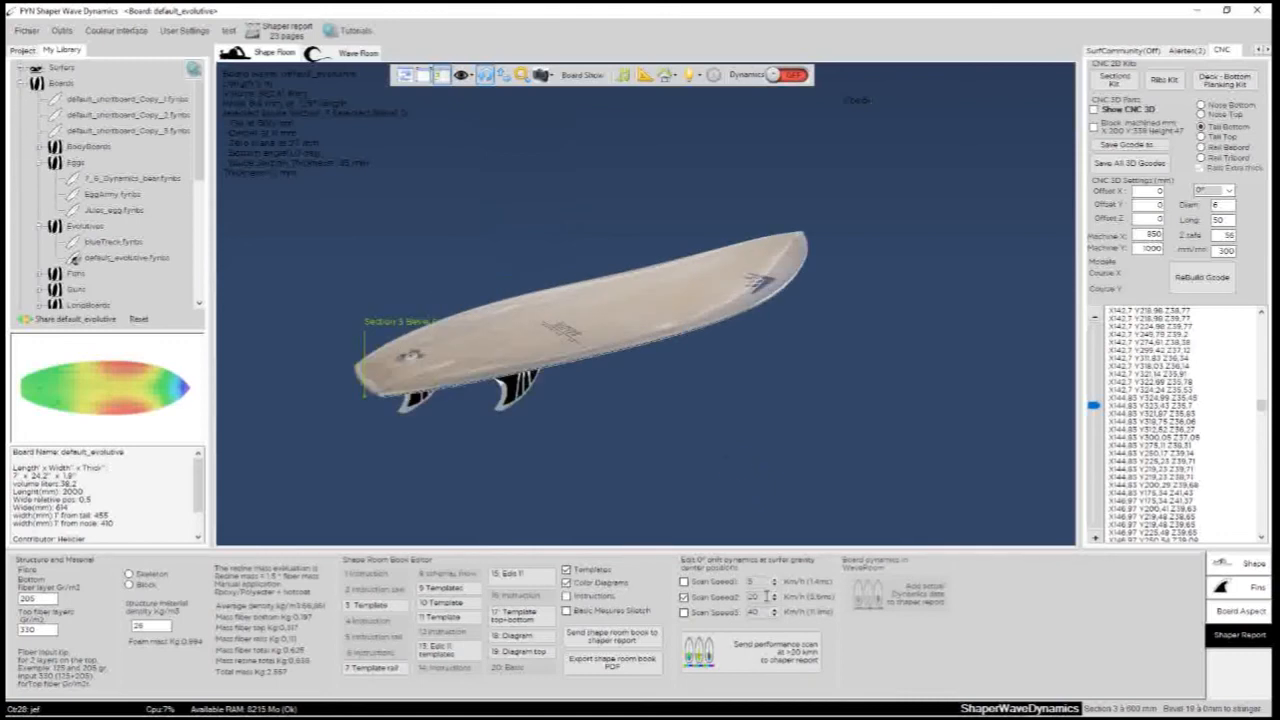
pyautogui.click(750, 652)
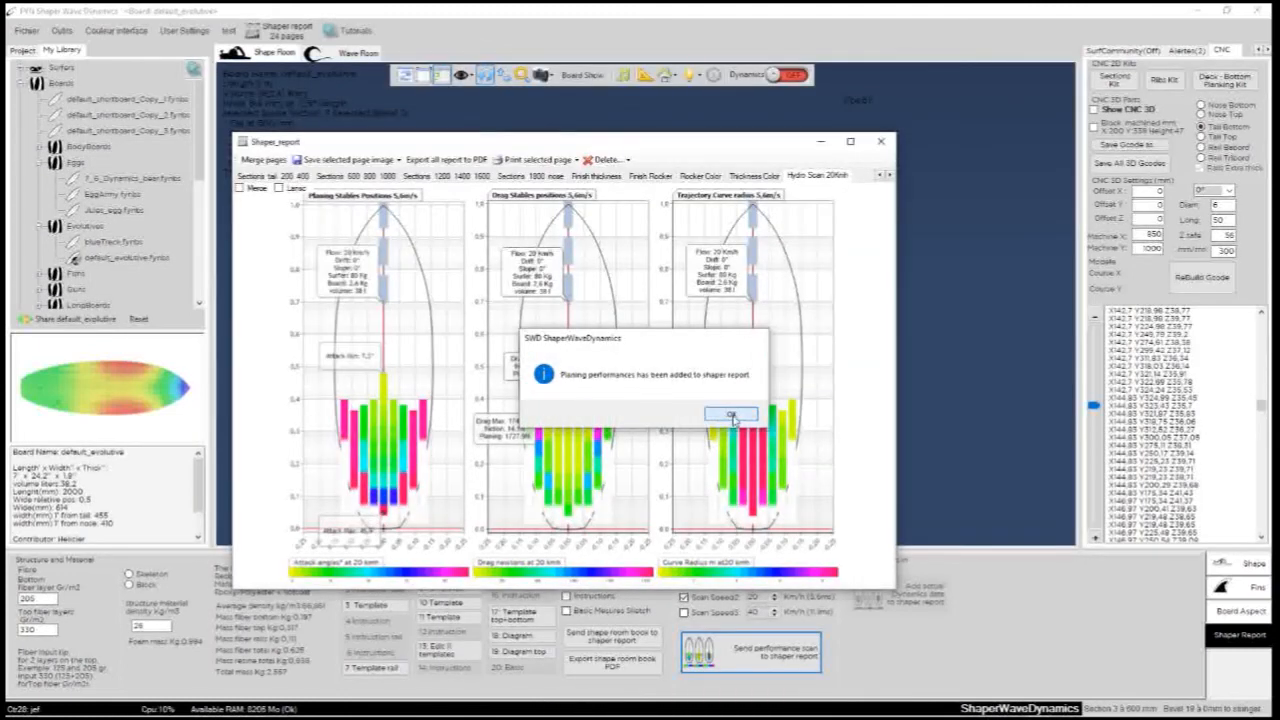
pyautogui.click(737, 416)
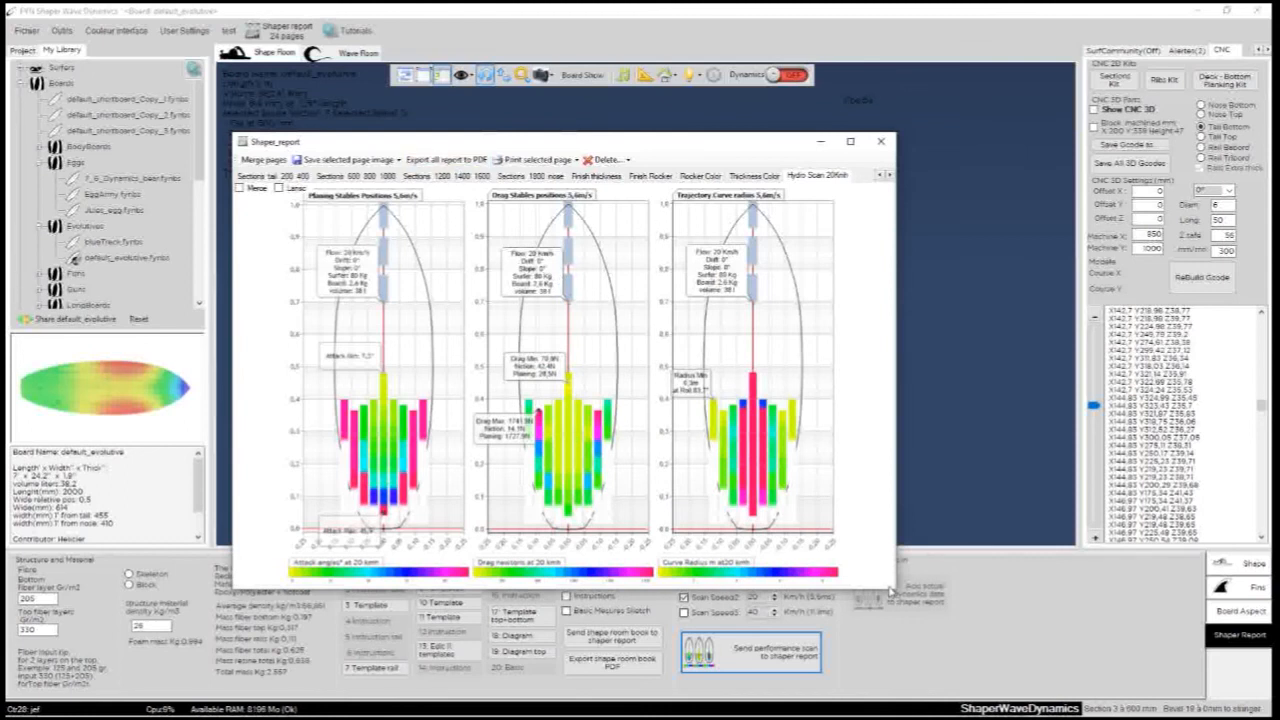
# - Enlarge the shaper report window to examine the Hydro Scan page's planing, drag and trajectory diagrams, and close the report
pyautogui.moveTo(894, 588); pyautogui.dragTo(1116, 691)
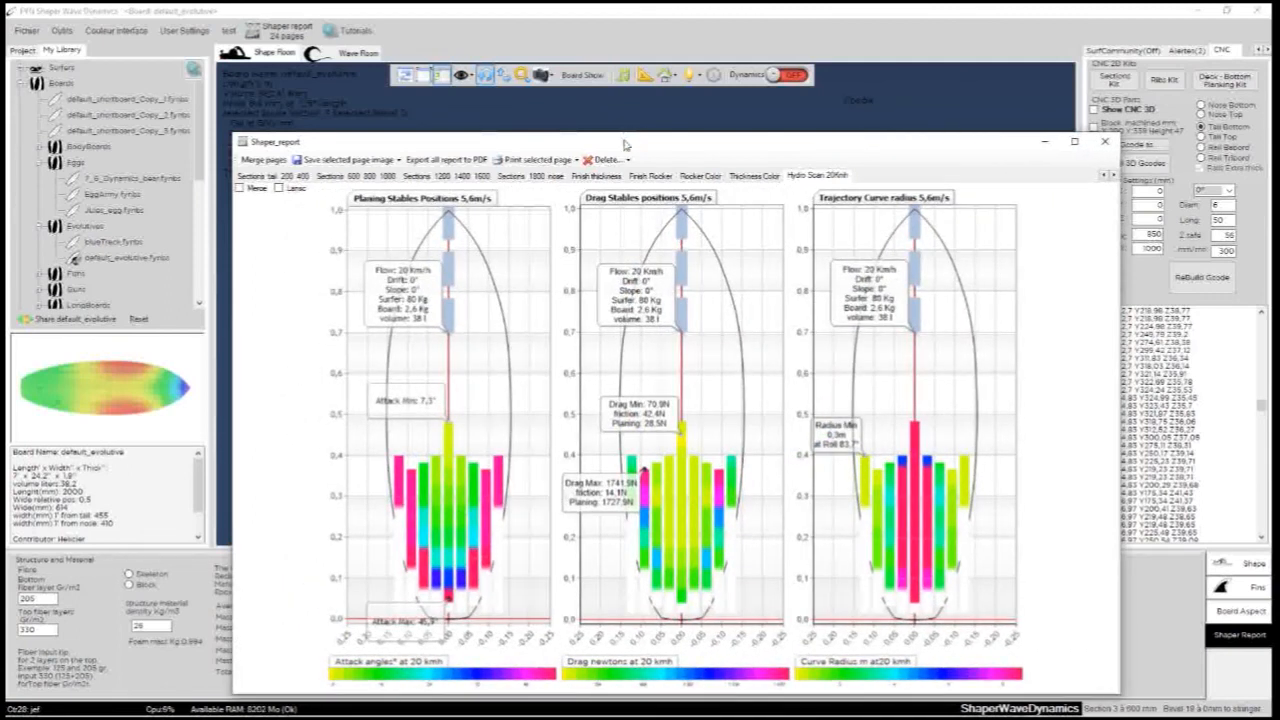
pyautogui.moveTo(623, 141); pyautogui.dragTo(591, 55)
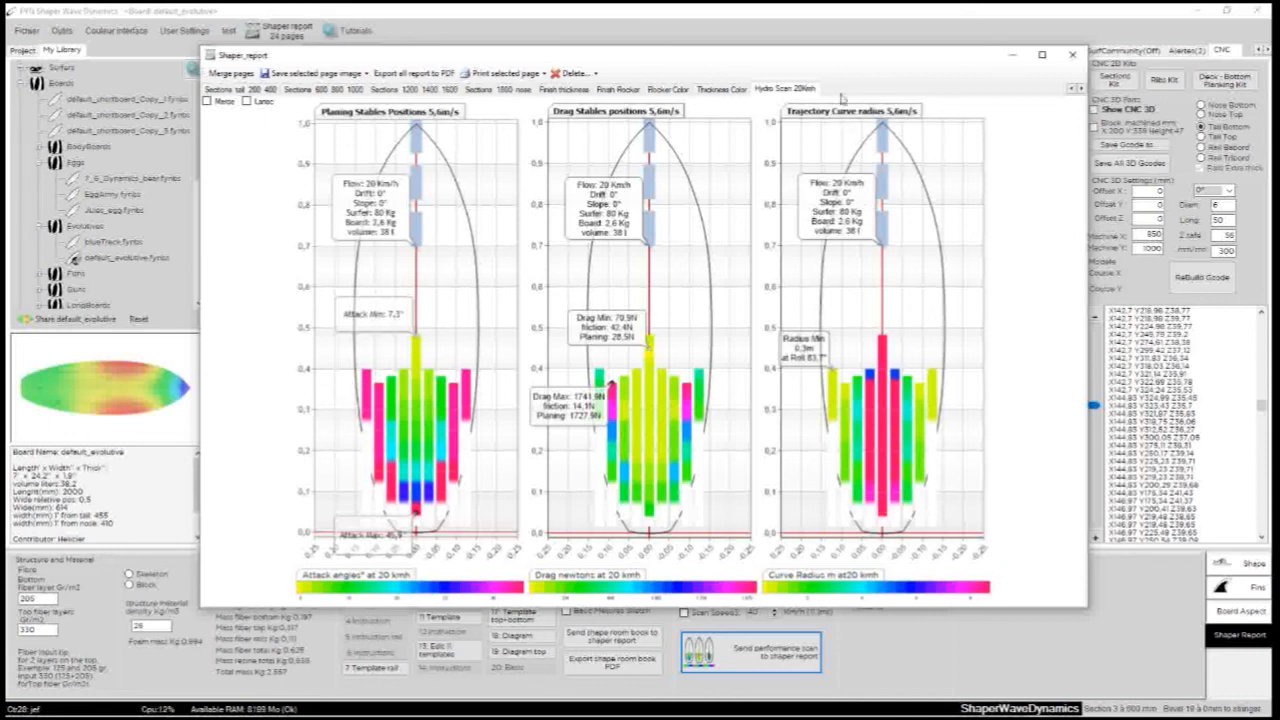
pyautogui.moveTo(840, 63); pyautogui.dragTo(747, 77)
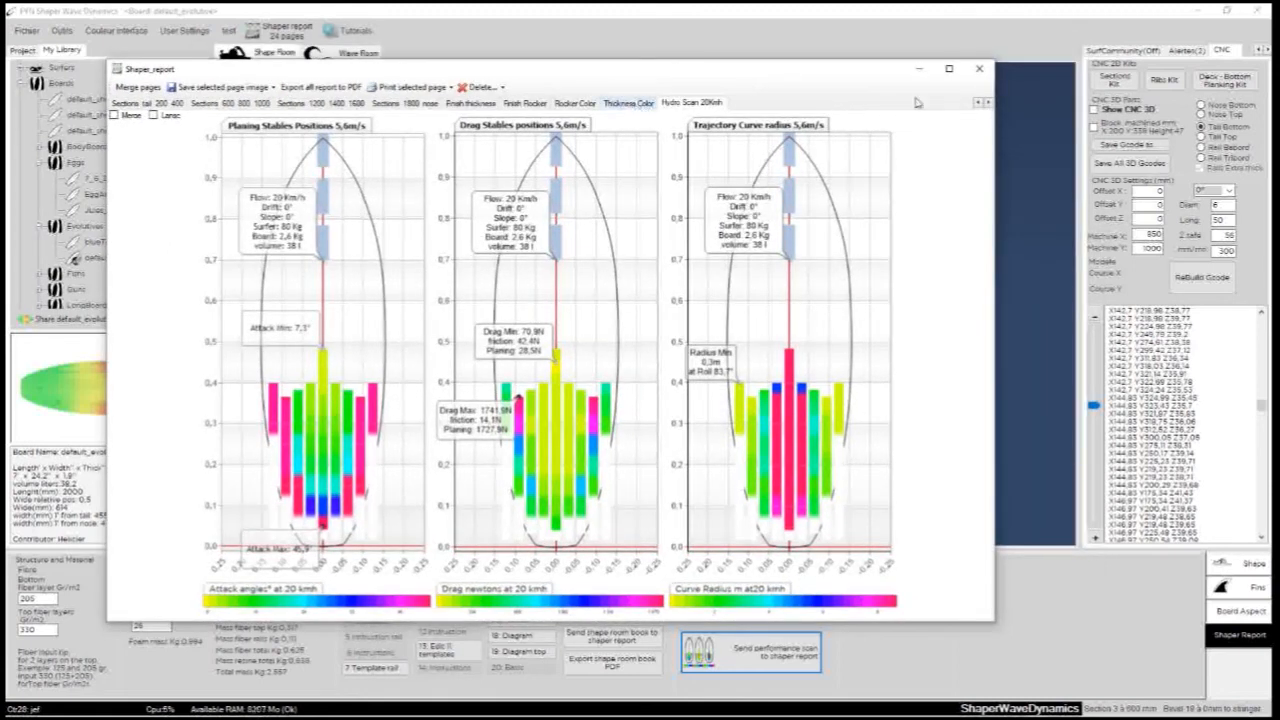
pyautogui.click(979, 68)
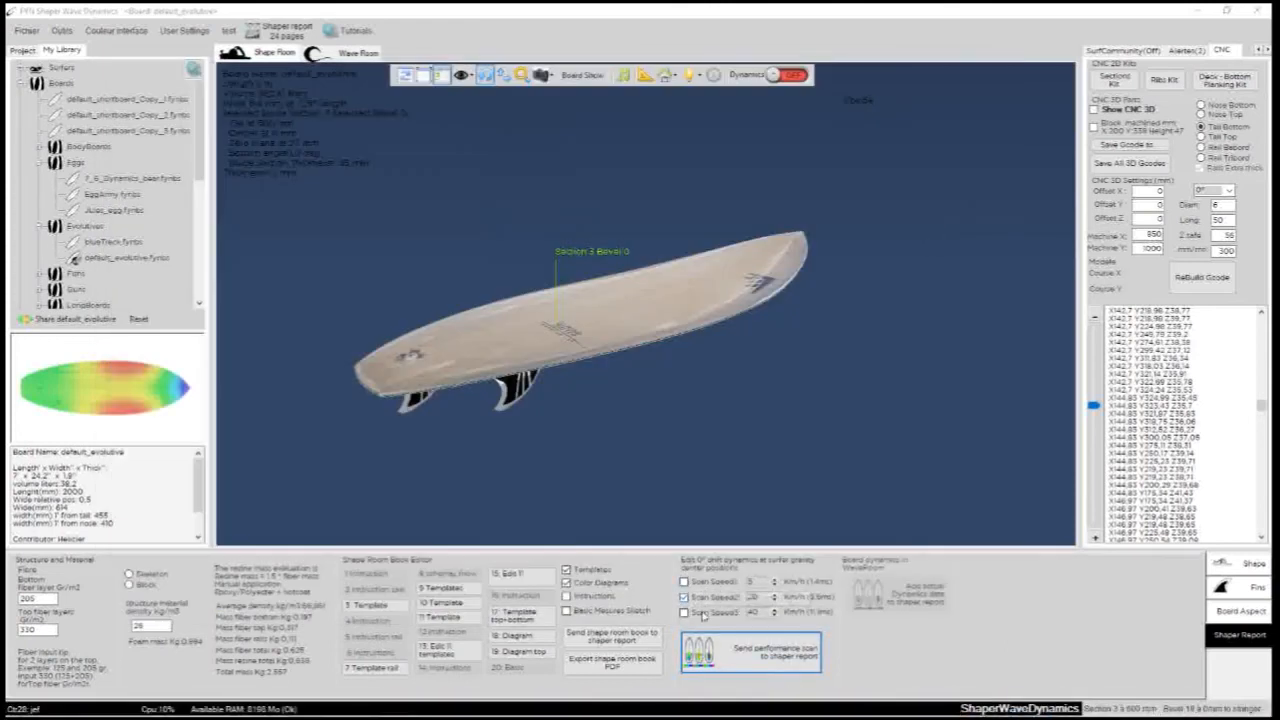
# - Turn the board around in the 3D view to inspect its shape, and show the fin configuration settings
pyautogui.moveTo(860, 426); pyautogui.dragTo(663, 306)
pyautogui.moveTo(909, 257); pyautogui.dragTo(506, 305)
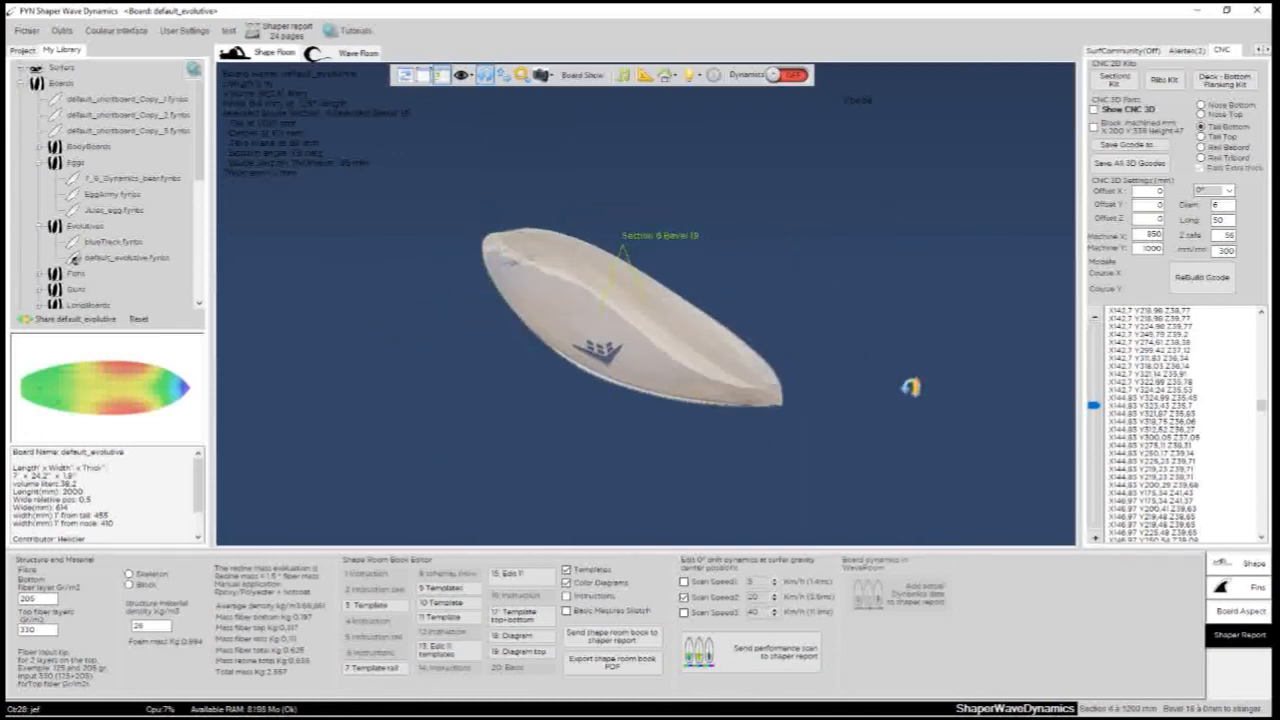
pyautogui.moveTo(911, 387); pyautogui.dragTo(676, 355)
pyautogui.moveTo(833, 359); pyautogui.dragTo(451, 314)
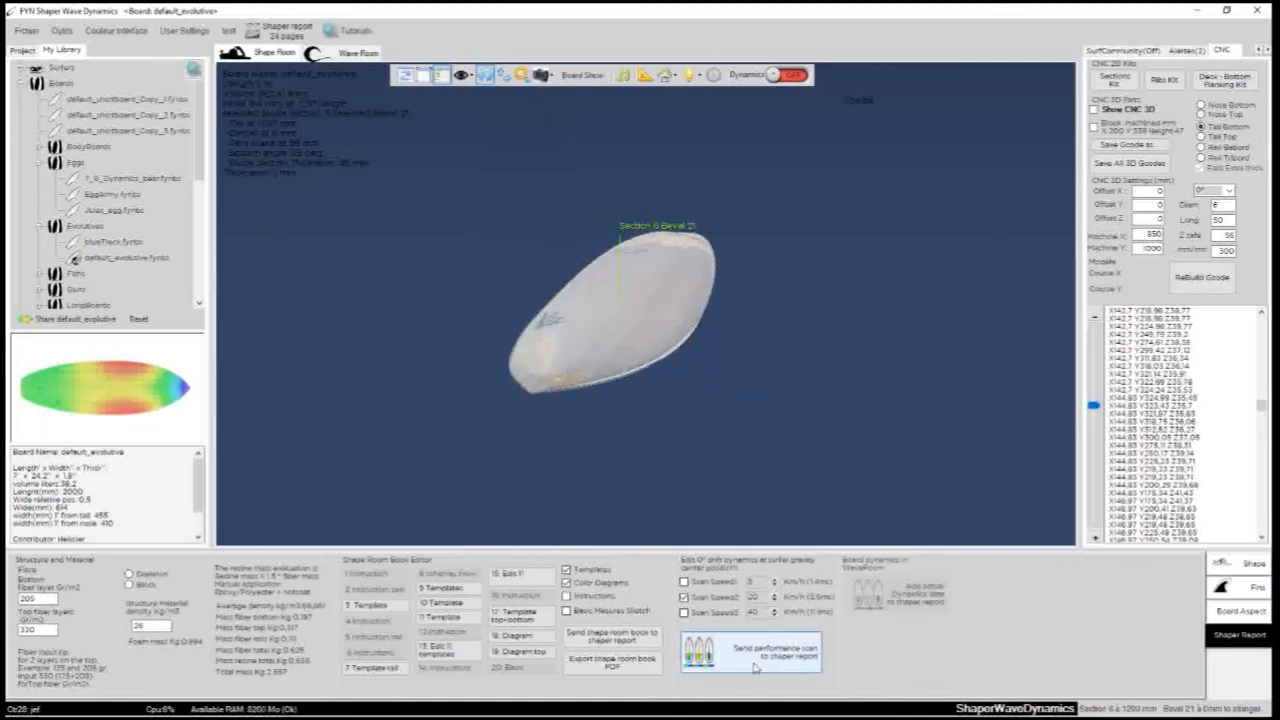
pyautogui.moveTo(832, 481); pyautogui.dragTo(727, 484)
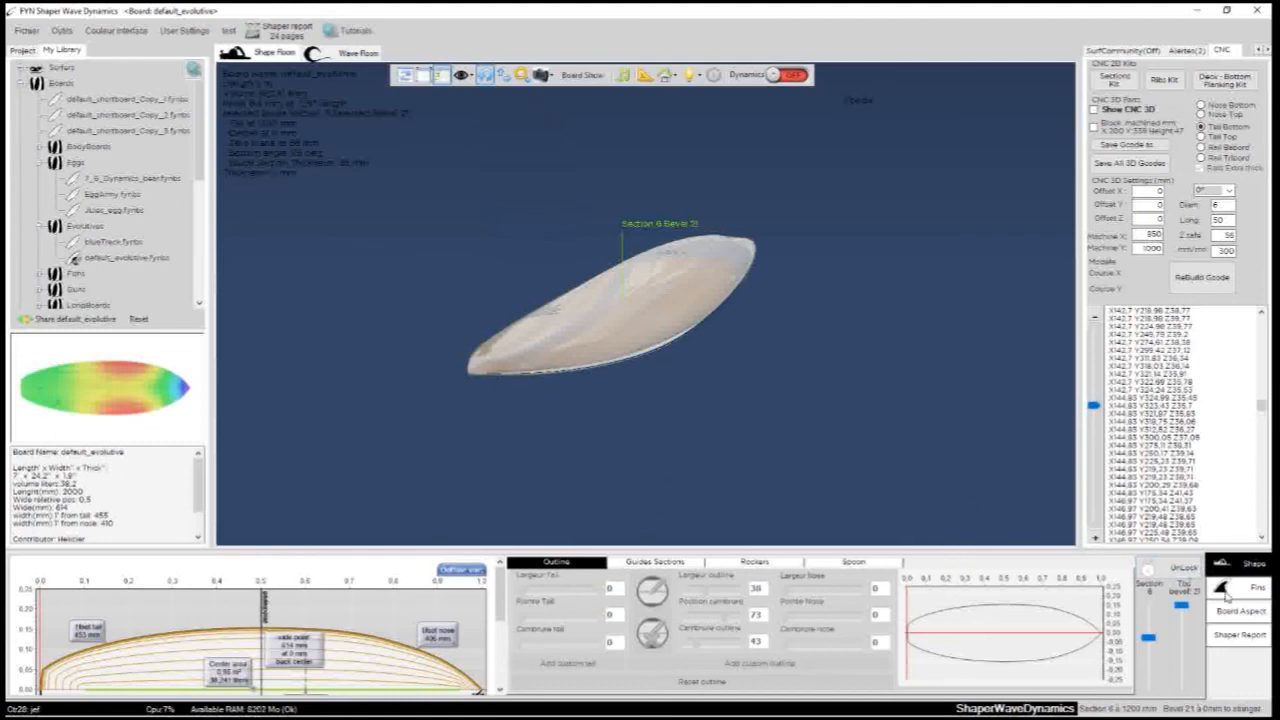
pyautogui.click(1233, 592)
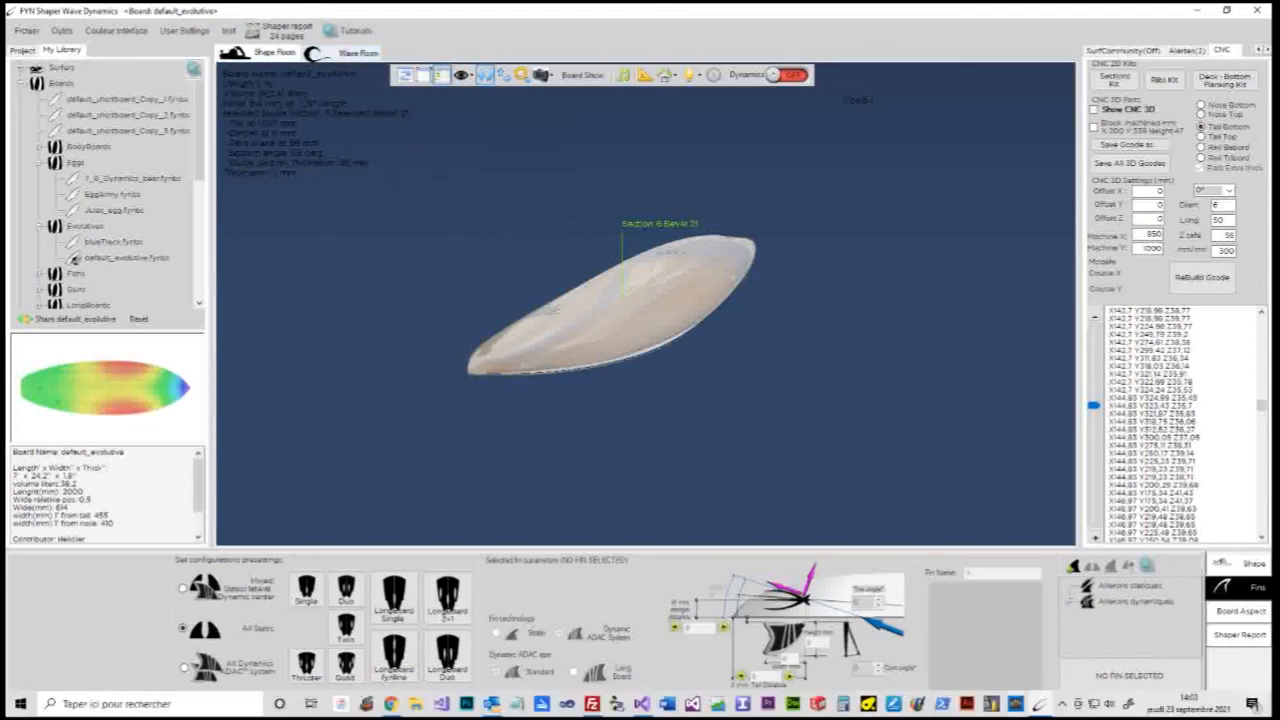
pyautogui.click(1062, 704)
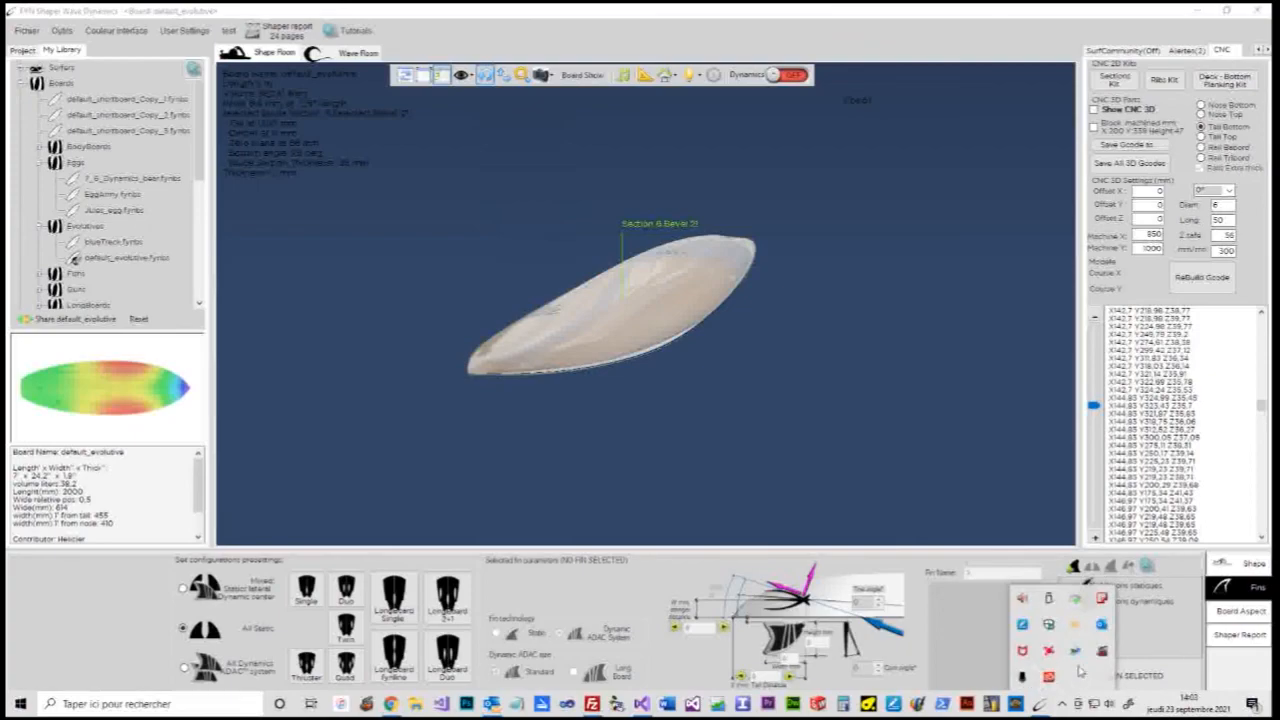